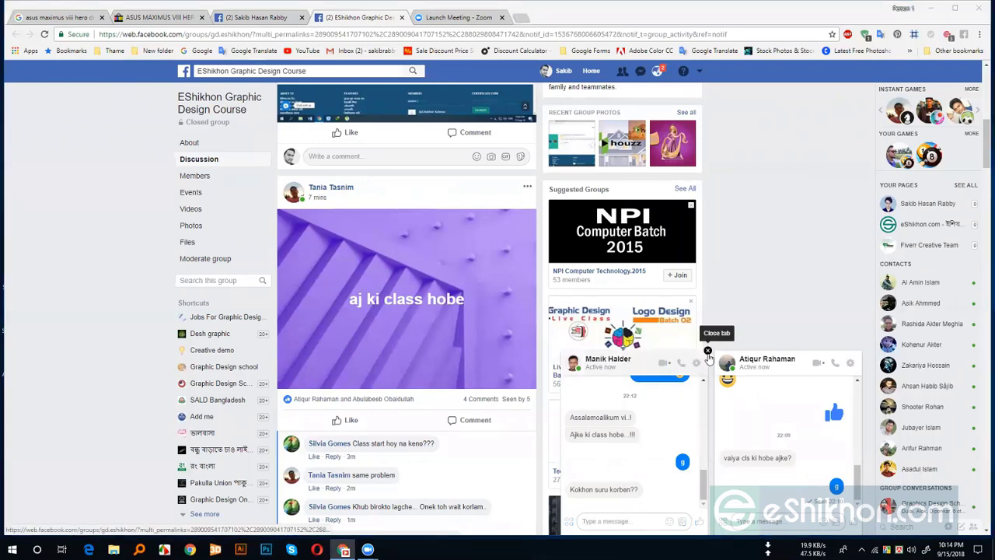
# Step: Close both open Facebook chat windows and minimize the browser and Zoom windows to show the desktop
pyautogui.click(705, 351)
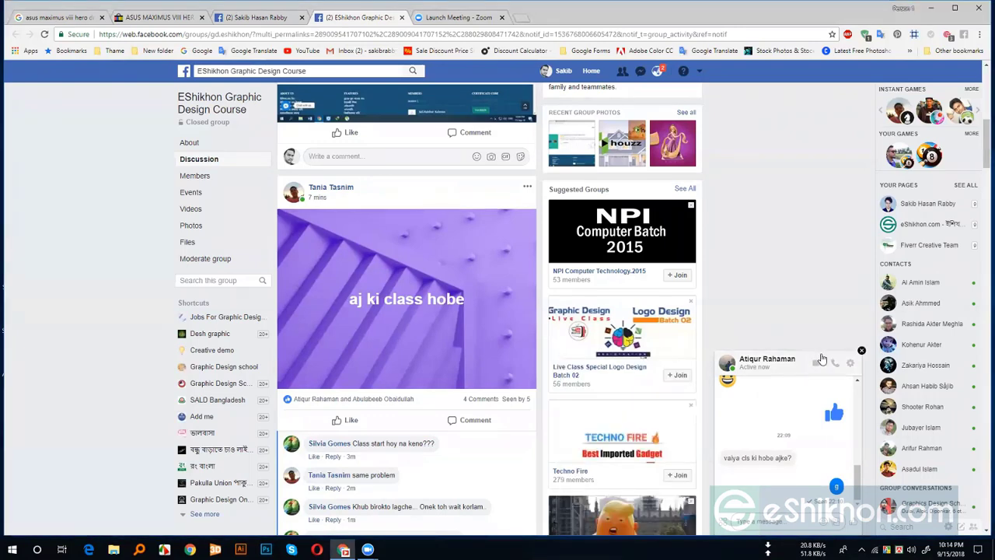
pyautogui.click(861, 351)
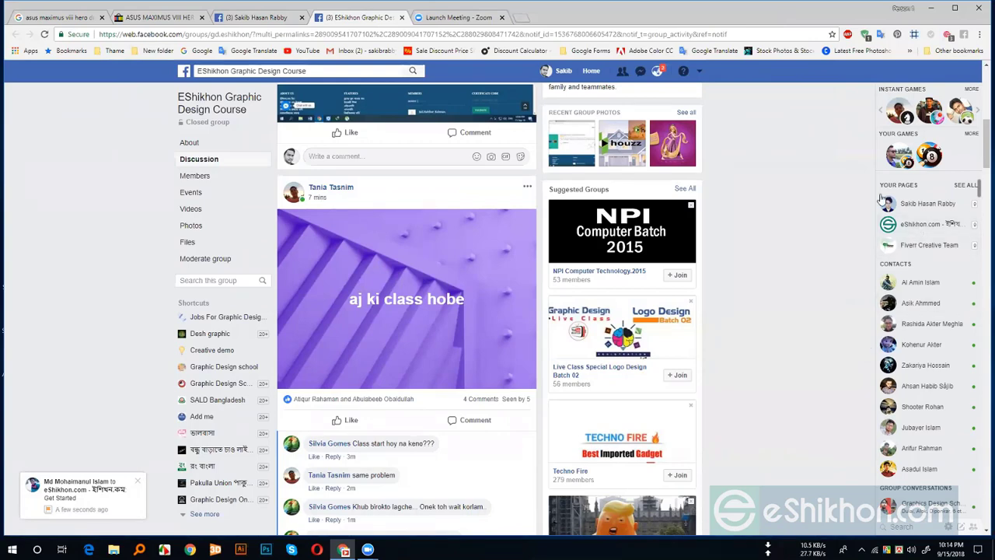
pyautogui.click(932, 9)
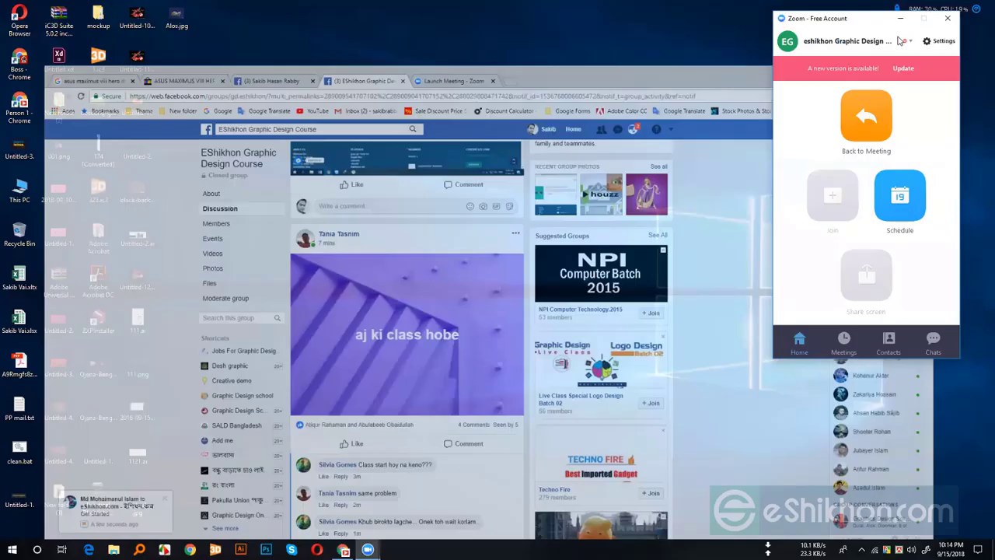
pyautogui.click(906, 19)
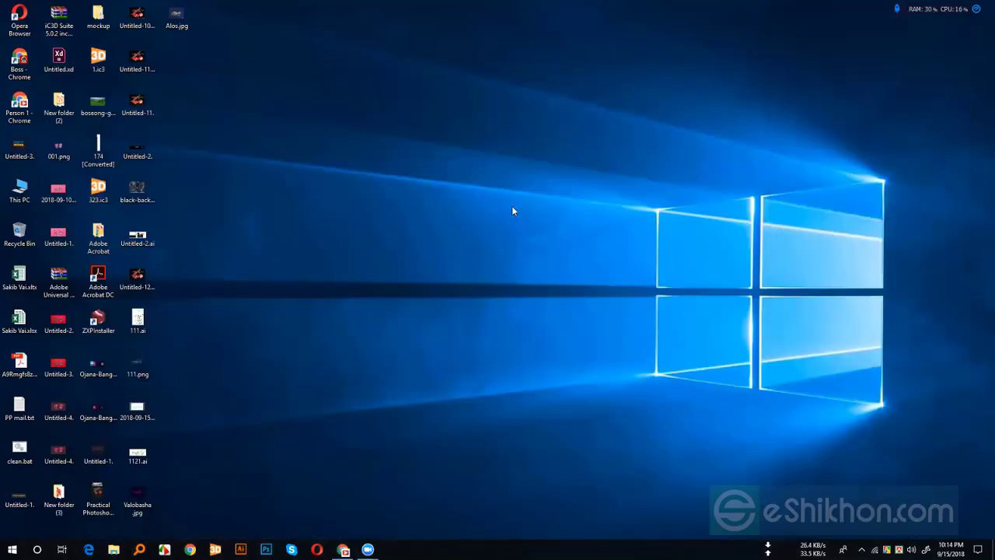
pyautogui.rightClick(511, 206)
pyautogui.click(457, 237)
pyautogui.rightClick(328, 126)
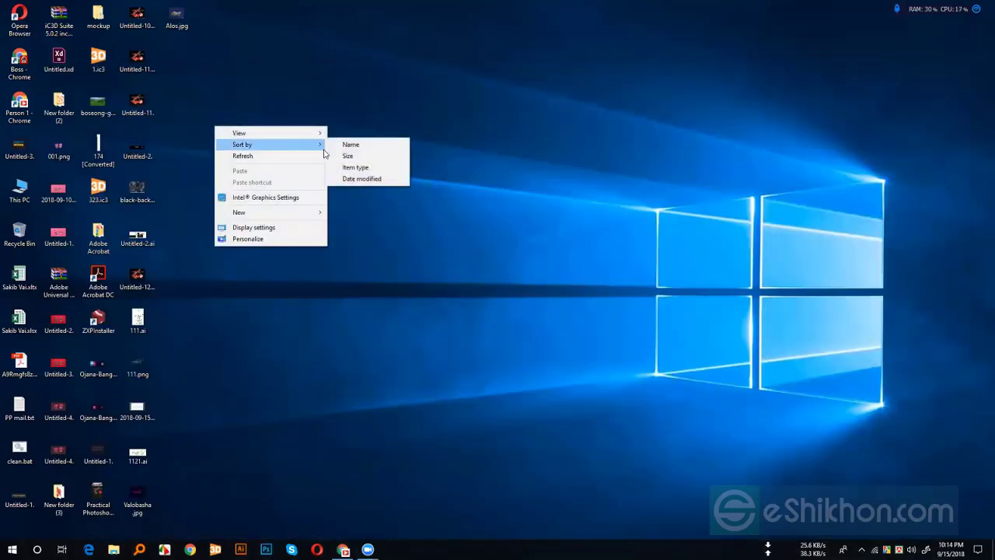
pyautogui.click(317, 155)
pyautogui.rightClick(337, 115)
pyautogui.click(318, 134)
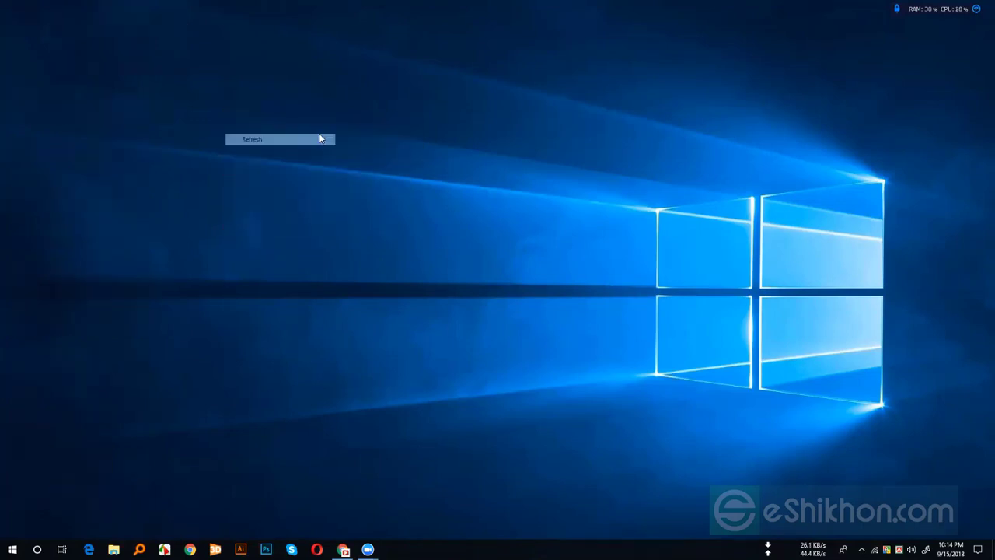
pyautogui.rightClick(301, 106)
pyautogui.click(290, 137)
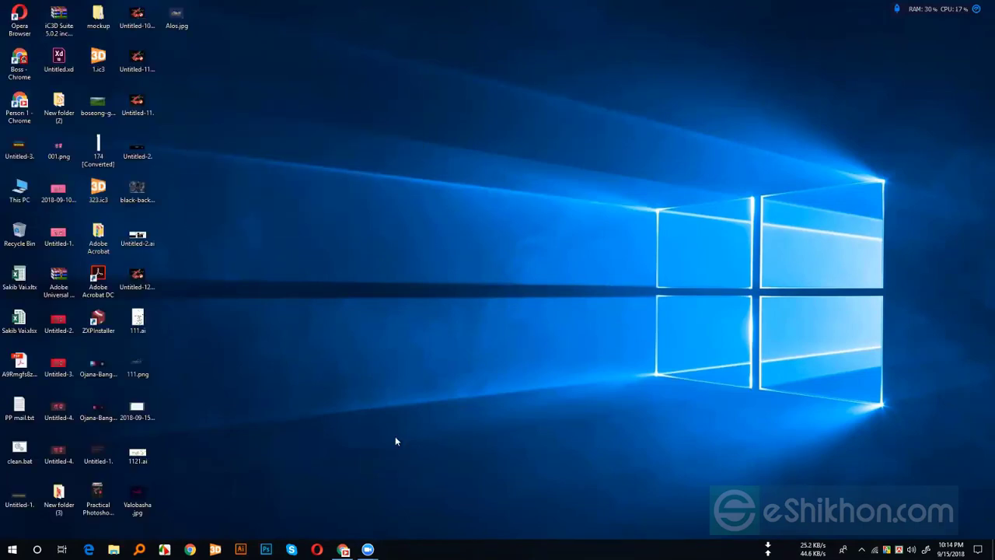
# Step: Restore the browser, check the Facebook notifications, and minimize the browser again
pyautogui.click(342, 549)
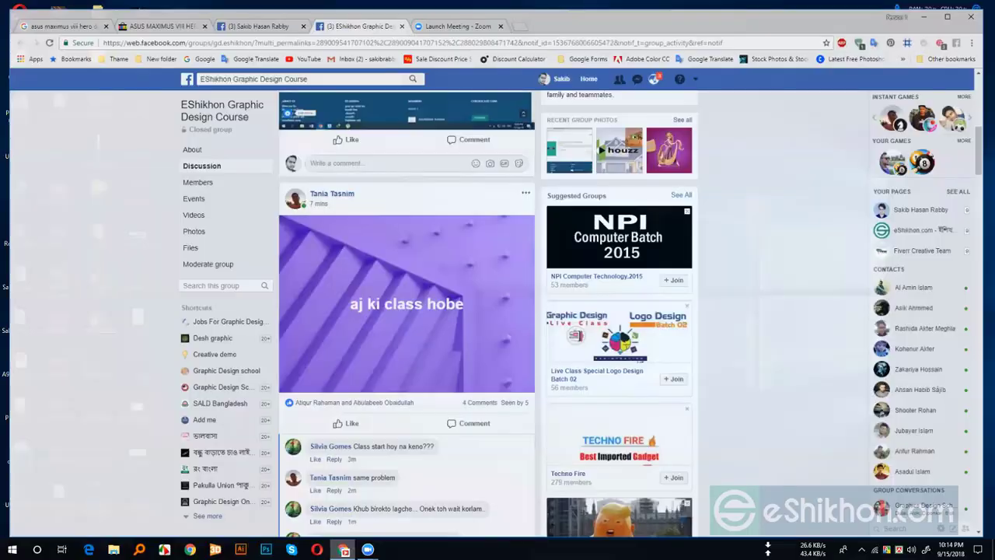
pyautogui.click(657, 77)
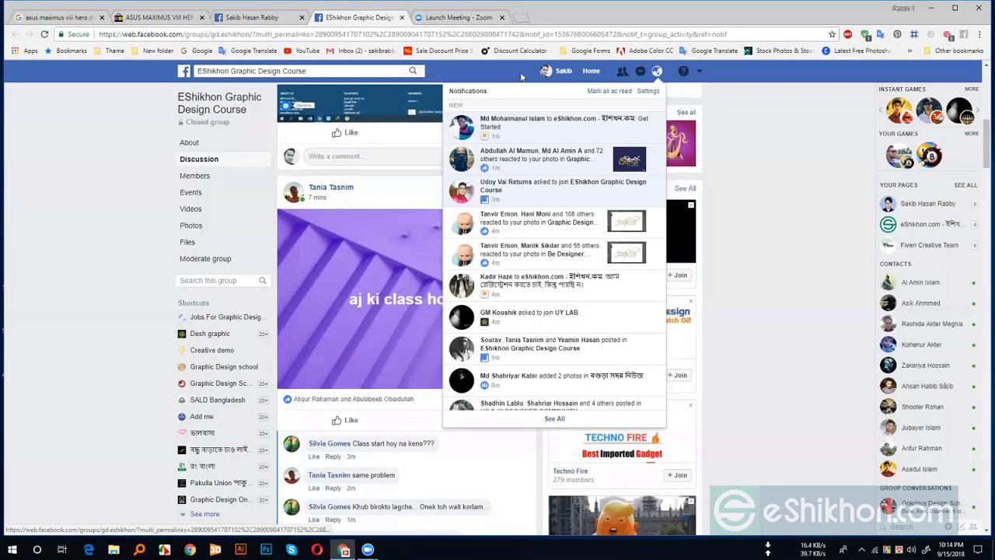
pyautogui.click(521, 74)
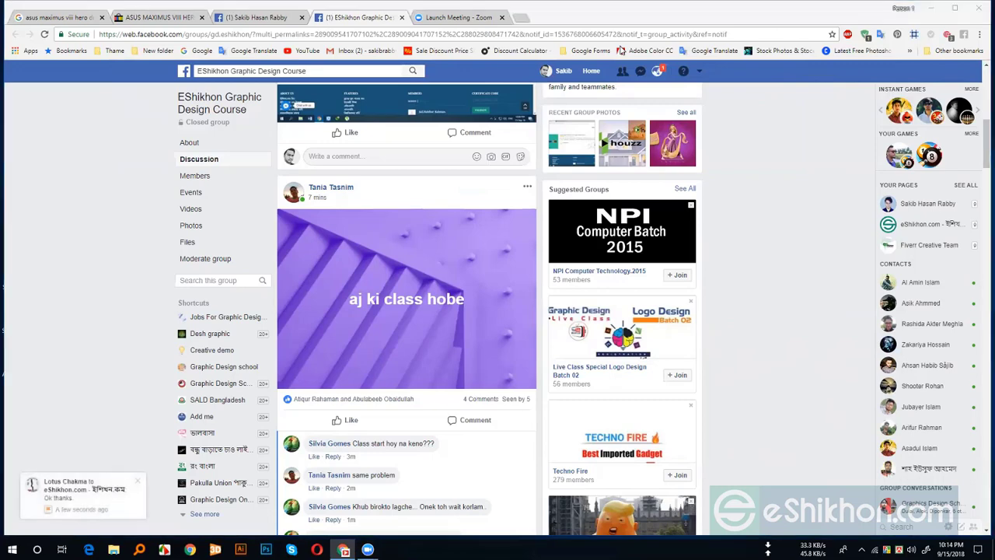
pyautogui.click(930, 8)
pyautogui.rightClick(482, 190)
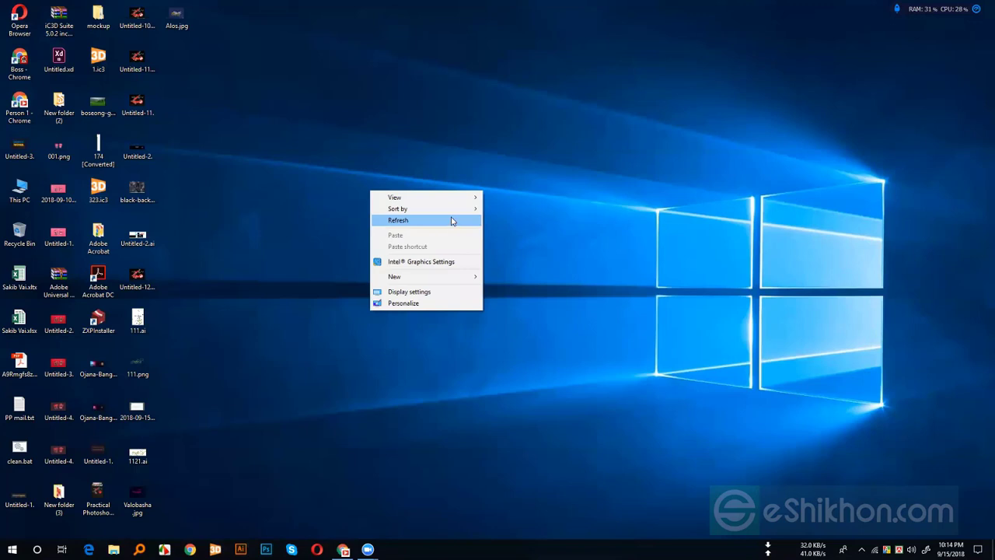
pyautogui.rightClick(289, 263)
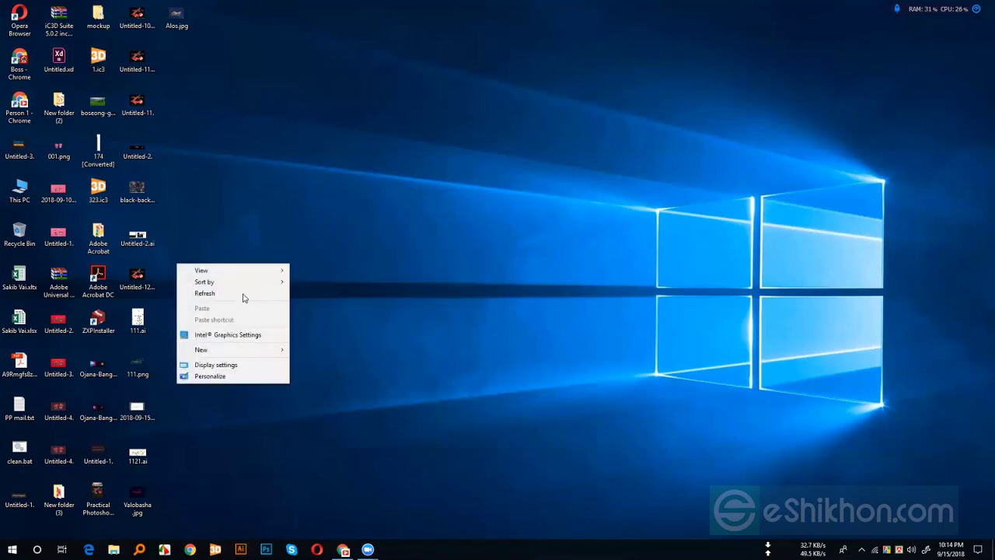
pyautogui.rightClick(358, 251)
pyautogui.click(327, 288)
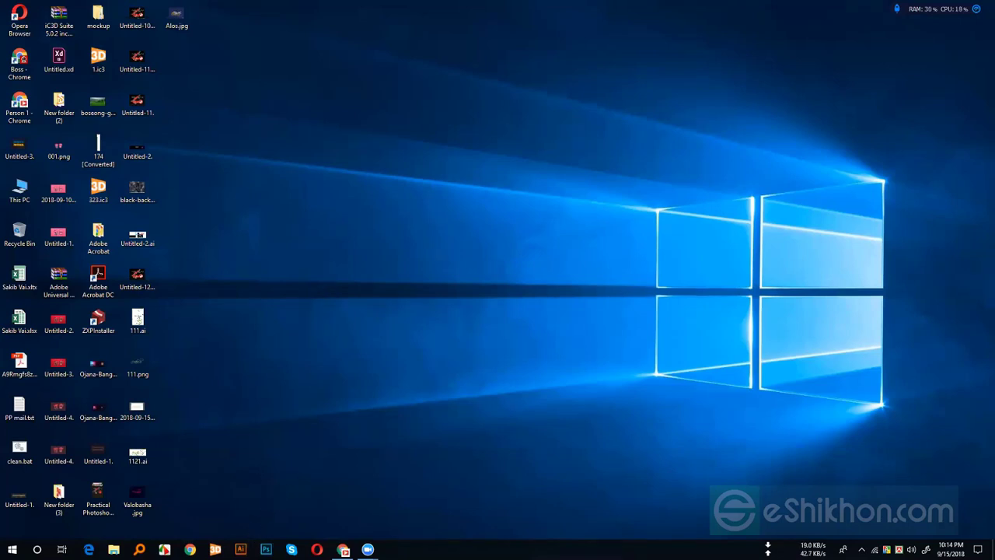
pyautogui.rightClick(361, 189)
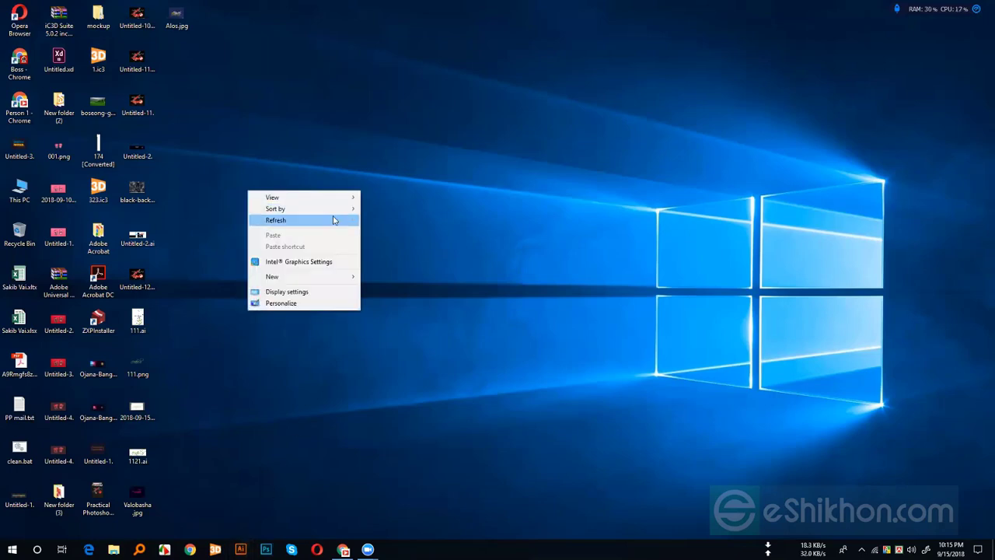
pyautogui.click(335, 217)
pyautogui.rightClick(399, 130)
pyautogui.click(379, 160)
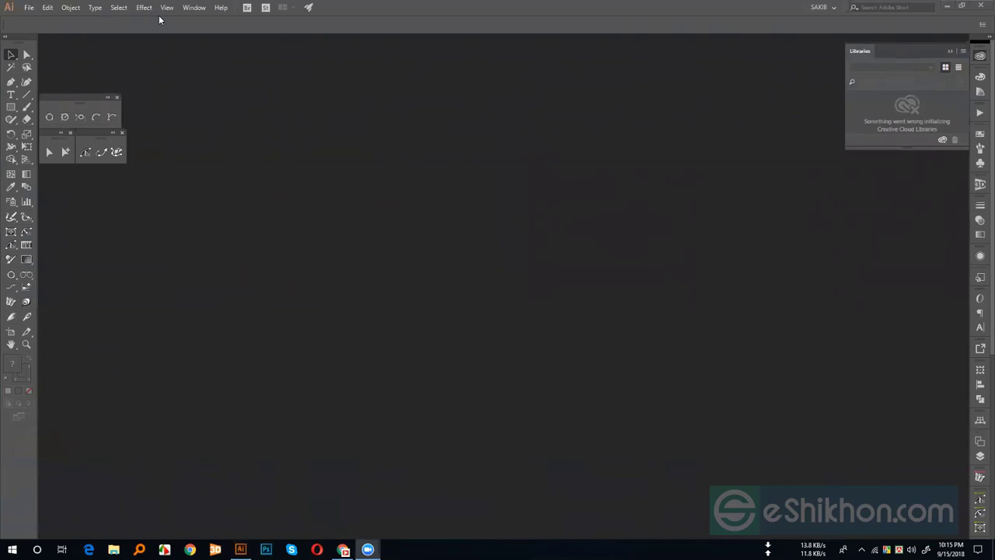
# Step: Switch from Illustrator to the browser and check the latest Facebook notifications
pyautogui.hotkey('alt', 'Tab')
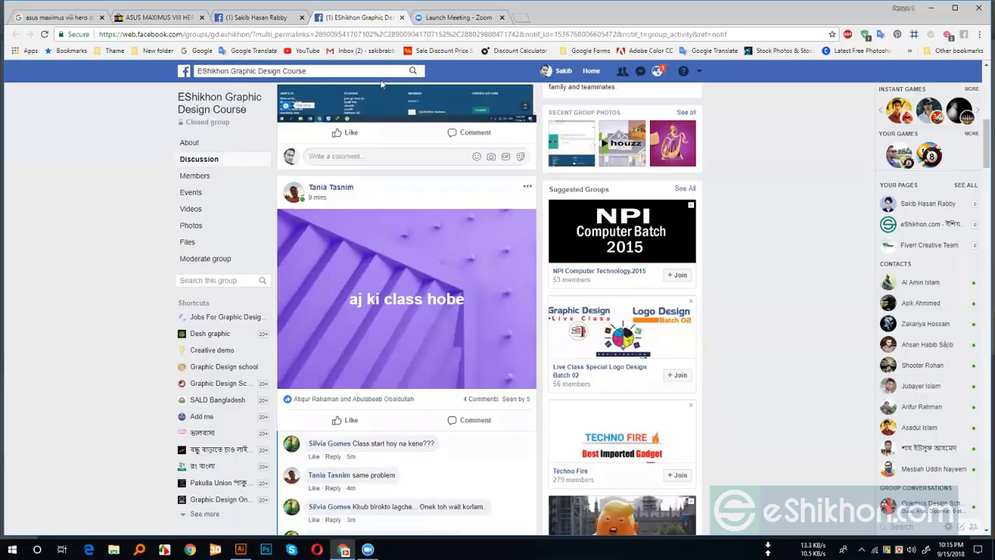
pyautogui.click(656, 71)
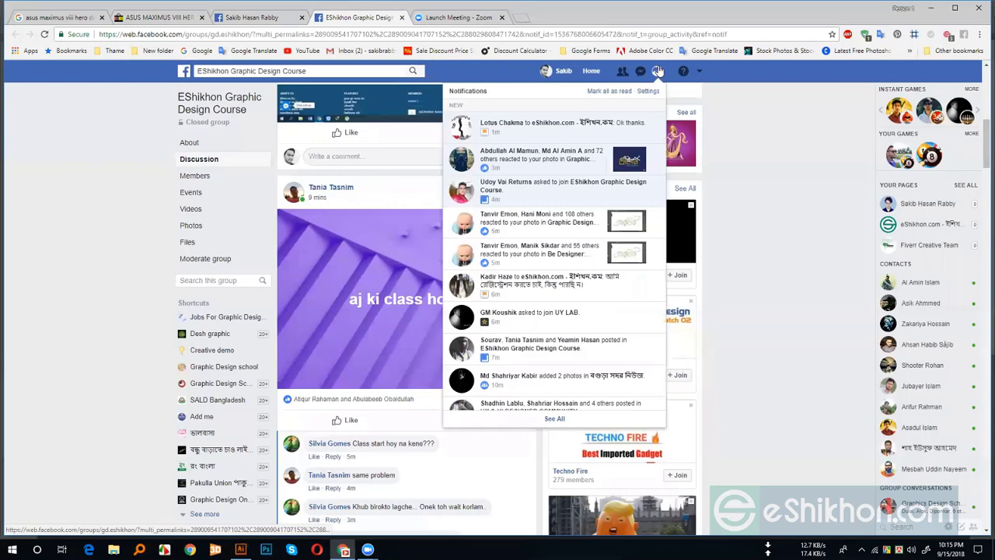
pyautogui.click(518, 71)
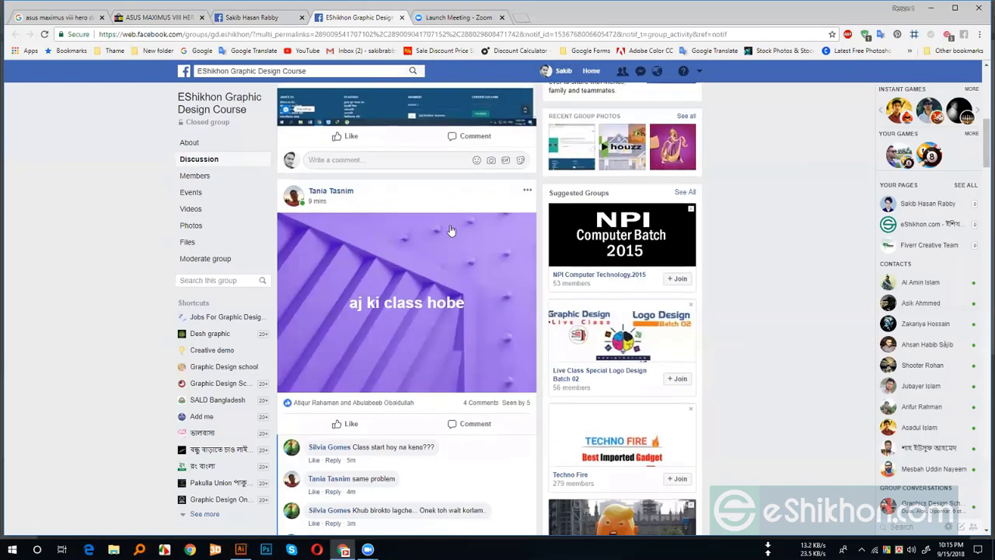
# Step: Return to the main page of the EShikhon Graphic Design Course group and look through its recent posts
pyautogui.hotkey('alt', 'Left')
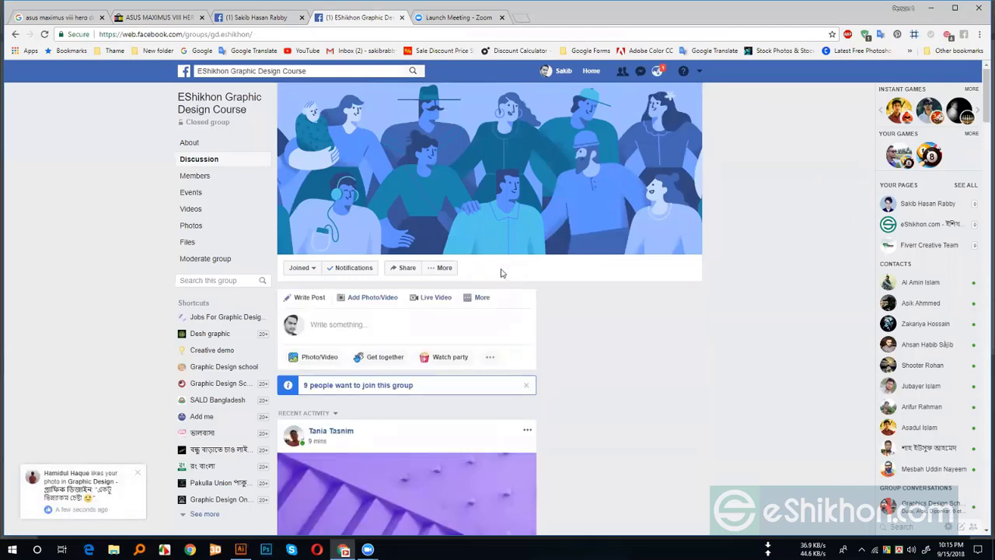
pyautogui.scroll(-2, 501, 272)
pyautogui.scroll(-1, 500, 272)
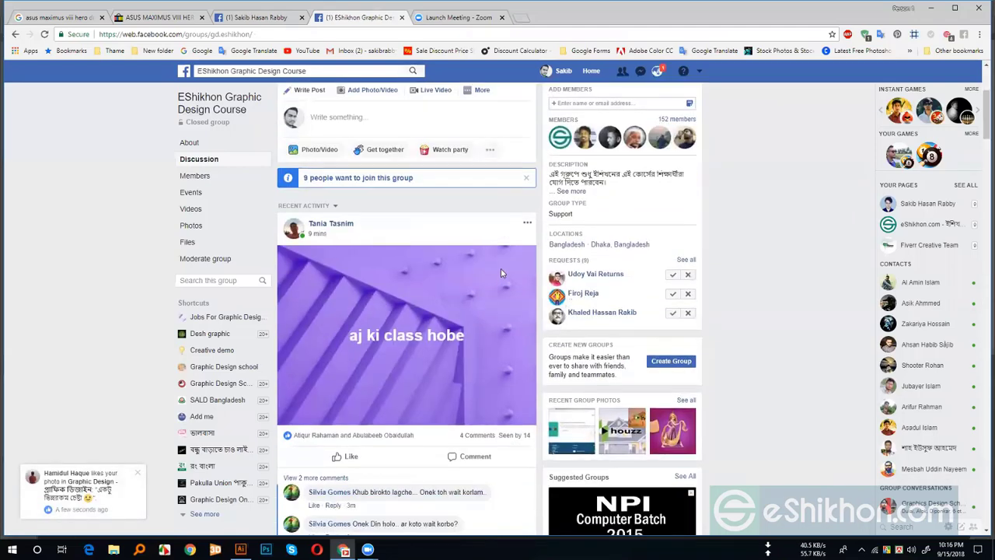
pyautogui.scroll(-1, 501, 272)
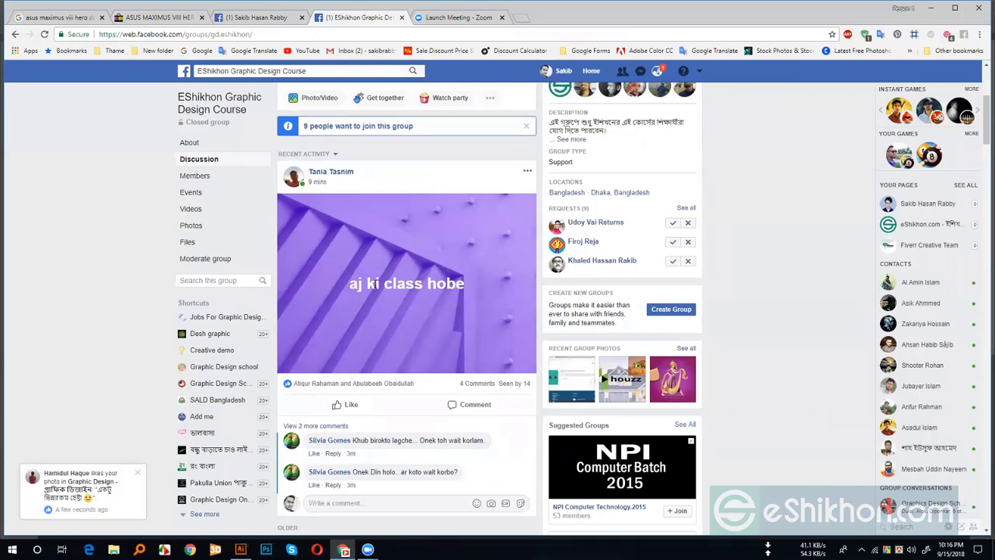
pyautogui.tripleClick(350, 284)
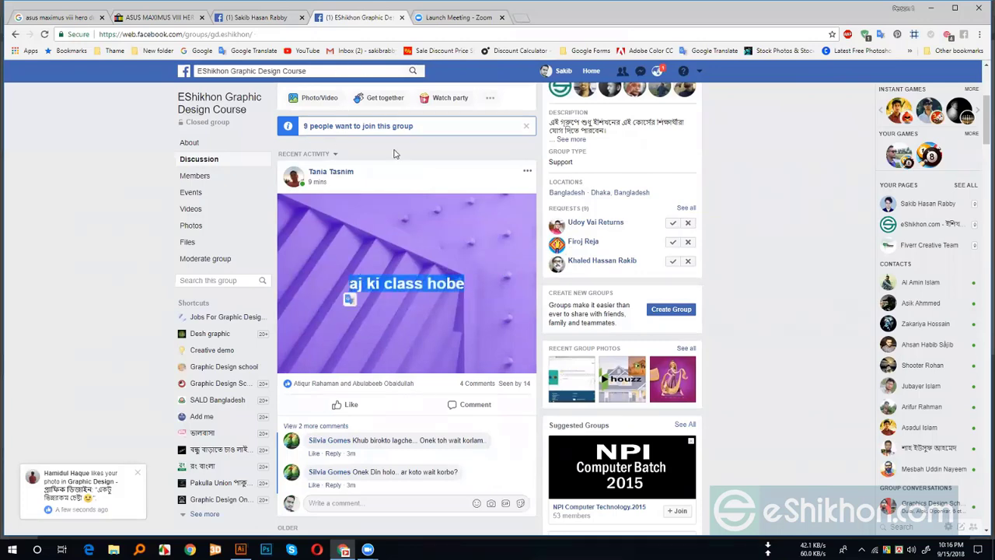
pyautogui.scroll(-8, 473, 206)
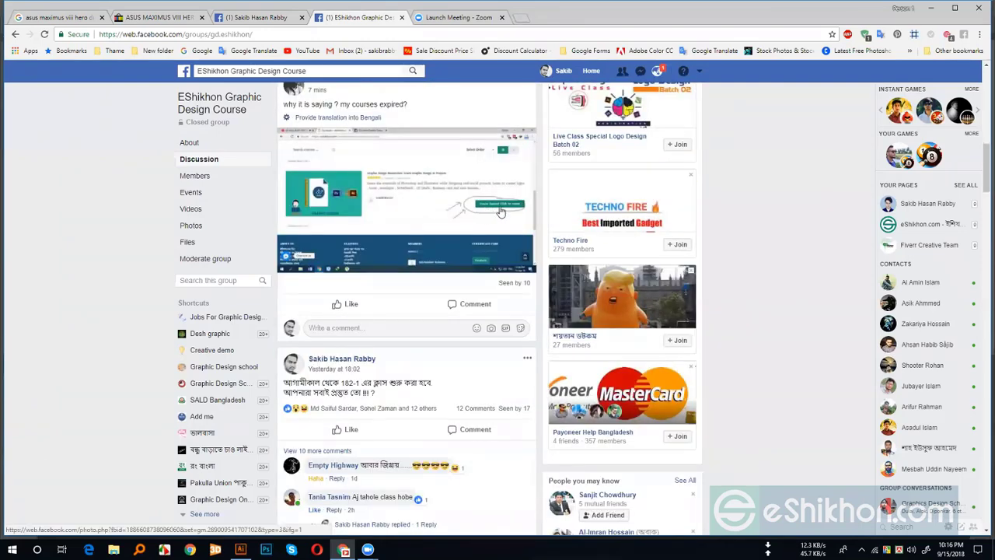
pyautogui.scroll(-5, 431, 241)
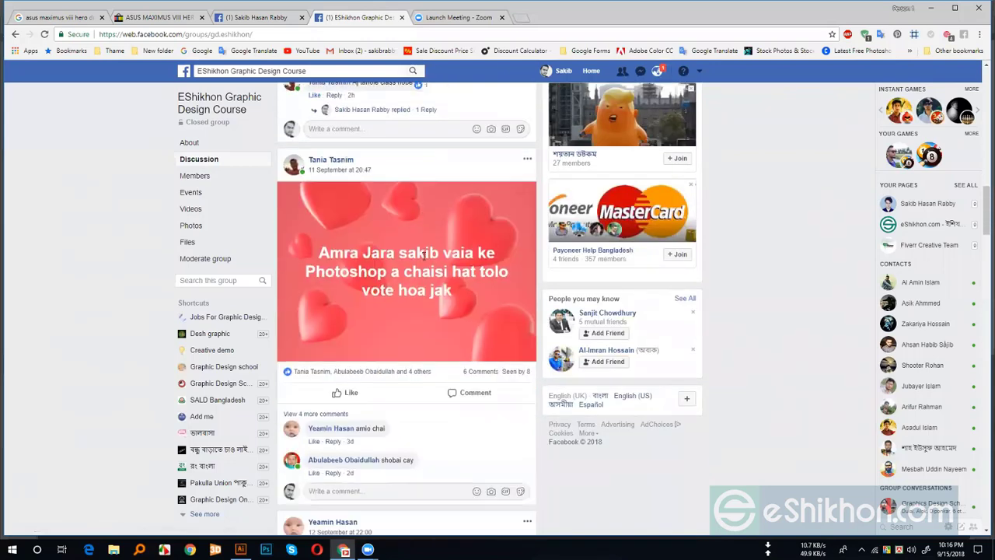
pyautogui.scroll(3, 431, 248)
pyautogui.scroll(10, 433, 248)
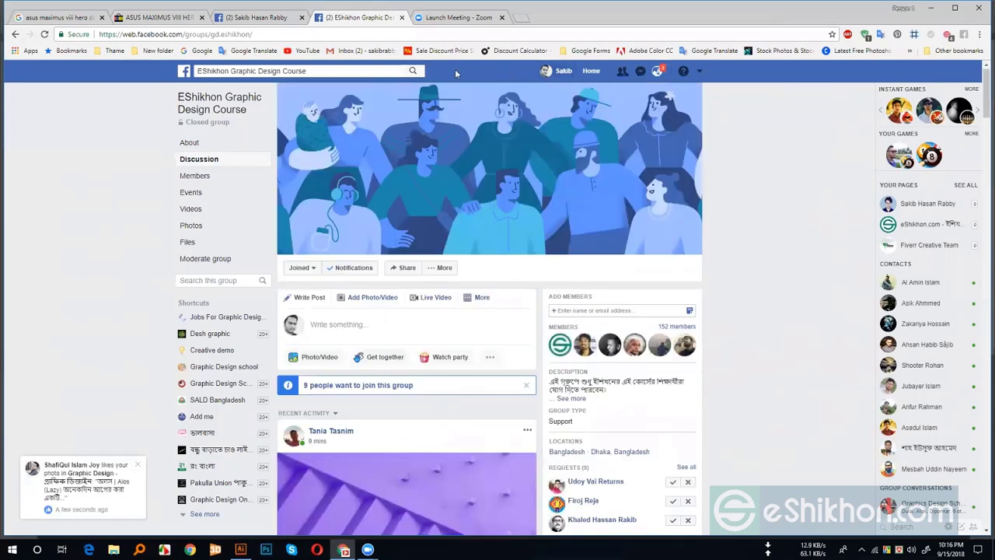
# Step: Minimize Illustrator, show the desktop, and open the properties of This PC to view the computer's system information
pyautogui.hotkey('alt', 'Tab')
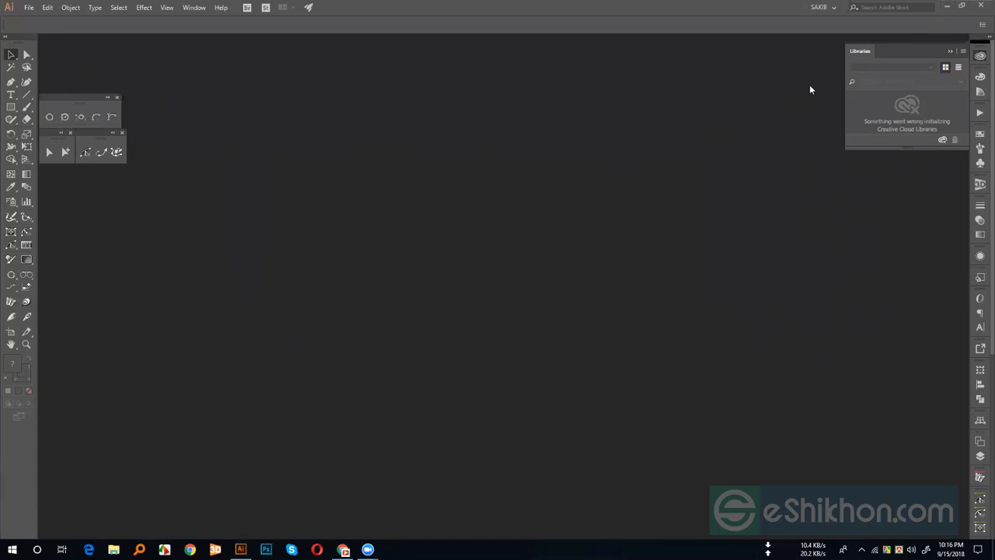
pyautogui.click(946, 6)
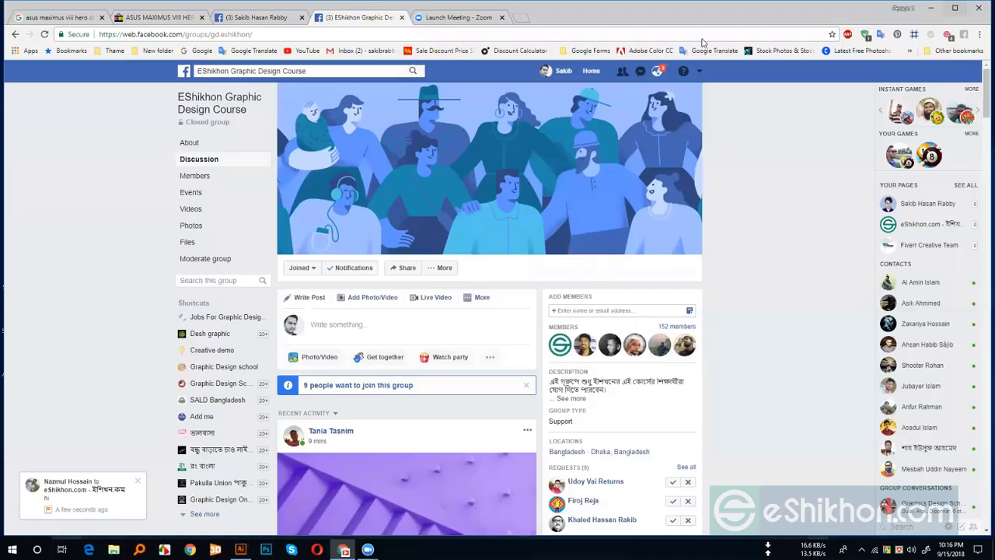
pyautogui.press('super+d')
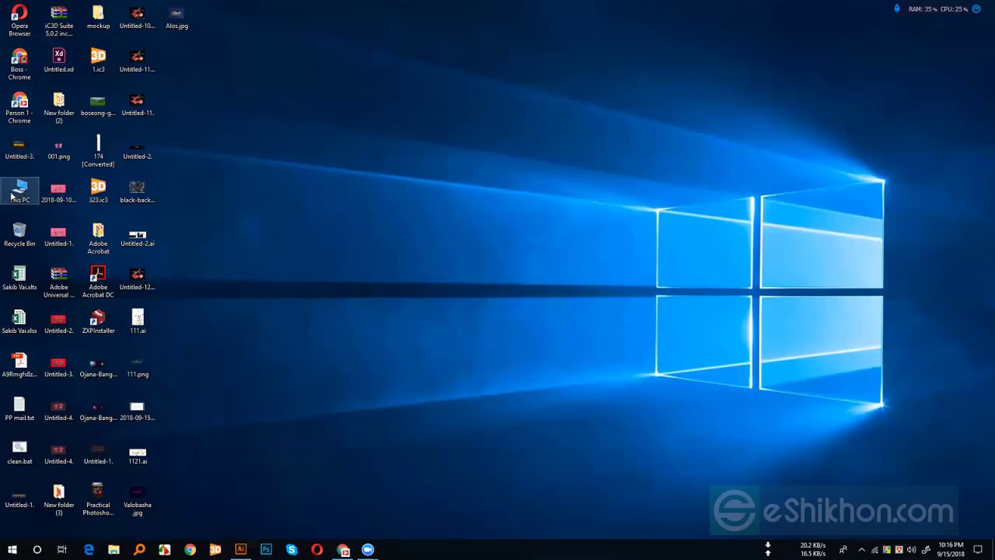
pyautogui.rightClick(13, 196)
pyautogui.click(23, 313)
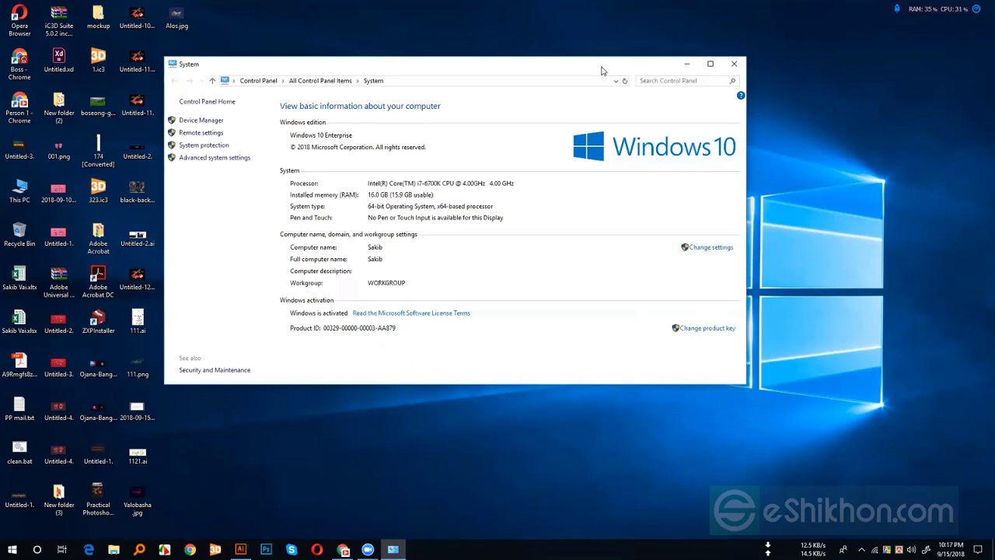
pyautogui.moveTo(600, 71); pyautogui.dragTo(623, 94)
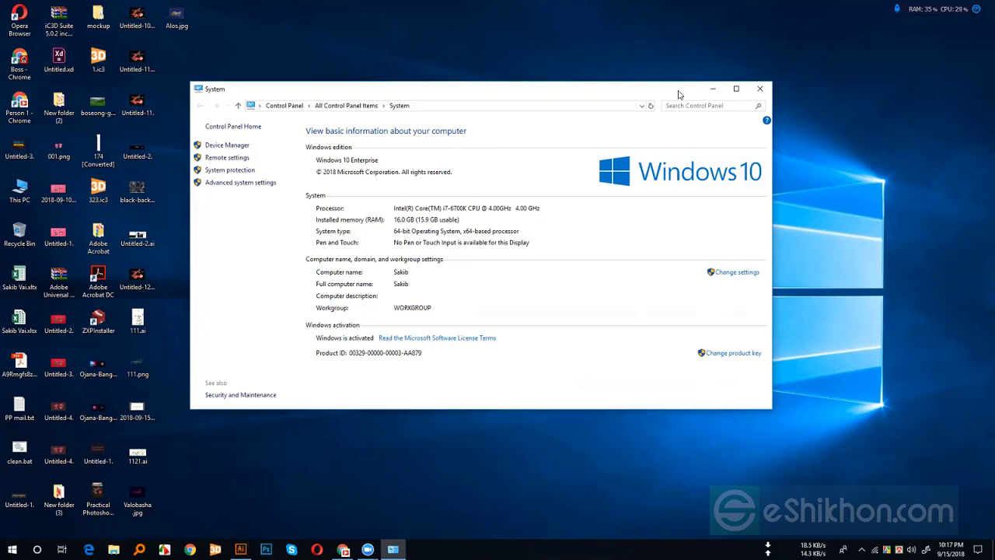
pyautogui.moveTo(679, 94); pyautogui.dragTo(588, 53)
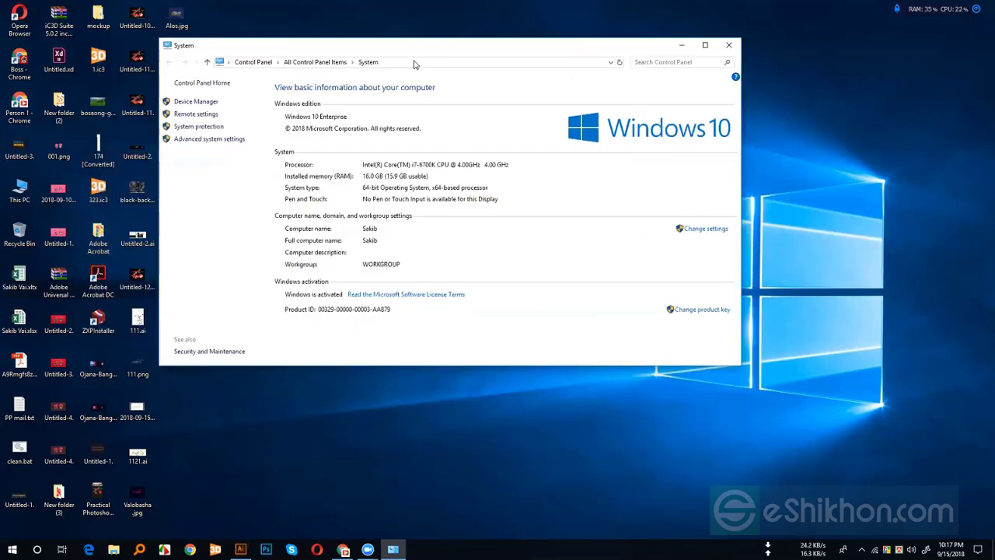
pyautogui.click(682, 45)
pyautogui.rightClick(455, 94)
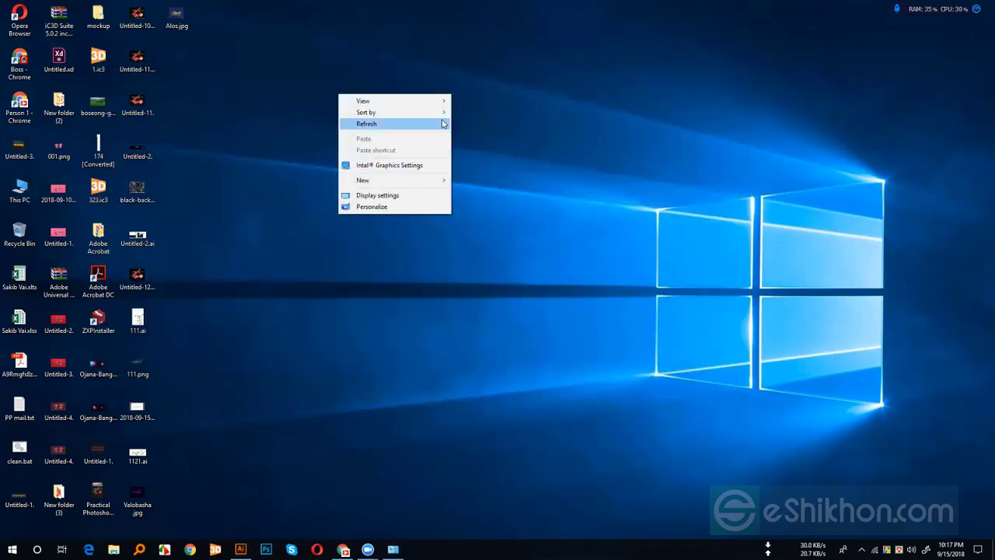
pyautogui.rightClick(262, 78)
pyautogui.click(365, 110)
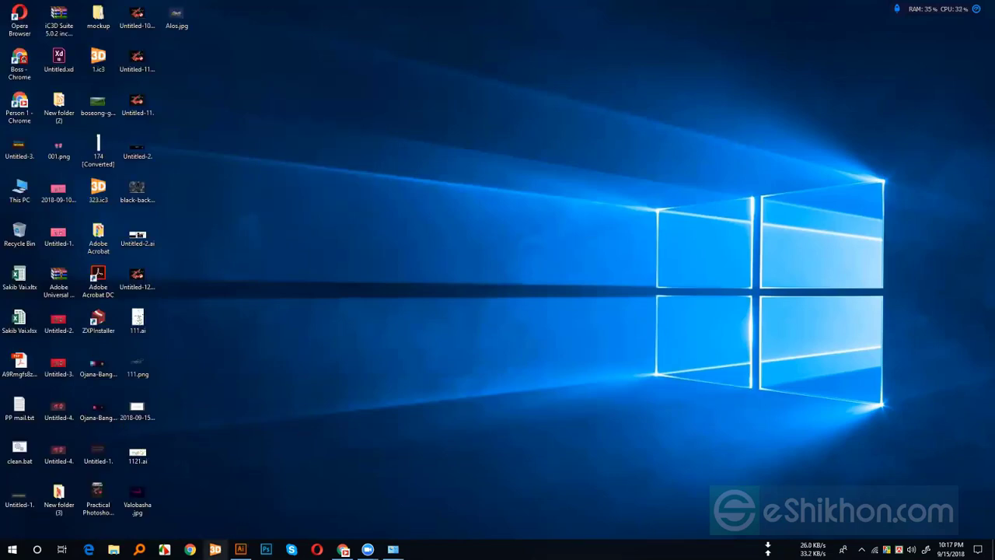
# Step: Bring back the minimized System window to review the processor and memory details
pyautogui.click(393, 549)
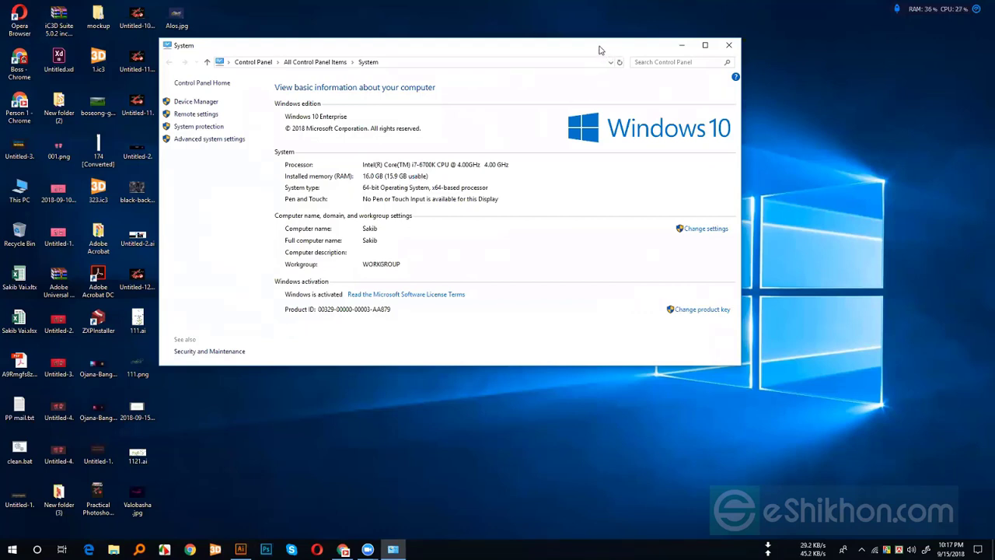
pyautogui.moveTo(598, 50); pyautogui.dragTo(606, 54)
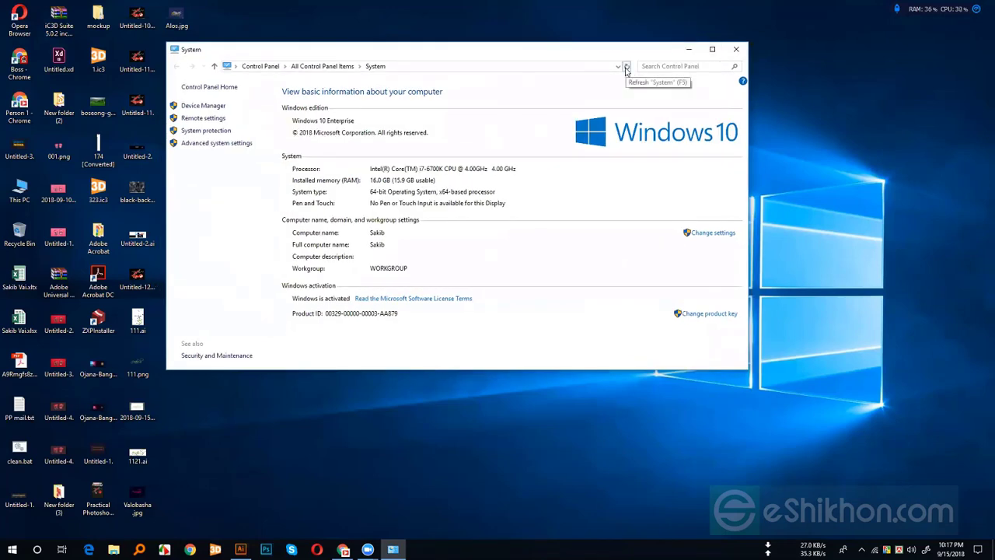
# Step: Close the System window, return to Illustrator and lengthen the Libraries panel to show all the logo color themes
pyautogui.click(731, 52)
pyautogui.click(240, 548)
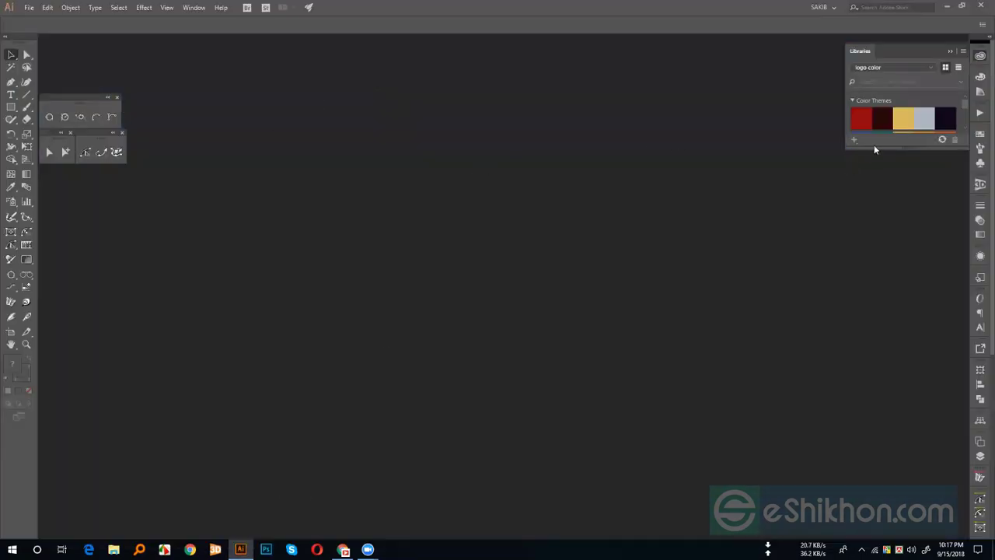
pyautogui.moveTo(895, 146); pyautogui.dragTo(882, 224)
pyautogui.click(29, 8)
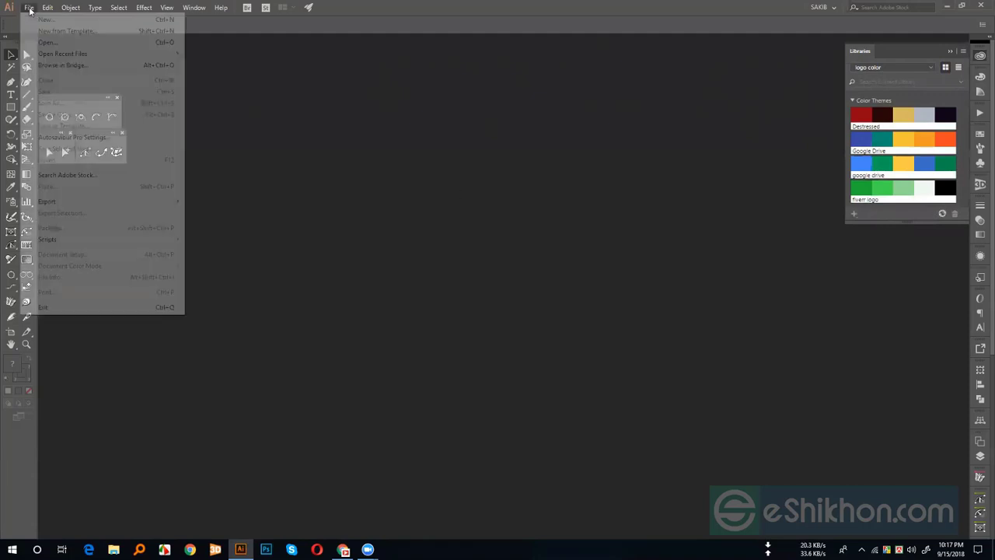
pyautogui.click(44, 20)
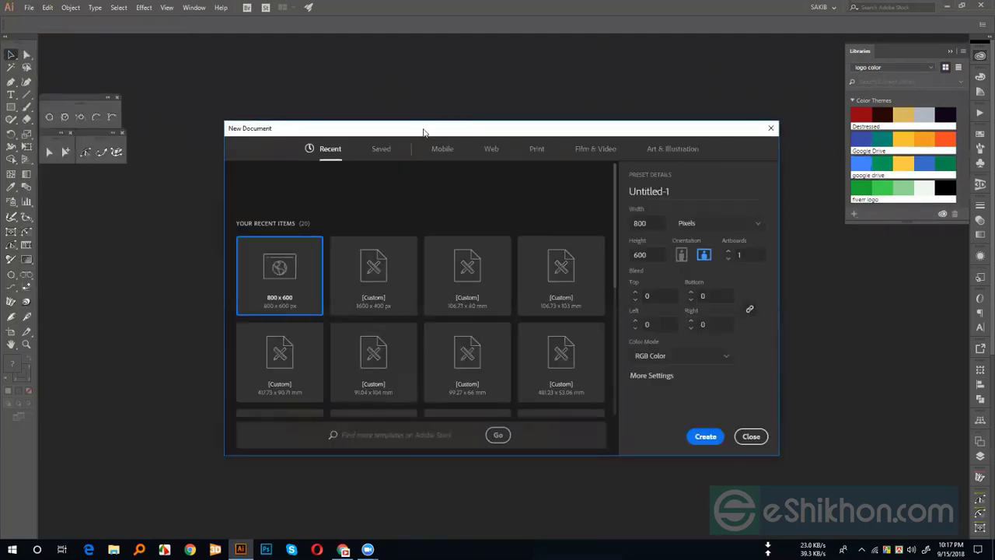
pyautogui.moveTo(423, 132); pyautogui.dragTo(334, 53)
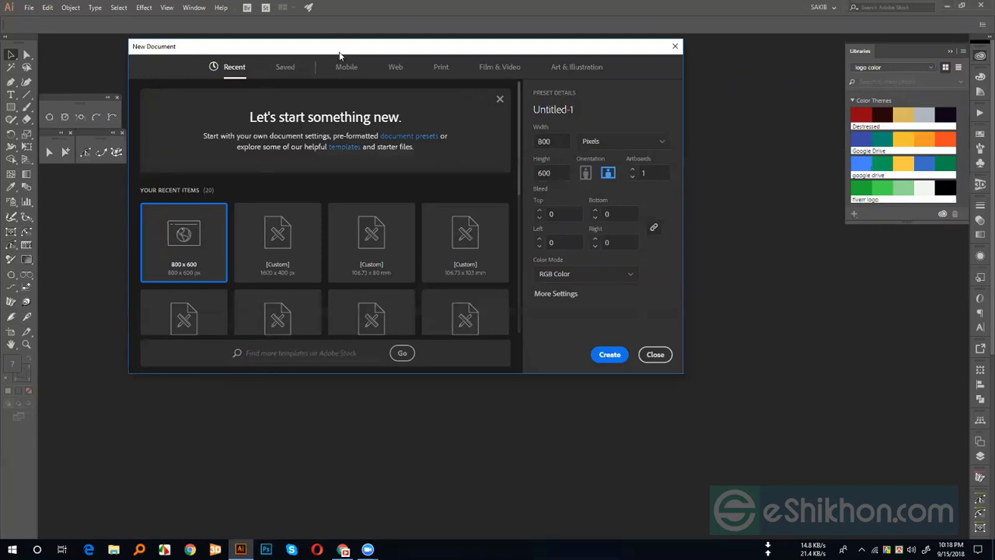
pyautogui.moveTo(338, 54); pyautogui.dragTo(340, 55)
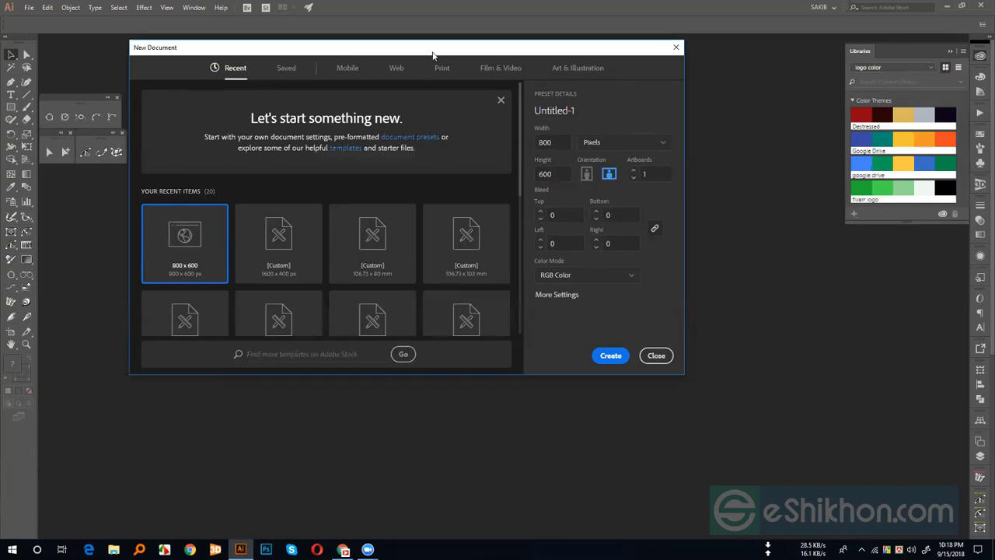
pyautogui.moveTo(433, 55); pyautogui.dragTo(430, 51)
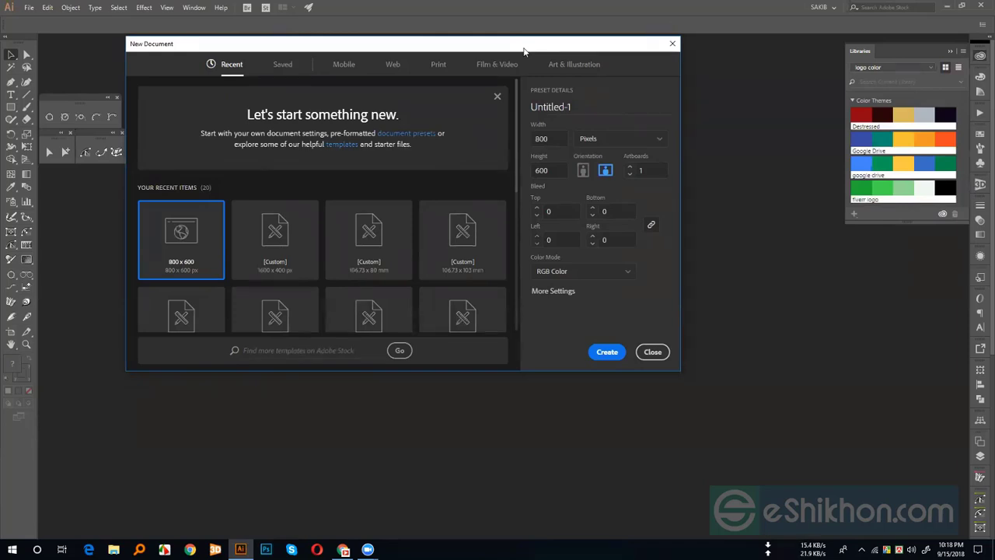
pyautogui.moveTo(479, 48); pyautogui.dragTo(489, 59)
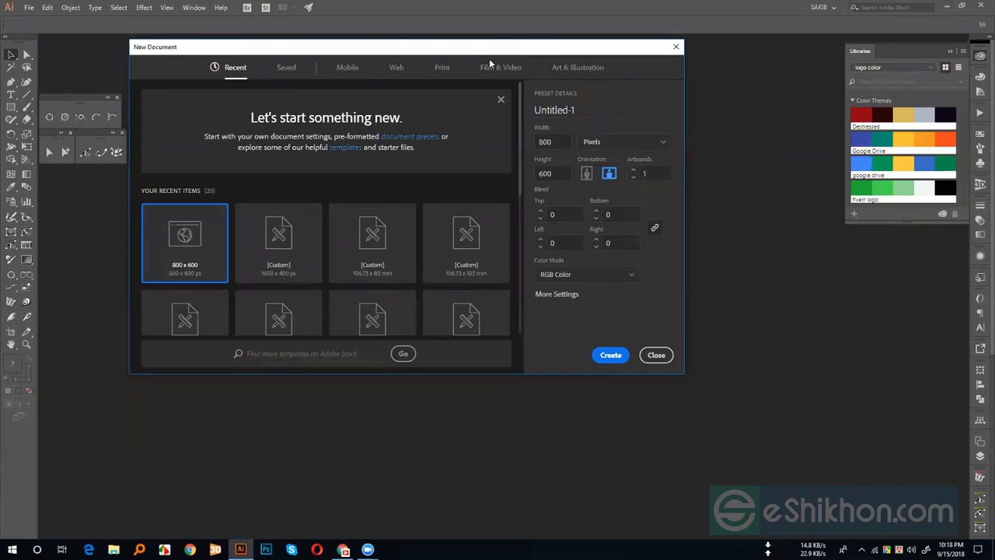
pyautogui.moveTo(488, 62); pyautogui.dragTo(468, 53)
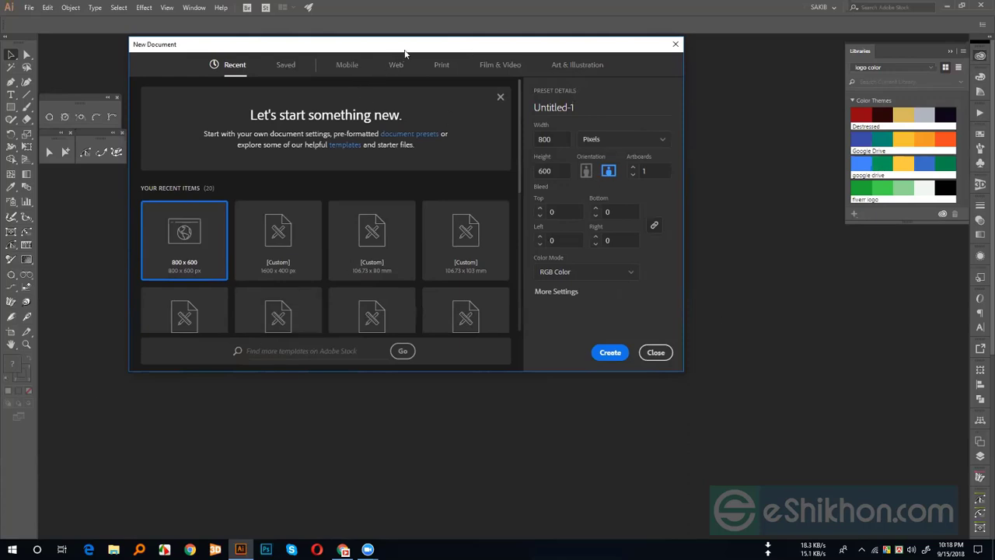
pyautogui.moveTo(405, 51); pyautogui.dragTo(401, 47)
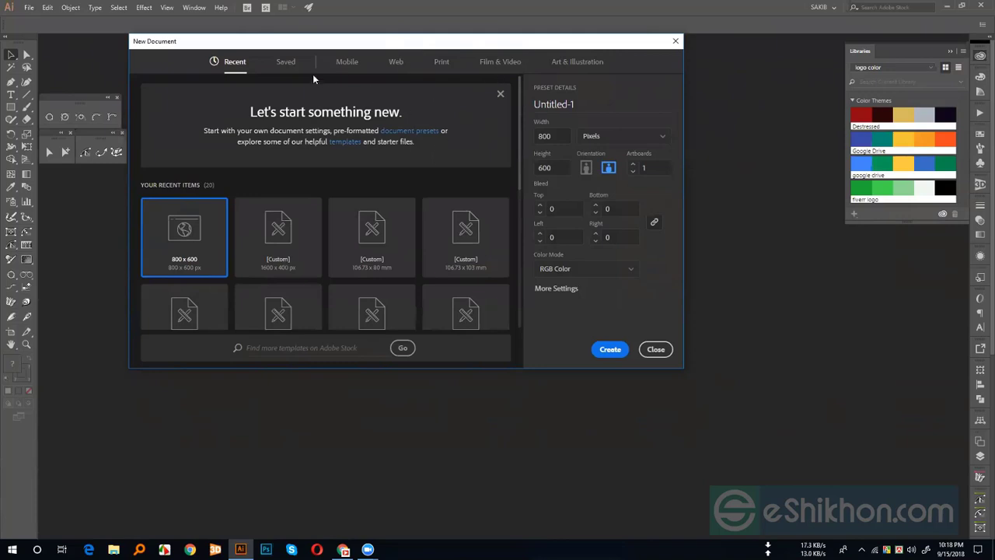
pyautogui.click(396, 66)
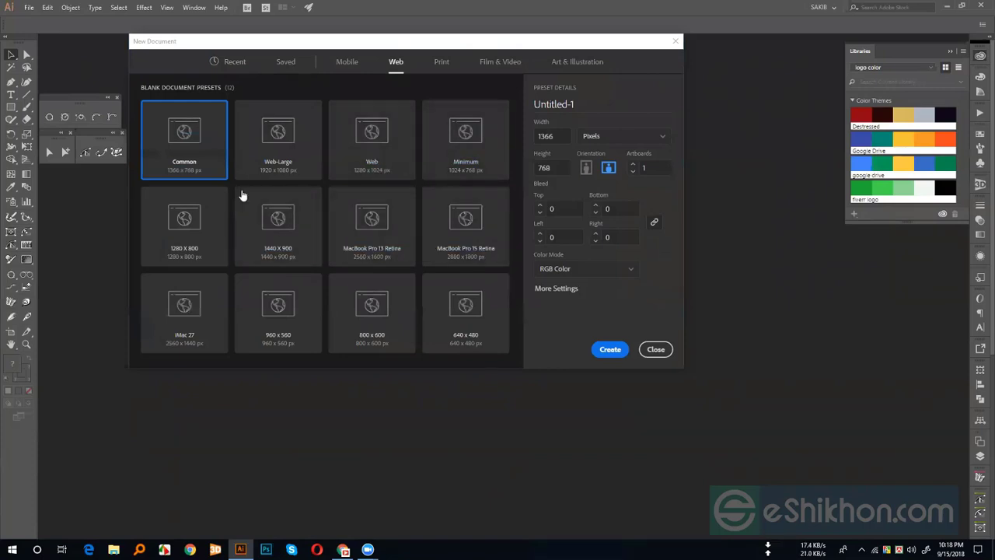
pyautogui.click(561, 136)
pyautogui.write('96')
pyautogui.press('BackSpace')
pyautogui.press('BackSpace')
pyautogui.write('1')
pyautogui.click(651, 349)
# Step: Create a new 800 x 600 pixel document in RGB color mode
pyautogui.click(29, 7)
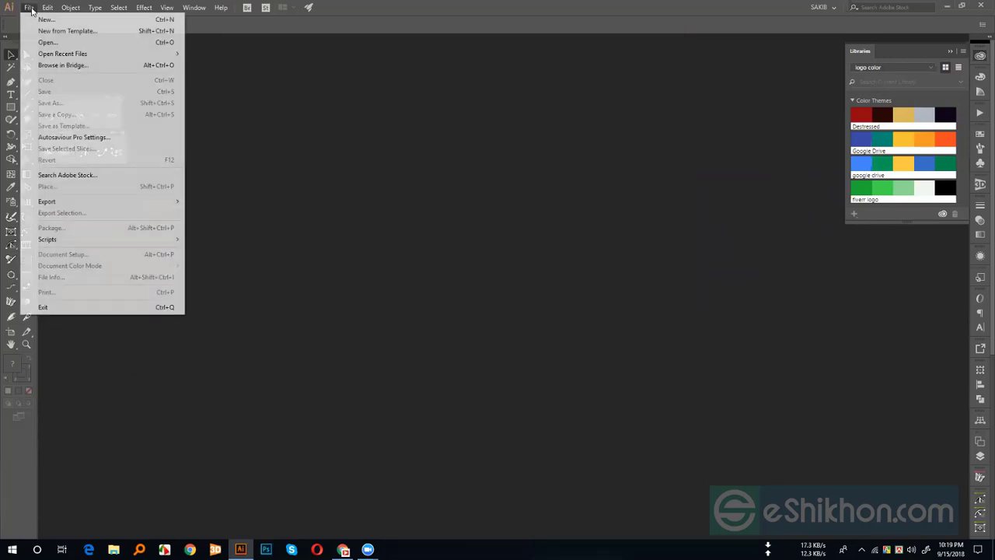
pyautogui.click(45, 19)
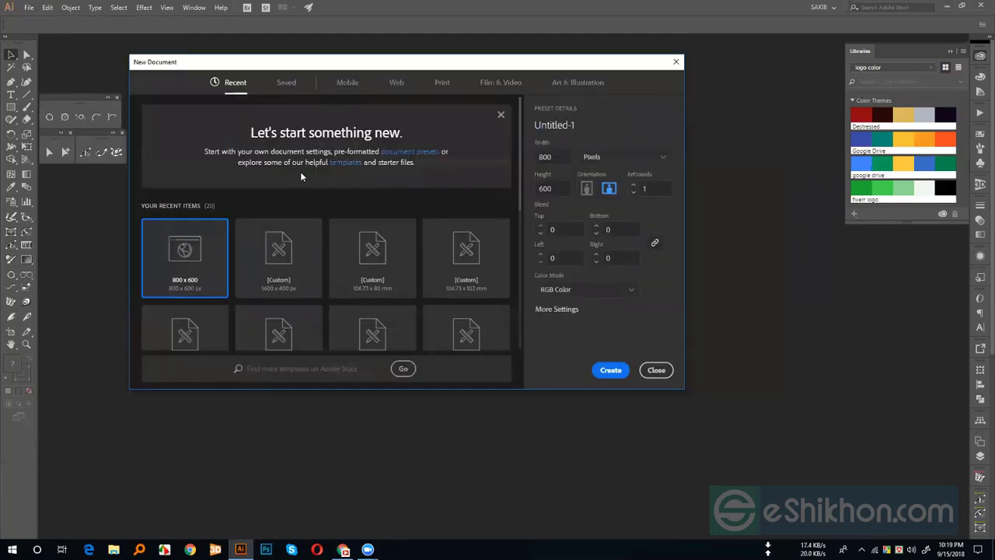
pyautogui.click(606, 370)
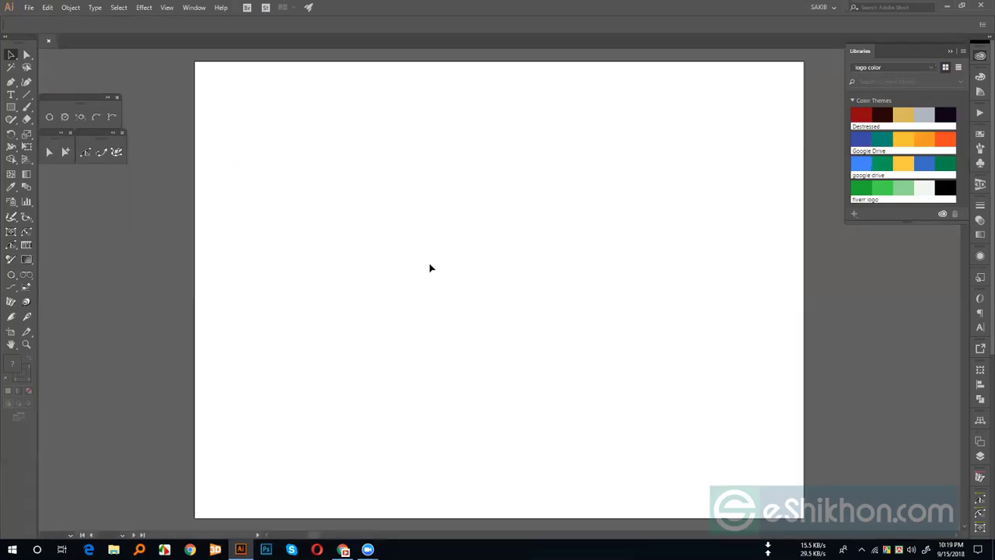
# Step: Place the sample text "dgfdsgfdgfdg" on the artboard with the Type tool and remove it again
pyautogui.click(10, 96)
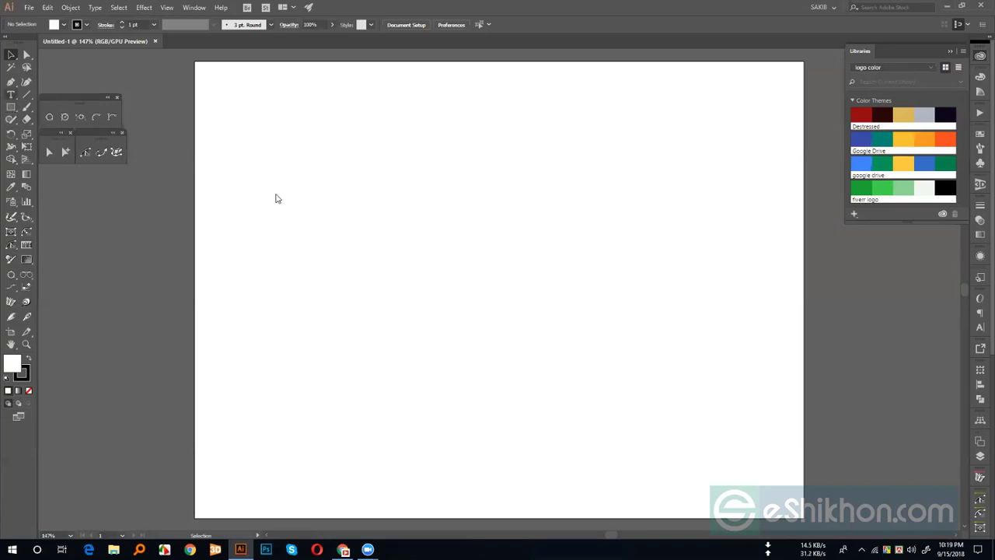
pyautogui.click(277, 199)
pyautogui.write('dgfdsgfdfdg')
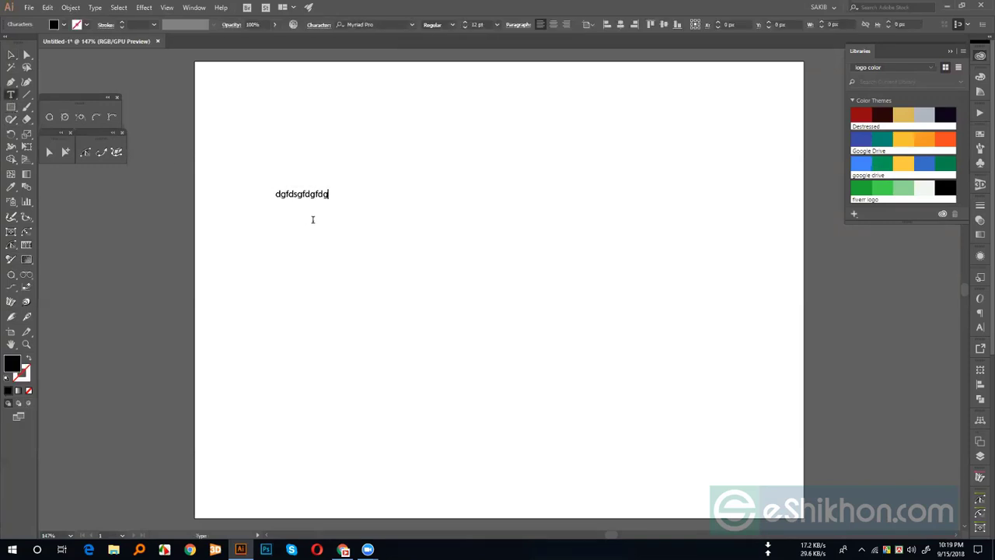
pyautogui.hotkey('ctrl', 'z')
pyautogui.press('BackSpace')
pyautogui.click(11, 54)
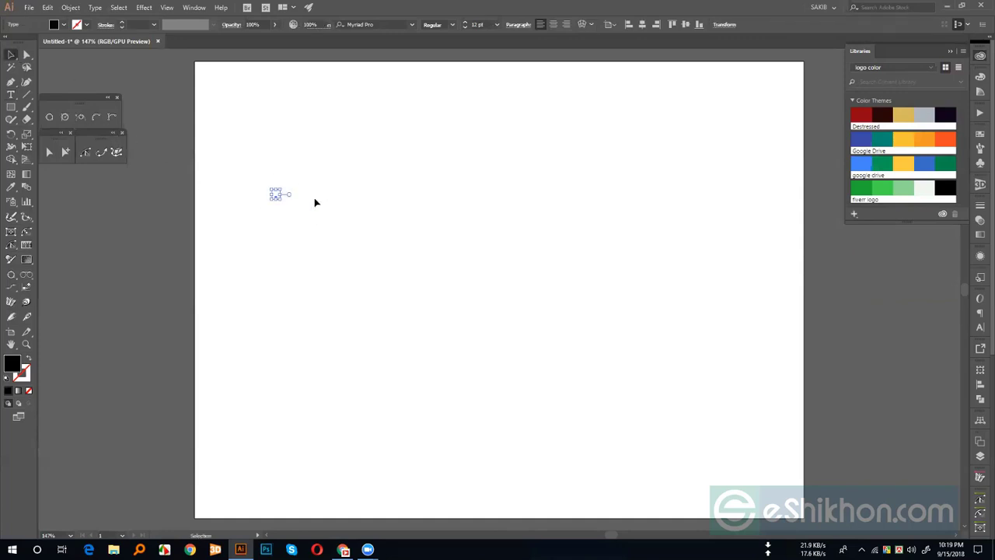
pyautogui.click(296, 208)
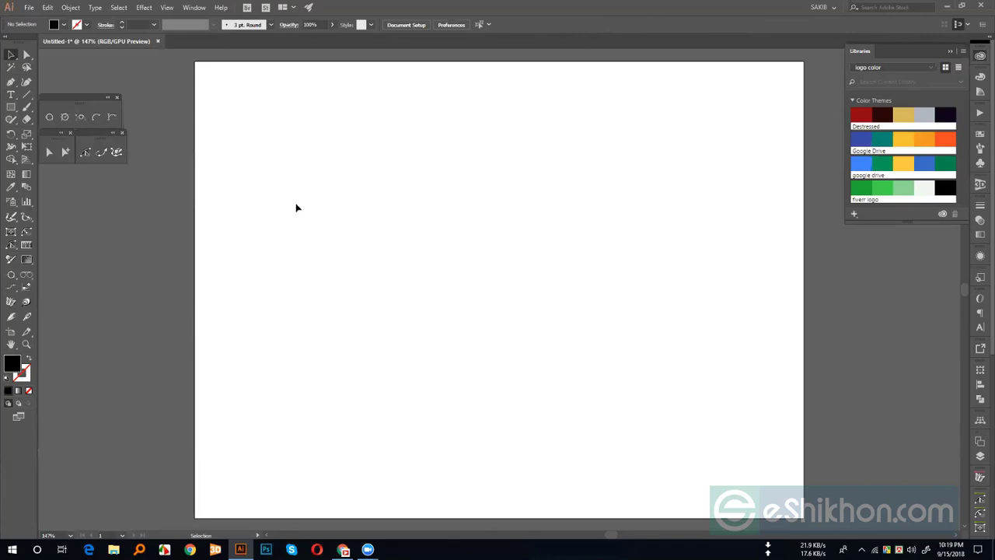
# Step: Add a text object reading "939" with a second line of repeated sixes, and delete it from the artboard
pyautogui.press('t')
pyautogui.click(303, 202)
pyautogui.write('9')
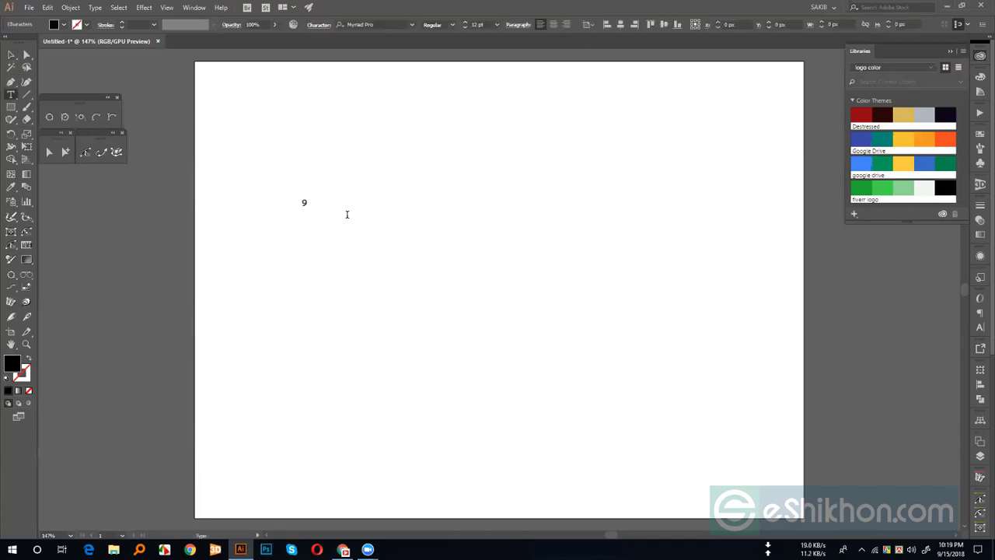
pyautogui.write('39 ')
pyautogui.write('6666666666666666666666')
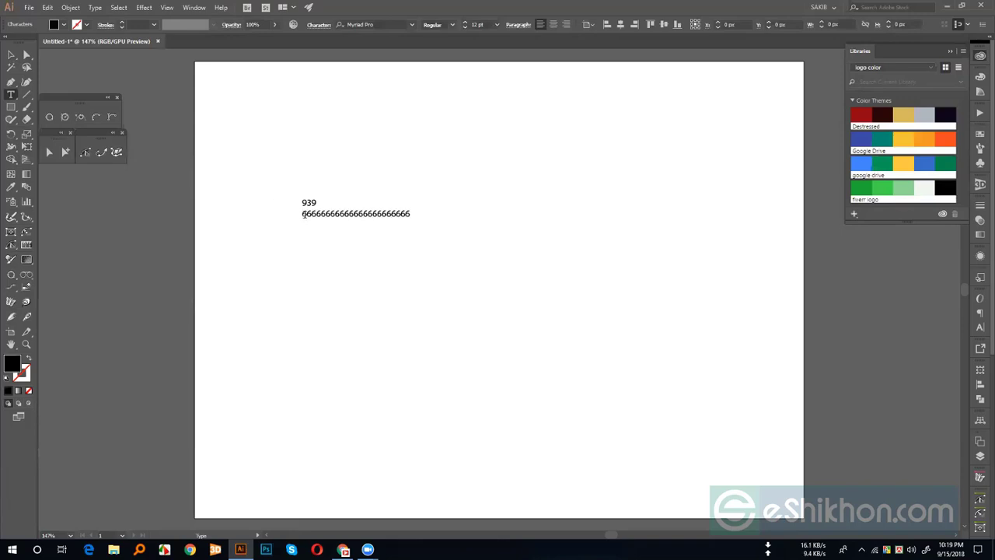
pyautogui.click(11, 56)
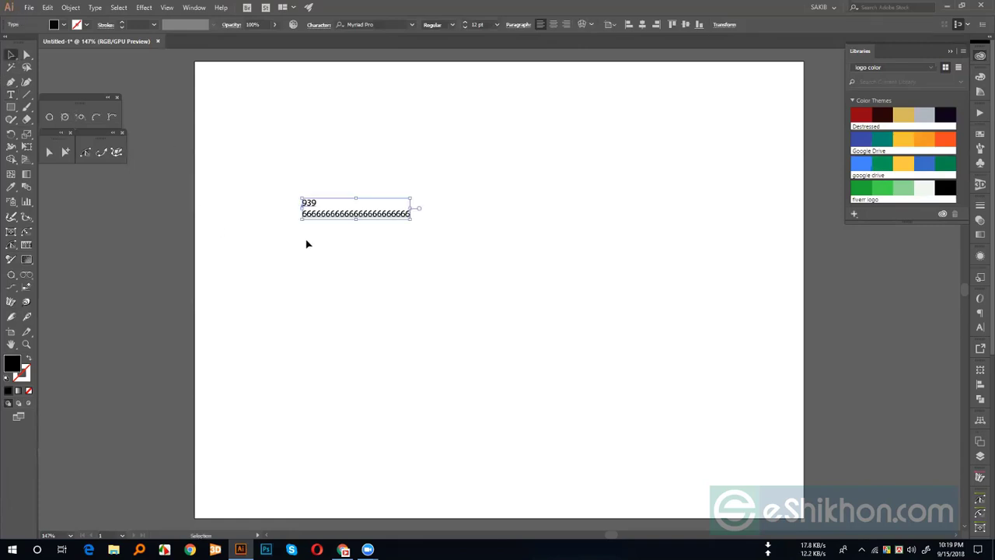
pyautogui.click(346, 264)
pyautogui.click(348, 219)
pyautogui.press('Delete')
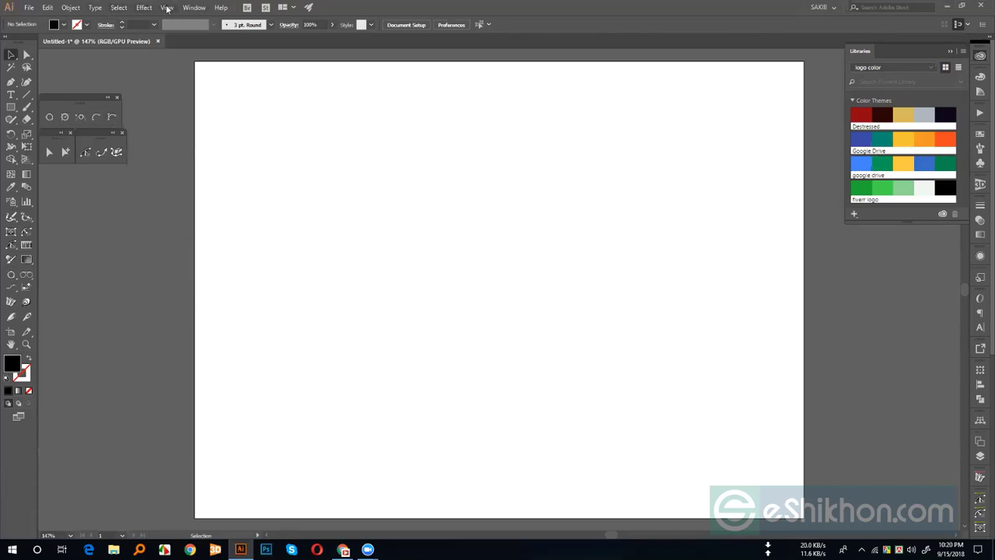
# Step: Show the Actions panel and lengthen it so that all its action sets fit
pyautogui.click(945, 66)
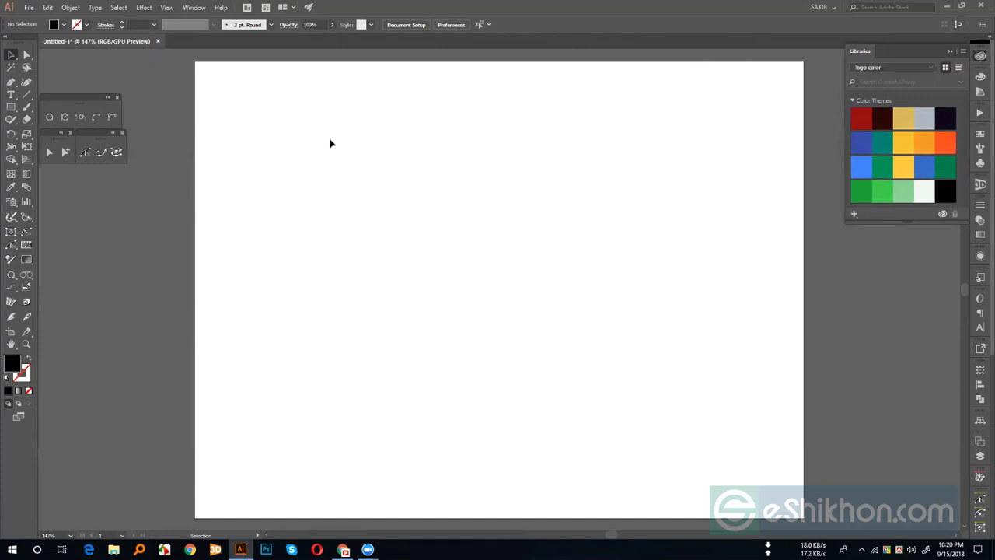
pyautogui.click(144, 7)
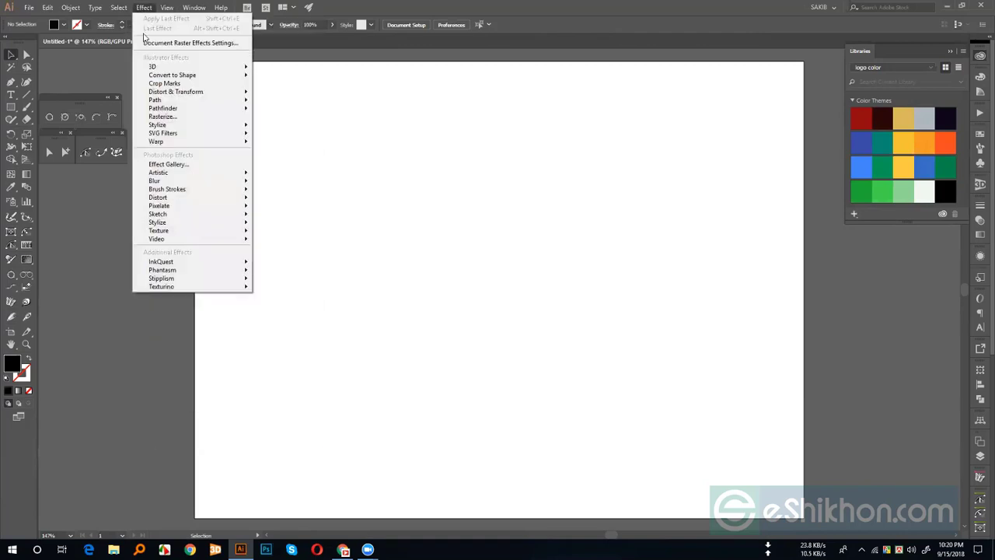
pyautogui.moveTo(194, 8)
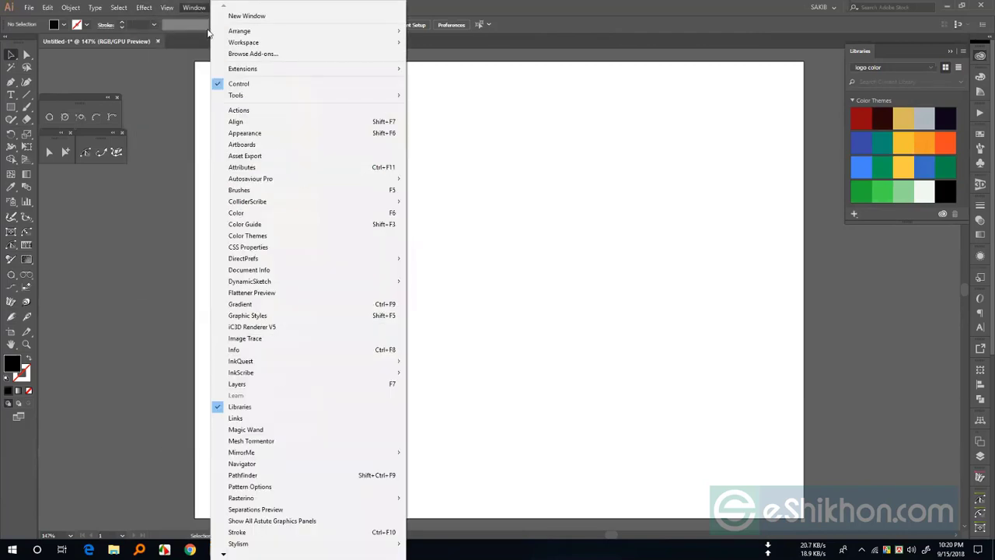
pyautogui.moveTo(254, 72)
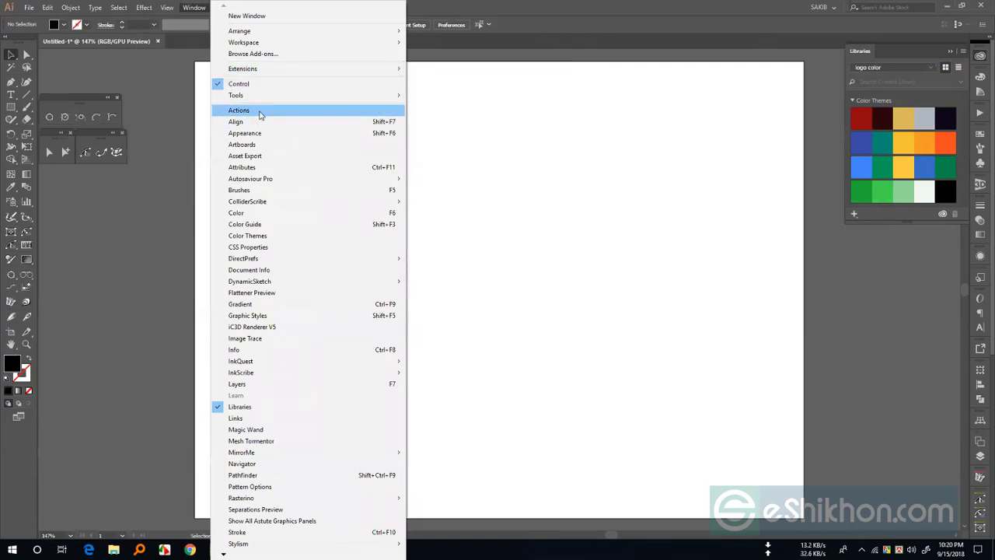
pyautogui.click(261, 115)
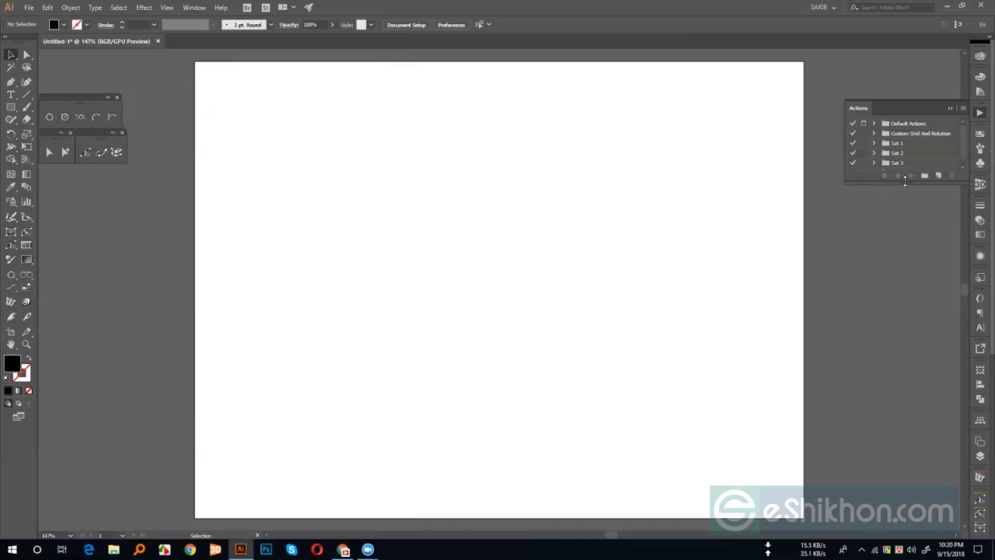
pyautogui.moveTo(904, 180); pyautogui.dragTo(905, 309)
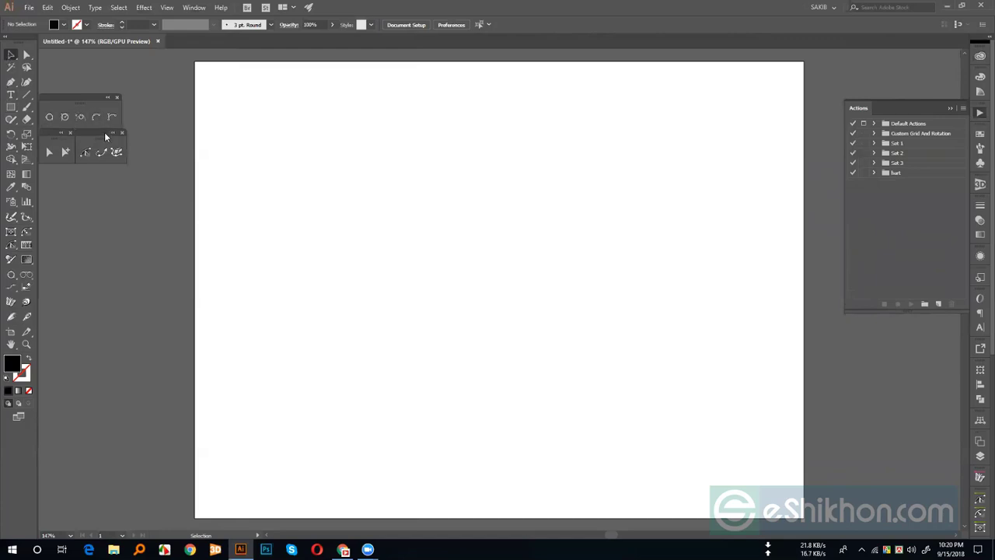
# Step: Dismiss the Advanced SystemCare startup item notification, and briefly show the desktop before returning to Illustrator
pyautogui.press('a')
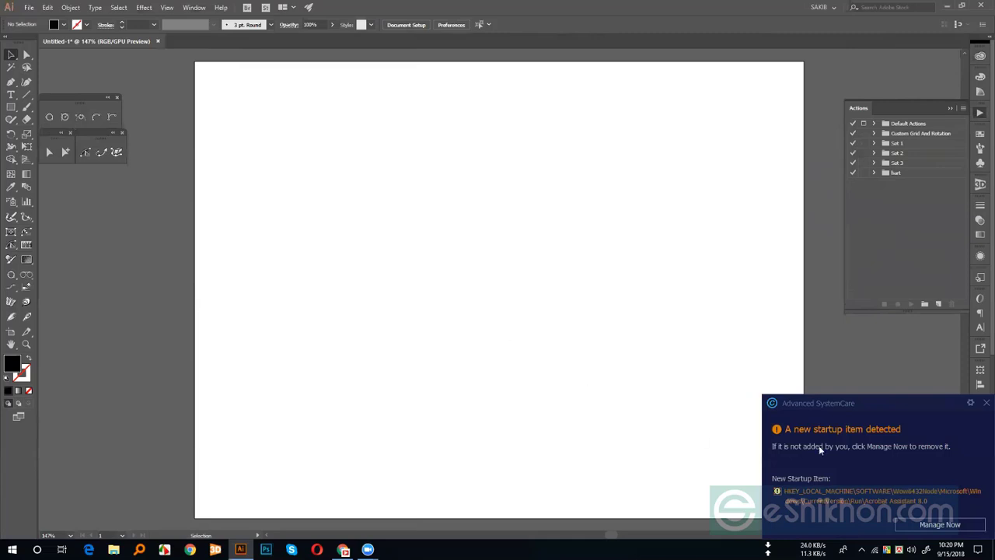
pyautogui.click(985, 403)
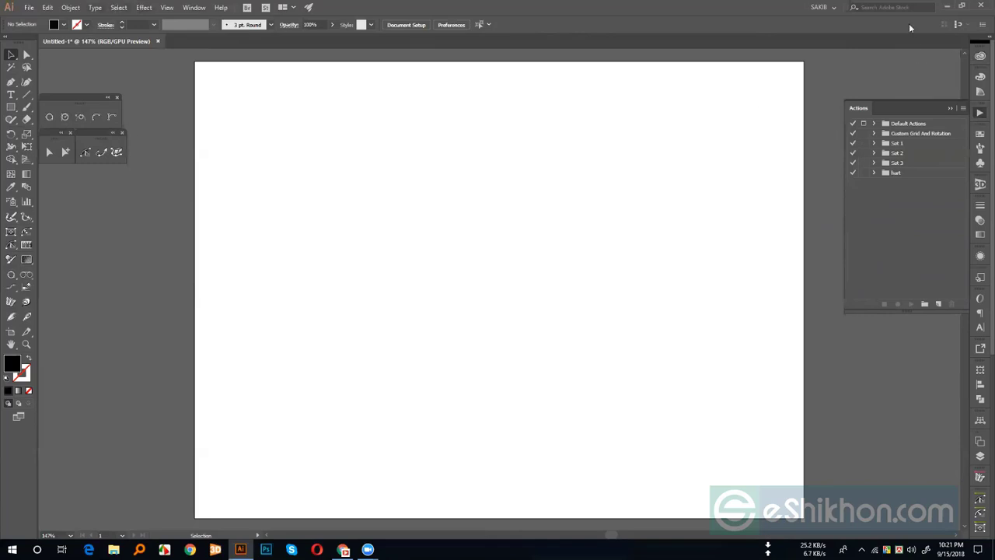
pyautogui.click(948, 7)
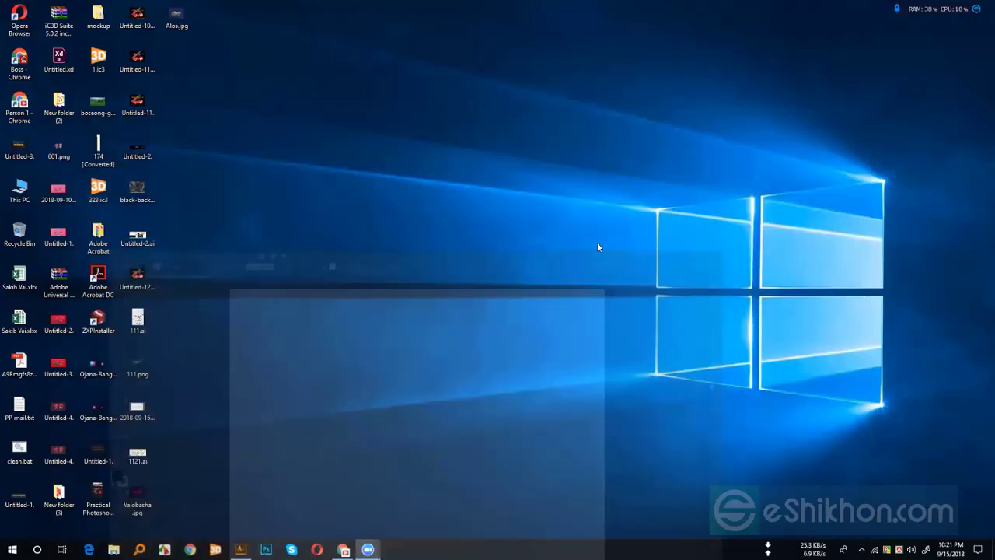
pyautogui.click(240, 549)
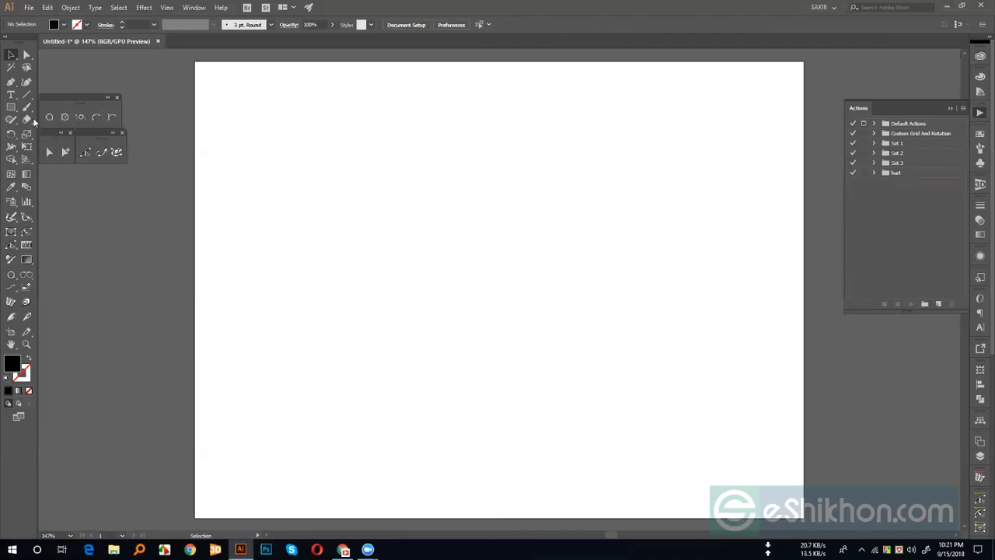
# Step: Switch to Chrome, open Google in a maximized window and search for "apple"
pyautogui.click(947, 6)
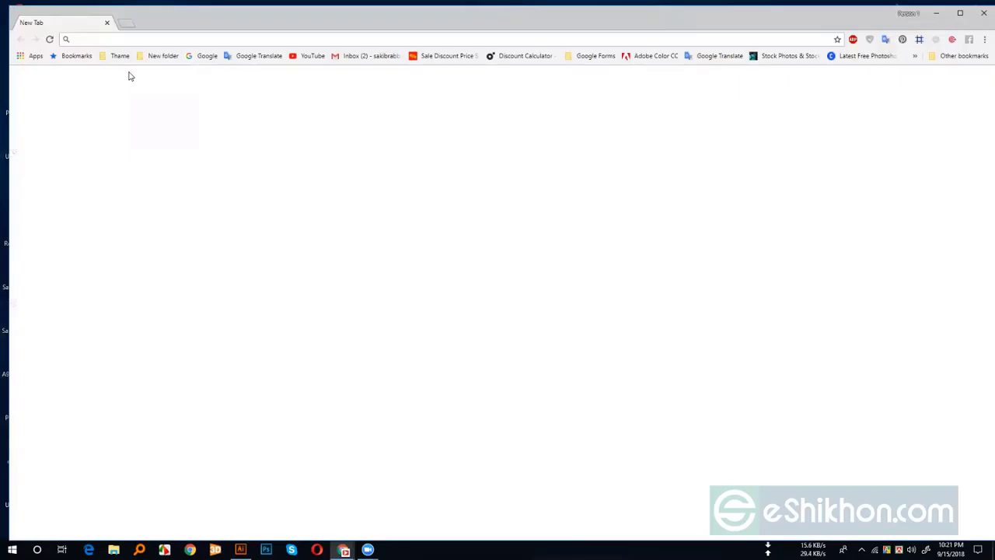
pyautogui.click(206, 58)
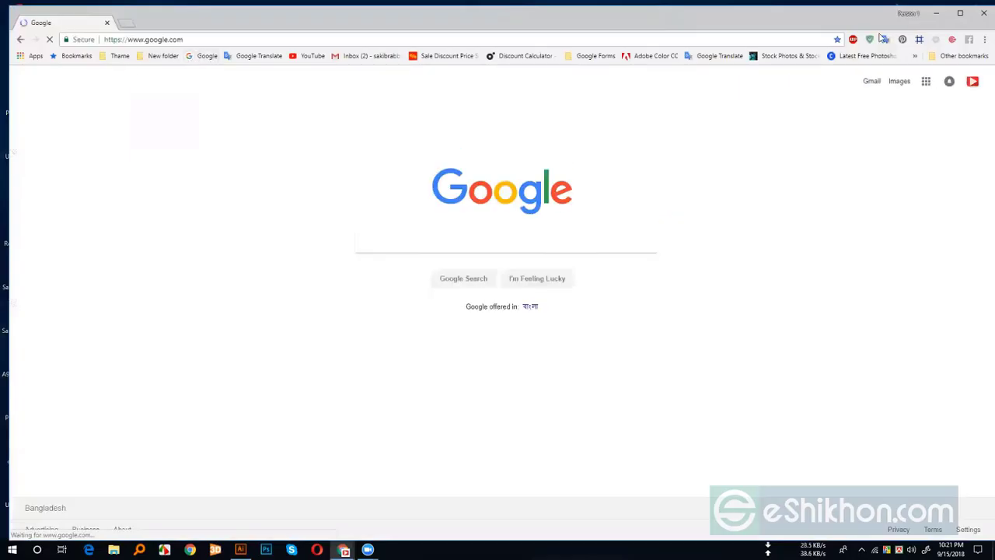
pyautogui.click(960, 13)
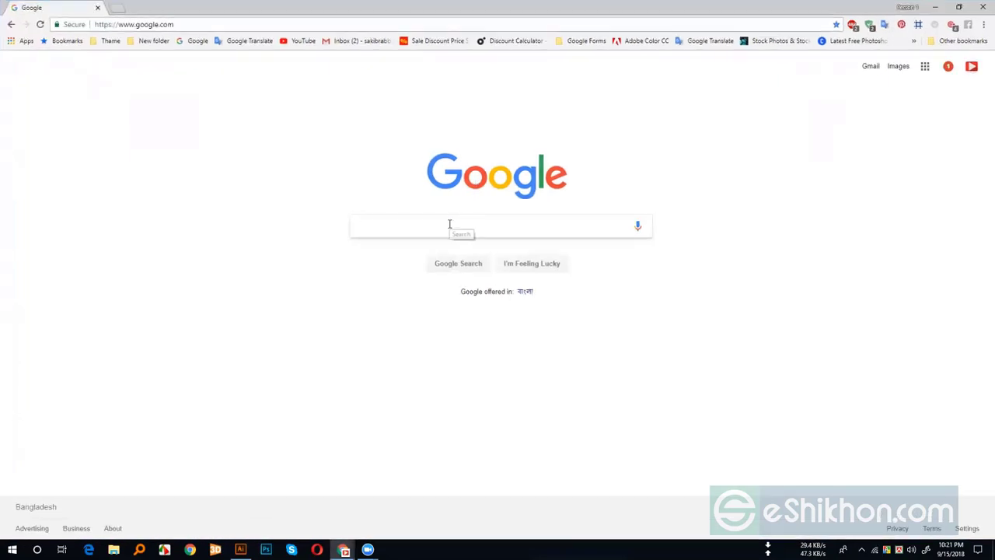
pyautogui.write('app')
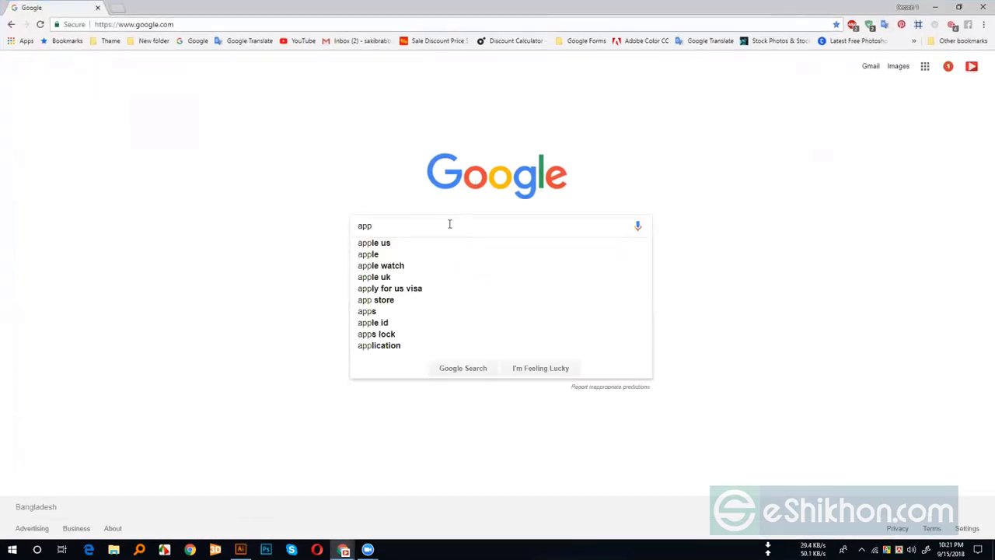
pyautogui.write('le')
pyautogui.press('Return')
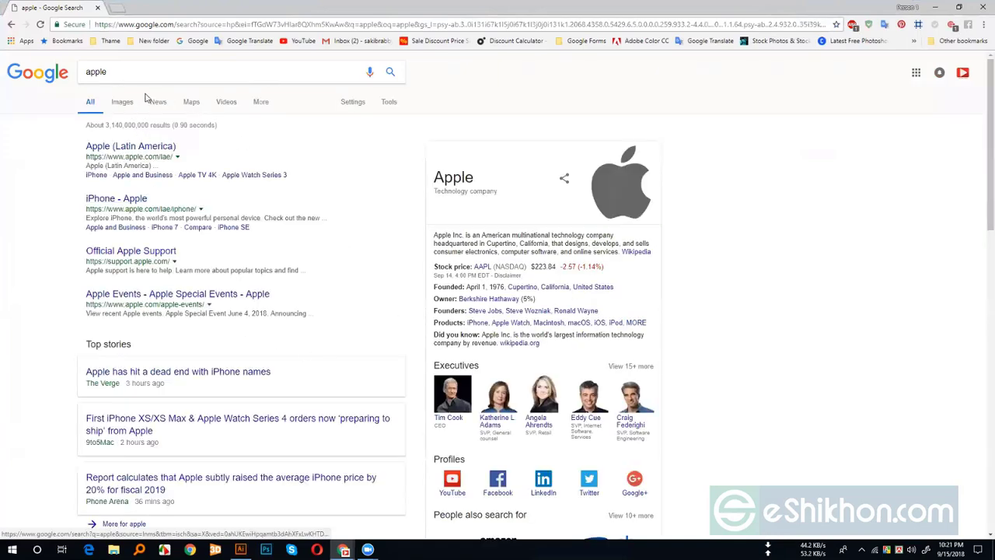
# Step: Choose the red apple photo with a green leaf from the image results and paste it onto the Illustrator artboard
pyautogui.click(122, 102)
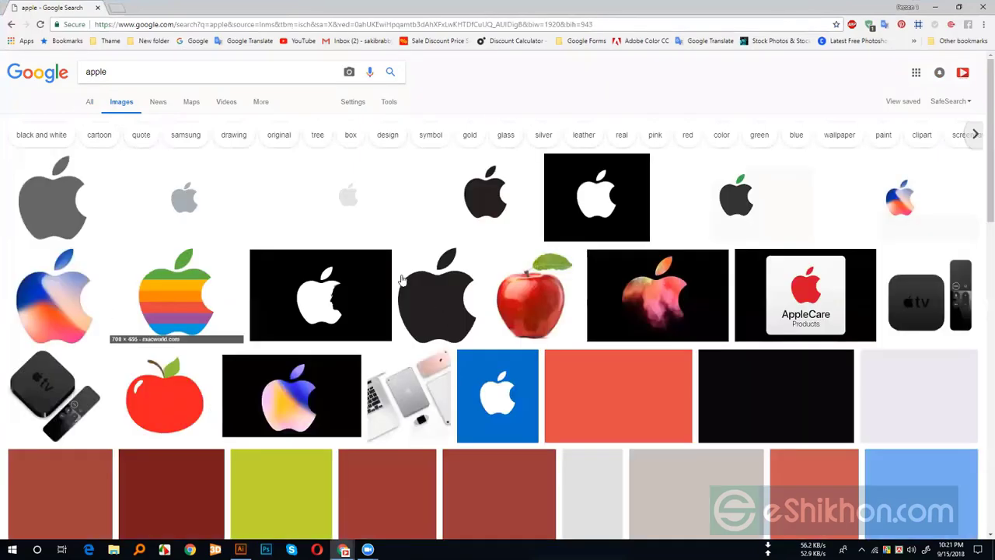
pyautogui.scroll(-3, 383, 287)
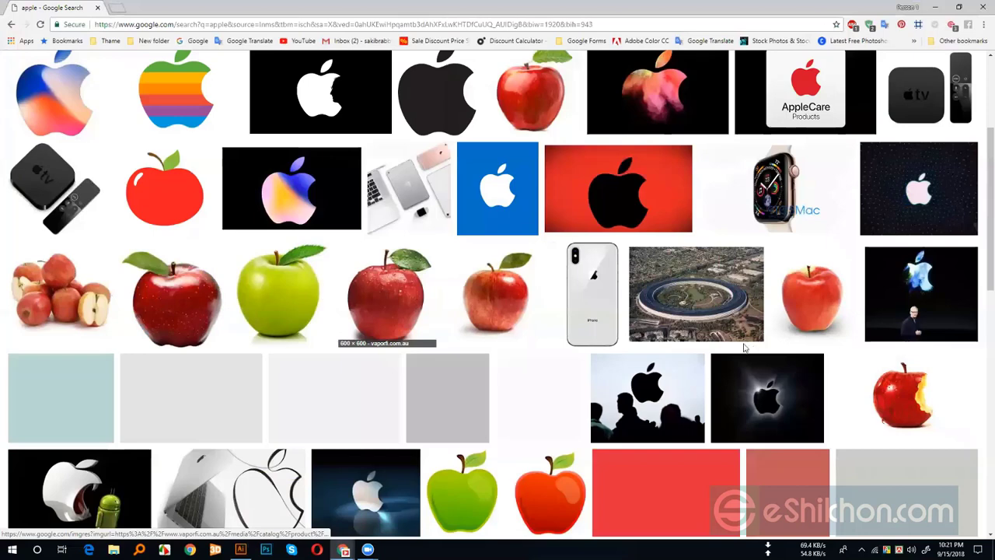
pyautogui.click(171, 300)
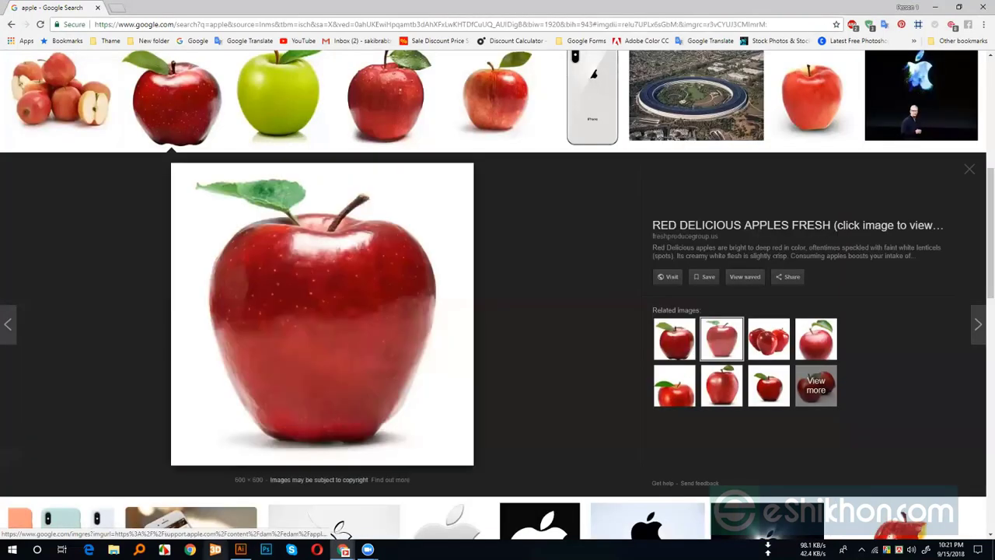
pyautogui.hotkey('alt', 'Tab')
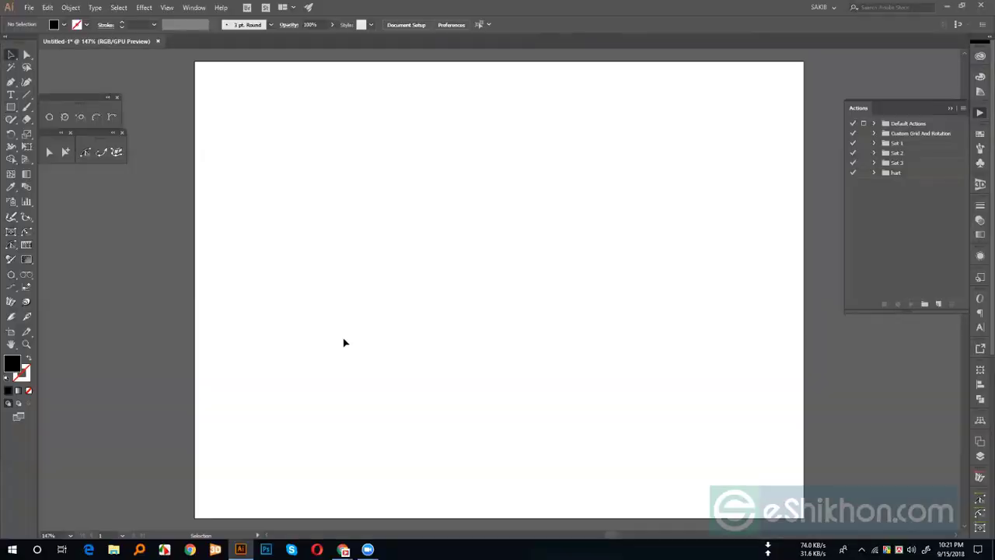
pyautogui.hotkey('ctrl', 'v')
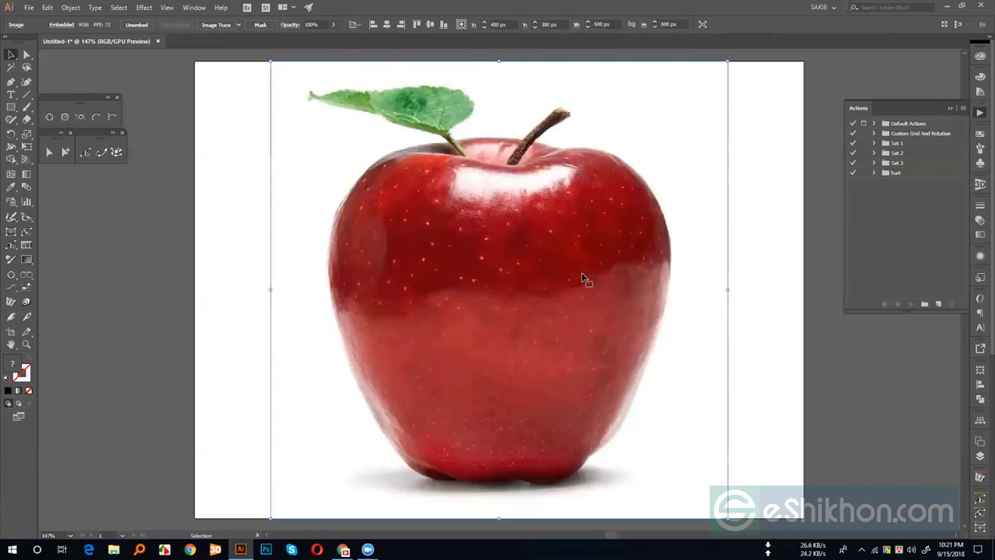
# Step: Lock the pasted apple image so that it cannot be selected on the artboard
pyautogui.press('a')
pyautogui.hotkey('ctrl', '1')
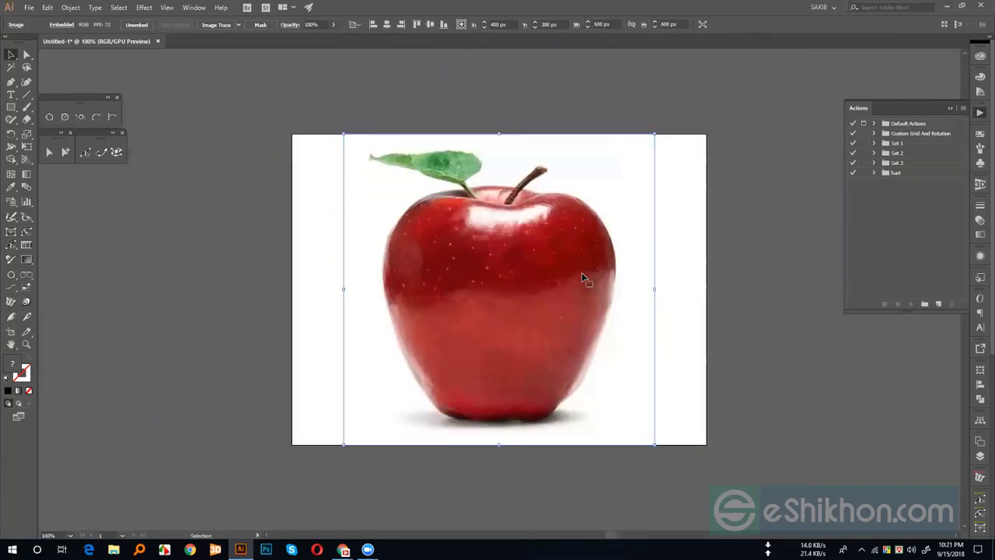
pyautogui.press('v')
pyautogui.click(746, 276)
pyautogui.click(357, 223)
pyautogui.click(49, 8)
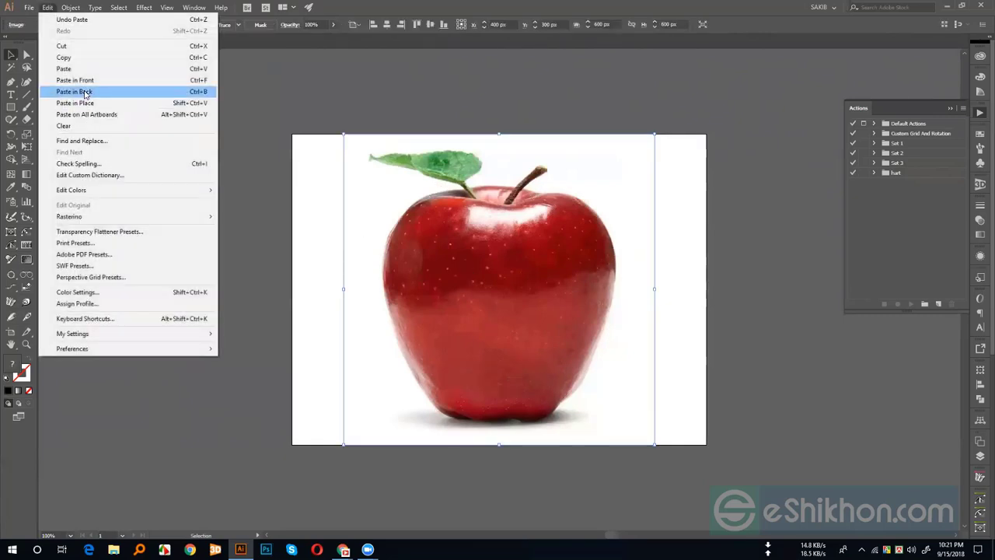
pyautogui.moveTo(71, 8)
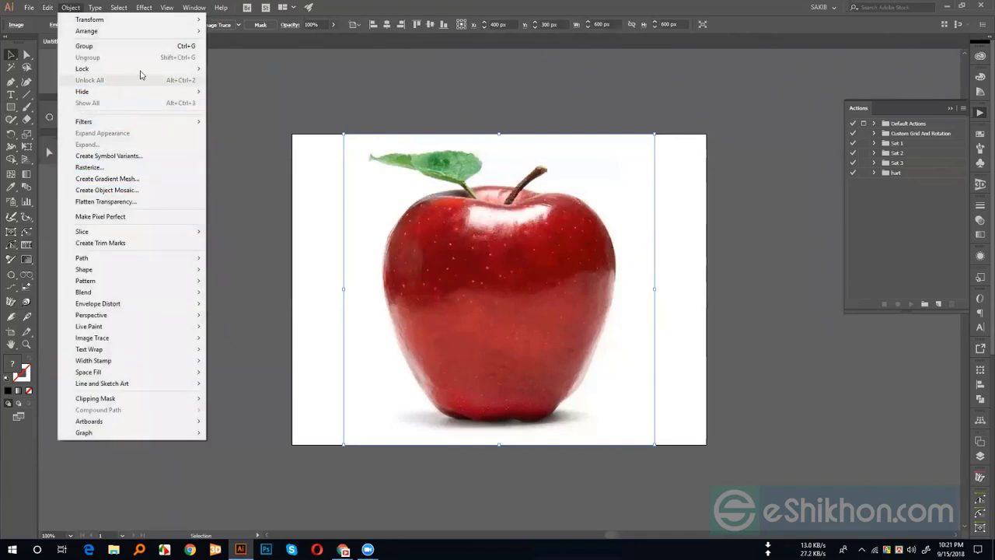
pyautogui.moveTo(172, 70)
pyautogui.click(233, 68)
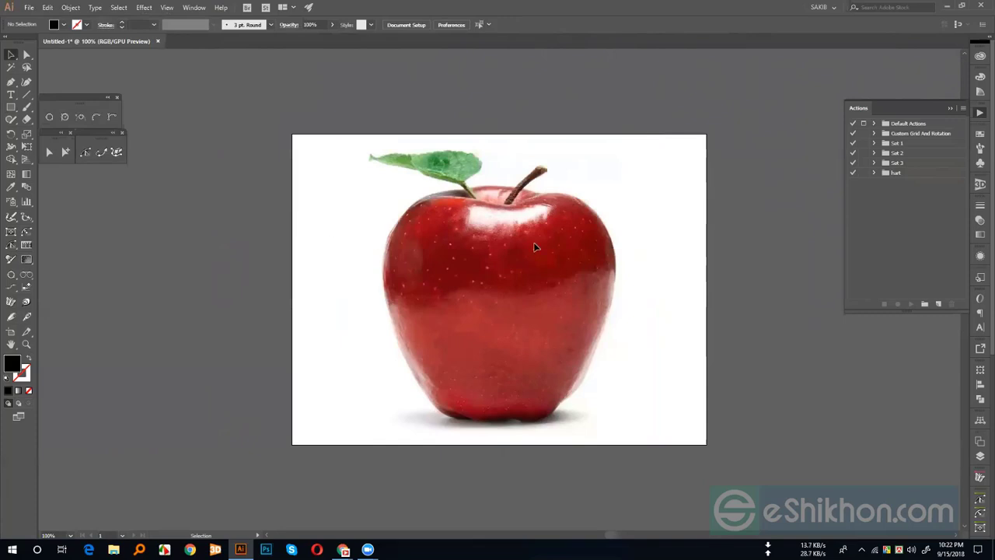
# Step: Draw a rectangle about 682 × 635 px over the apple and fill it with a green swatch
pyautogui.click(11, 107)
pyautogui.moveTo(296, 106); pyautogui.dragTo(649, 435)
pyautogui.click(980, 133)
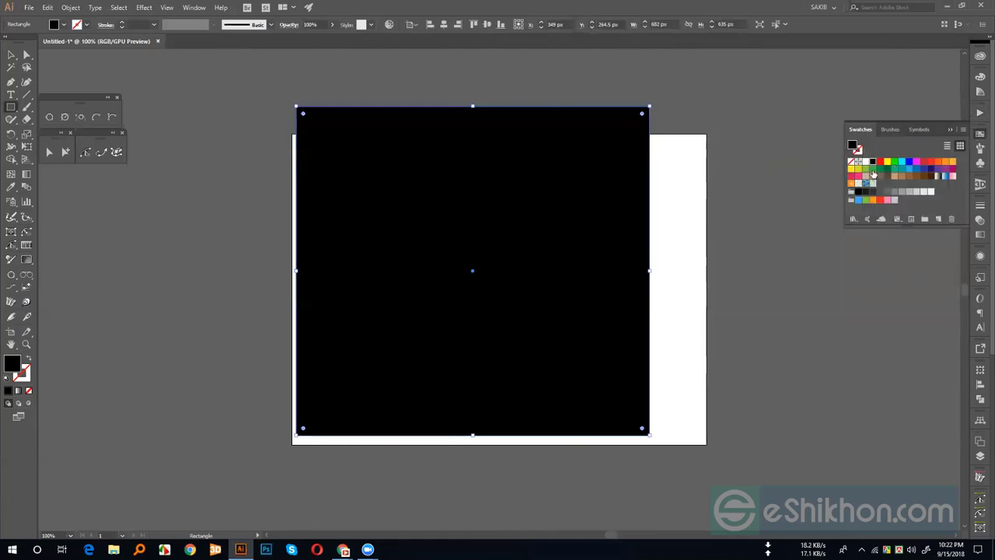
pyautogui.click(873, 171)
# Step: Try the Multiply blend mode on the green rectangle and settle on Screen
pyautogui.click(979, 220)
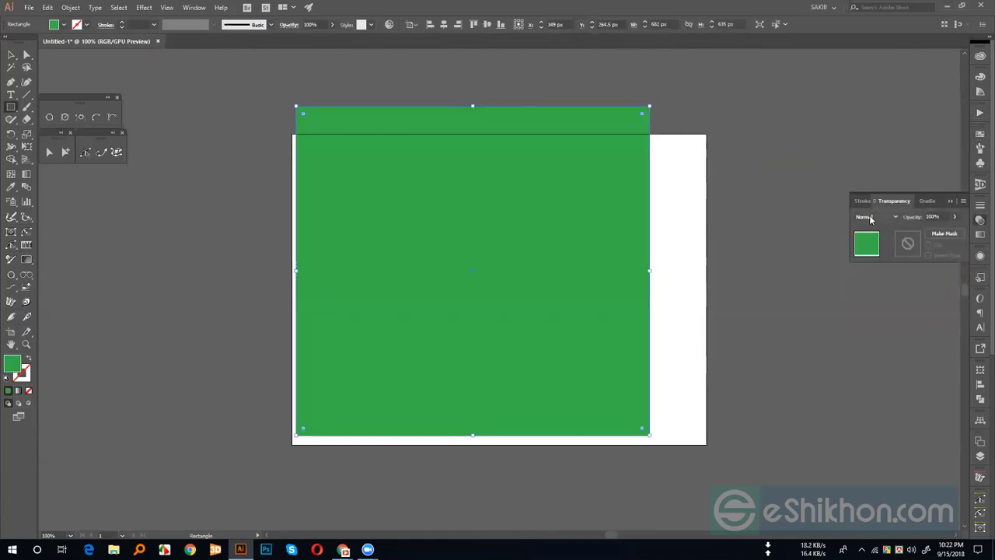
pyautogui.click(864, 216)
pyautogui.press('Escape')
pyautogui.click(876, 218)
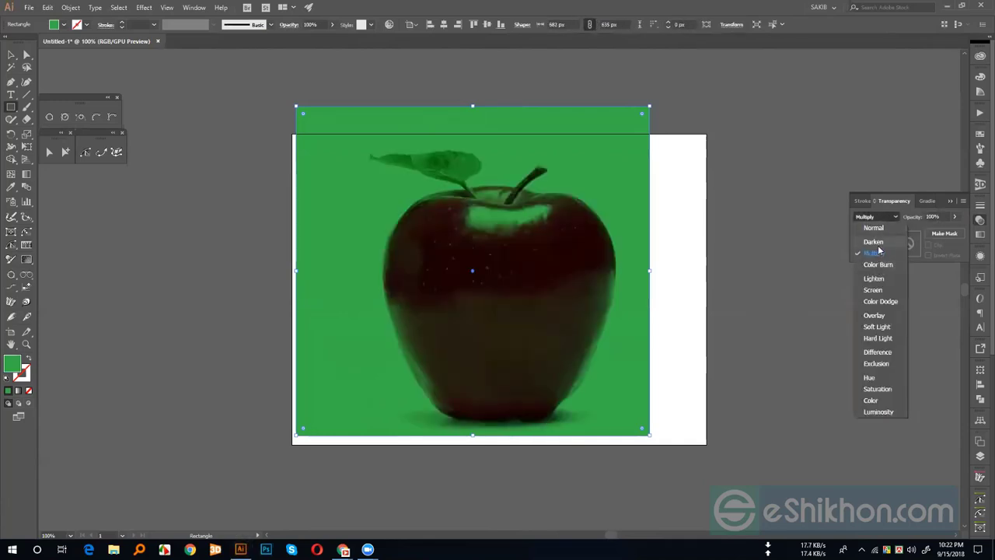
pyautogui.click(873, 289)
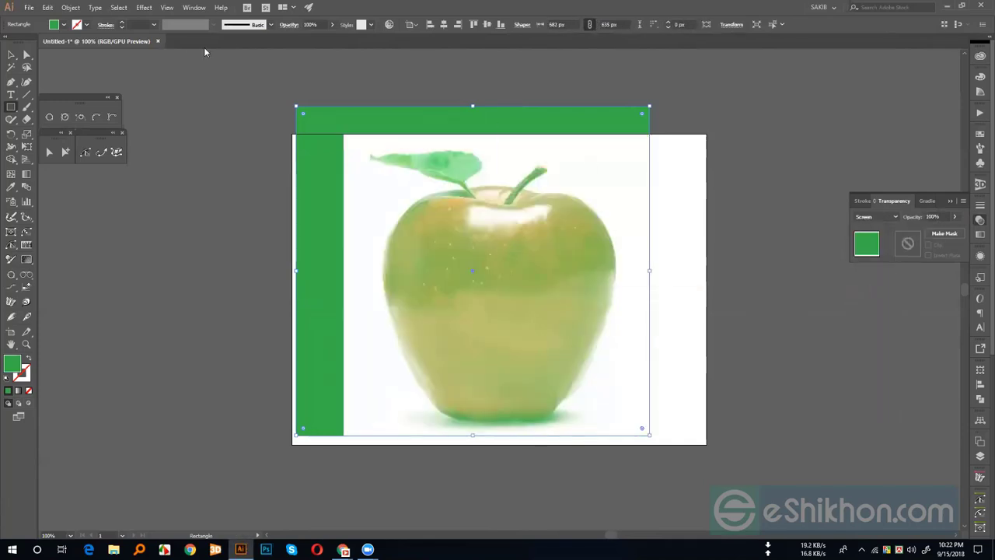
# Step: Resize the green rectangle to about 571 × 510 px so that it closely surrounds the apple's body
pyautogui.click(11, 54)
pyautogui.moveTo(295, 106); pyautogui.dragTo(353, 188)
pyautogui.click(635, 148)
pyautogui.click(576, 223)
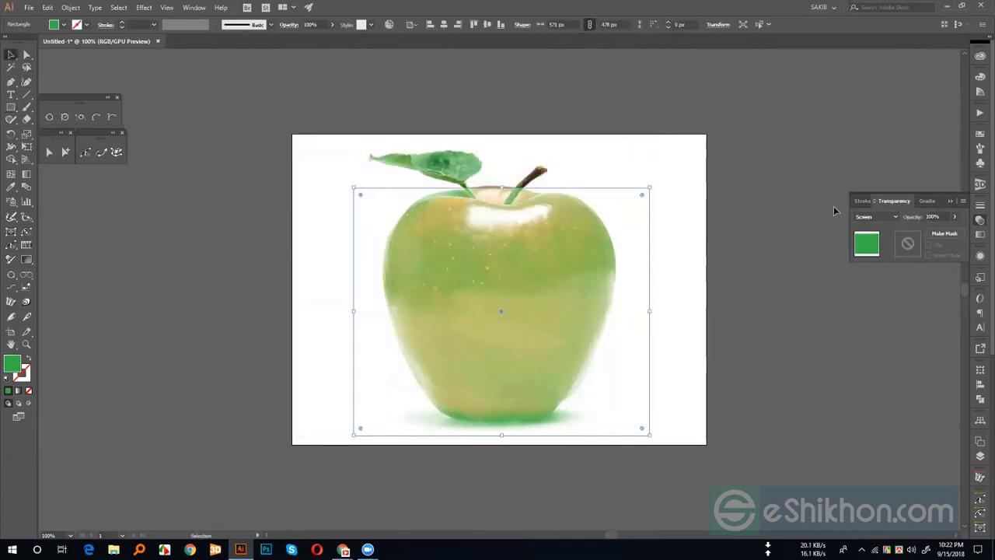
pyautogui.click(875, 217)
pyautogui.click(740, 161)
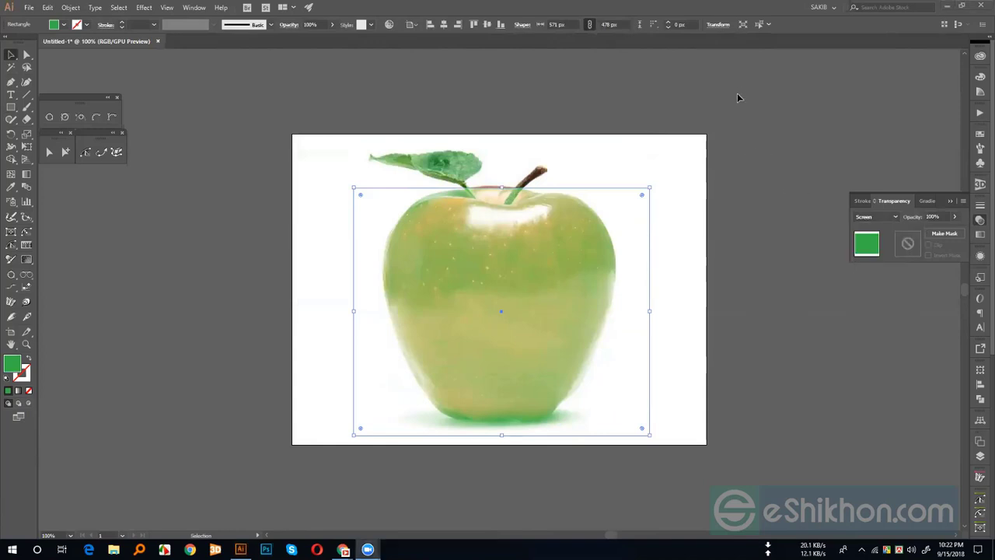
pyautogui.click(656, 152)
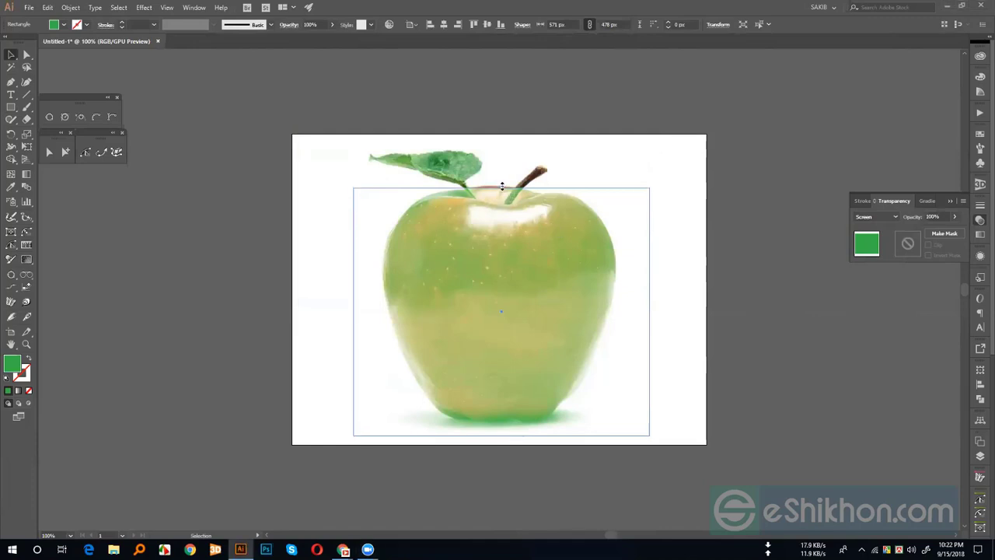
pyautogui.hotkey('ctrl', 'shift', 'a')
# Step: Shift the green rectangle sideways so that it tints only the left half of the apple, and deselect it
pyautogui.moveTo(572, 268); pyautogui.dragTo(420, 260)
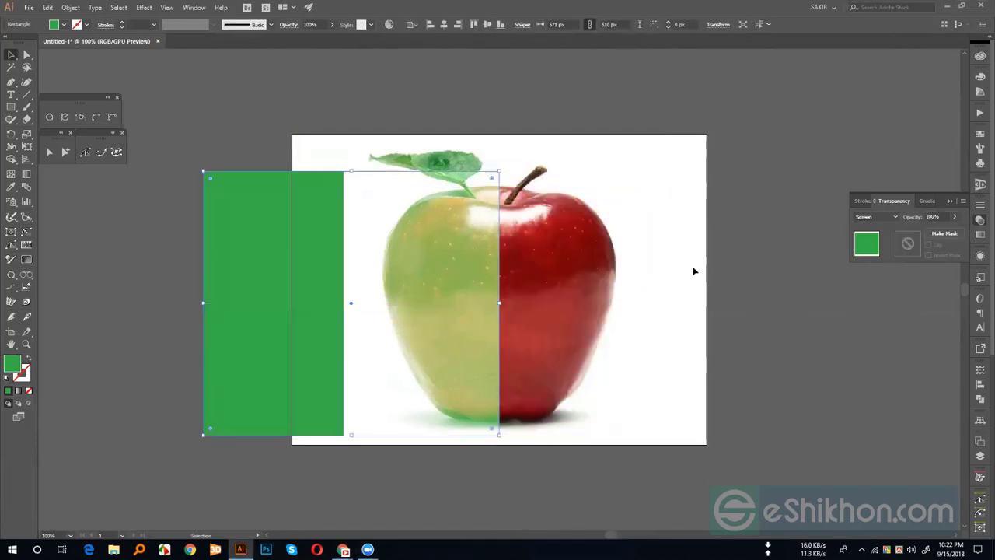
pyautogui.hotkey('ctrl', 'shift', 'a')
pyautogui.click(415, 246)
pyautogui.hotkey('ctrl', 'shift', 'a')
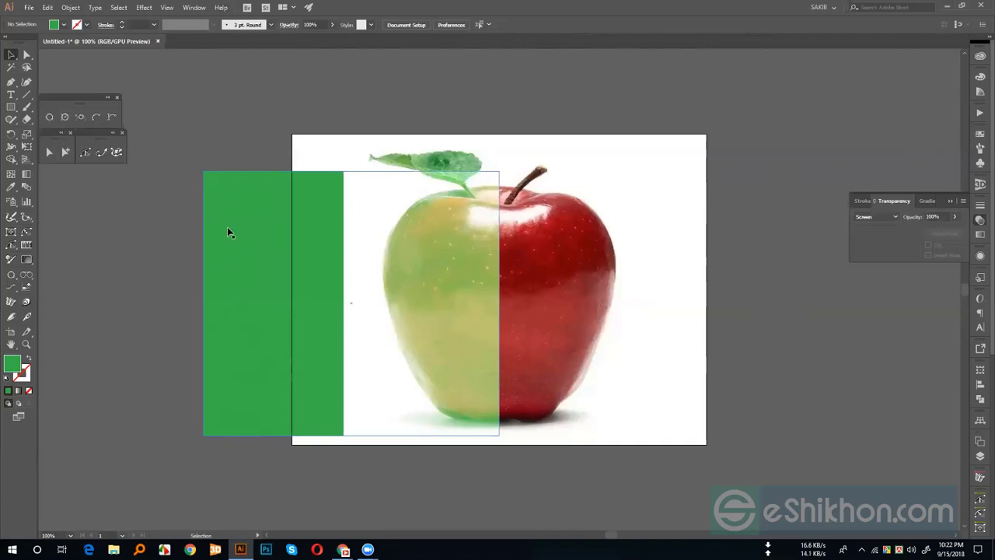
# Step: Place a copy of the green rectangle over the artboard's right side and set the copy's blend mode to Normal
pyautogui.moveTo(228, 232); pyautogui.dragTo(600, 237)
pyautogui.click(872, 216)
pyautogui.click(870, 227)
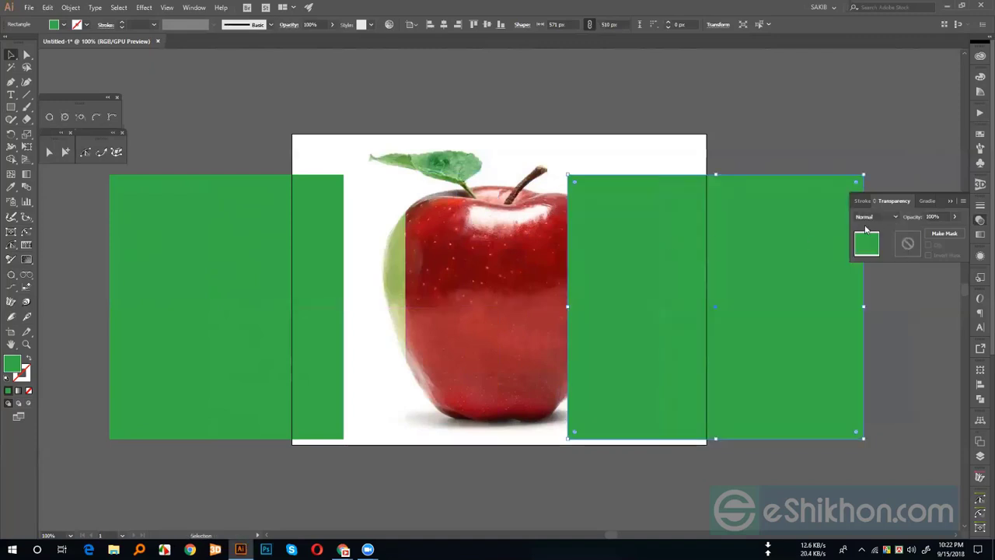
# Step: Add a mesh point at the centre of the right rectangle and color it RGB Yellow
pyautogui.click(11, 176)
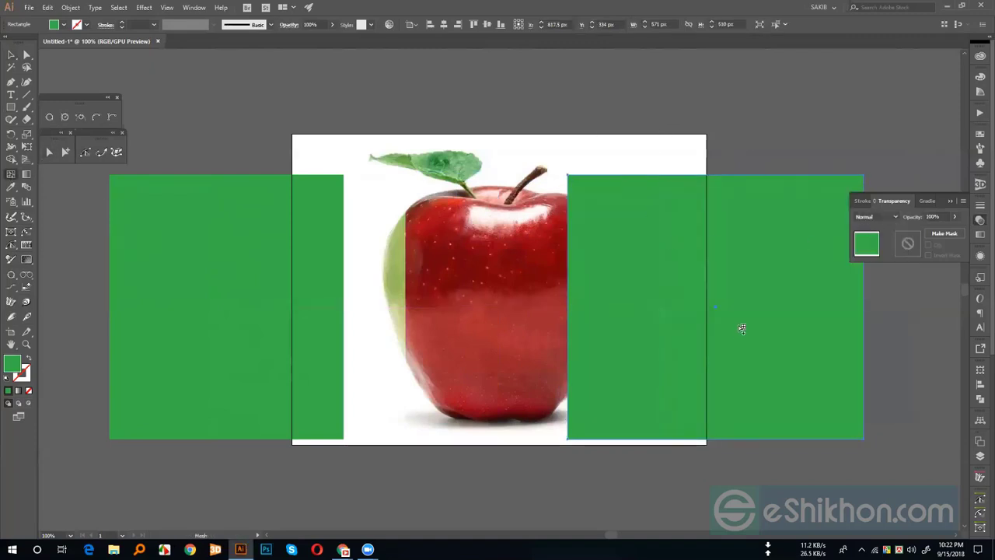
pyautogui.click(716, 307)
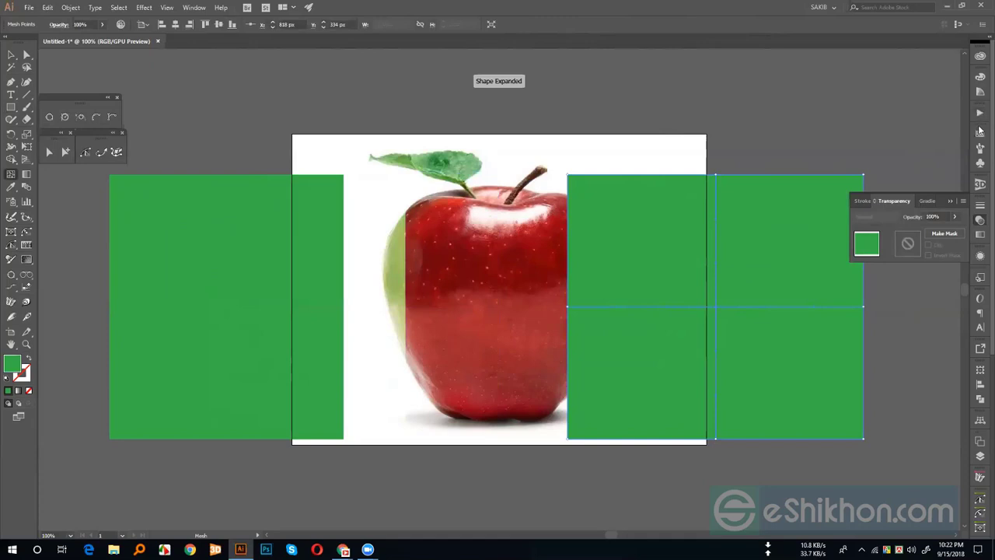
pyautogui.click(980, 219)
pyautogui.click(887, 160)
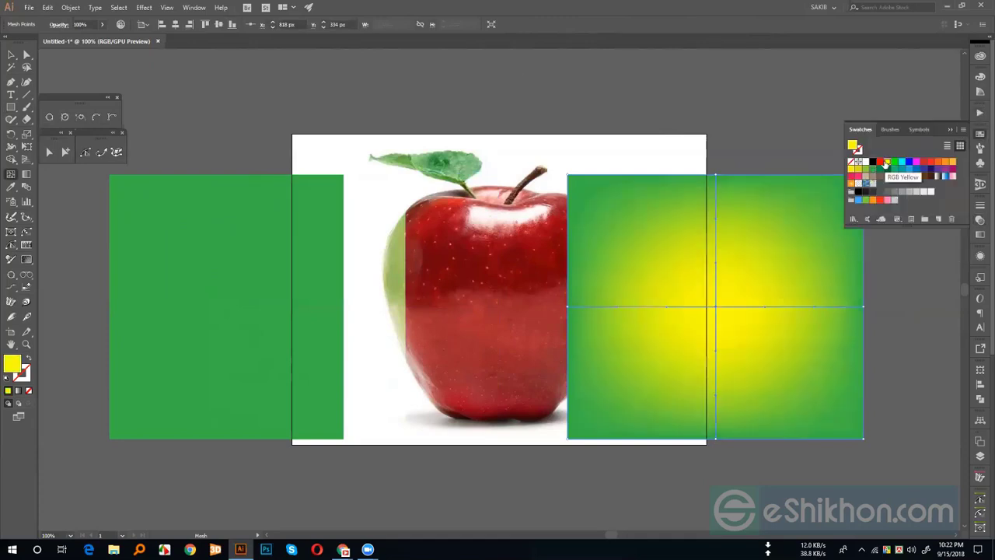
# Step: Move the yellow-green mesh to the right of the apple and the plain green rectangle to its left, clearing the photo
pyautogui.click(11, 55)
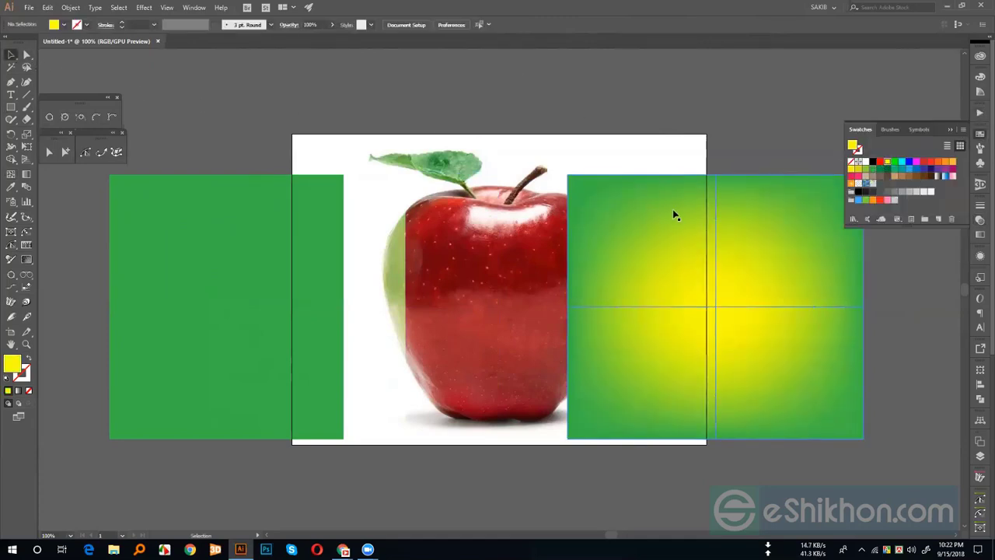
pyautogui.moveTo(681, 218); pyautogui.dragTo(597, 164)
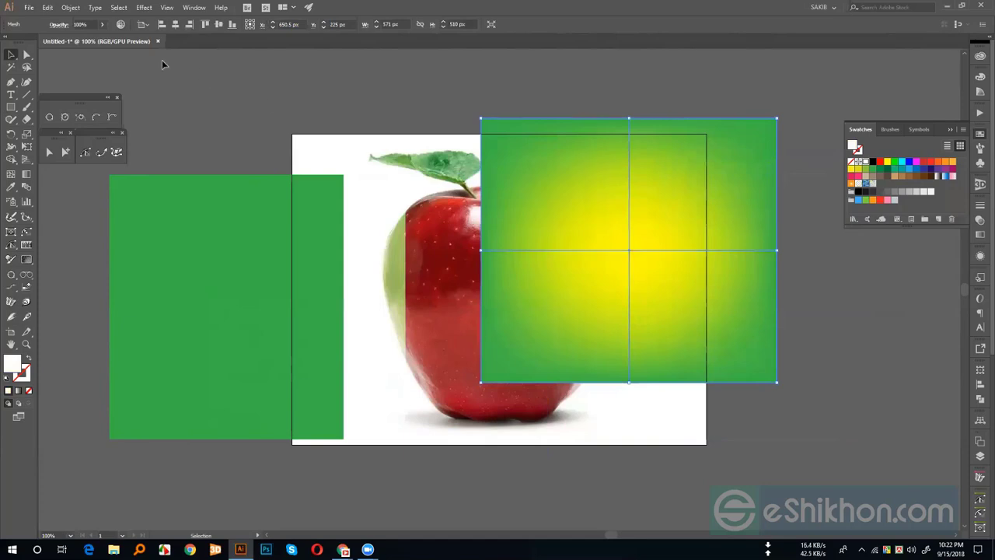
pyautogui.click(123, 194)
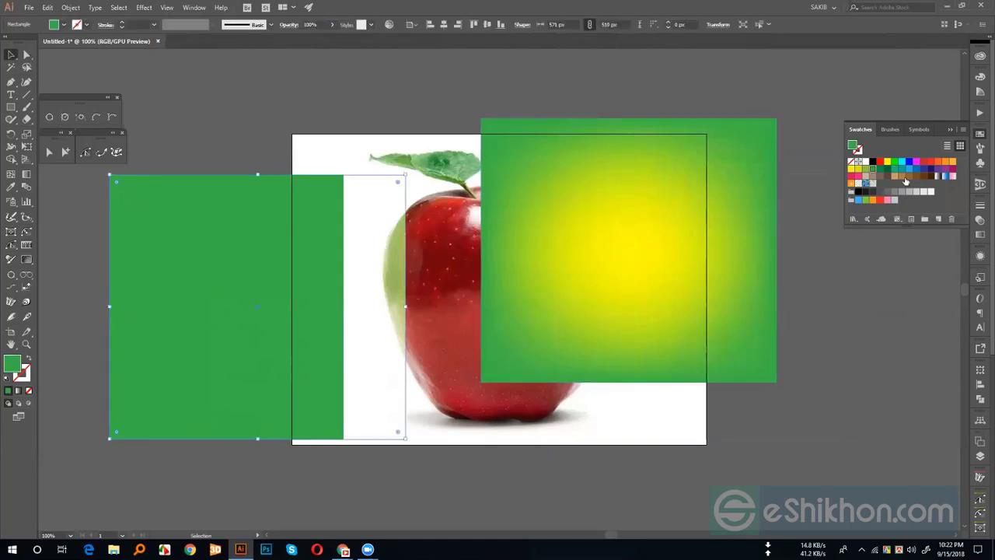
pyautogui.click(635, 184)
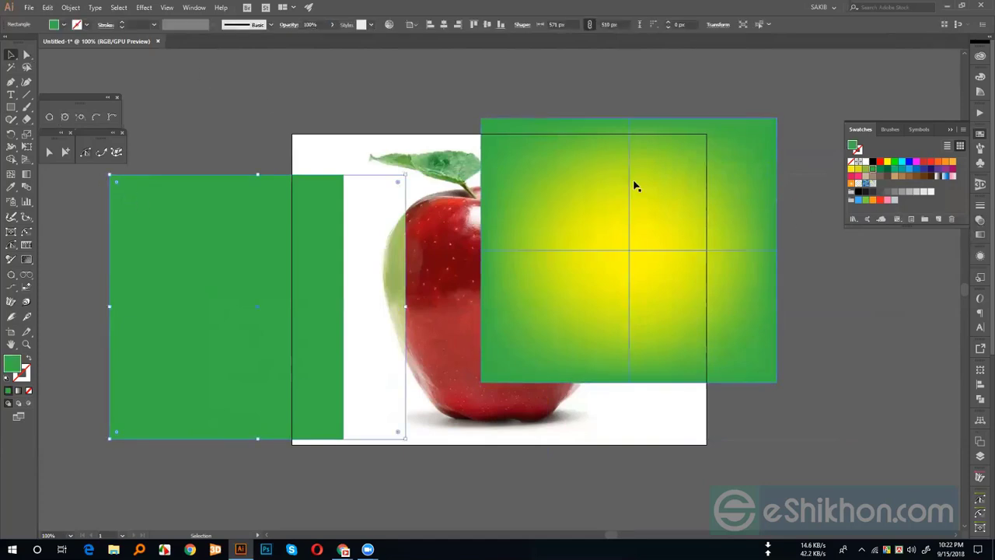
pyautogui.moveTo(673, 195); pyautogui.dragTo(590, 245)
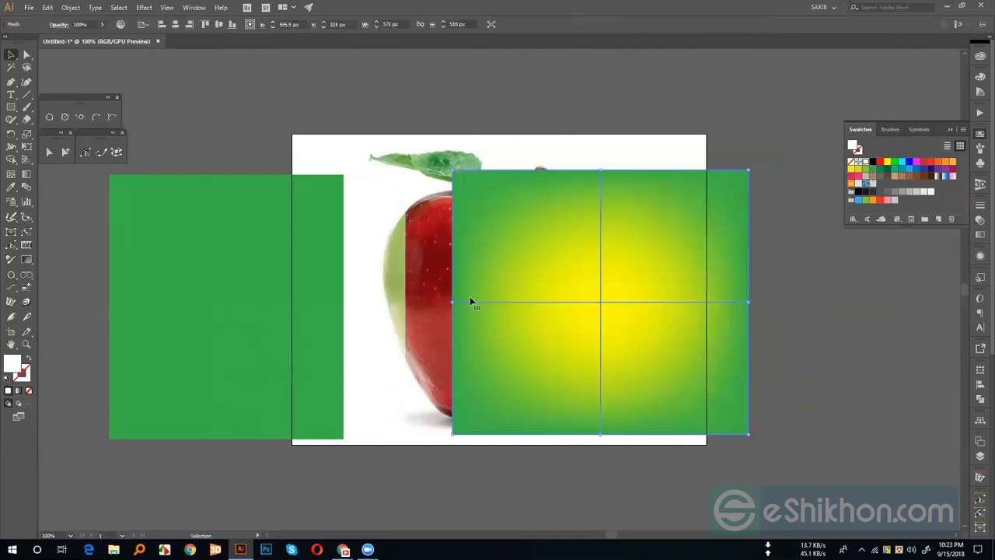
pyautogui.moveTo(467, 243); pyautogui.dragTo(698, 266)
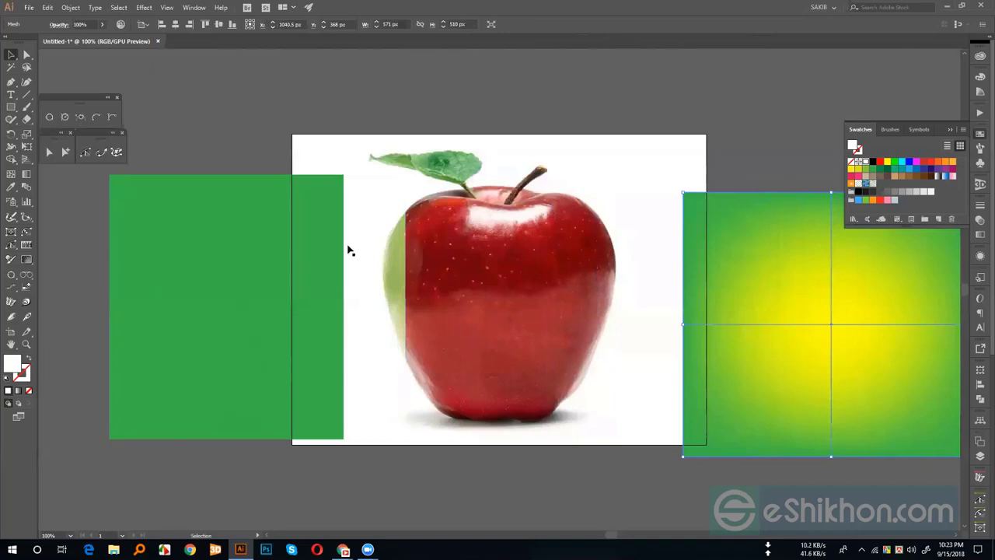
pyautogui.moveTo(383, 250)
pyautogui.mouseDown()
pyautogui.moveTo(261, 249)
pyautogui.moveTo(383, 250)
pyautogui.mouseUp()
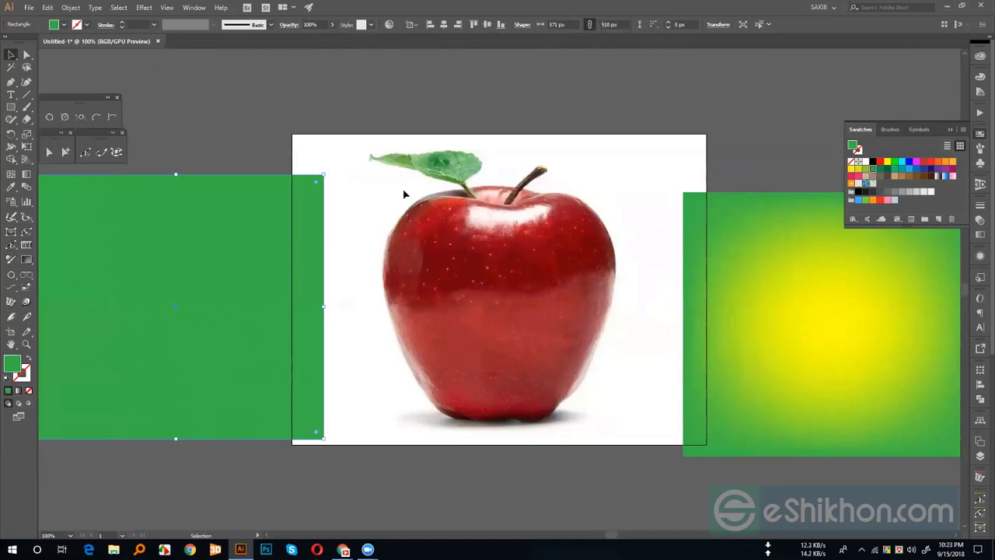
pyautogui.click(621, 410)
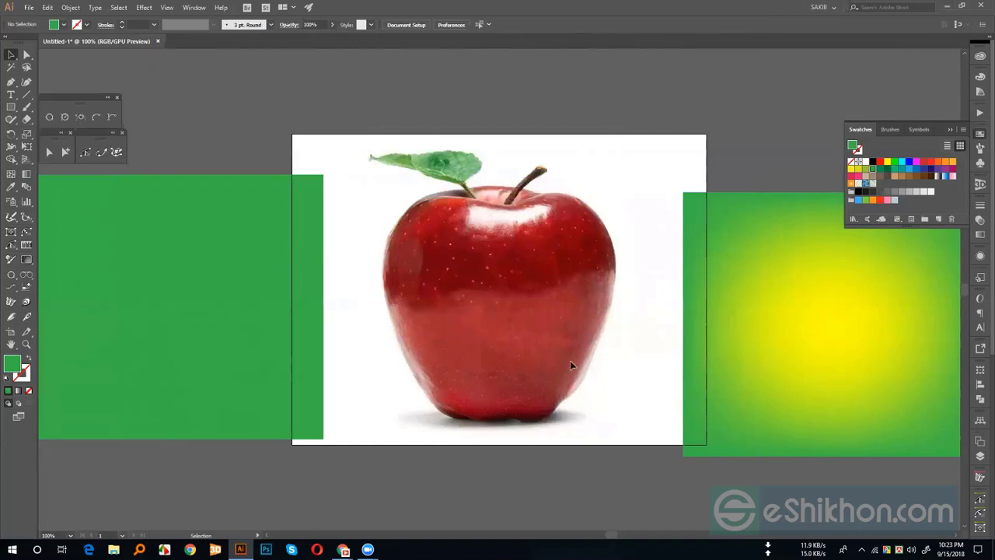
# Step: Move the plain green rectangle completely off the artboard, just beyond its left edge
pyautogui.moveTo(466, 241); pyautogui.dragTo(548, 263)
pyautogui.moveTo(484, 229); pyautogui.dragTo(569, 277)
pyautogui.moveTo(260, 257); pyautogui.dragTo(220, 231)
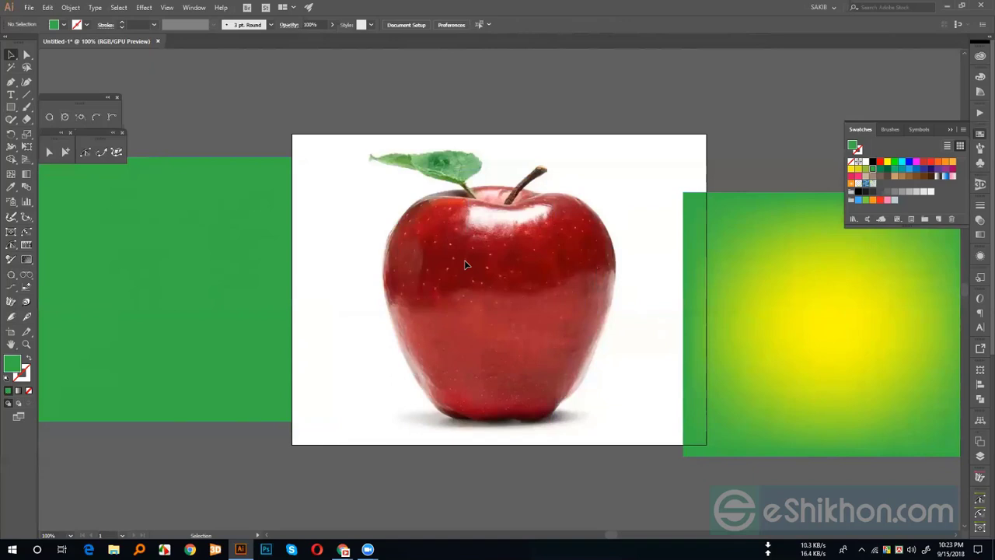
# Step: Place the yellow-green mesh over the apple and set its blend mode to Soft Light
pyautogui.moveTo(753, 265); pyautogui.dragTo(520, 263)
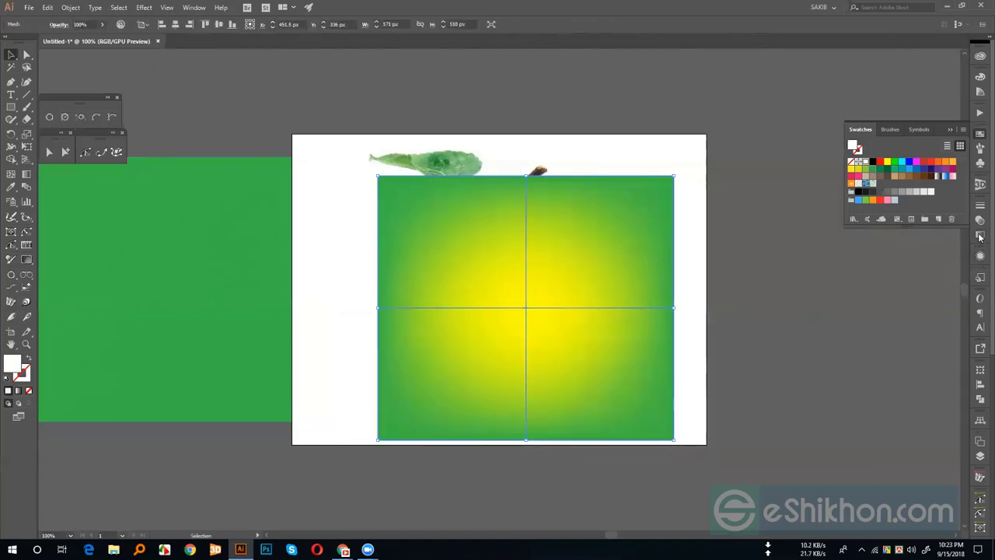
pyautogui.click(978, 222)
pyautogui.click(889, 215)
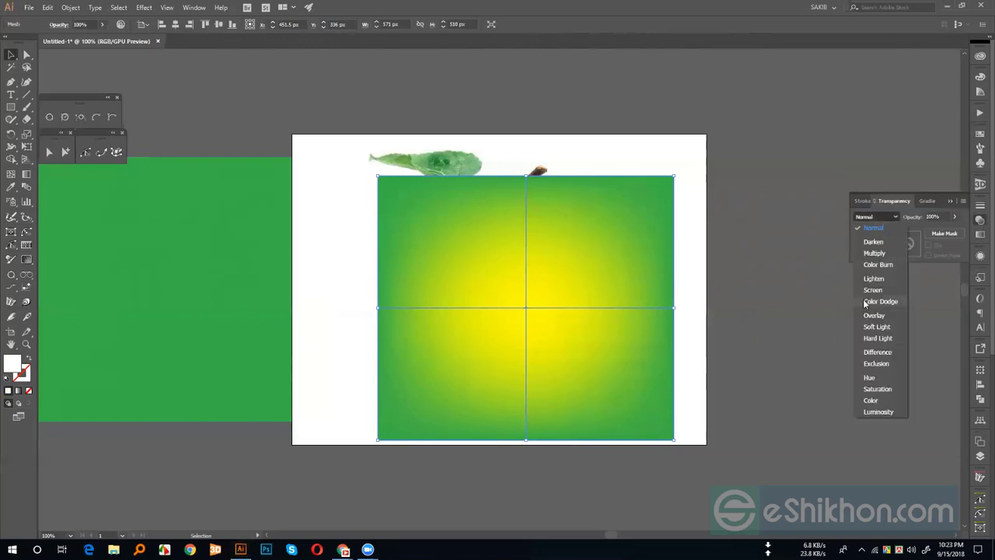
pyautogui.click(873, 325)
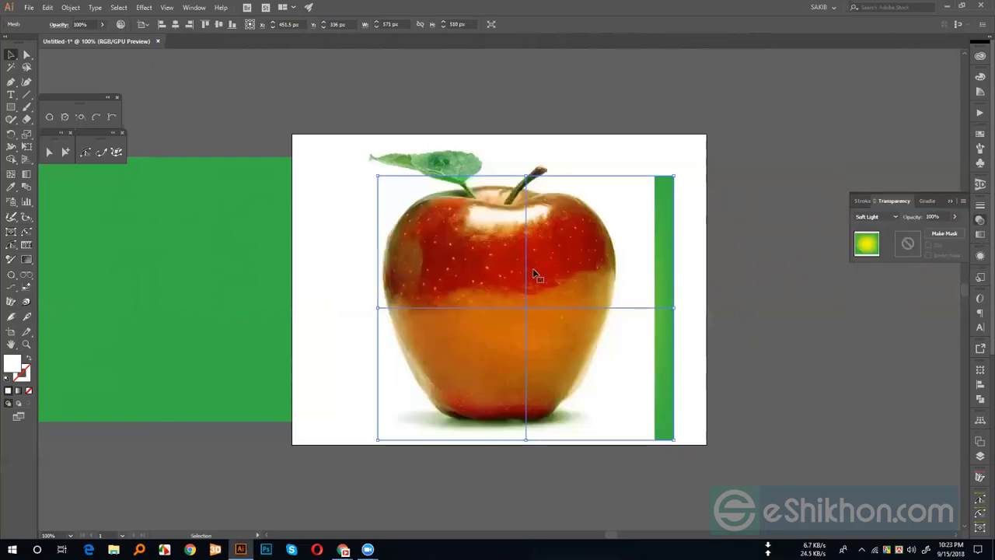
# Step: Try the Multiply and Darken blend modes on the mesh over the apple, and deselect it
pyautogui.click(874, 217)
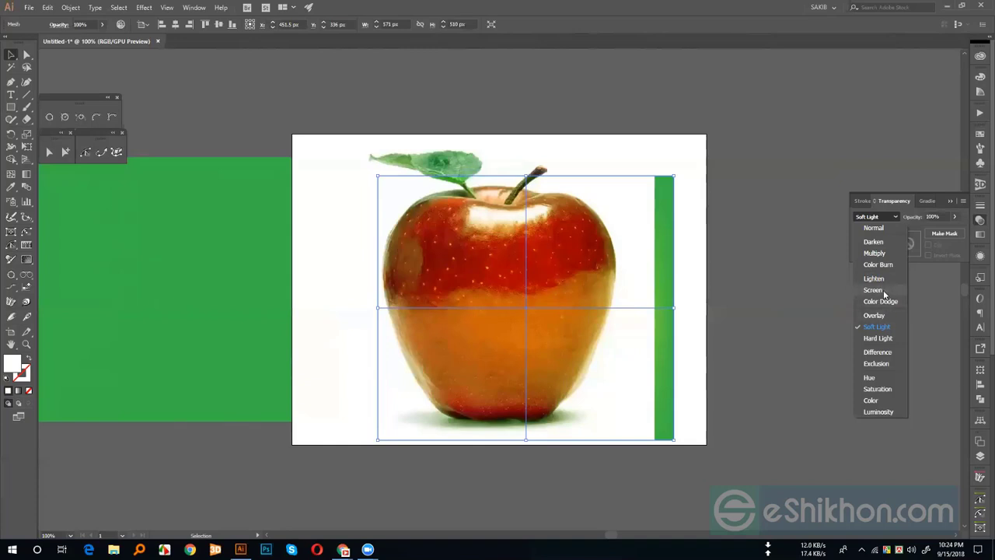
pyautogui.click(880, 255)
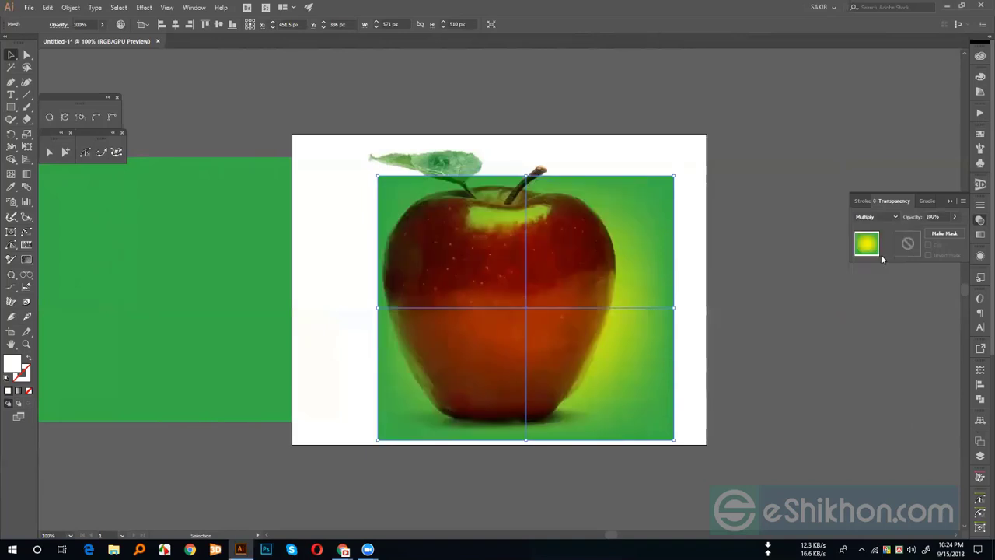
pyautogui.click(878, 217)
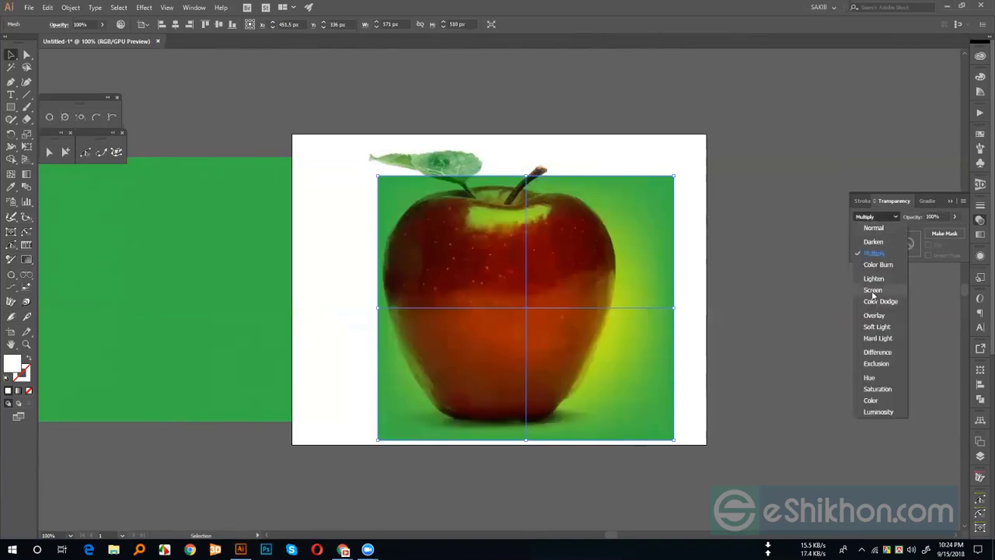
pyautogui.click(871, 241)
pyautogui.click(697, 260)
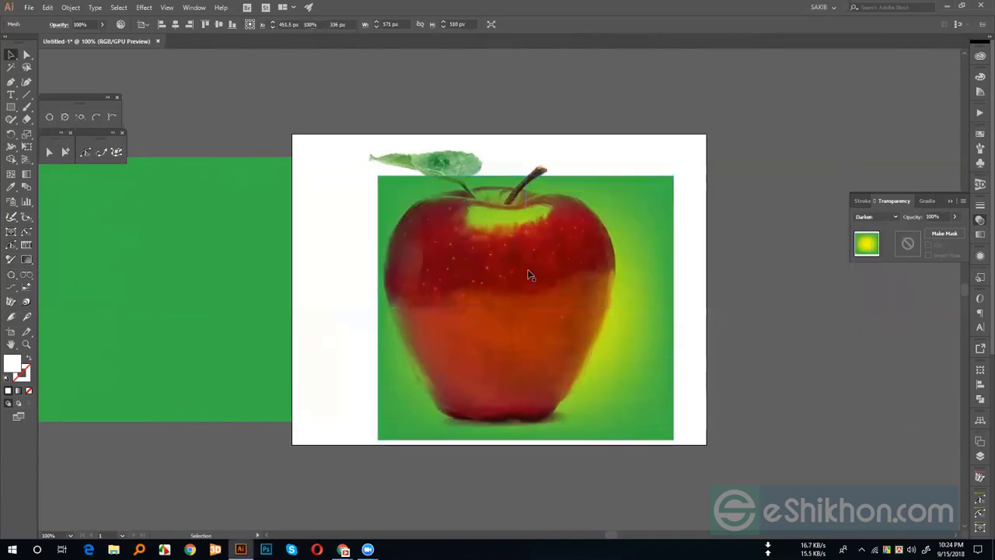
# Step: Shift the Darken mesh partly off the apple and back over it to compare the blend, and deselect it
pyautogui.moveTo(628, 306); pyautogui.dragTo(692, 320)
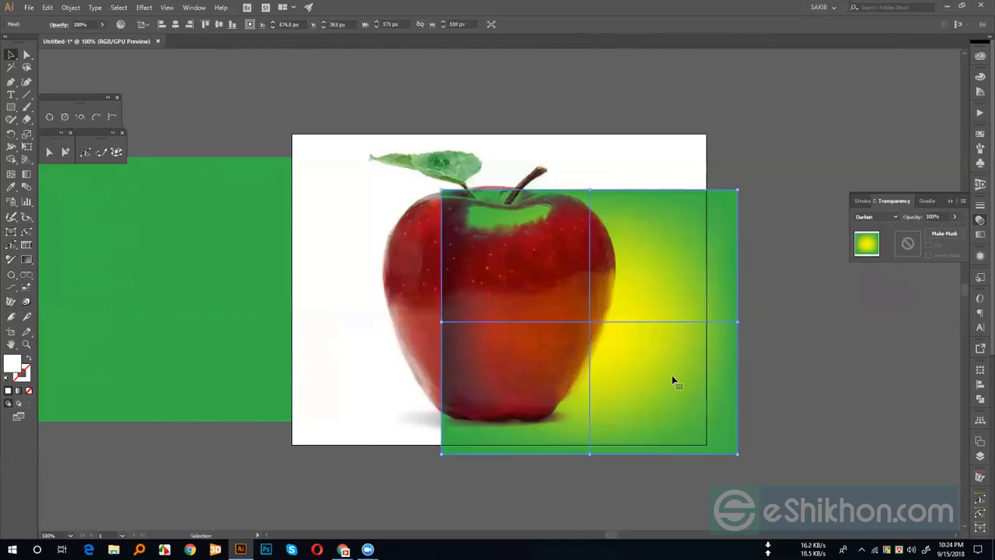
pyautogui.moveTo(618, 305); pyautogui.dragTo(548, 311)
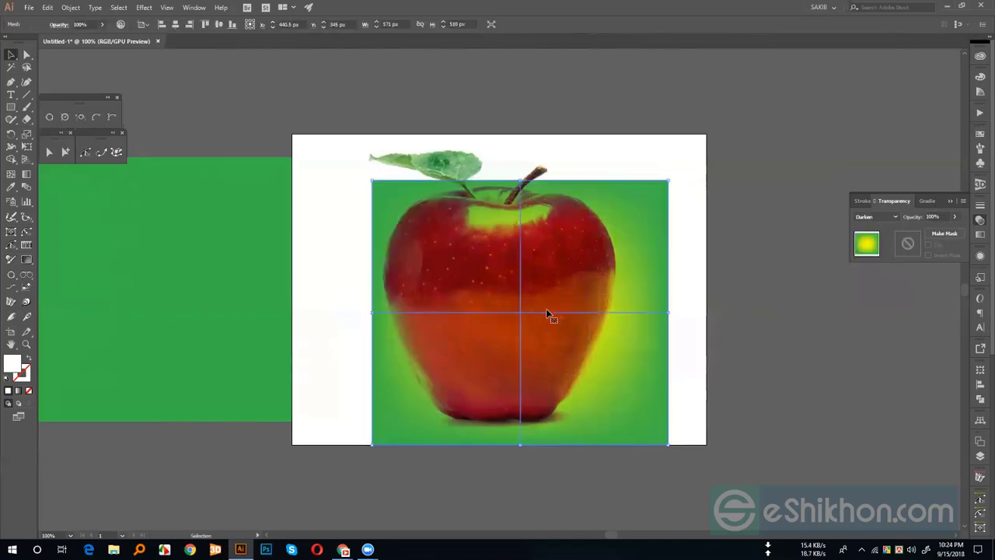
pyautogui.click(754, 310)
# Step: Delete the yellow-green mesh and the plain green rectangle, leaving only the apple photo
pyautogui.click(641, 295)
pyautogui.press('Delete')
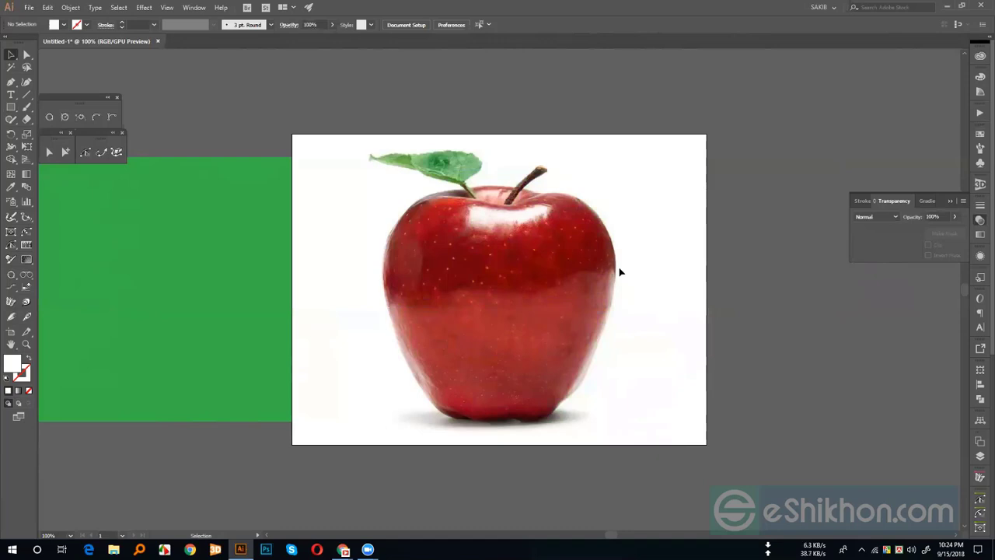
pyautogui.click(248, 176)
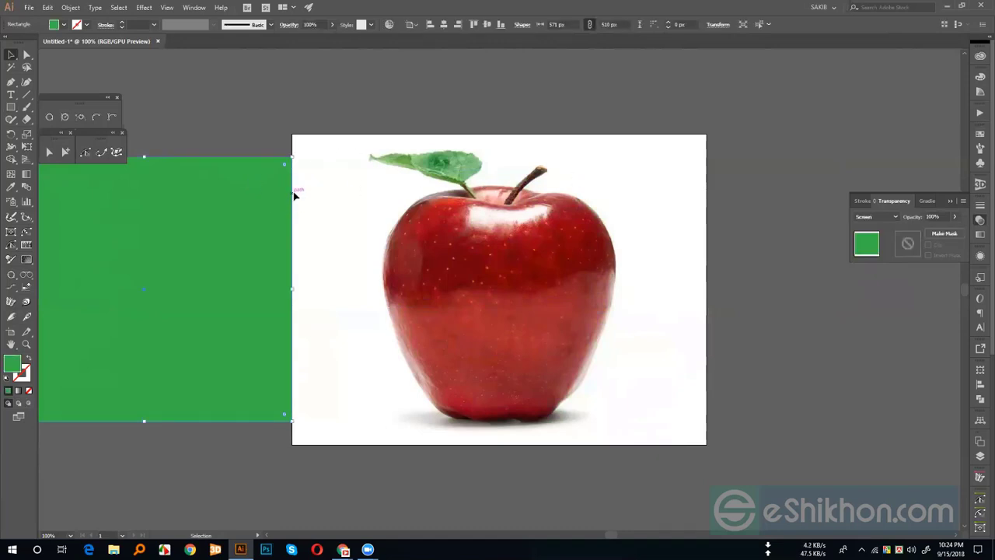
pyautogui.press('Delete')
# Step: Display the Actions list with its saved action sets
pyautogui.click(200, 9)
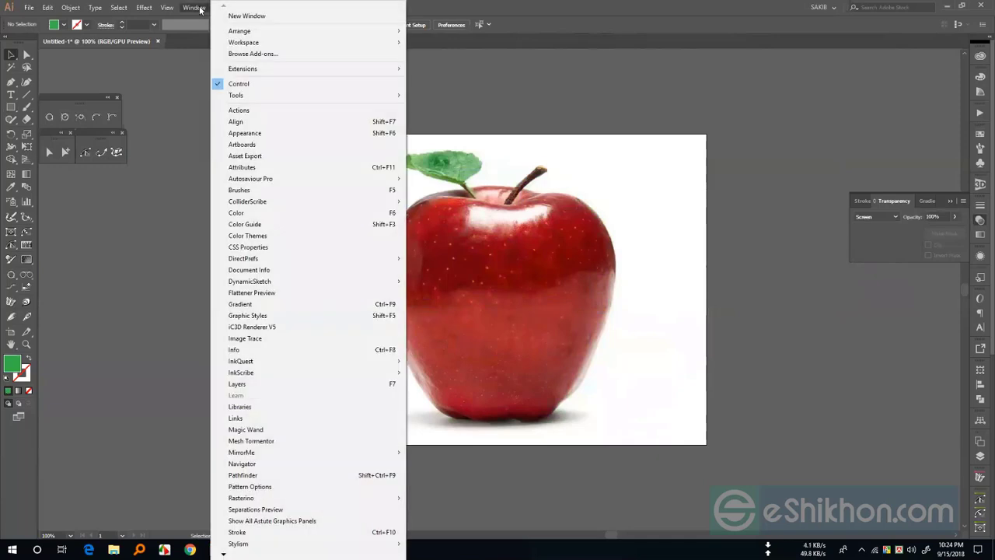
pyautogui.click(264, 113)
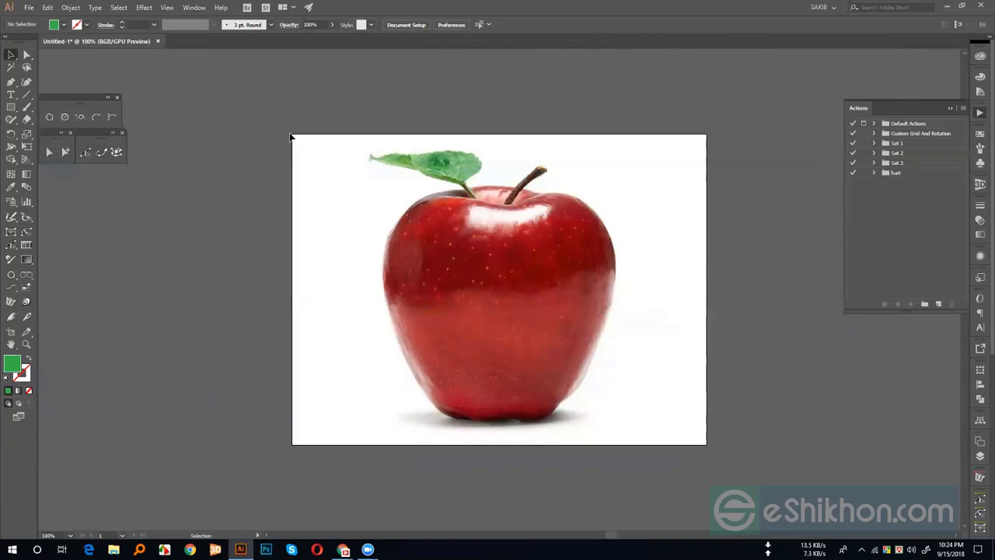
pyautogui.moveTo(291, 137); pyautogui.dragTo(699, 445)
# Step: Draw a closed wavy shape about 724 × 542 px over the apple with the Pen tool
pyautogui.click(11, 81)
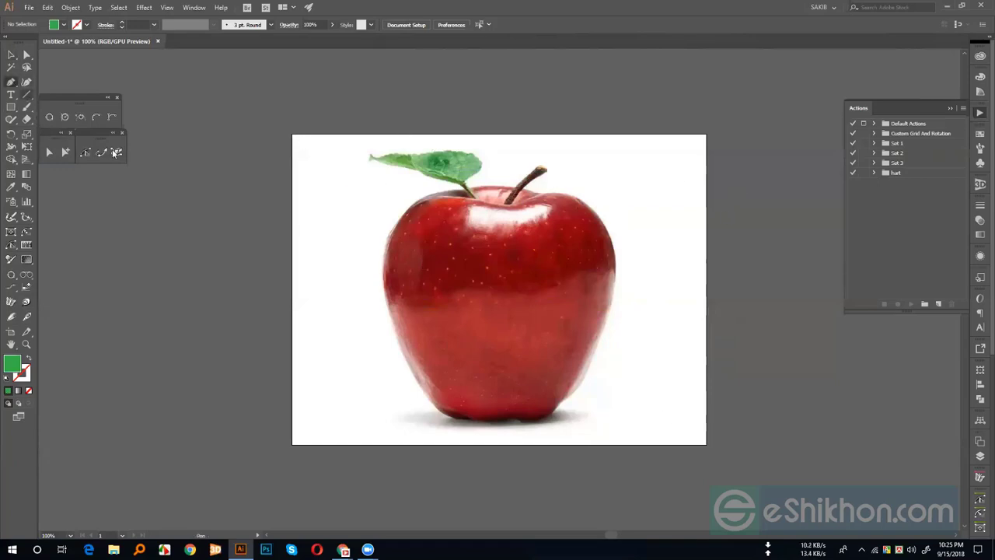
pyautogui.click(309, 269)
pyautogui.moveTo(406, 178); pyautogui.dragTo(408, 222)
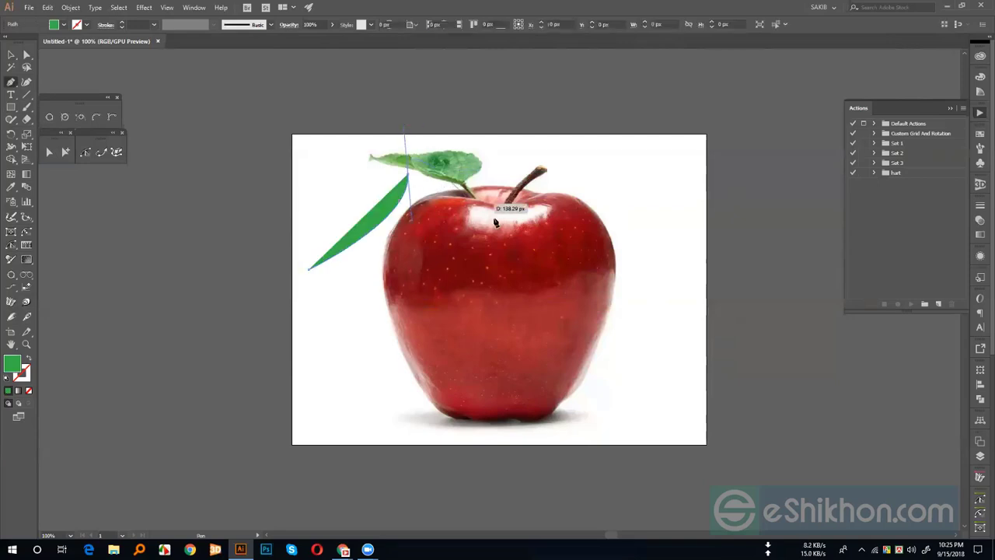
pyautogui.moveTo(678, 167); pyautogui.dragTo(695, 211)
pyautogui.moveTo(625, 332); pyautogui.dragTo(625, 412)
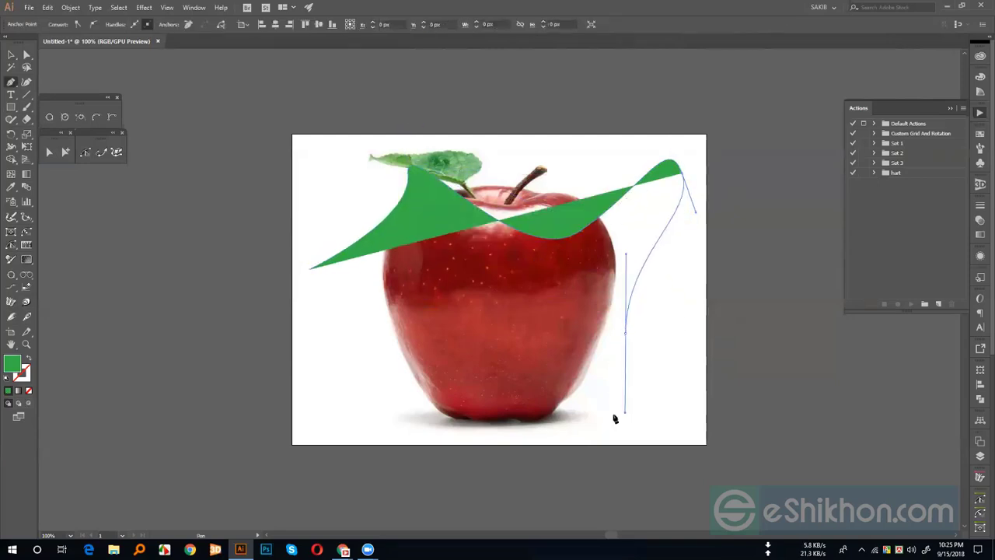
pyautogui.moveTo(466, 361); pyautogui.dragTo(367, 421)
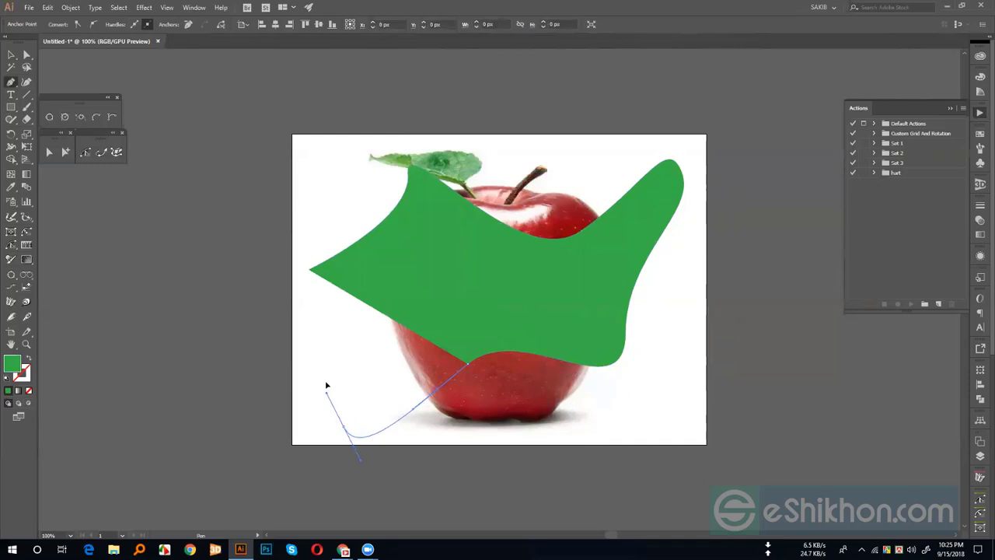
pyautogui.click(311, 272)
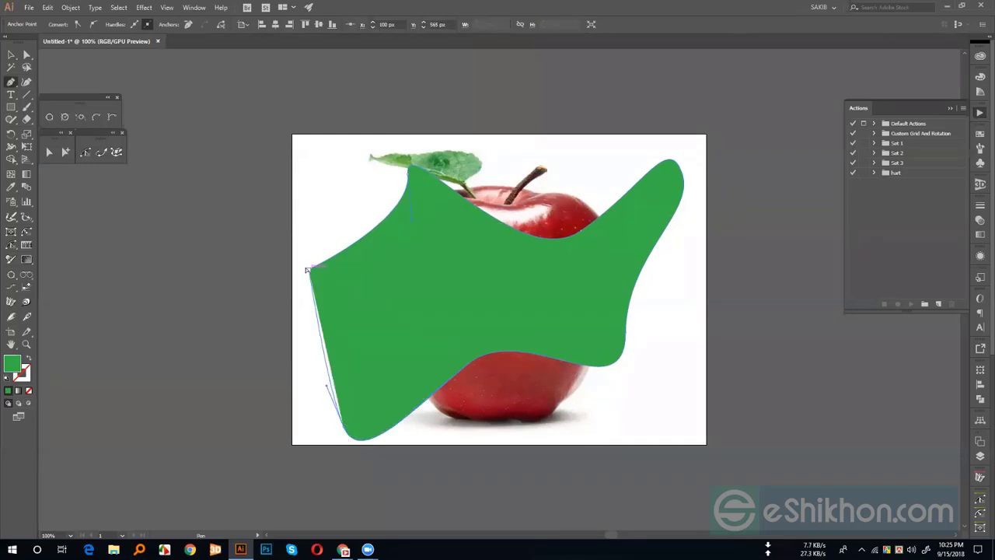
# Step: Swap the wavy shape's fill and stroke so it has only a green outline, and delete the shape
pyautogui.click(11, 55)
pyautogui.click(29, 358)
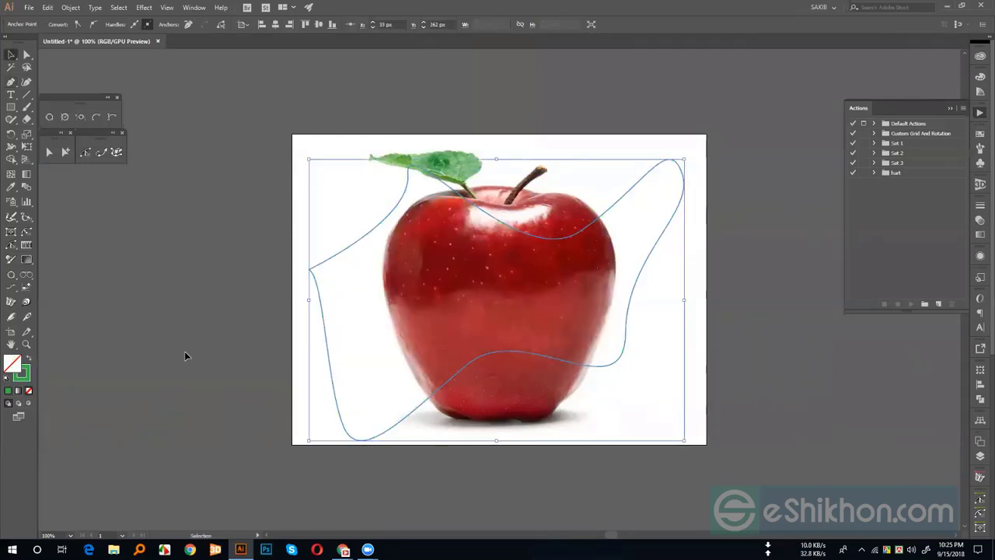
pyautogui.click(185, 356)
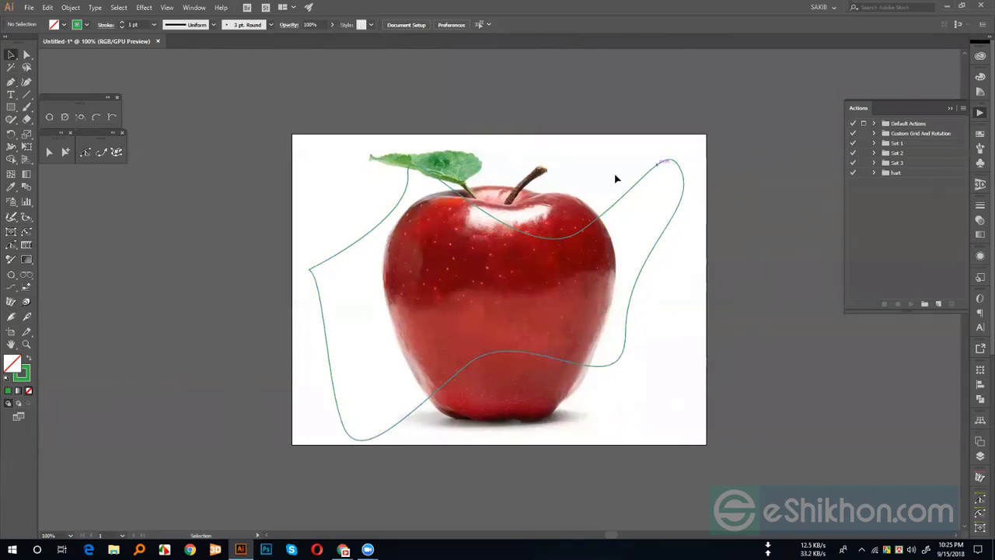
pyautogui.click(470, 362)
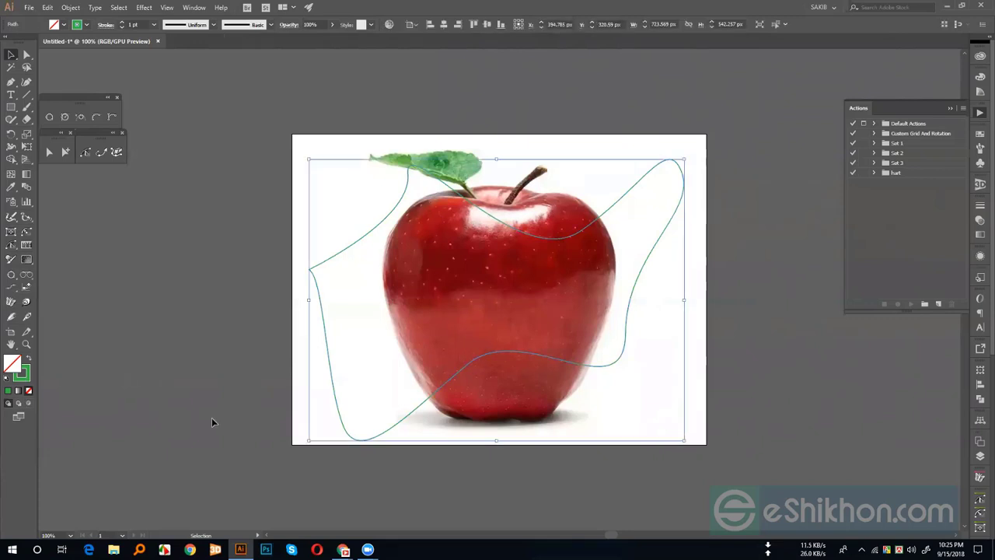
pyautogui.press('Delete')
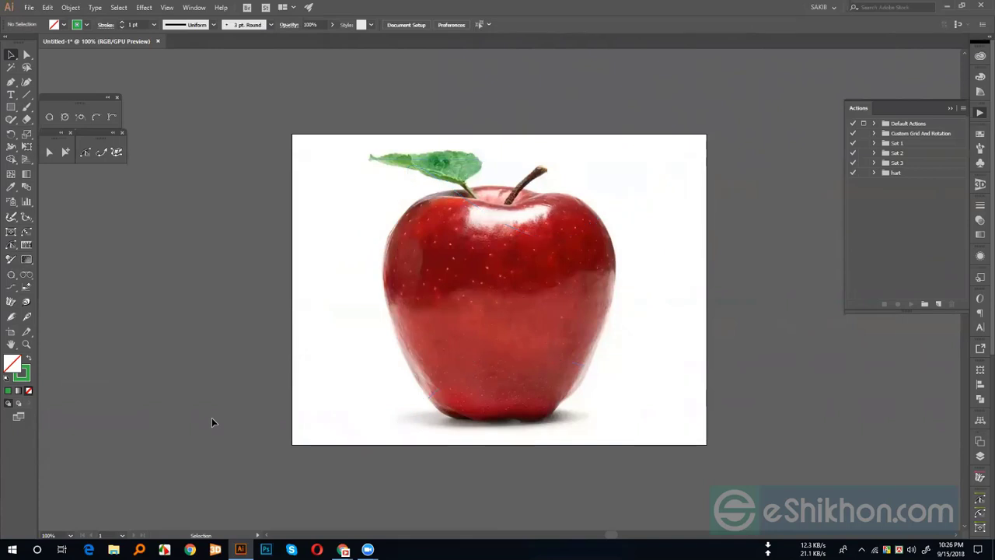
# Step: Draw a rectangle about 602 × 318 px over the apple's upper part and round its corners to about 25 px
pyautogui.click(11, 107)
pyautogui.click(10, 56)
pyautogui.click(11, 107)
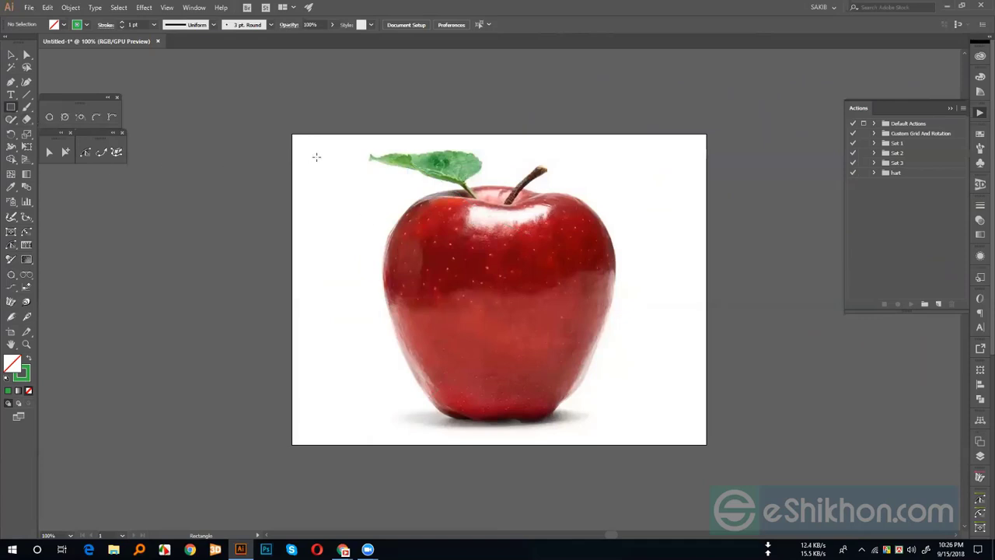
pyautogui.moveTo(316, 157)
pyautogui.mouseDown()
pyautogui.moveTo(567, 333)
pyautogui.moveTo(646, 313)
pyautogui.moveTo(658, 293)
pyautogui.moveTo(627, 319)
pyautogui.mouseUp()
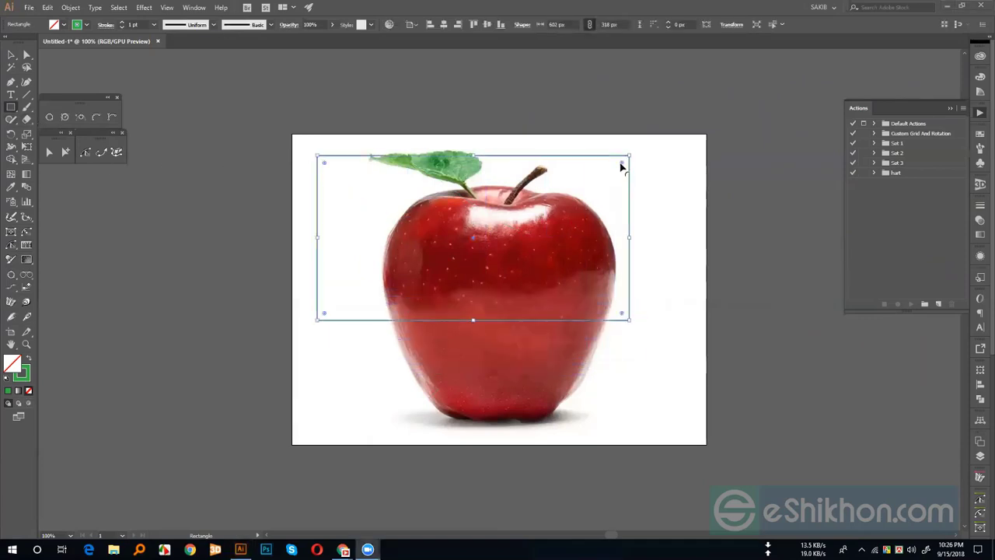
pyautogui.moveTo(621, 164); pyautogui.dragTo(615, 167)
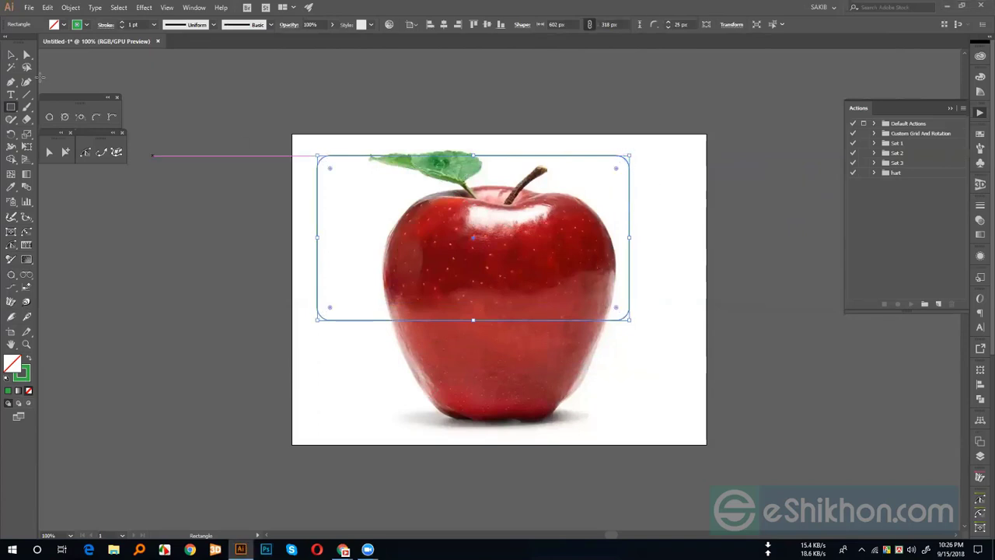
pyautogui.click(11, 54)
pyautogui.click(151, 113)
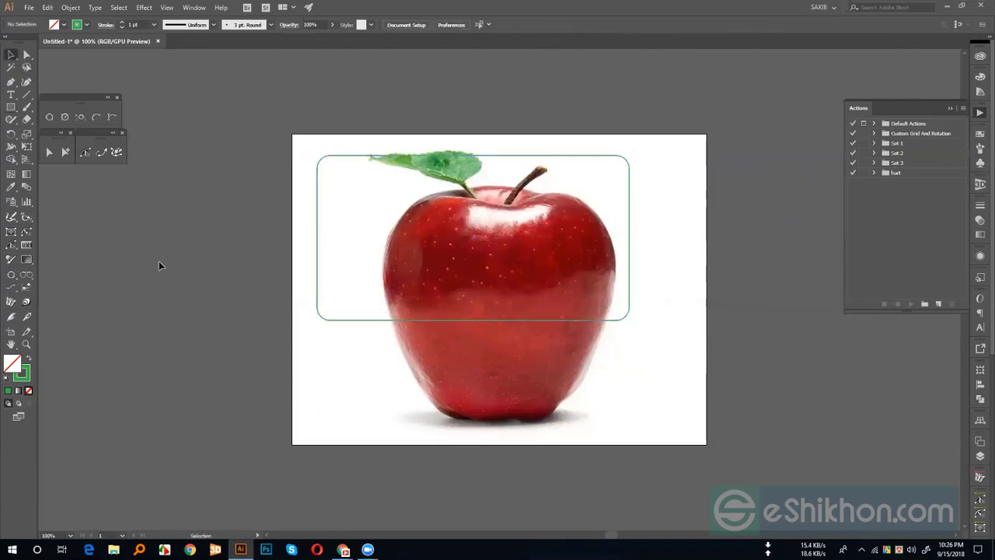
# Step: Swap the rounded rectangle's stroke and fill so it is solid green without an outline, and deselect it
pyautogui.moveTo(295, 256); pyautogui.dragTo(311, 443)
pyautogui.click(355, 319)
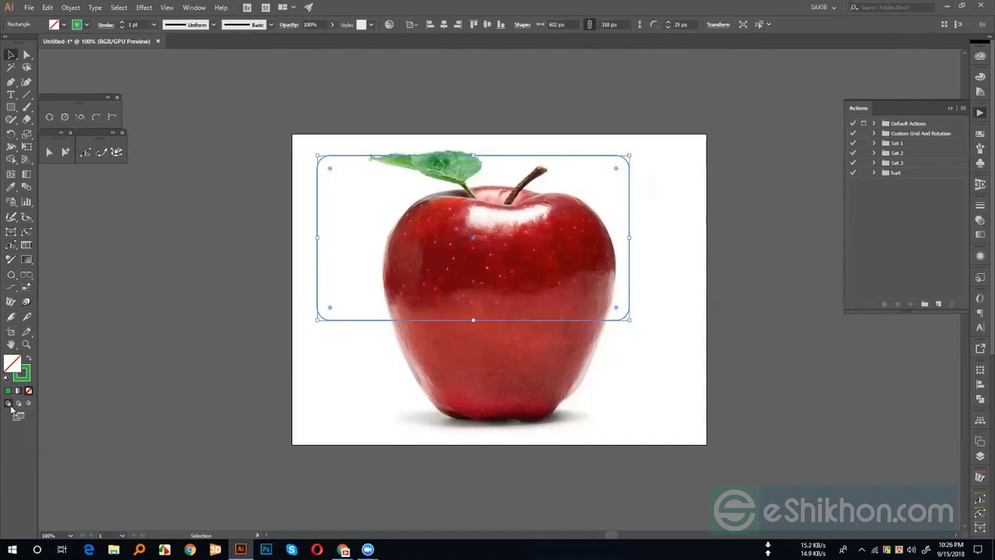
pyautogui.click(30, 358)
pyautogui.click(248, 365)
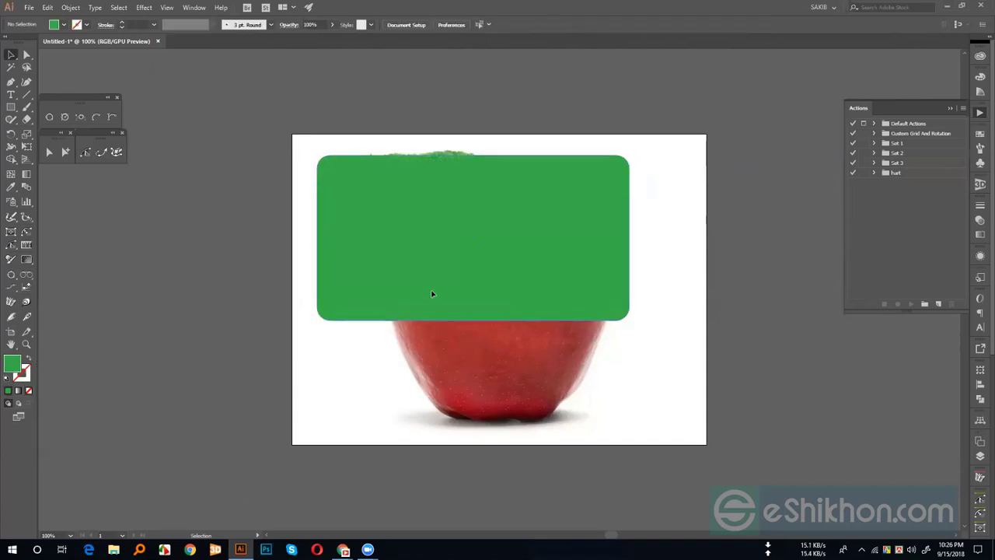
# Step: Move the green rounded rectangle to the centre of the artboard, across the middle of the apple, and deselect it
pyautogui.moveTo(419, 254); pyautogui.dragTo(446, 305)
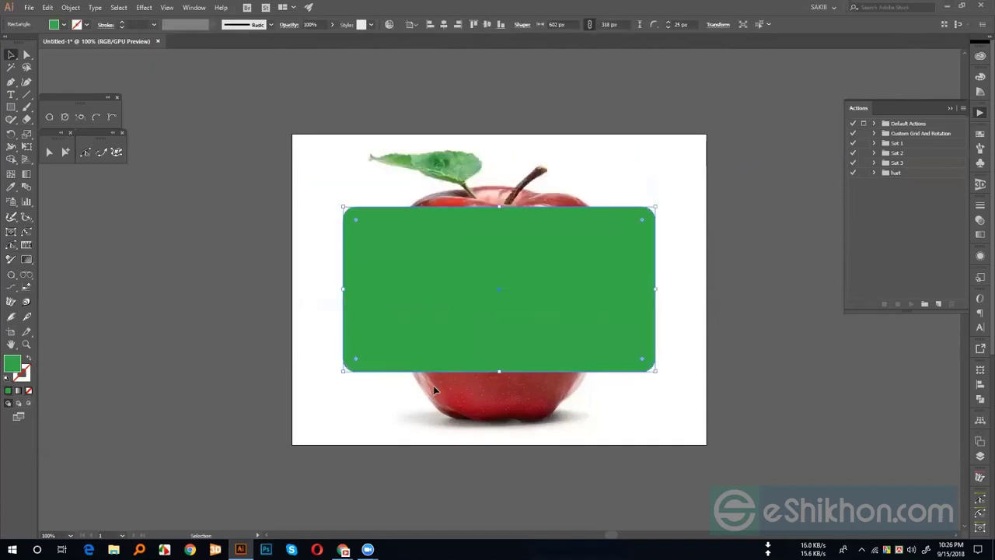
pyautogui.click(324, 476)
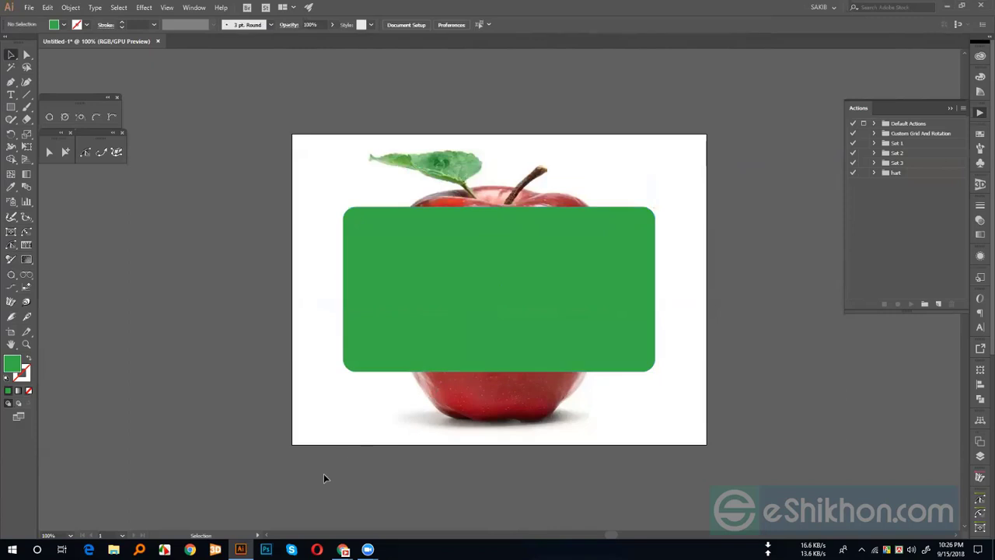
pyautogui.click(380, 230)
pyautogui.click(301, 223)
# Step: Switch to the Chrome window with the apple image search and select its query for replacement
pyautogui.moveTo(343, 549)
pyautogui.moveTo(334, 505)
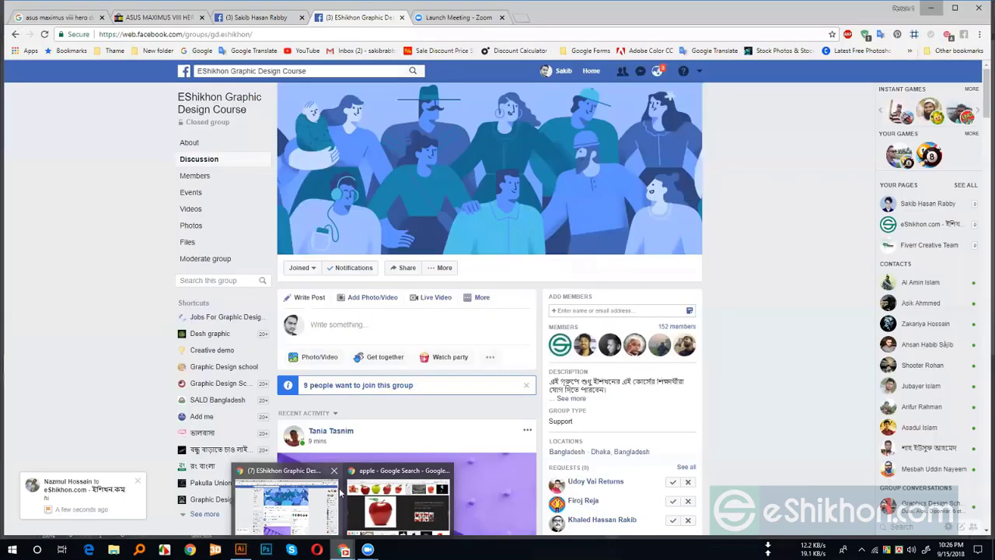
pyautogui.moveTo(411, 476)
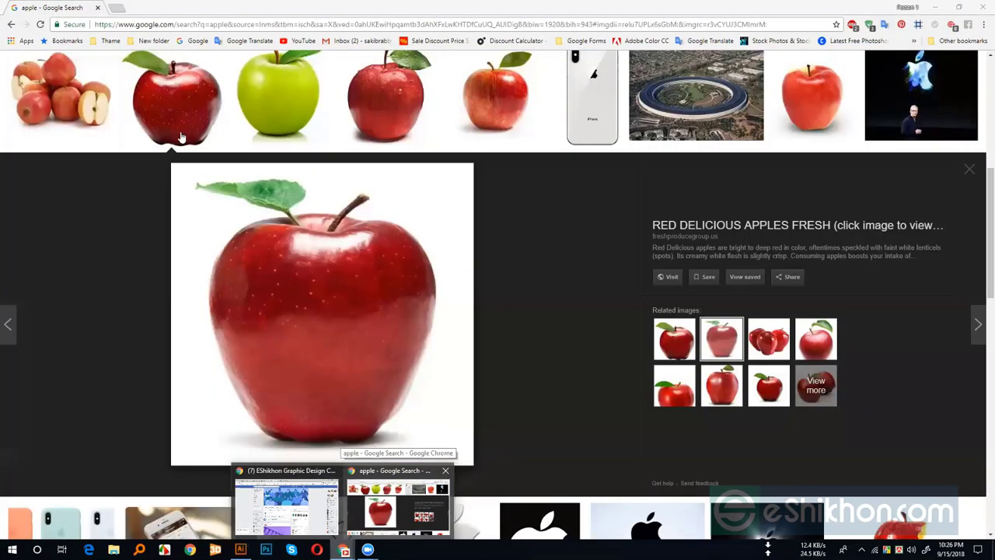
pyautogui.click(133, 76)
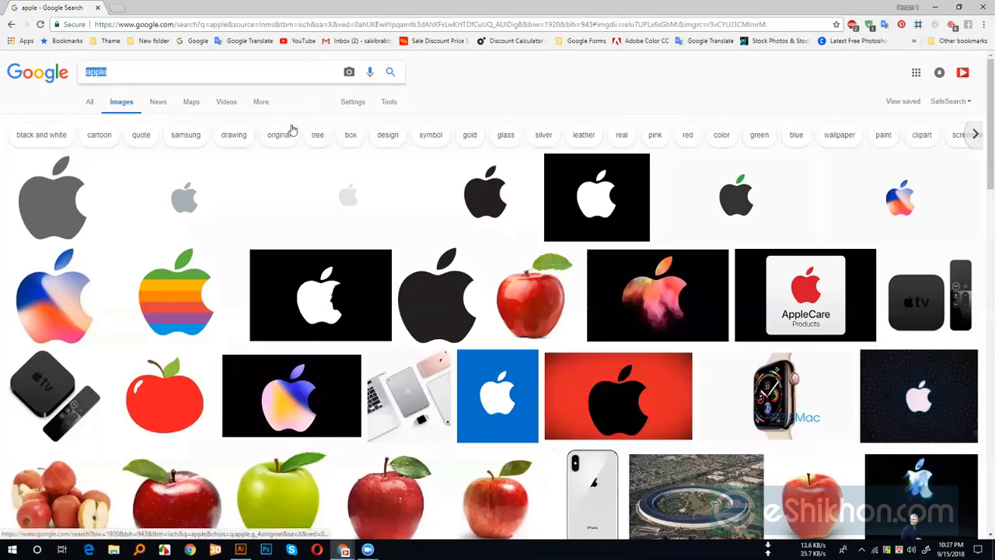
pyautogui.write('be')
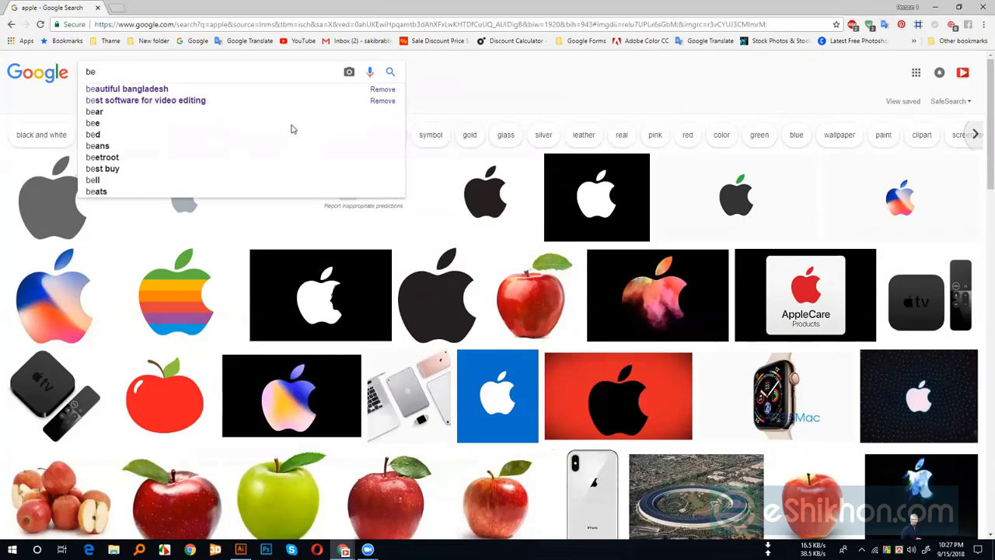
pyautogui.press('BackSpace')
pyautogui.write('iss')
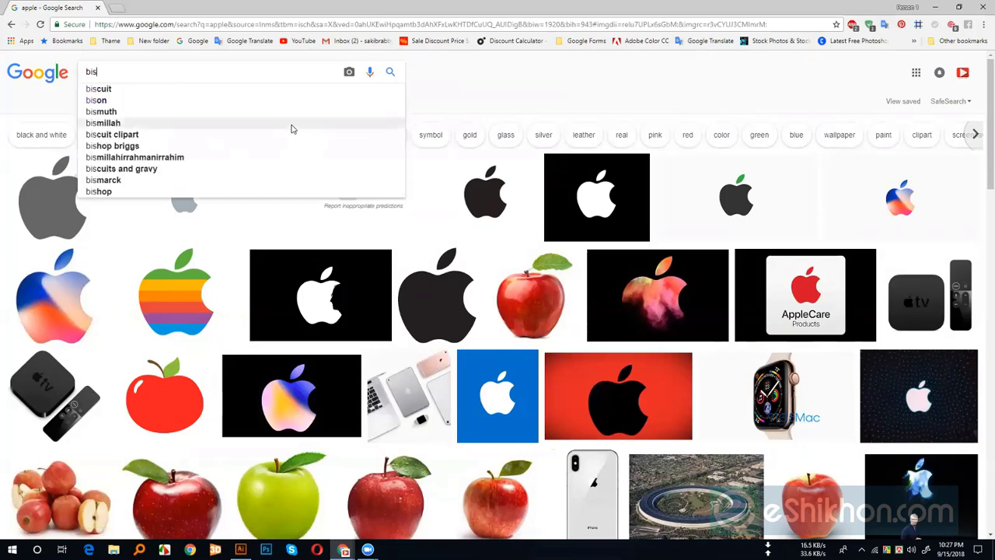
pyautogui.press('BackSpace')
pyautogui.press('BackSpace')
pyautogui.press('BackSpace')
pyautogui.press('BackSpace')
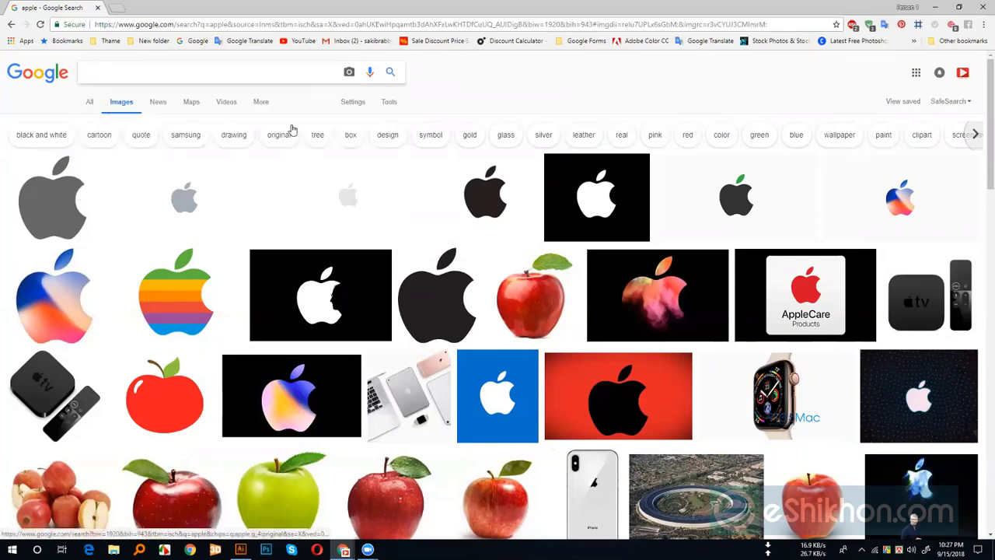
# Step: Search Google Images for "business" using the suggested query
pyautogui.write('bu')
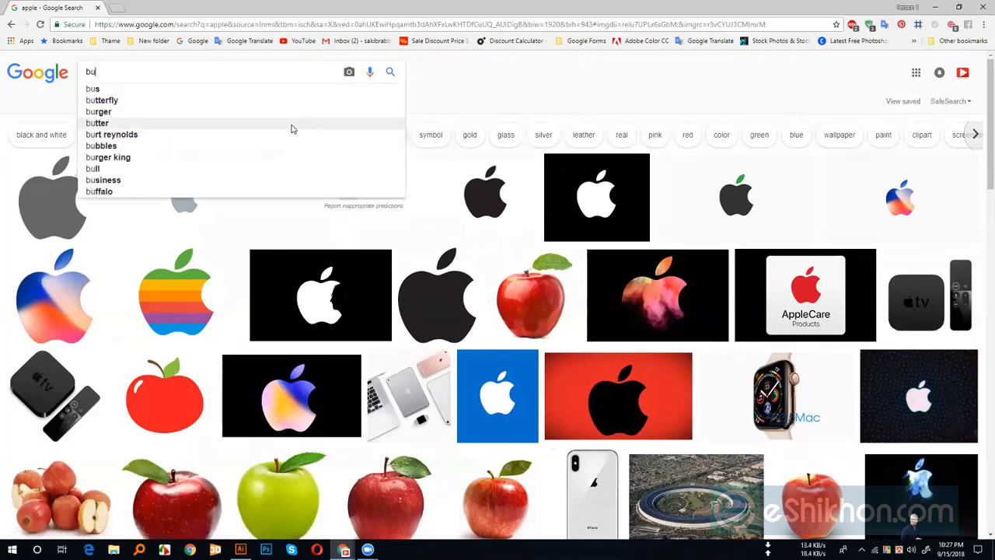
pyautogui.write('ss')
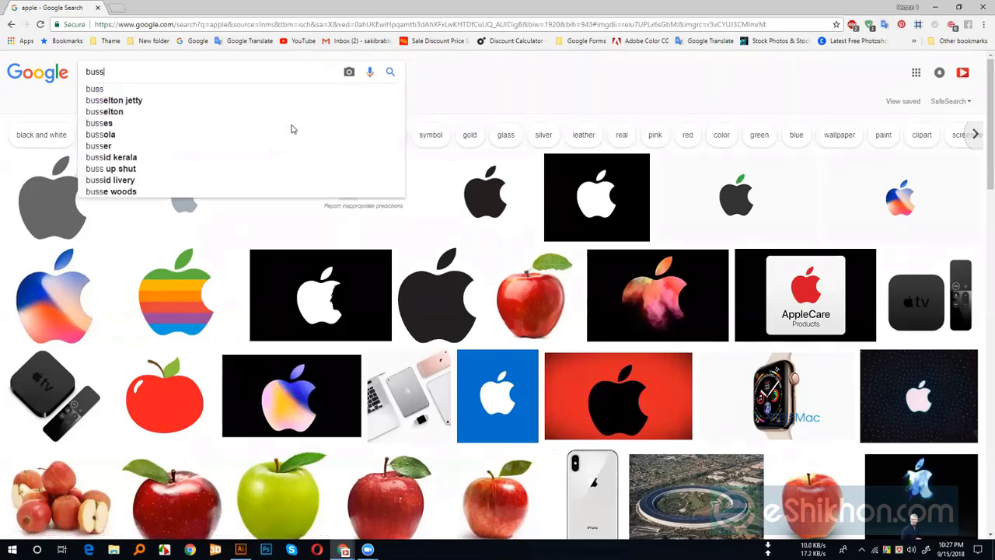
pyautogui.press('BackSpace')
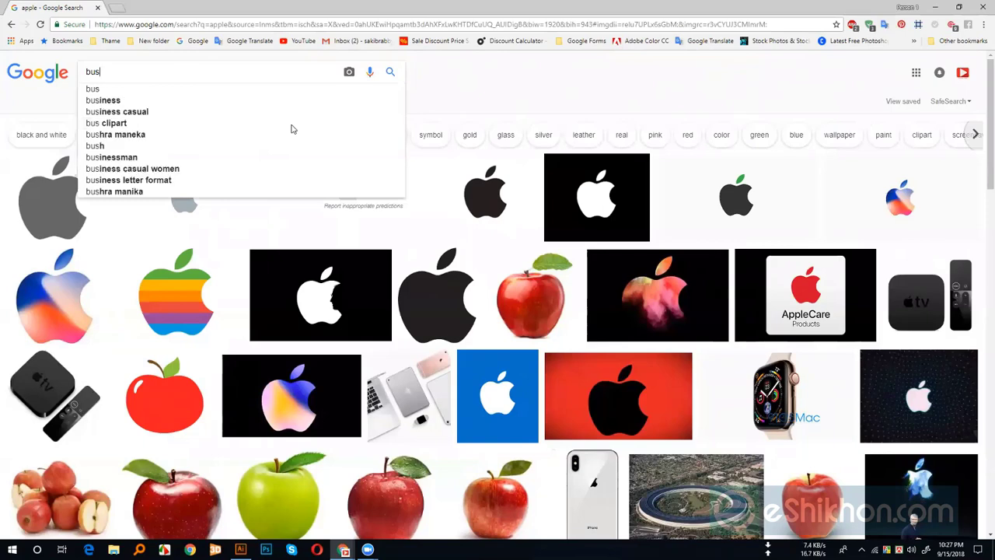
pyautogui.click(134, 100)
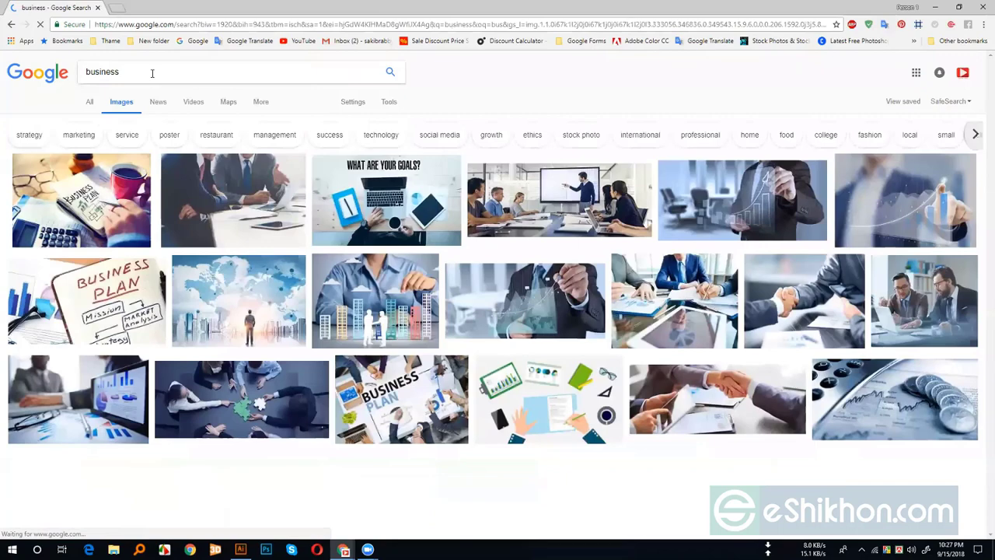
# Step: Extend the image search to the suggested query "business card die cut"
pyautogui.click(152, 73)
pyautogui.write('c')
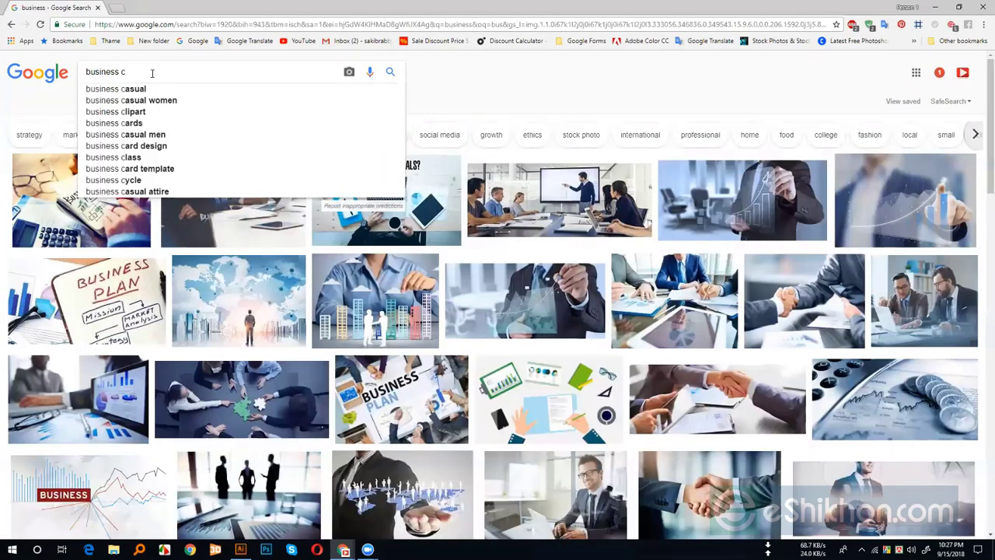
pyautogui.write('ard d')
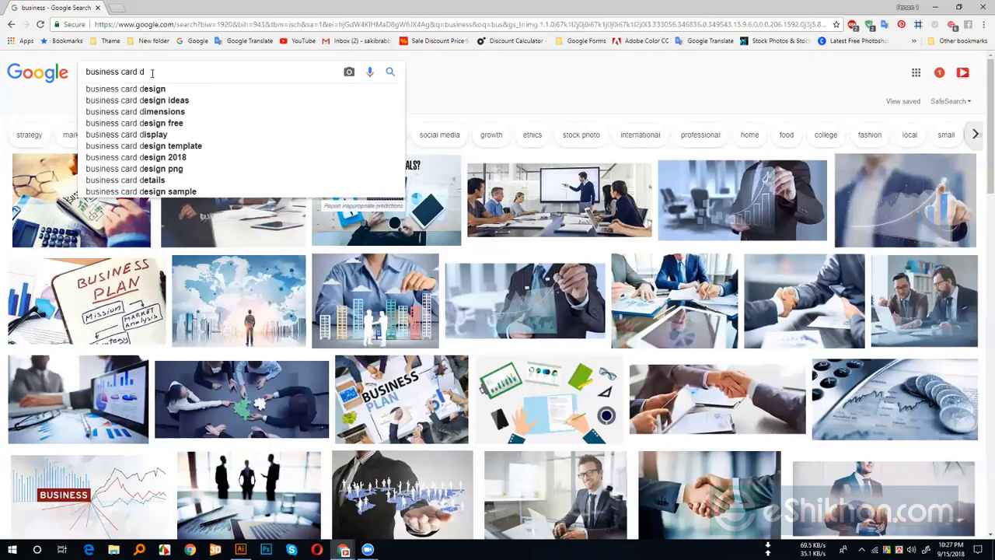
pyautogui.write('y')
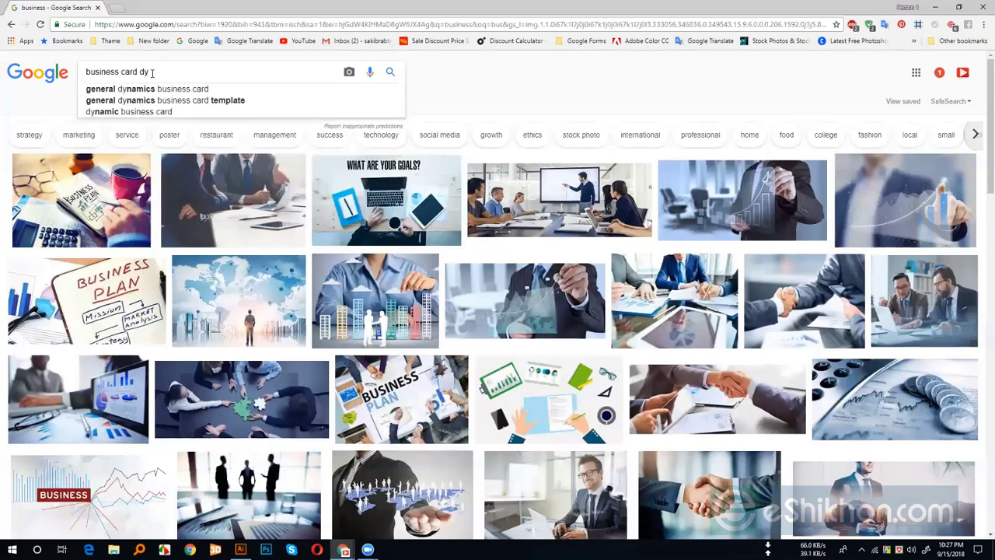
pyautogui.press('BackSpace')
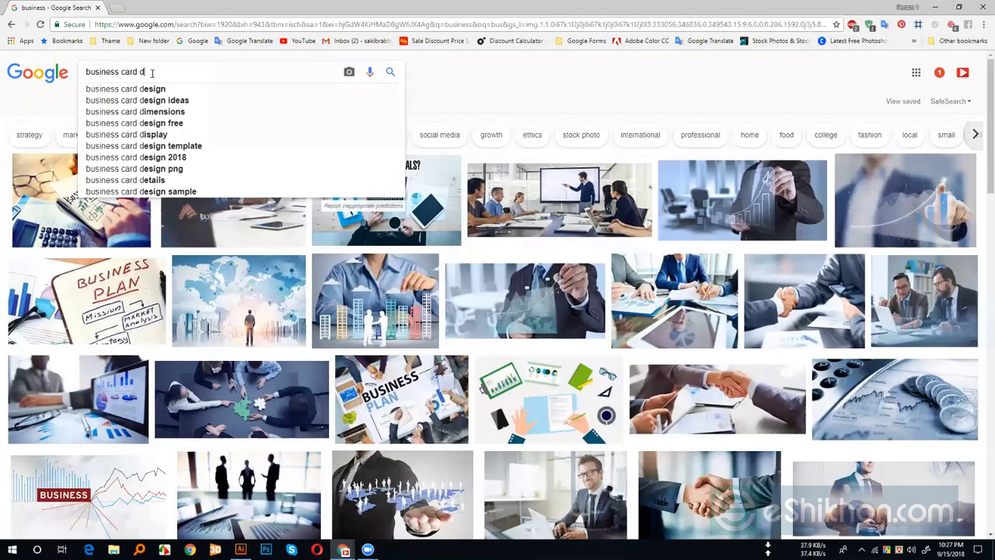
pyautogui.write('i')
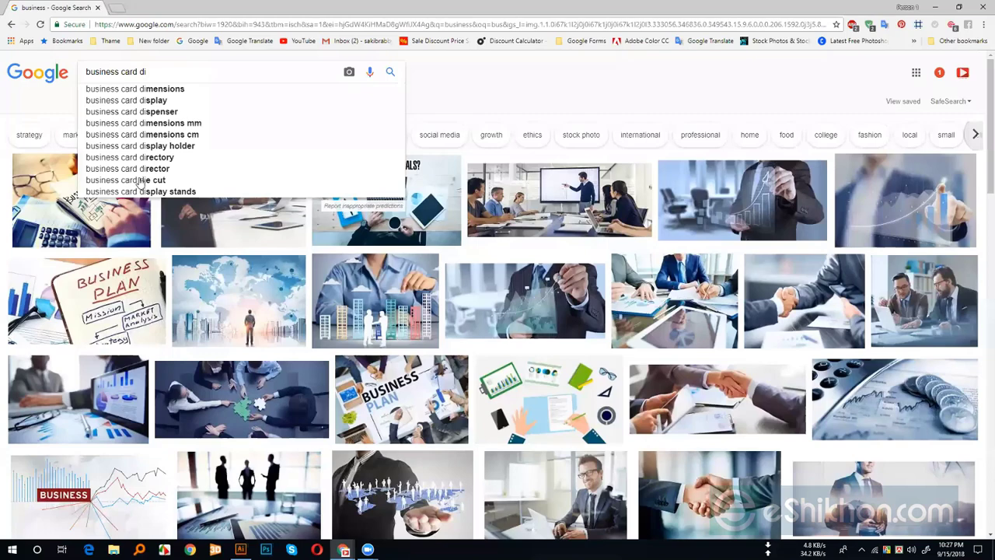
pyautogui.click(142, 182)
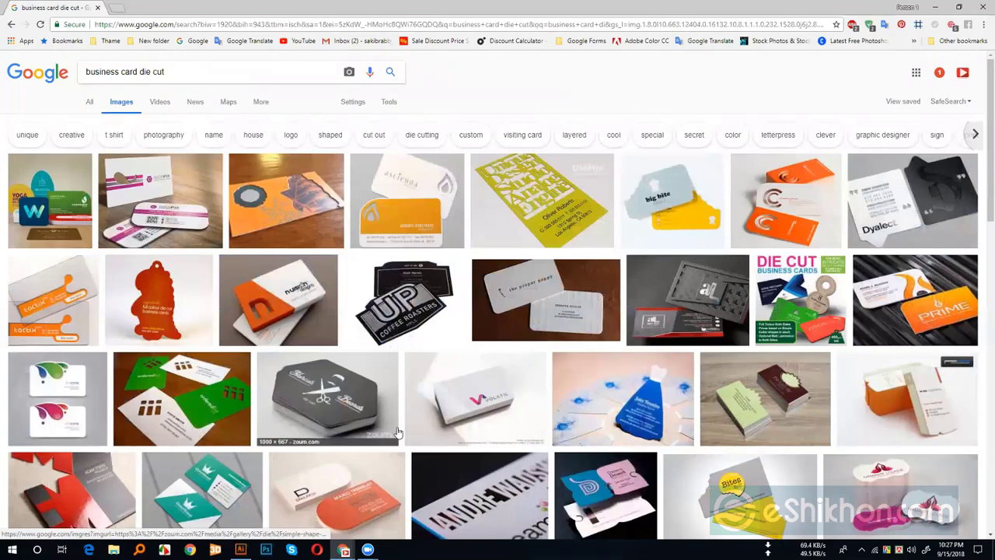
# Step: Preview the black hexagonal Haircuts Beards card and the orange custom-shaped card with a hole among the image results
pyautogui.click(344, 404)
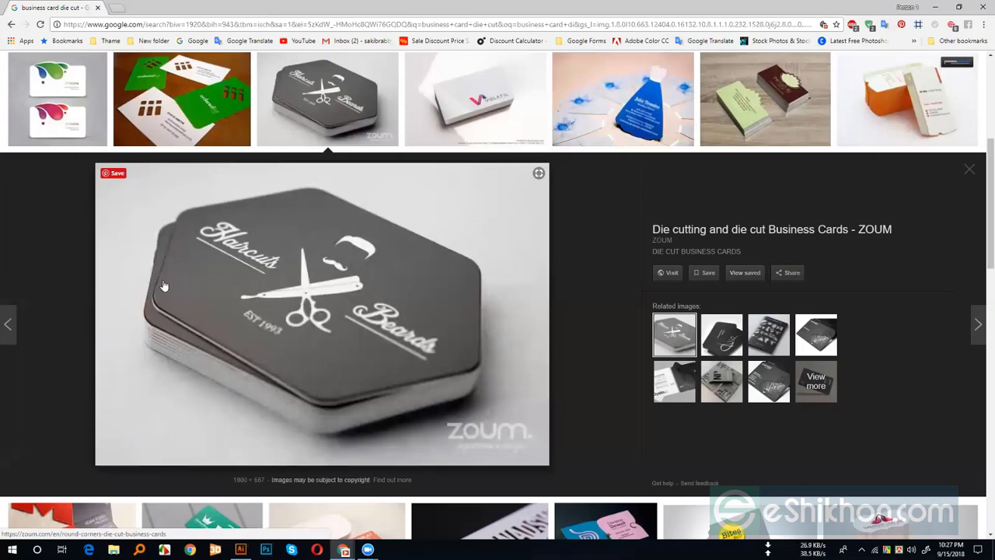
pyautogui.scroll(2, 164, 286)
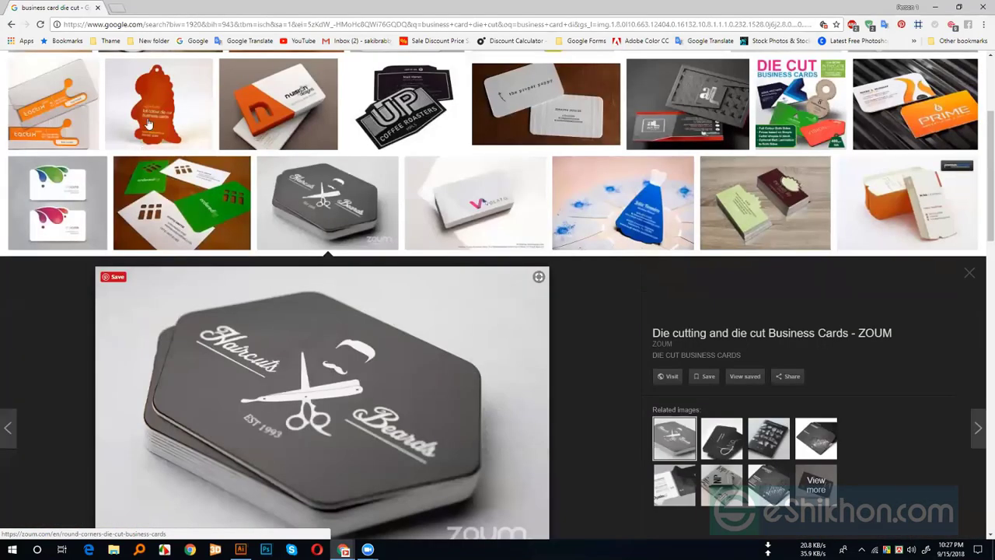
pyautogui.click(159, 113)
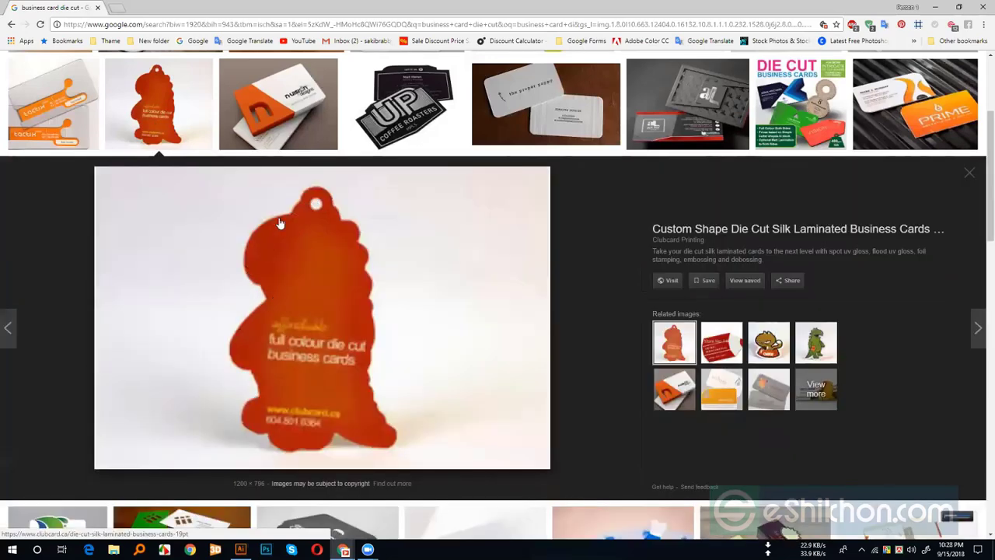
pyautogui.scroll(4, 311, 237)
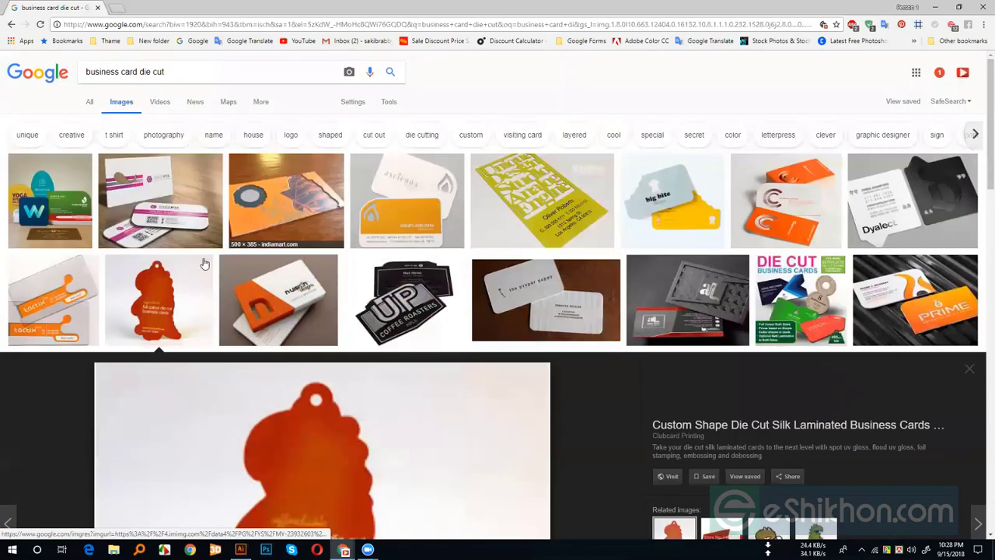
# Step: Shorten the image query to "business card die" and run the search
pyautogui.doubleClick(172, 74)
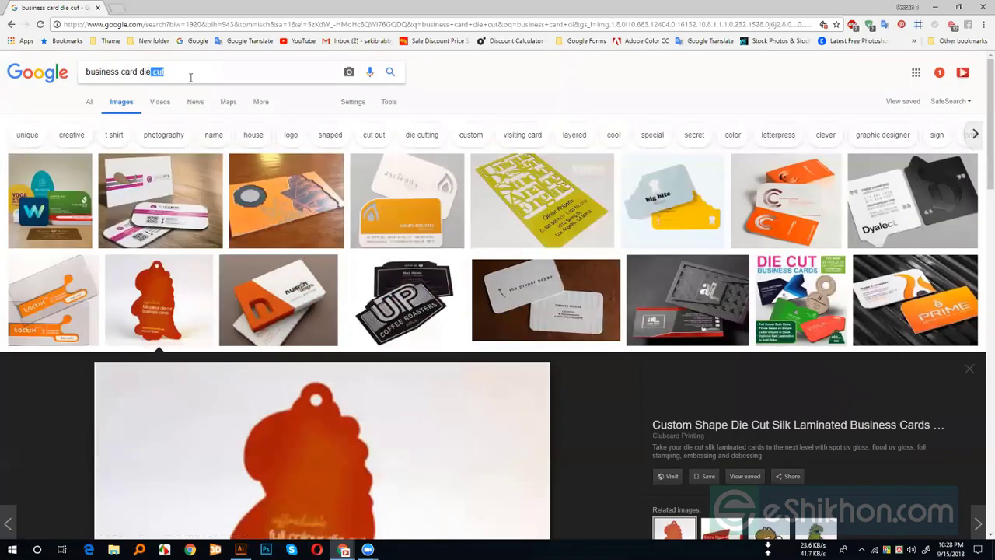
pyautogui.press('BackSpace')
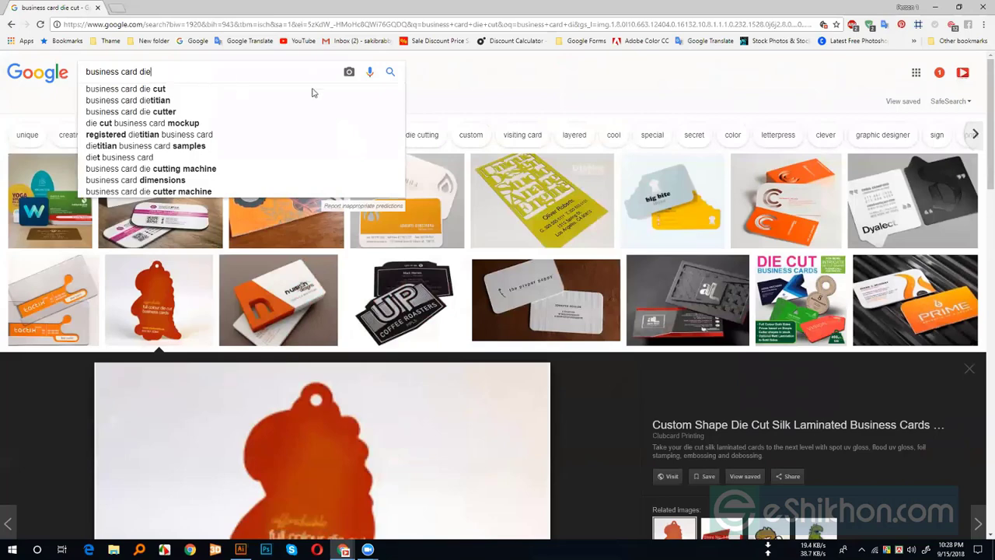
pyautogui.click(389, 72)
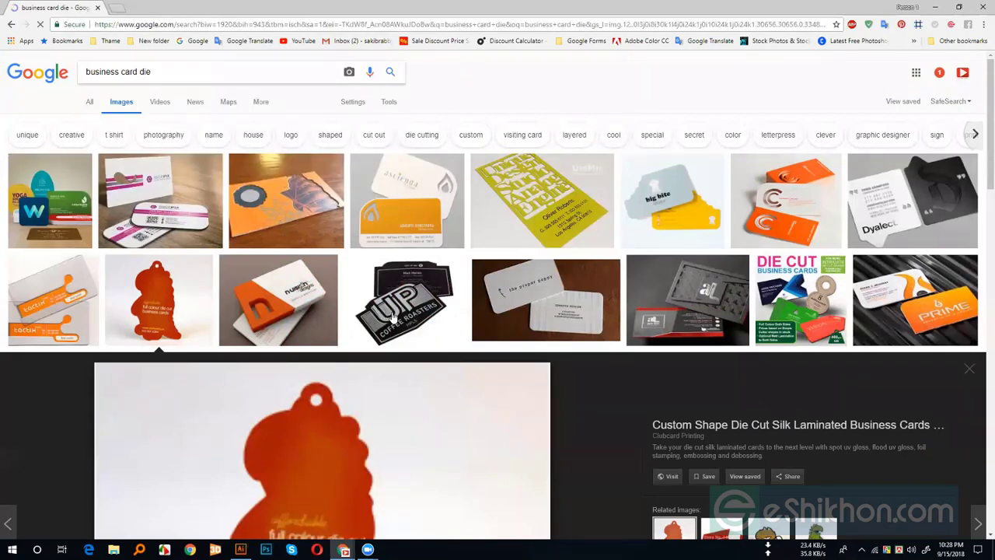
# Step: Browse the die-cut business card results, preview the blue manual card cutter machine, and close the preview
pyautogui.scroll(-3, 393, 319)
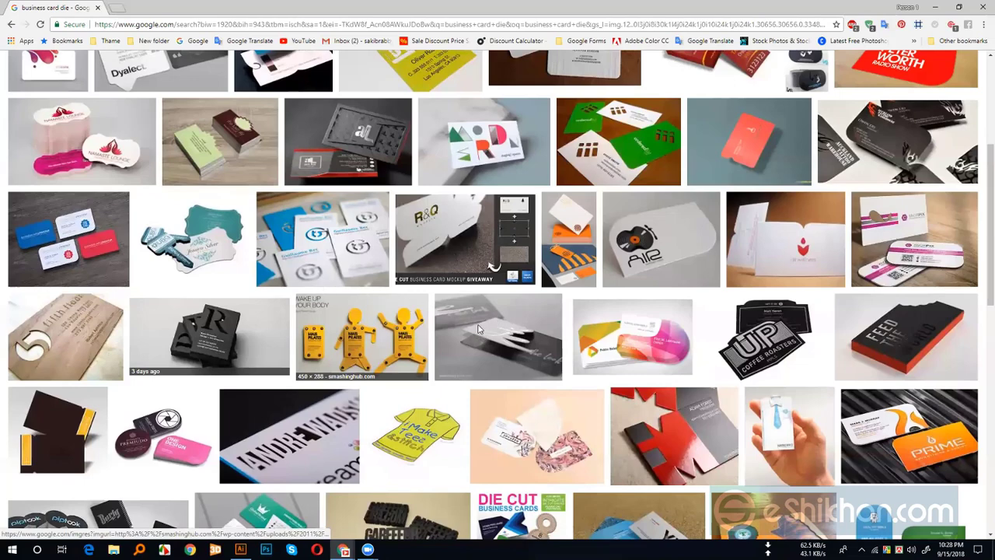
pyautogui.scroll(-5, 519, 276)
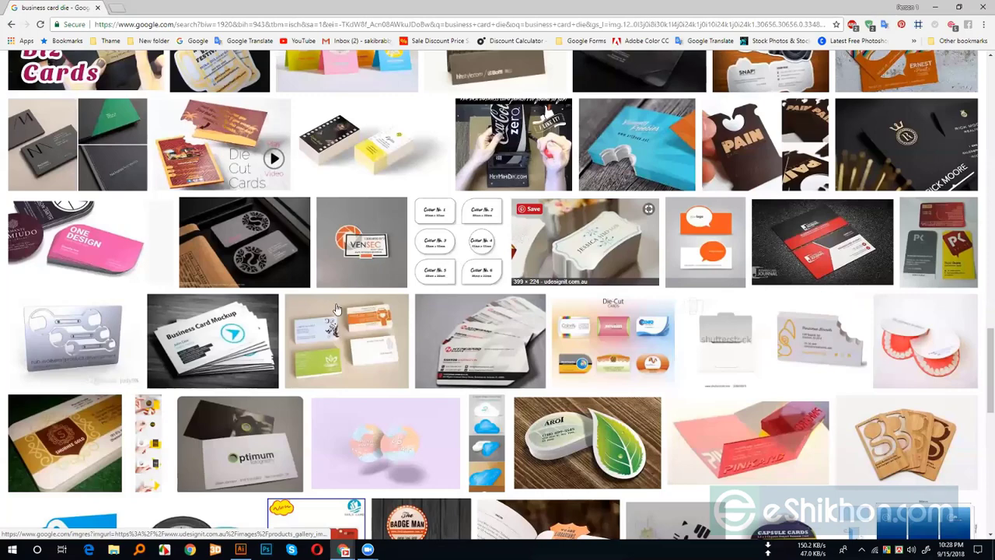
pyautogui.scroll(-5, 336, 308)
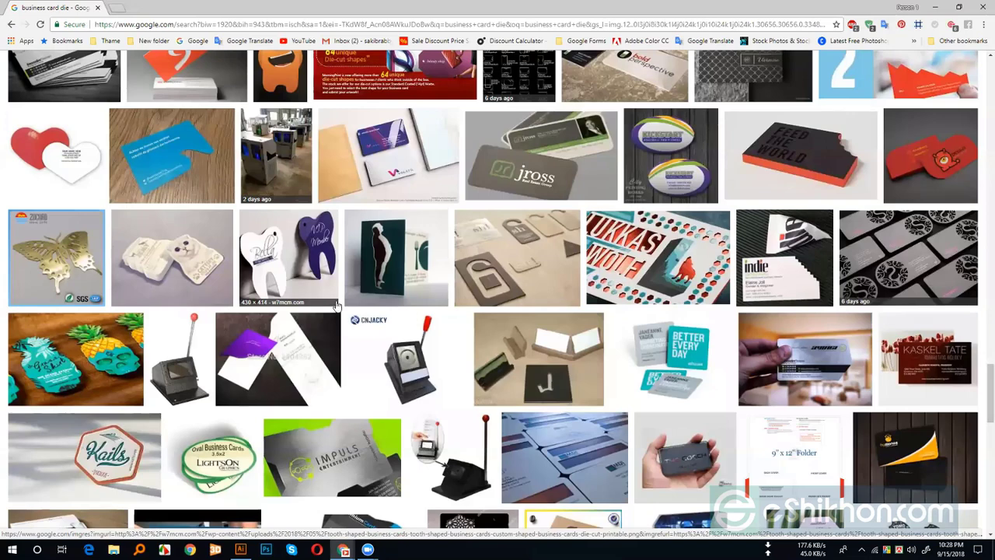
pyautogui.scroll(-5, 336, 305)
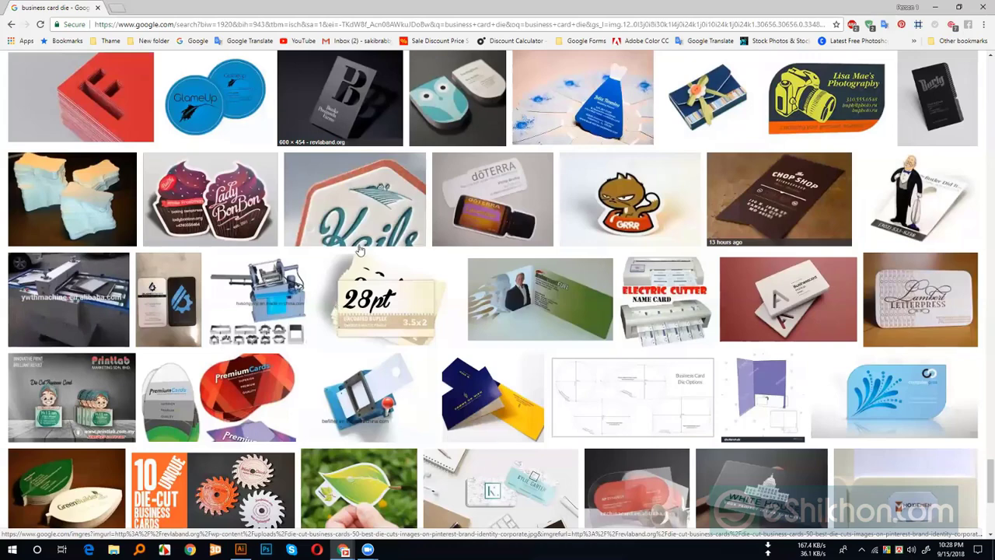
pyautogui.click(365, 396)
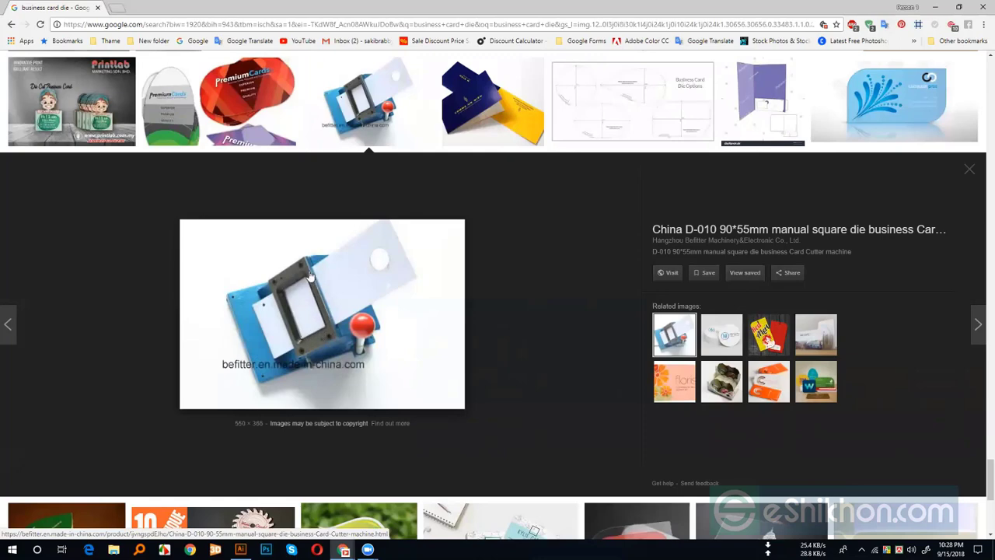
pyautogui.click(969, 170)
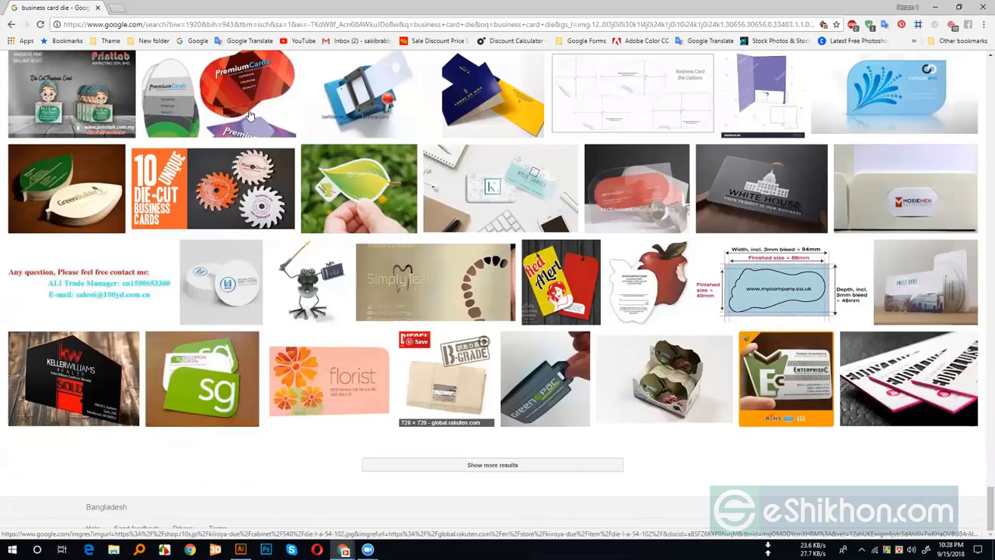
# Step: Search for "business card costom die", accept the corrected spelling "business card custom die", and browse the card shapes
pyautogui.scroll(10, 249, 115)
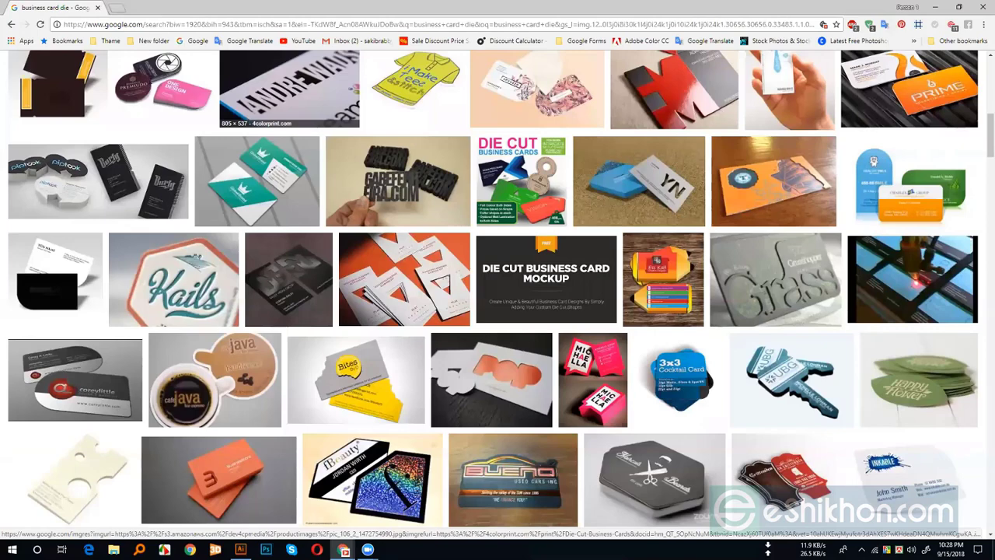
pyautogui.scroll(10, 150, 79)
pyautogui.click(150, 73)
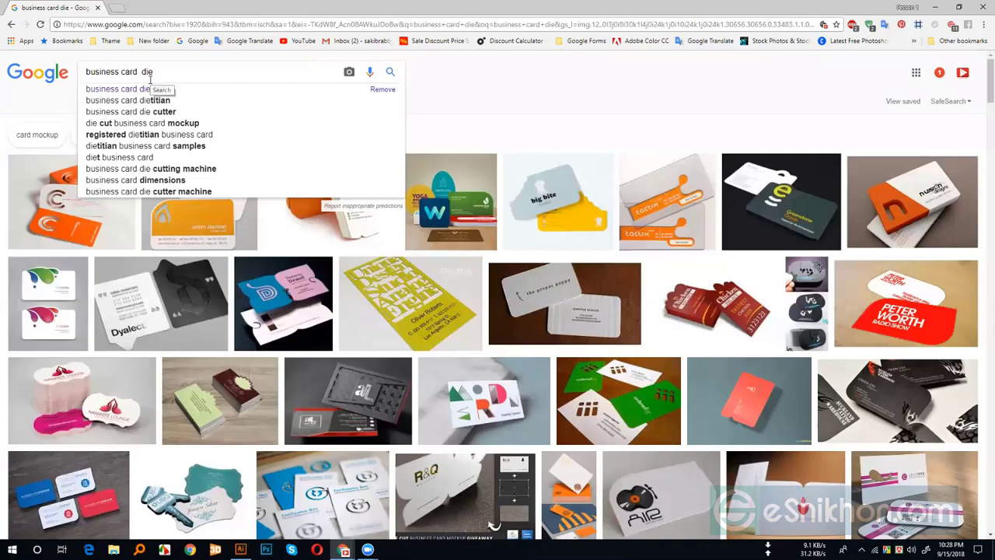
pyautogui.write('costom')
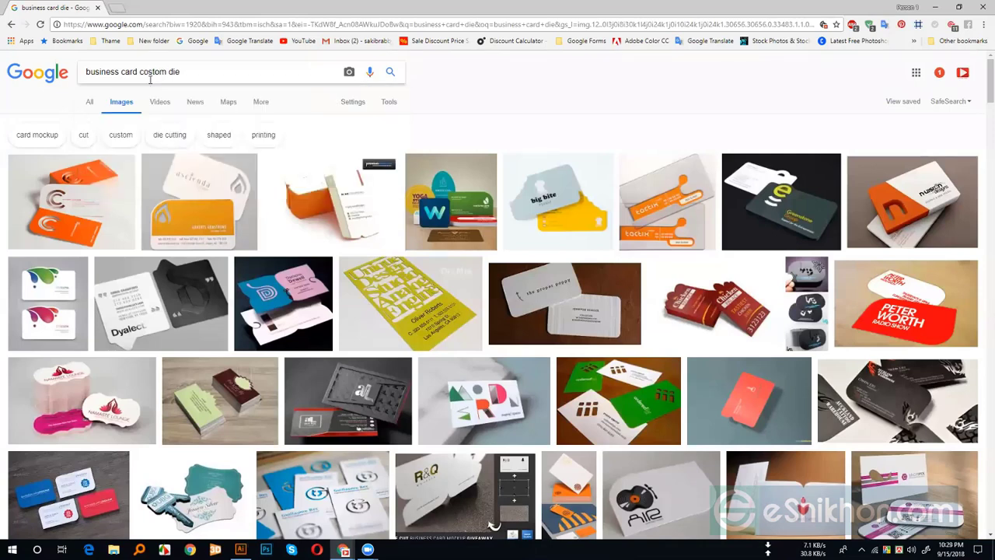
pyautogui.click(391, 73)
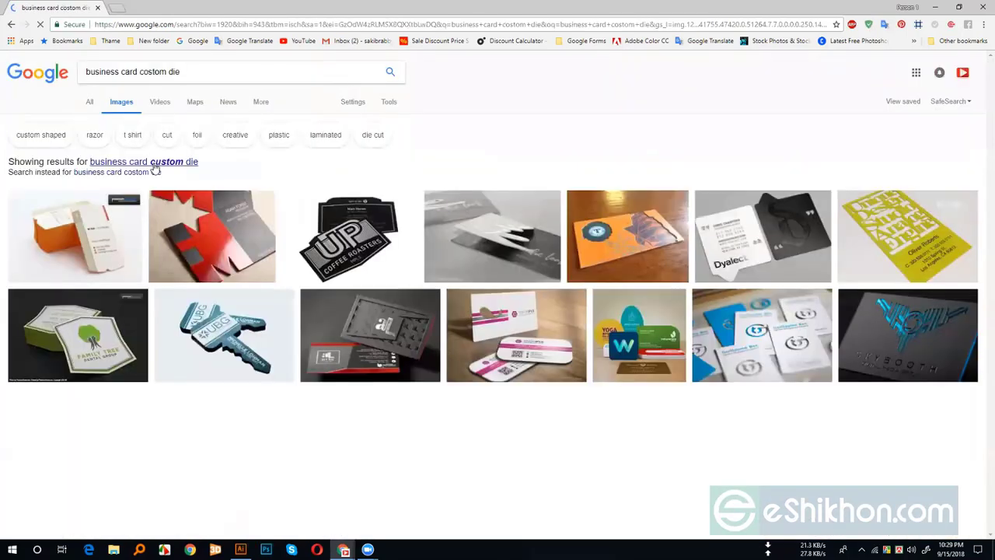
pyautogui.click(155, 163)
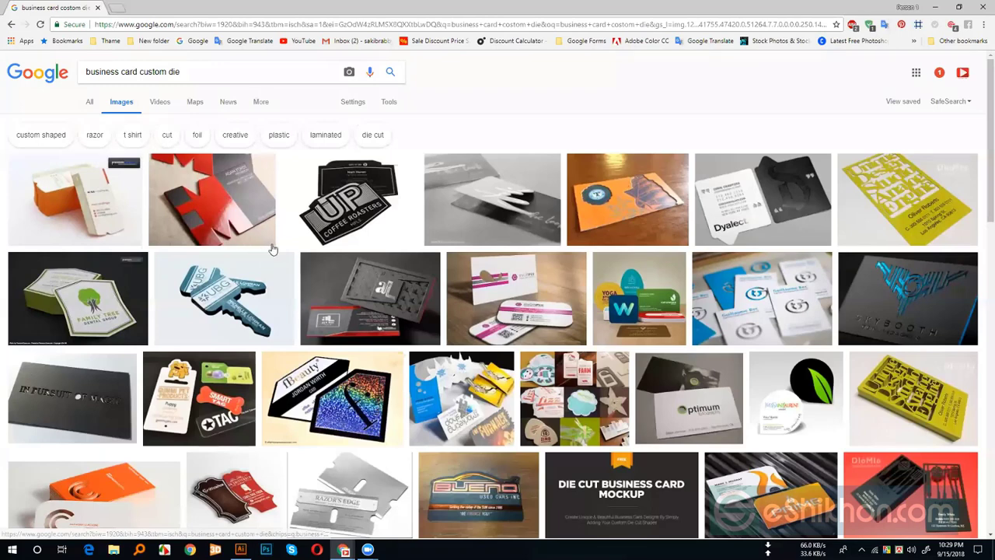
pyautogui.scroll(-10, 272, 249)
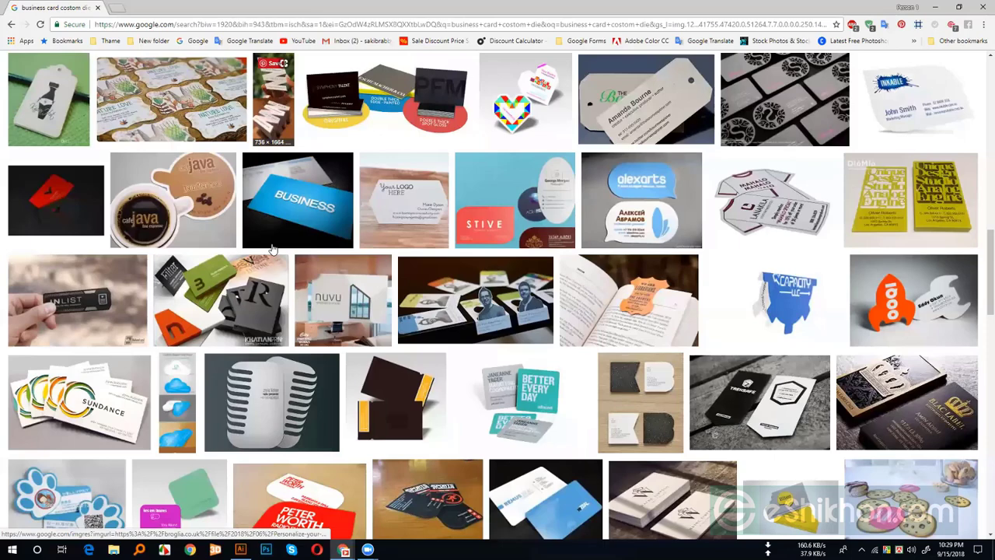
# Step: Browse further down the custom die-cut business card results to examine more card shapes
pyautogui.scroll(-5, 272, 248)
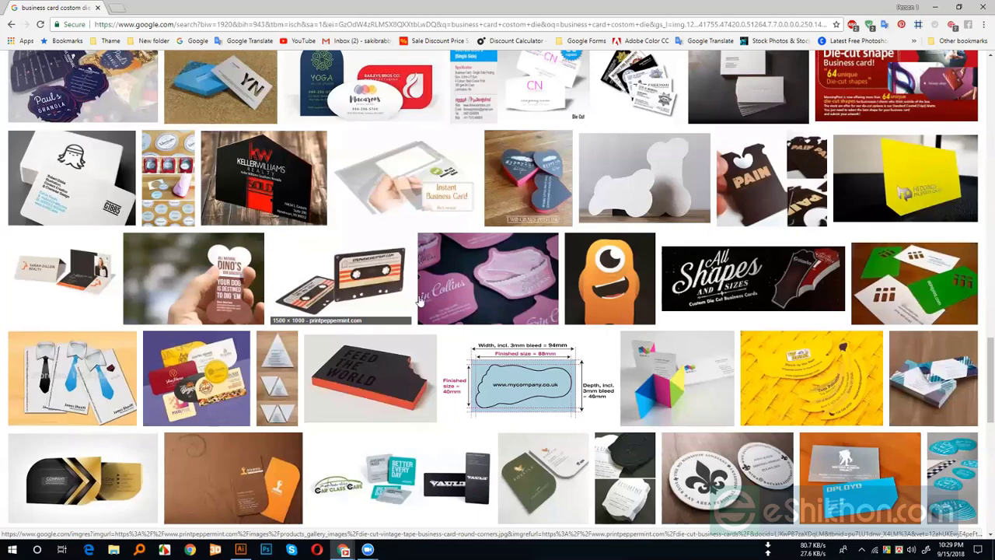
pyautogui.scroll(-5, 410, 310)
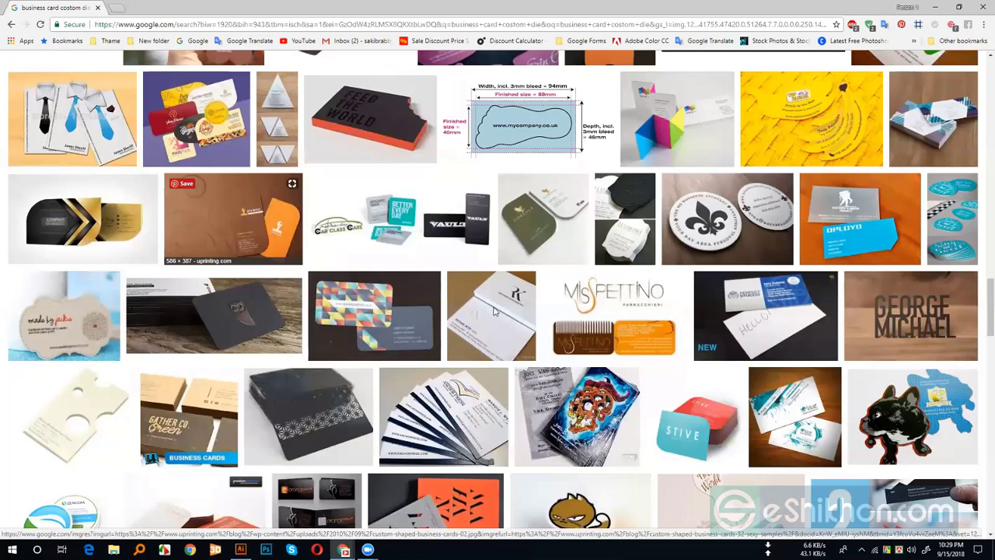
pyautogui.scroll(-3, 497, 312)
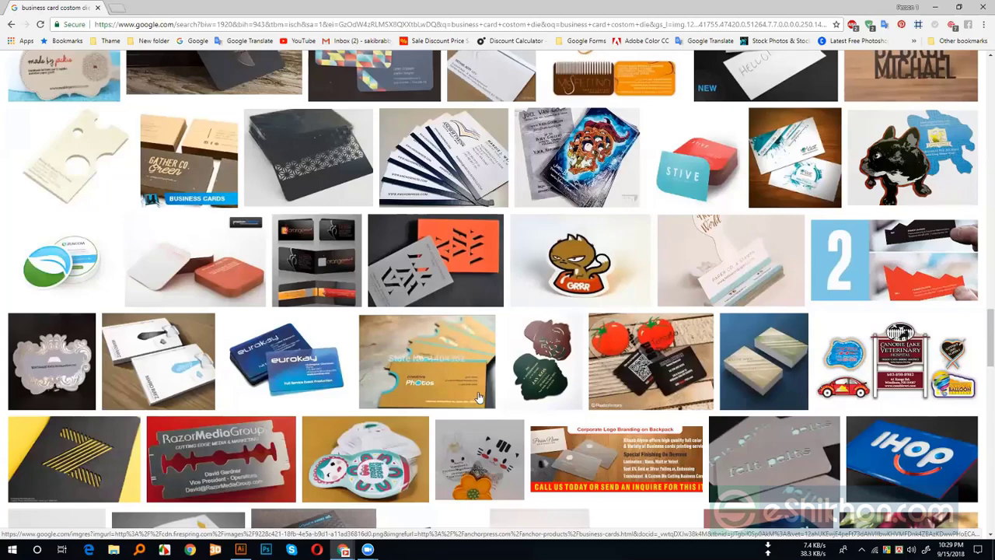
pyautogui.scroll(-5, 478, 397)
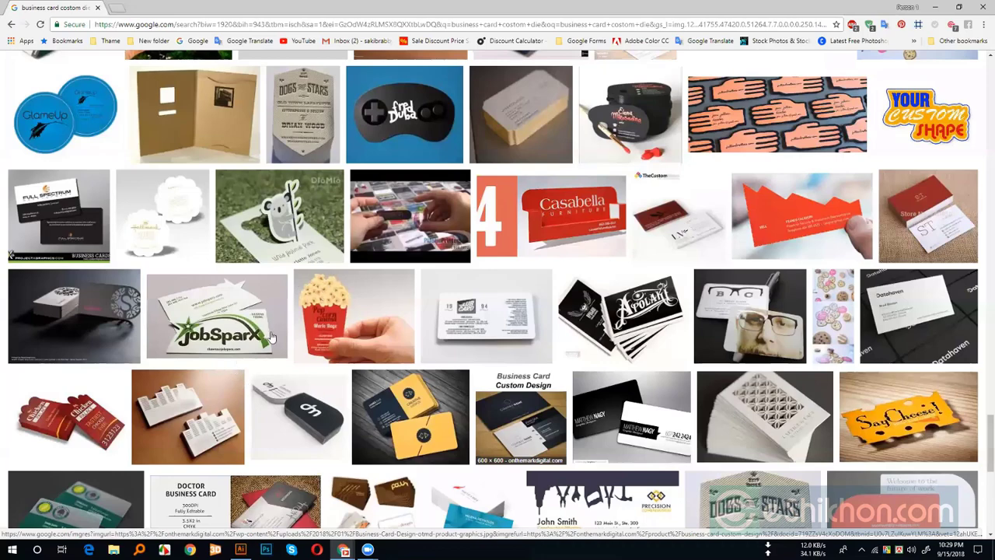
# Step: Preview the black artist-palette card and the related popcorn-box card, and close the preview
pyautogui.click(629, 116)
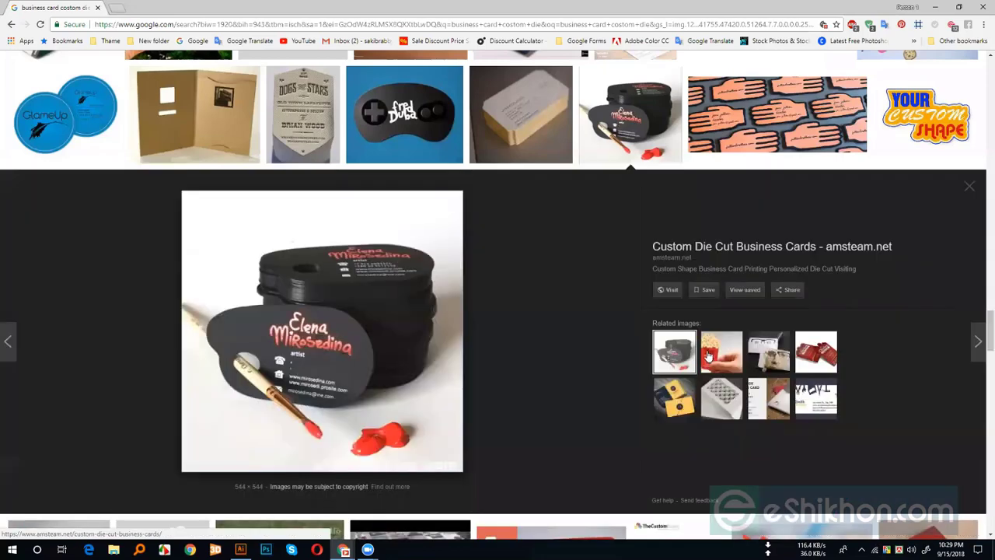
pyautogui.press('Right')
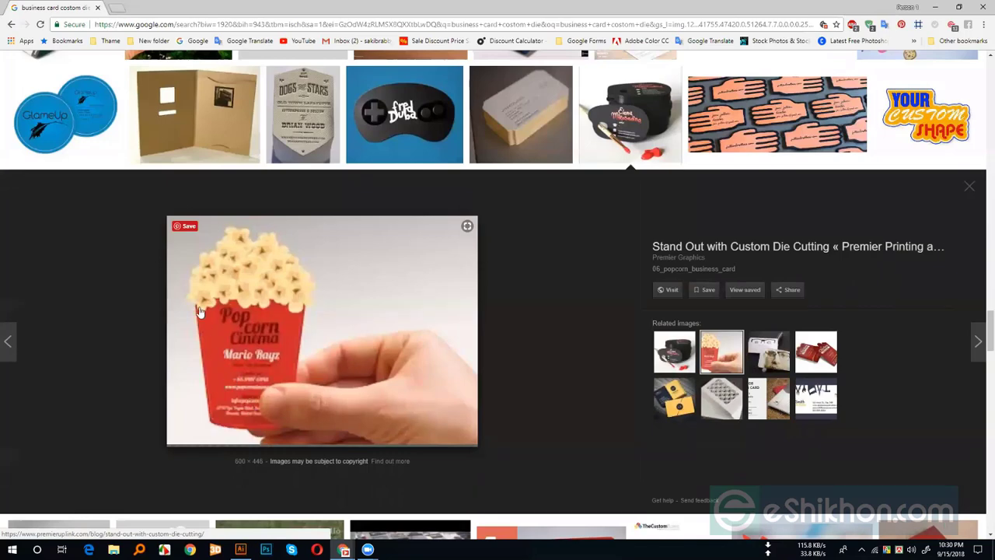
pyautogui.click(968, 187)
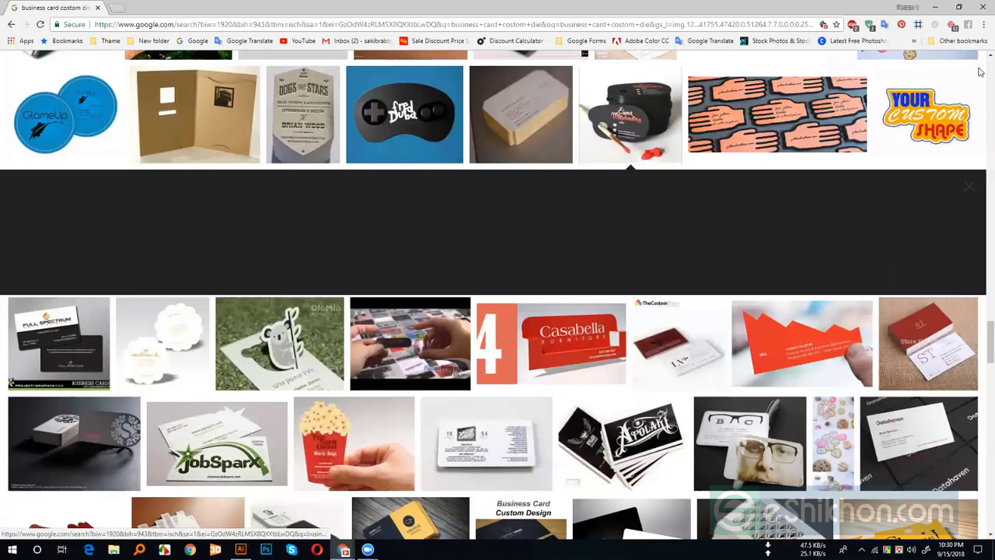
pyautogui.scroll(10, 195, 167)
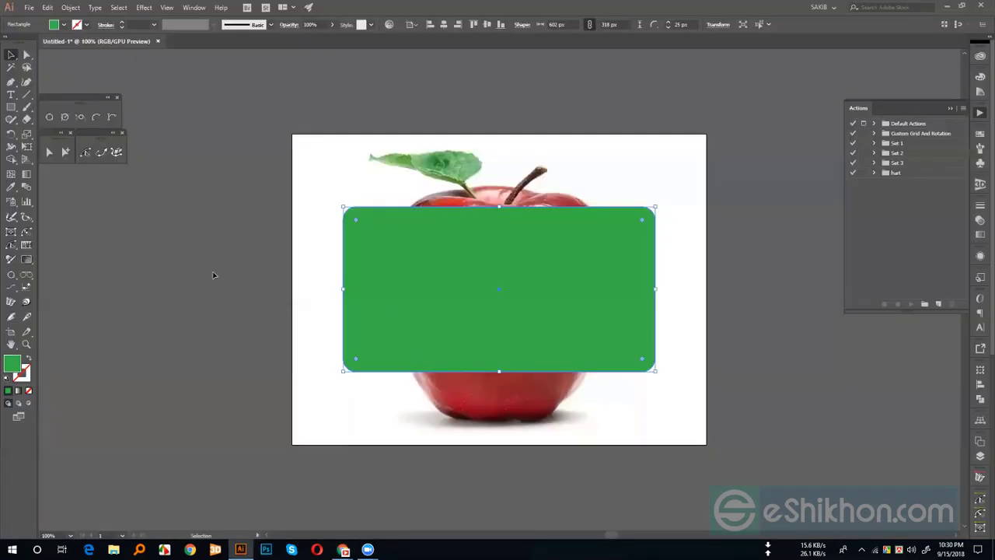
# Step: Switch to Illustrator, move the green rounded rectangle off the artboard beside the apple, and unlock all locked objects
pyautogui.moveTo(633, 305); pyautogui.dragTo(268, 296)
pyautogui.click(457, 246)
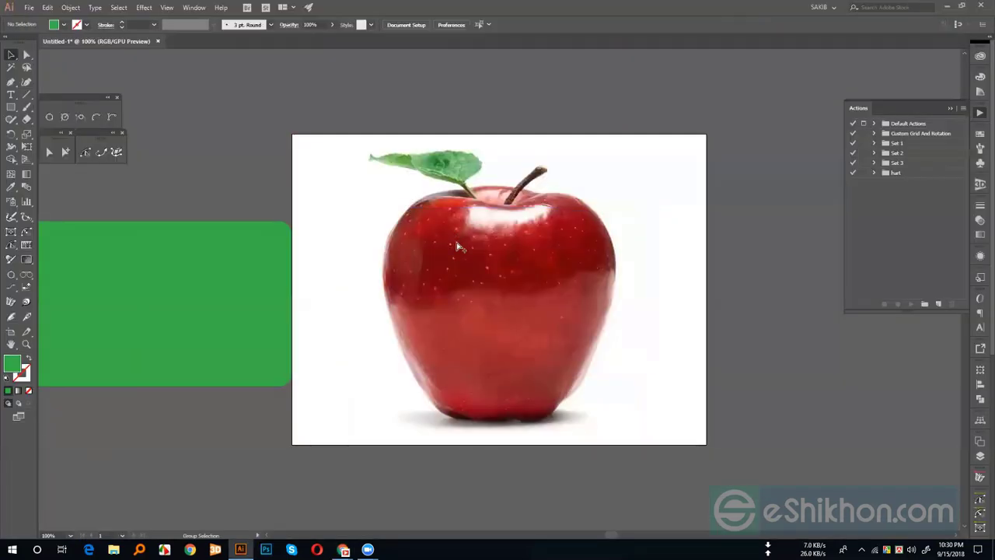
pyautogui.click(49, 8)
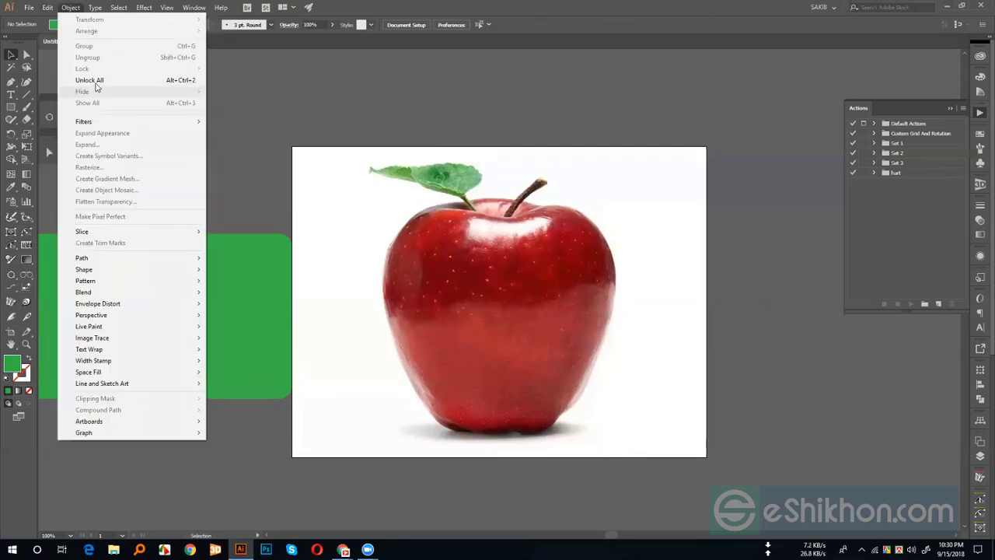
pyautogui.click(94, 82)
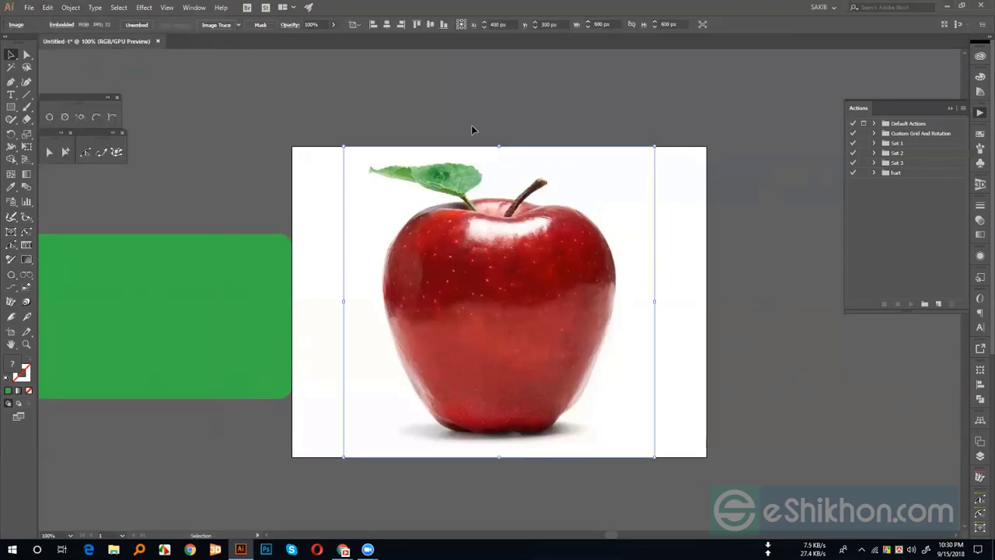
# Step: Check that the apple image can be selected, and delete the green rounded rectangle beside the artboard
pyautogui.click(472, 124)
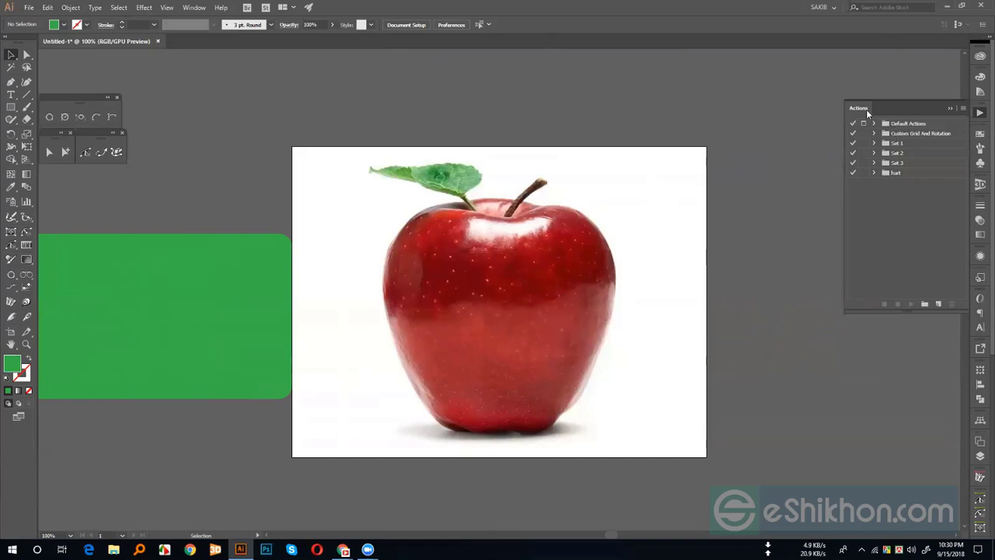
pyautogui.click(546, 240)
pyautogui.click(514, 237)
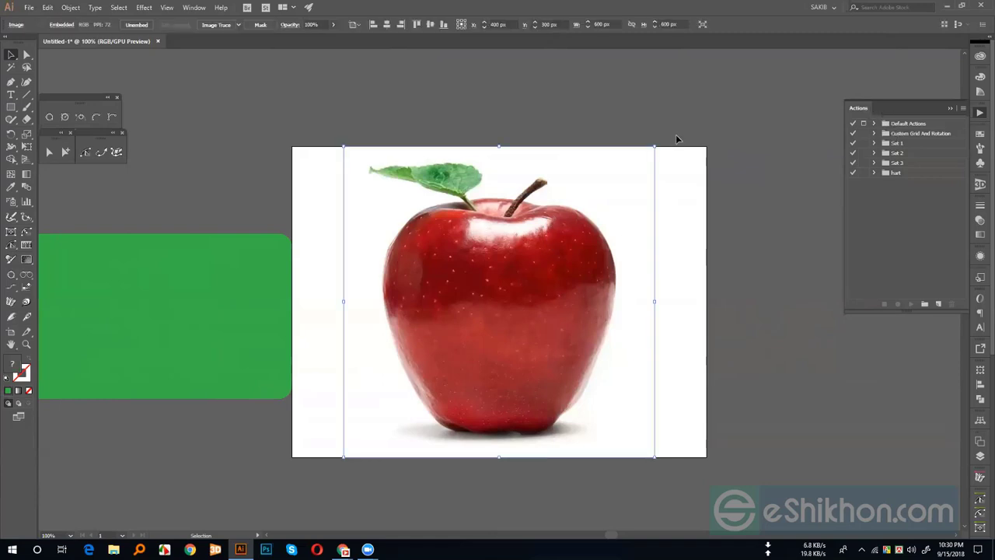
pyautogui.click(688, 124)
pyautogui.click(218, 296)
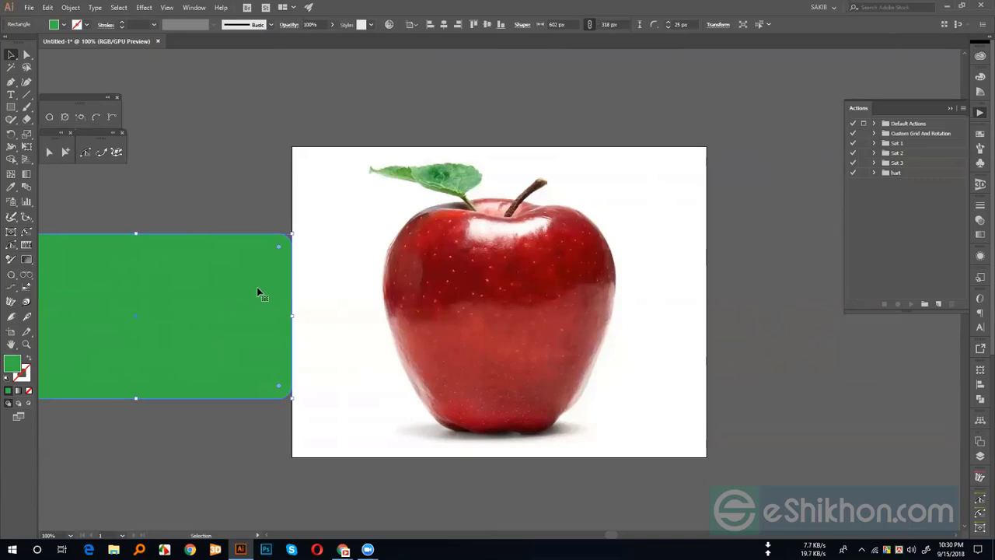
pyautogui.press('Delete')
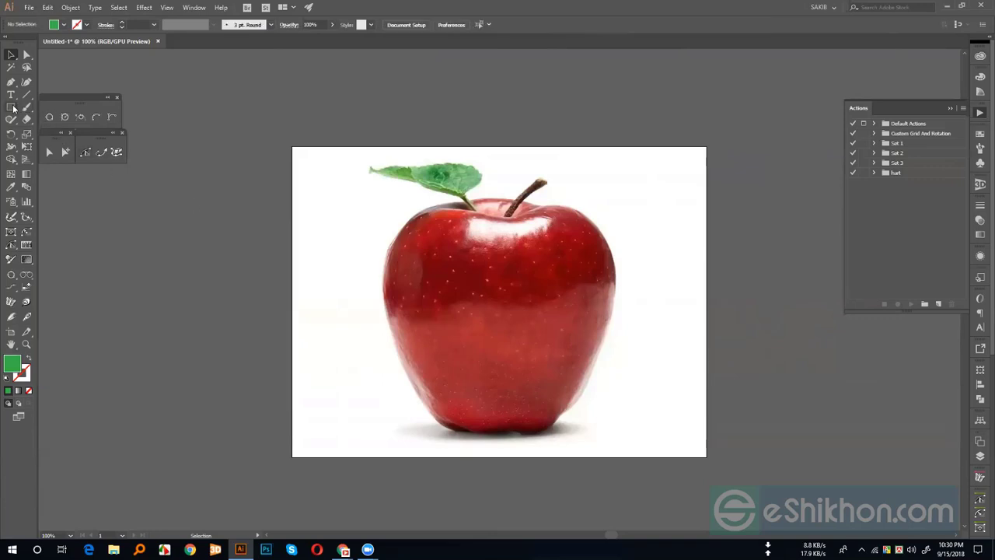
# Step: Draw seven separate green rectangles of varying sizes on and around the artboard, the last one about 173 by 146 px
pyautogui.click(11, 106)
pyautogui.moveTo(161, 113); pyautogui.dragTo(248, 211)
pyautogui.moveTo(325, 174); pyautogui.dragTo(415, 120)
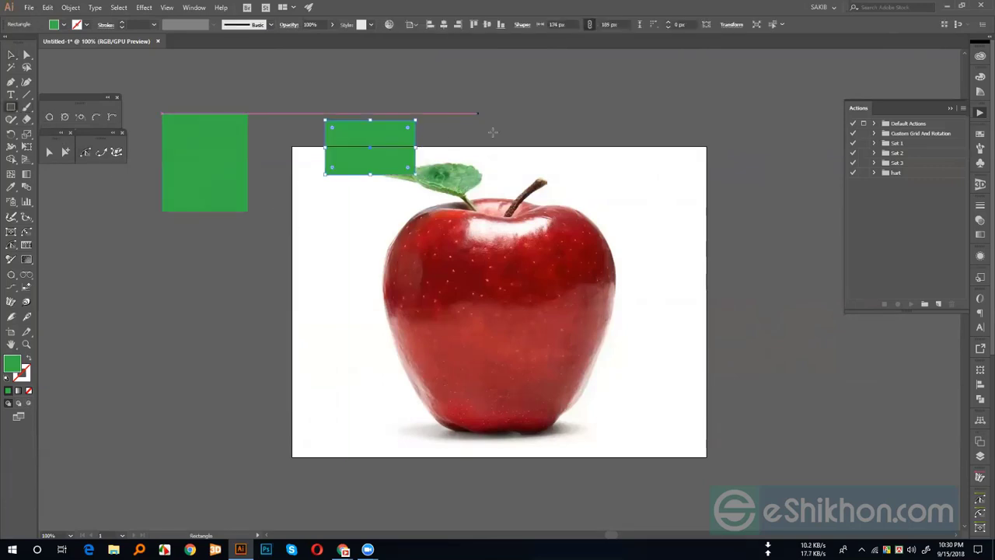
pyautogui.moveTo(482, 114); pyautogui.dragTo(535, 178)
pyautogui.moveTo(701, 210); pyautogui.dragTo(642, 133)
pyautogui.moveTo(756, 174); pyautogui.dragTo(805, 249)
pyautogui.moveTo(247, 249); pyautogui.dragTo(307, 333)
pyautogui.moveTo(343, 241); pyautogui.dragTo(434, 317)
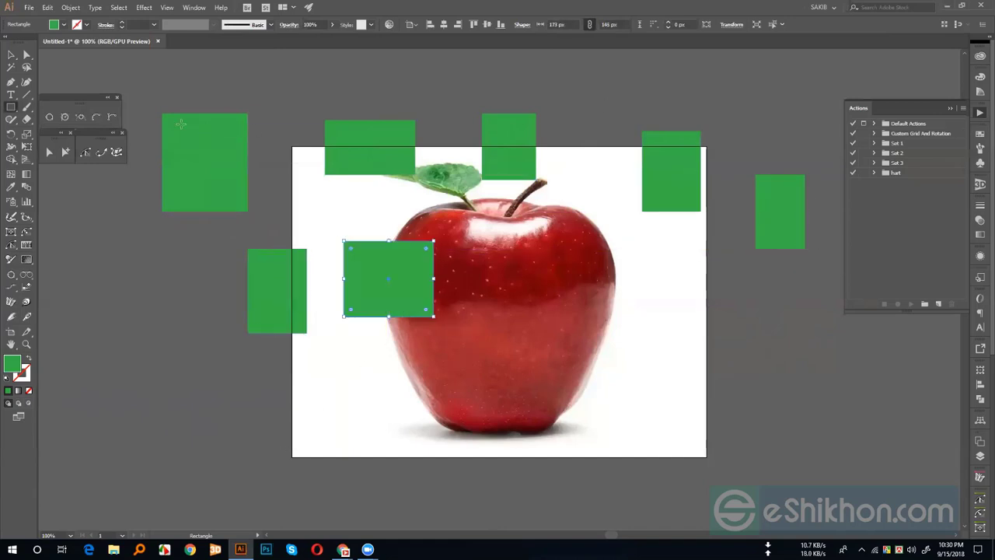
# Step: Create the action set Set 4 and start recording a new action named Action 1 in it
pyautogui.click(11, 55)
pyautogui.click(926, 302)
pyautogui.click(462, 280)
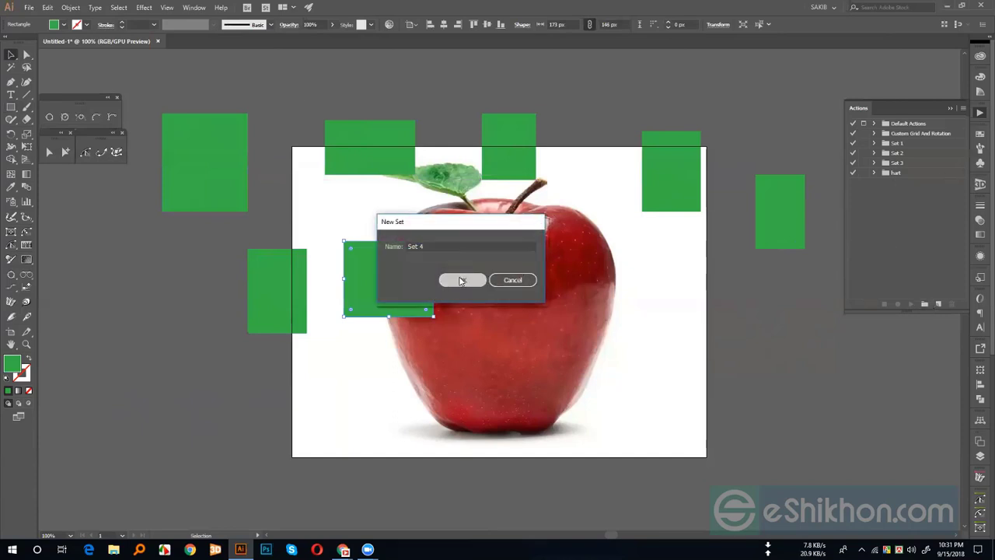
pyautogui.click(937, 305)
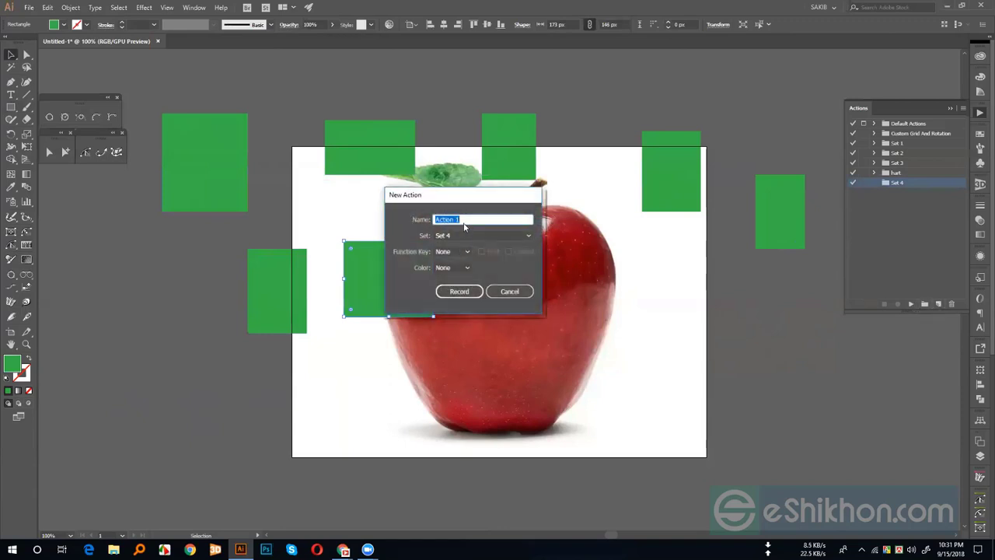
pyautogui.click(459, 291)
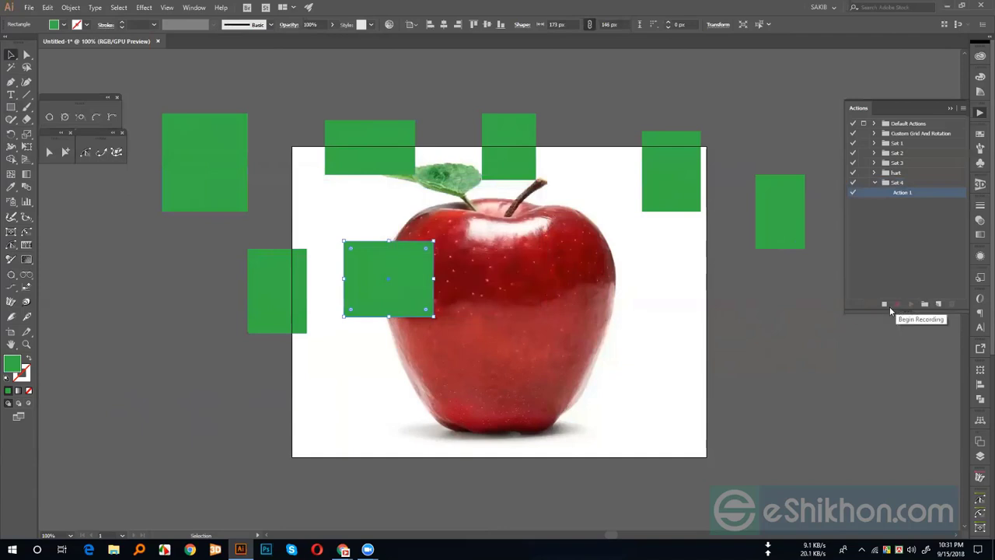
pyautogui.click(884, 305)
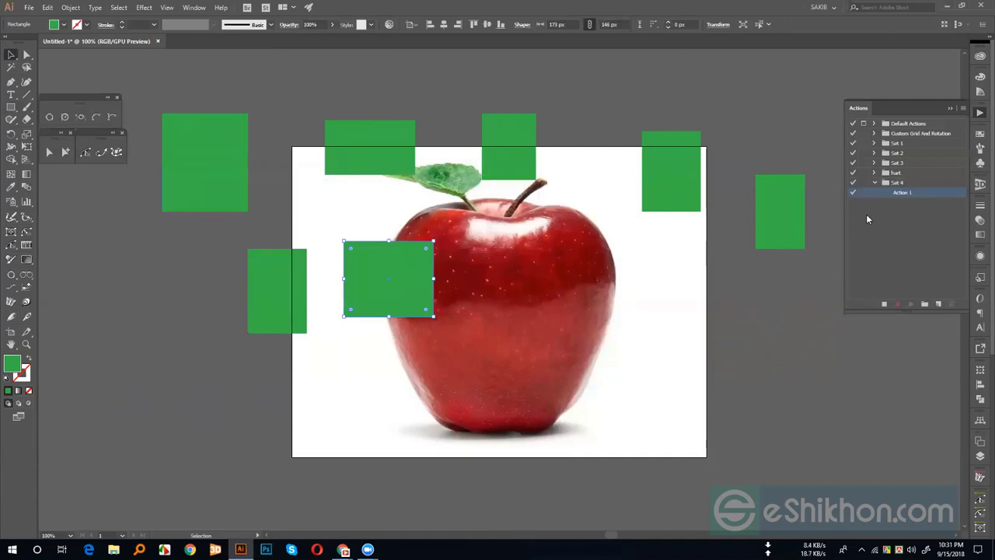
pyautogui.click(766, 274)
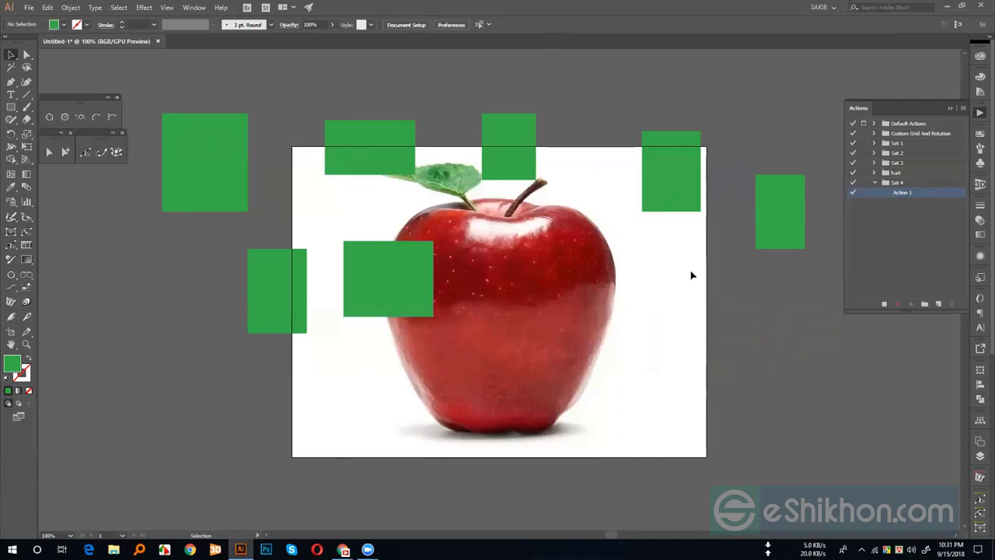
# Step: Set both the width and height of the green rectangle overlapping the apple's left side to 999 px
pyautogui.click(367, 286)
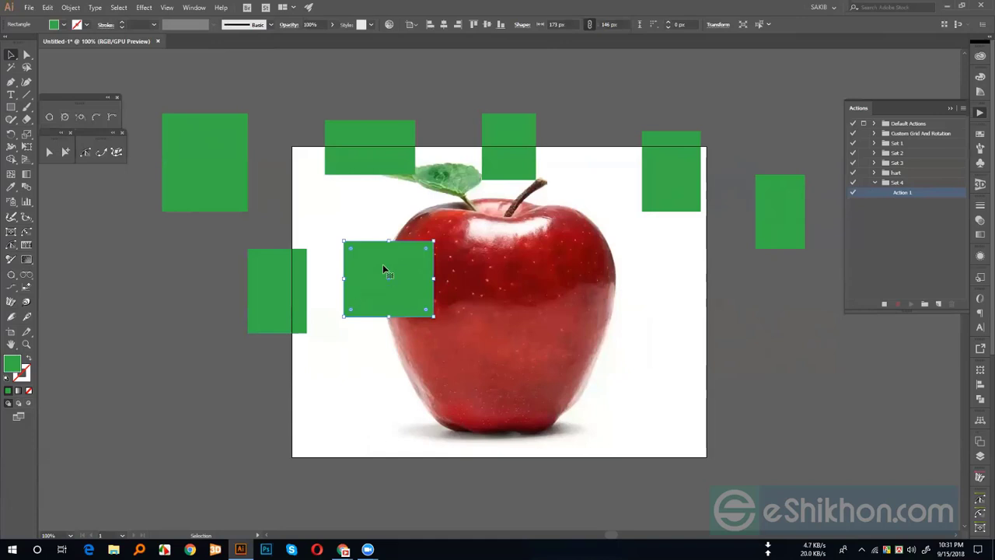
pyautogui.click(980, 374)
pyautogui.click(932, 381)
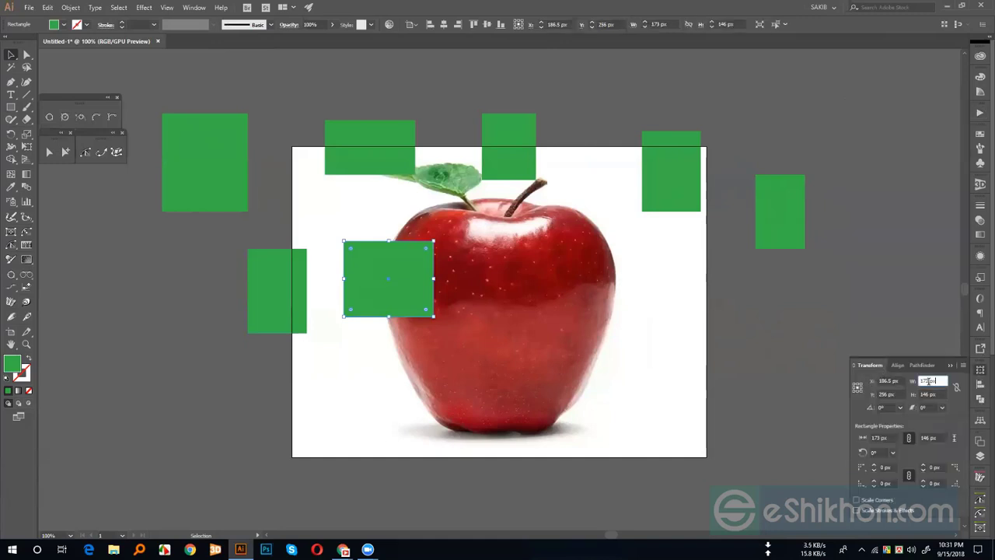
pyautogui.write('4')
pyautogui.write('999')
pyautogui.click(929, 394)
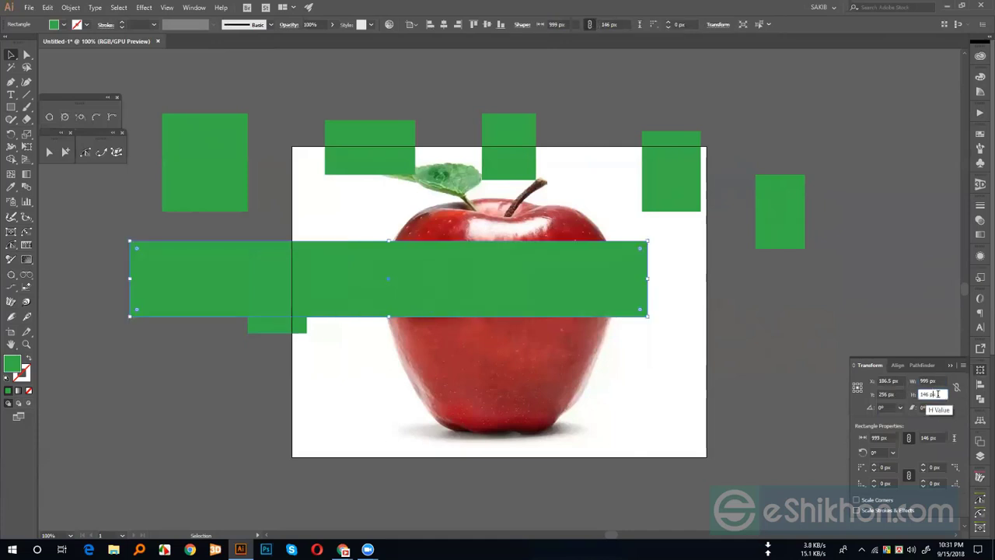
pyautogui.write('4')
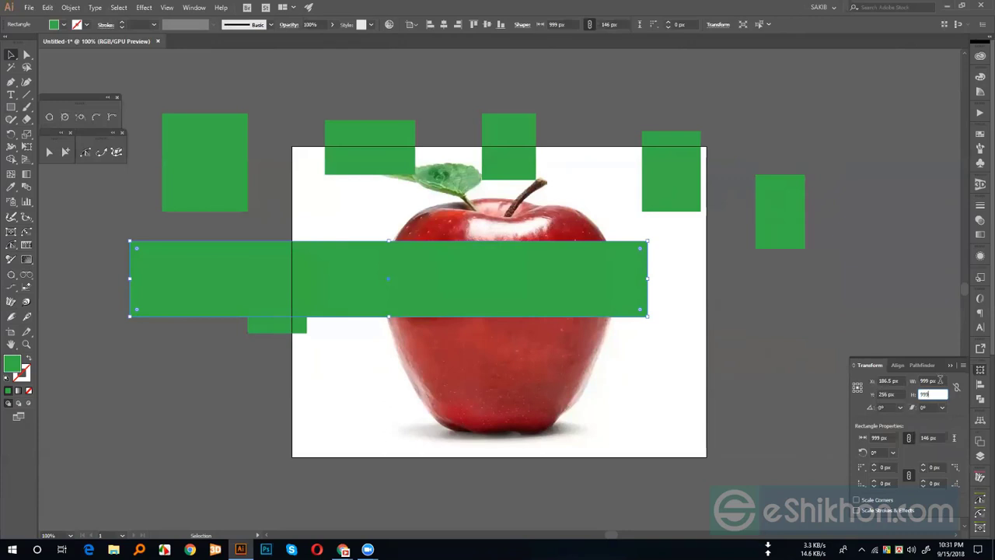
pyautogui.press('Tab')
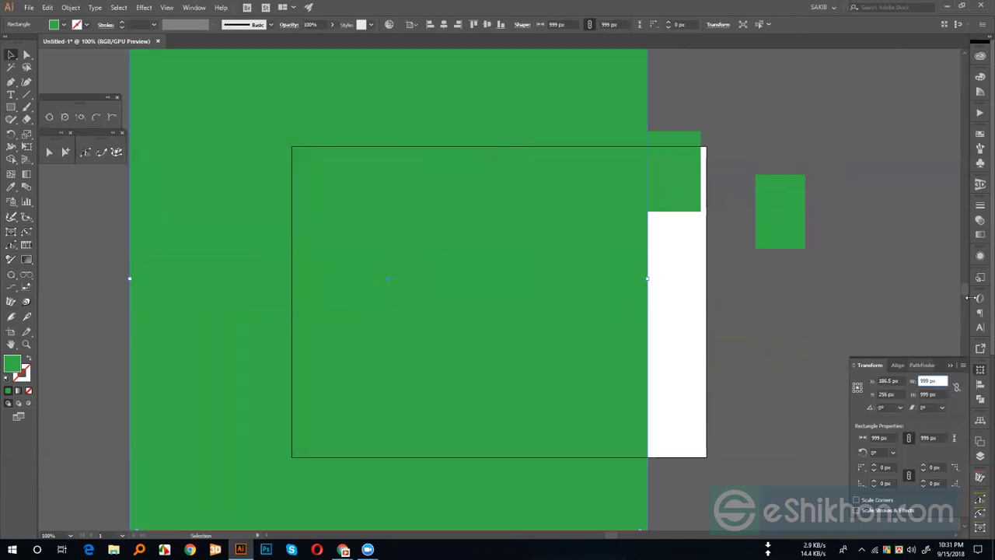
# Step: Stop recording Action 1, examine the details of its two recorded Transform Panel steps, and collapse the action
pyautogui.click(979, 112)
pyautogui.click(889, 305)
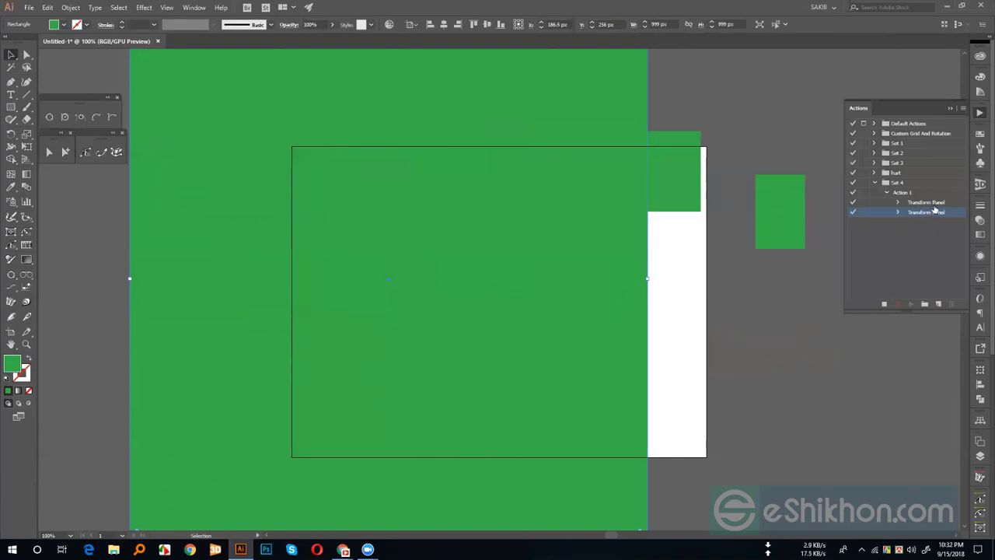
pyautogui.click(886, 304)
pyautogui.click(898, 202)
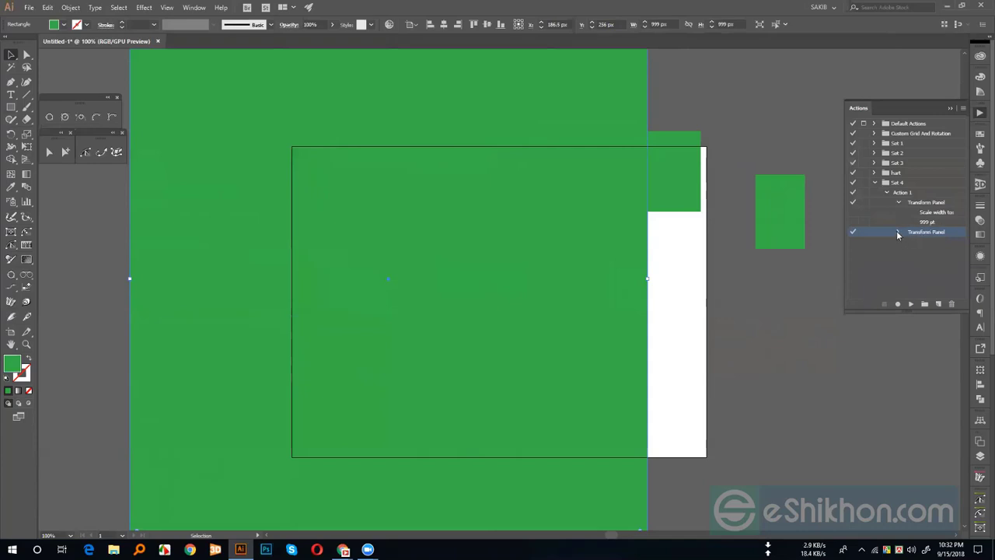
pyautogui.click(898, 232)
pyautogui.click(897, 233)
pyautogui.click(887, 192)
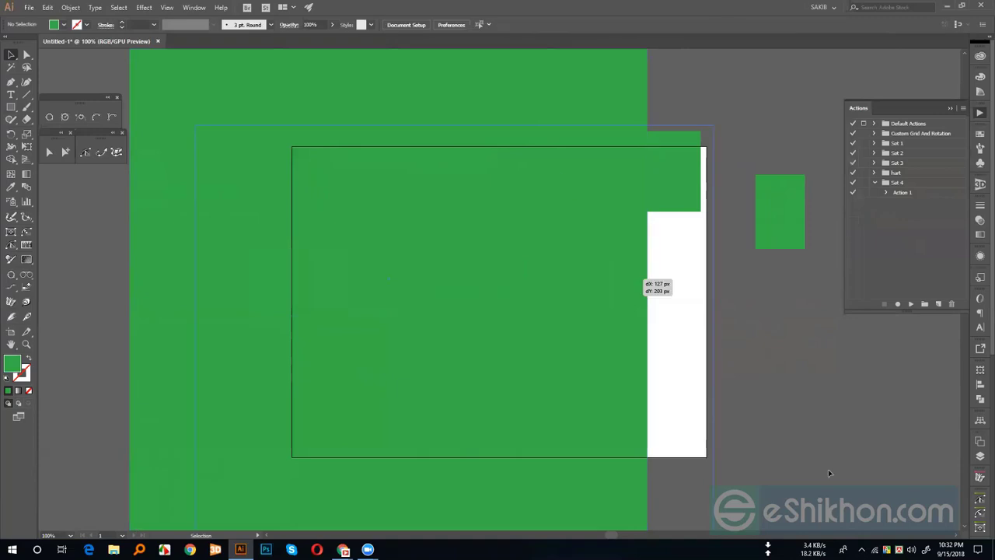
# Step: Move the enlarged square off the artboard's lower right and play Action 1 on the small rectangle at the artboard's upper right
pyautogui.moveTo(827, 469); pyautogui.dragTo(848, 273)
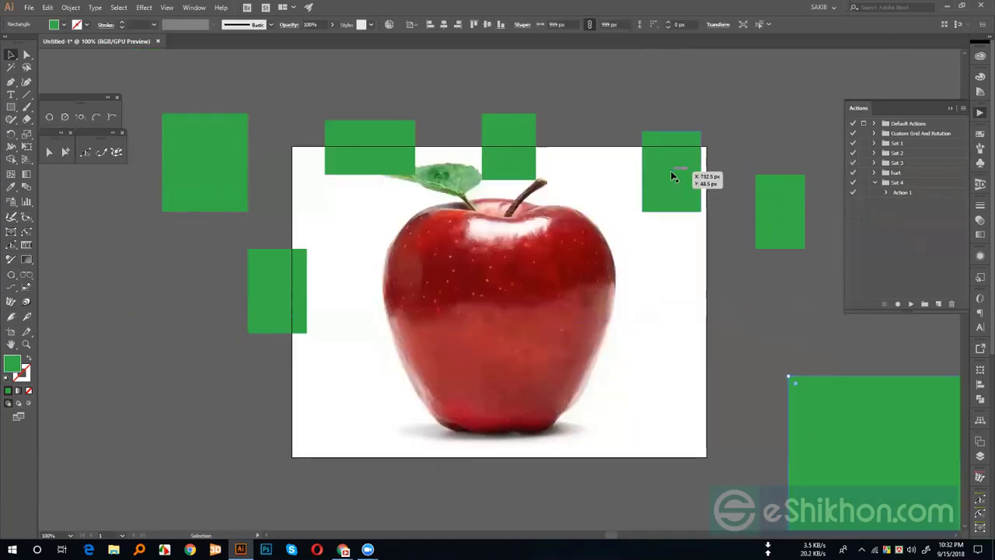
pyautogui.moveTo(666, 166); pyautogui.dragTo(611, 169)
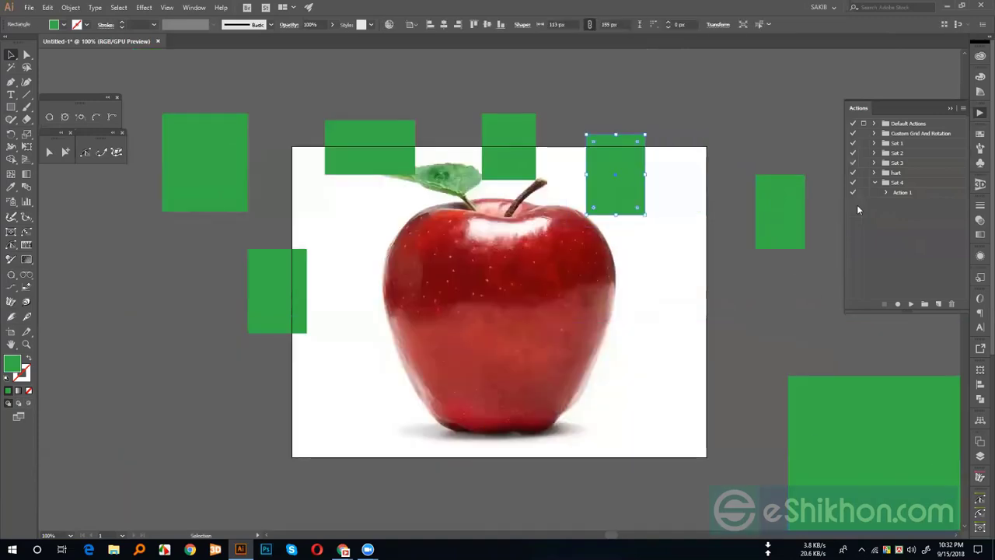
pyautogui.click(898, 192)
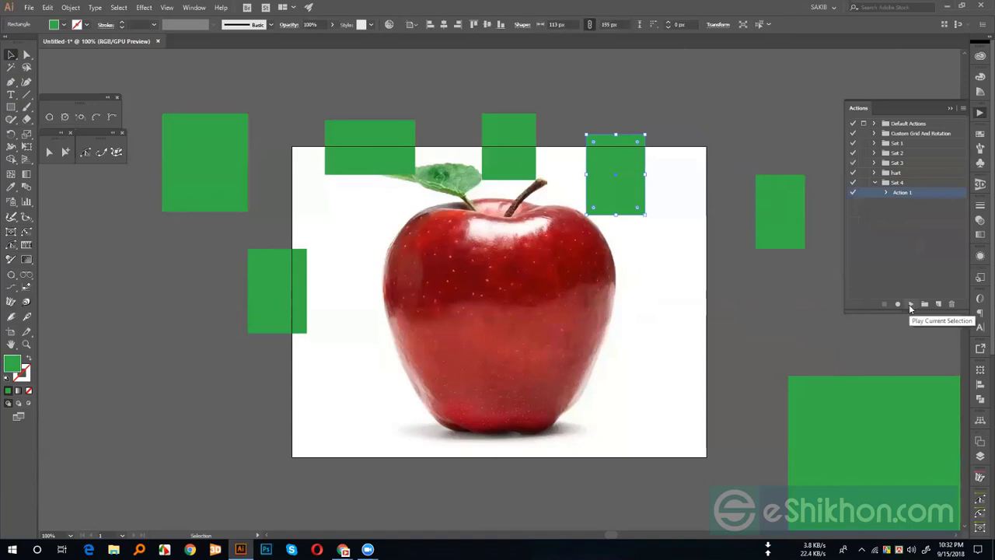
pyautogui.click(910, 305)
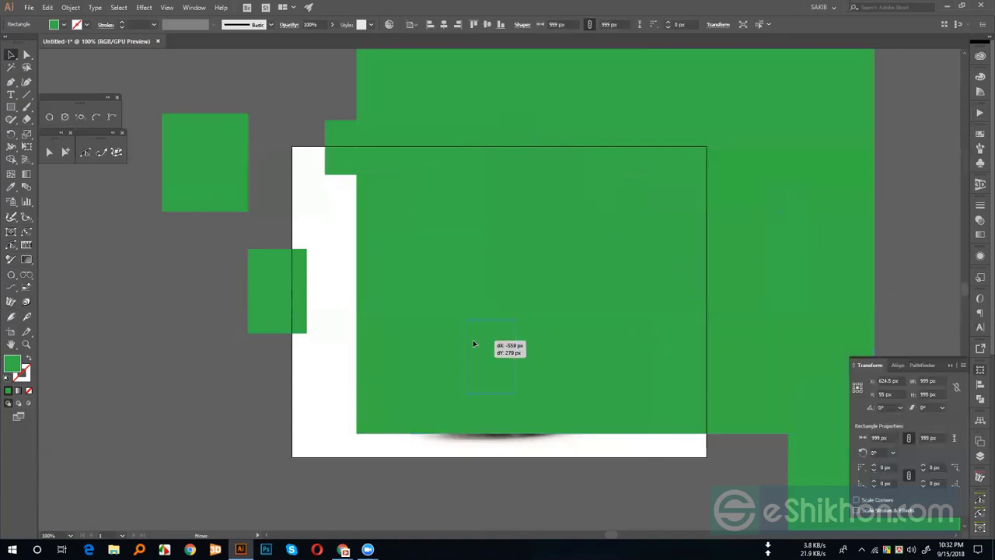
# Step: Move the enlarged square off the artboard's right side and play Action 1 on the rectangle beside the apple's stem
pyautogui.moveTo(548, 198); pyautogui.dragTo(242, 406)
pyautogui.moveTo(400, 264); pyautogui.dragTo(872, 212)
pyautogui.click(498, 155)
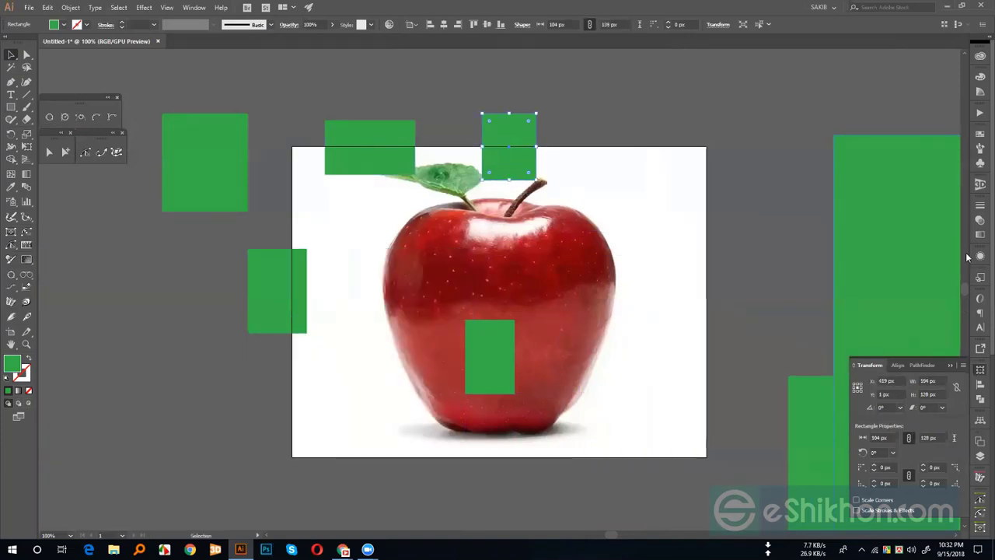
pyautogui.click(980, 113)
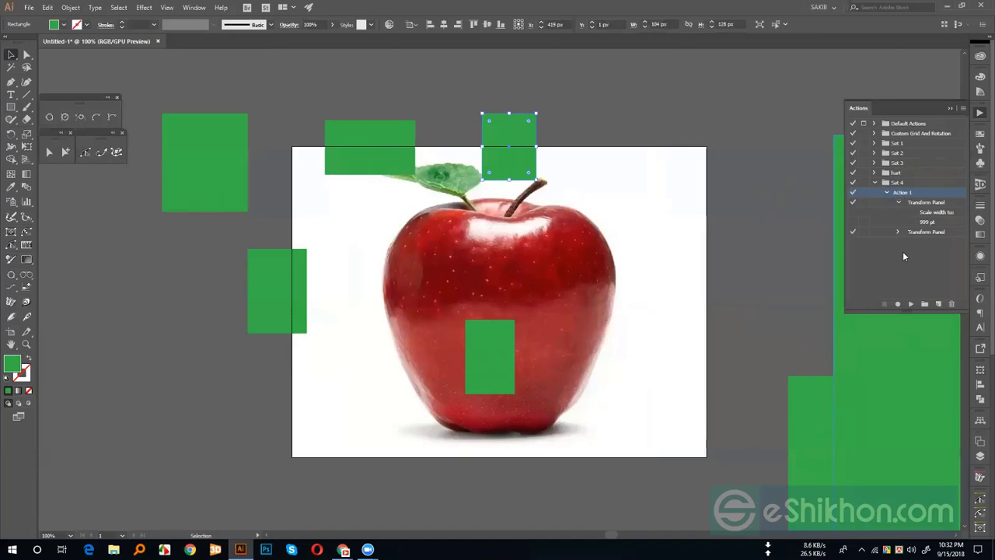
pyautogui.click(910, 304)
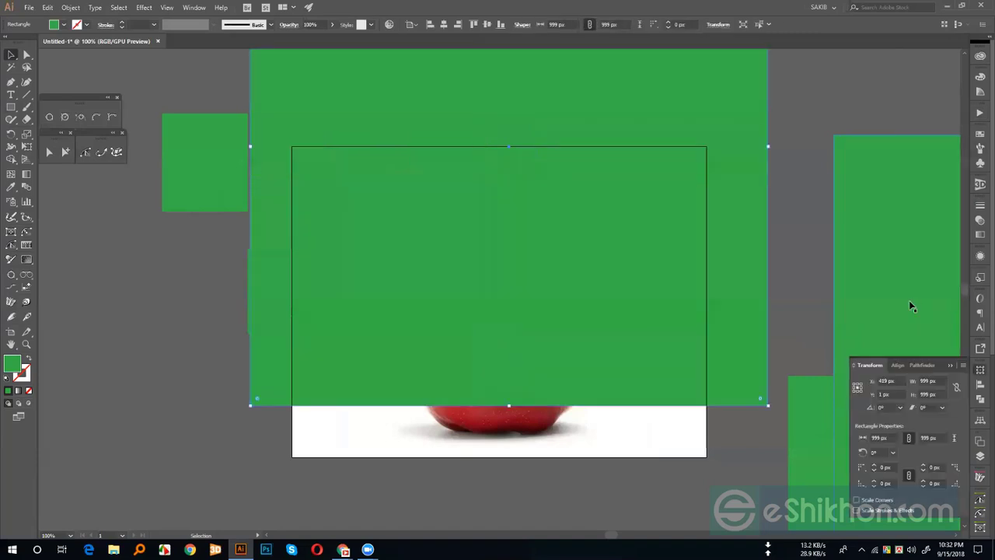
# Step: Move the new enlarged square to the artboard's lower right and play Action 1 on the wide rectangle above the apple's leaf
pyautogui.moveTo(624, 239); pyautogui.dragTo(793, 509)
pyautogui.click(370, 168)
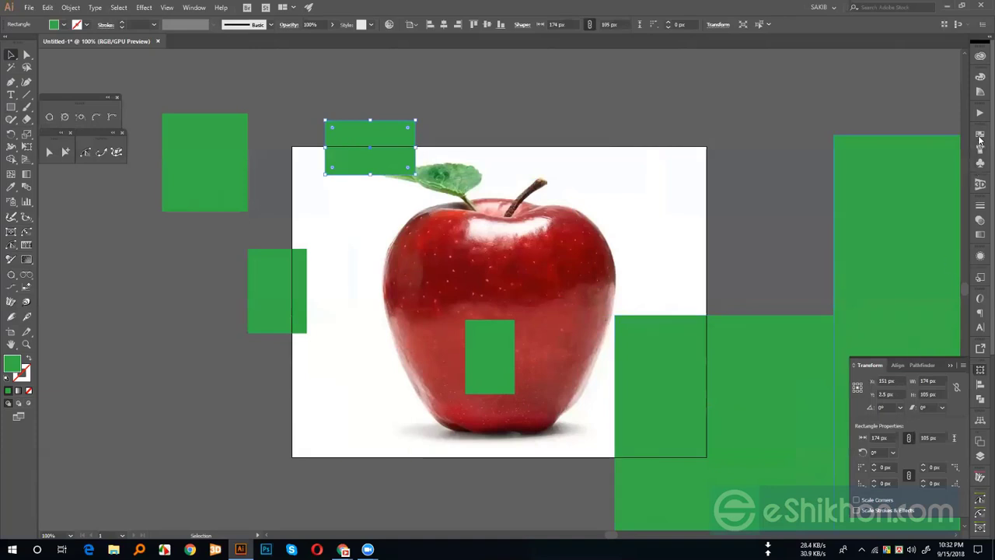
pyautogui.click(979, 112)
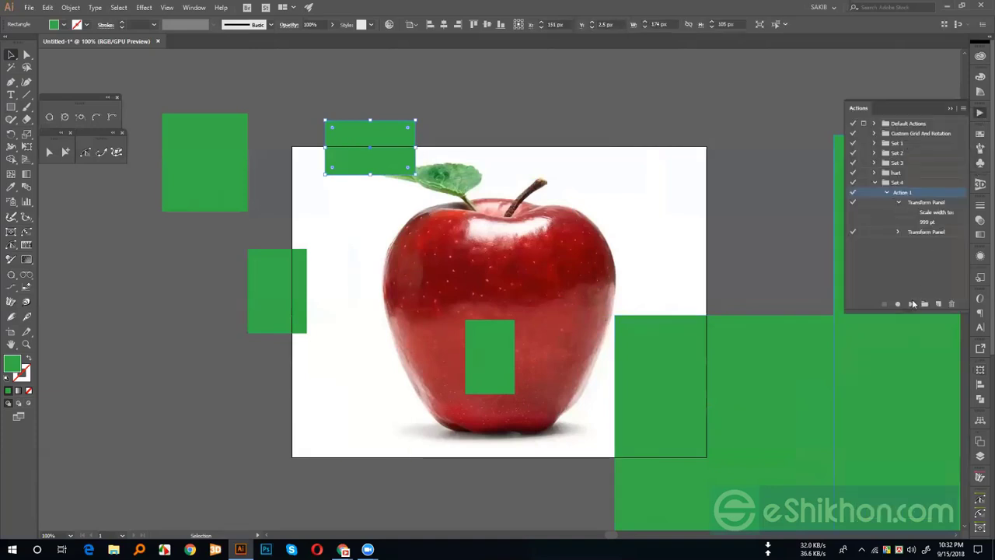
pyautogui.click(911, 303)
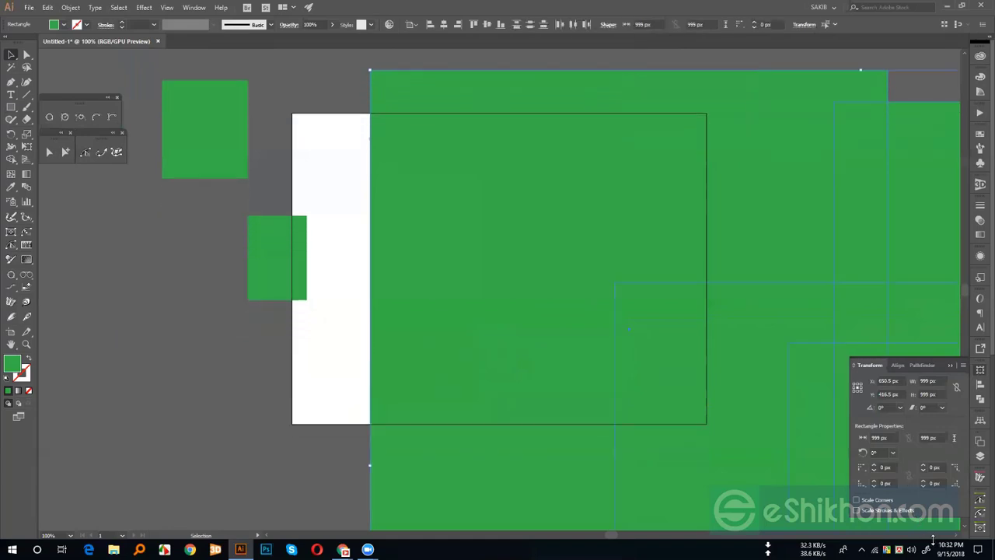
# Step: Delete the enlarged squares, the rectangles on the apple and on the artboard's left edge, and the apple image
pyautogui.hotkey('ctrl', 'z')
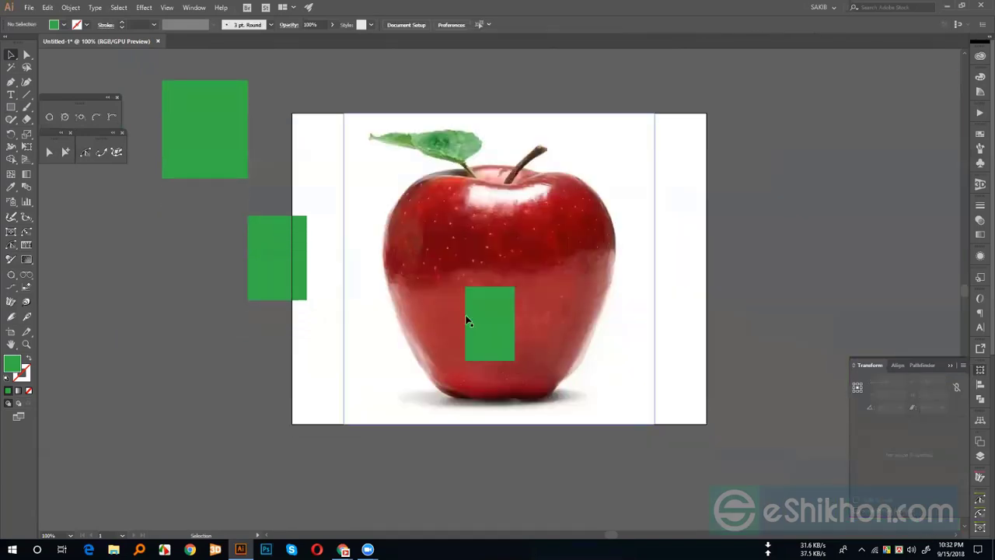
pyautogui.click(466, 319)
pyautogui.press('Delete')
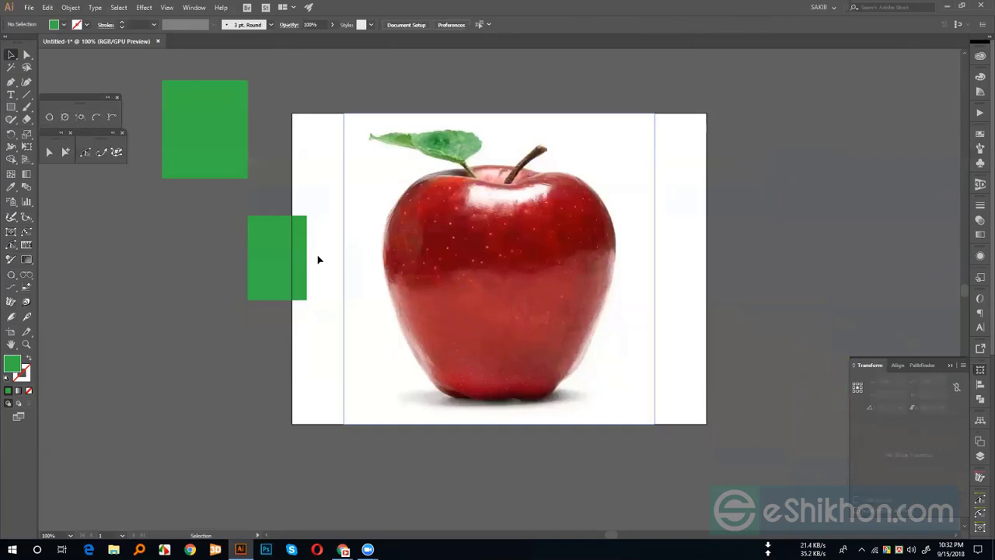
pyautogui.click(281, 240)
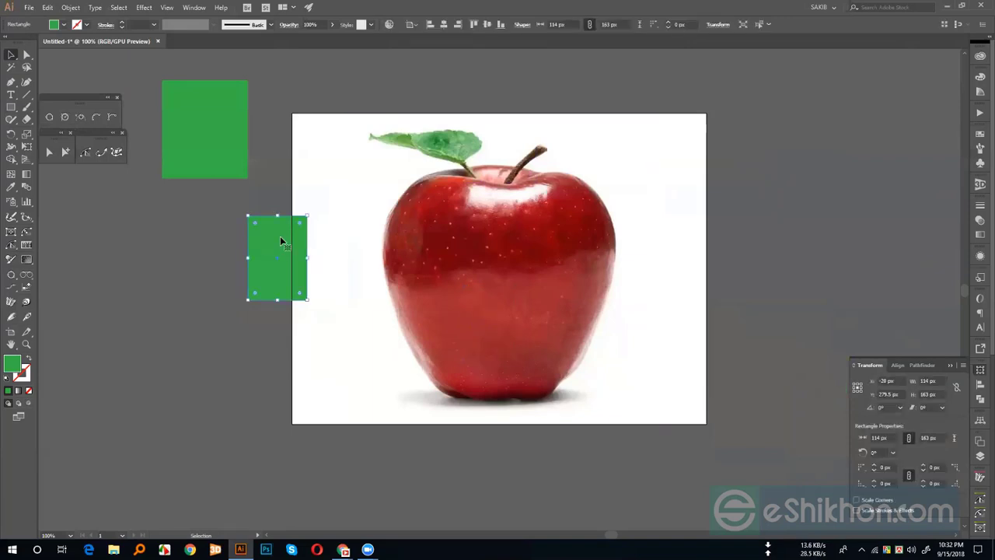
pyautogui.press('Delete')
pyautogui.click(524, 288)
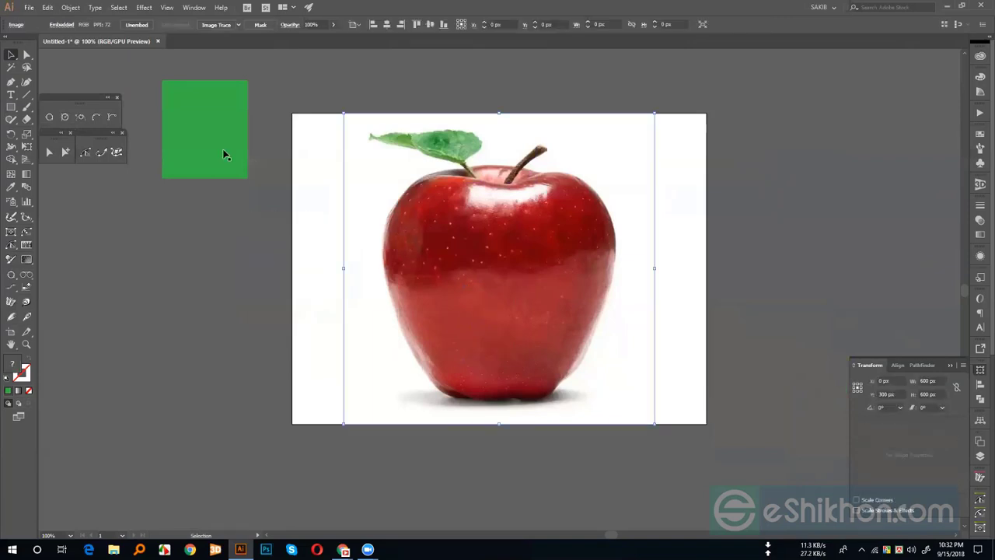
pyautogui.press('Delete')
# Step: With the remaining green rectangle selected, collapse Set 4 and expand the Custom Grid And Rotation action set
pyautogui.click(202, 138)
pyautogui.click(979, 112)
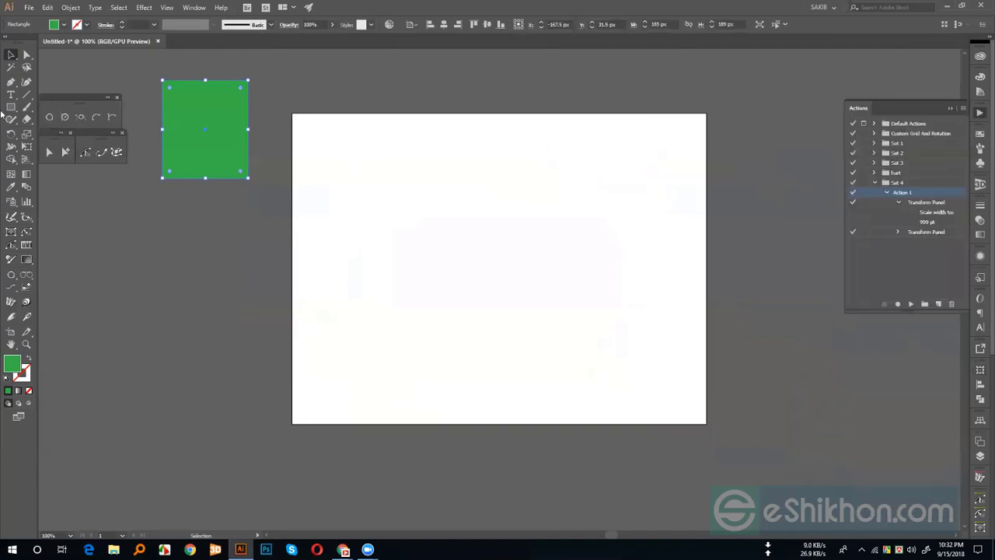
pyautogui.click(874, 182)
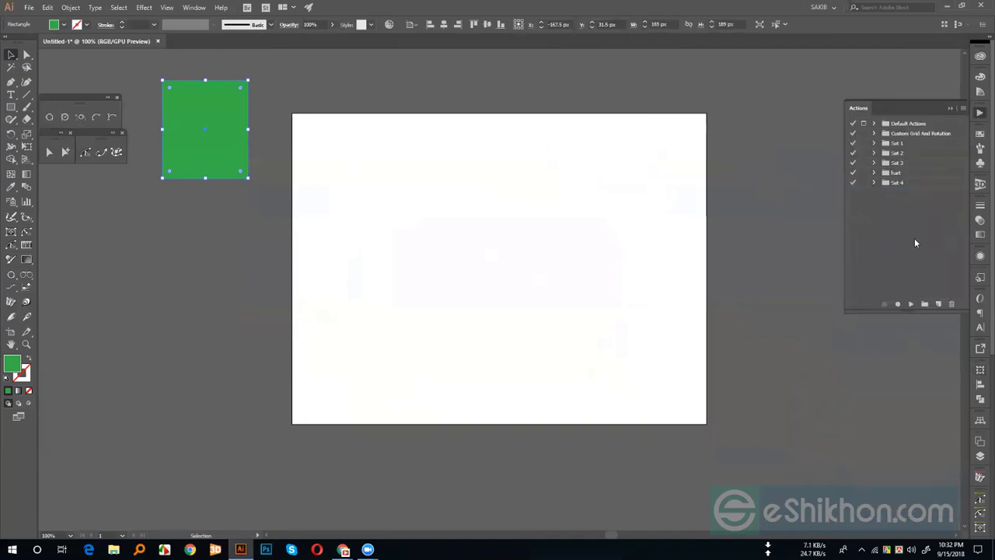
pyautogui.click(905, 134)
pyautogui.click(875, 133)
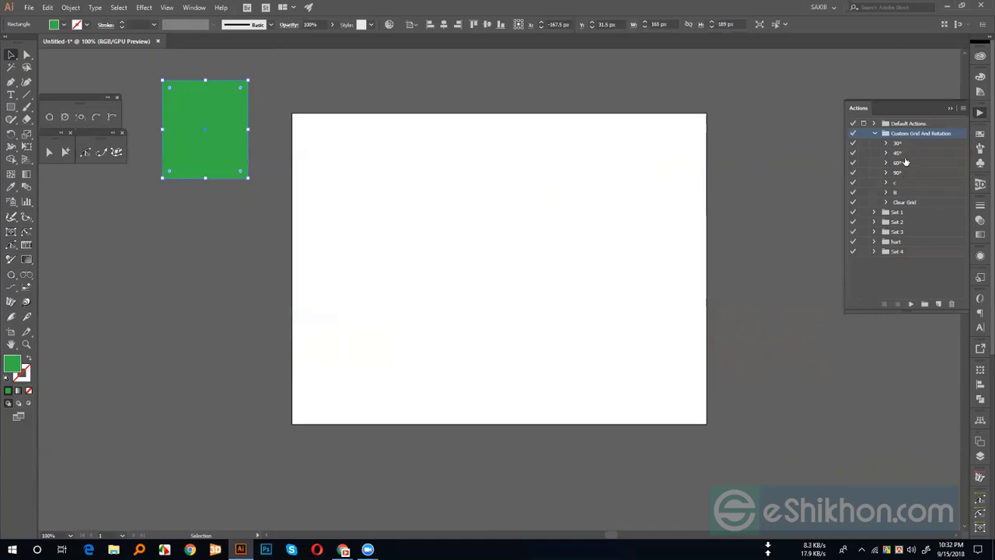
# Step: Go through the 30°, 45°, 60° and 90° actions and play the 30° action
pyautogui.click(903, 144)
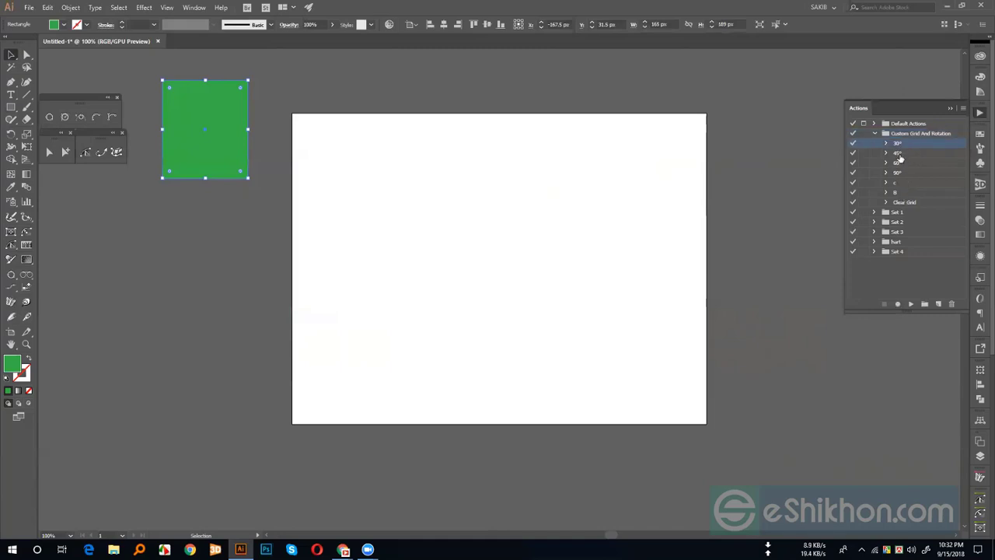
pyautogui.click(902, 153)
pyautogui.click(898, 163)
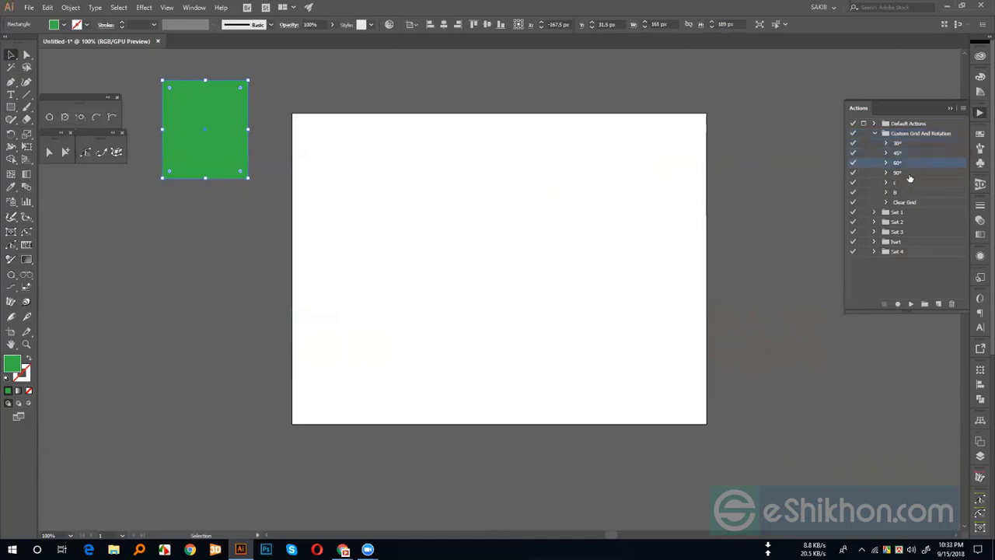
pyautogui.click(907, 173)
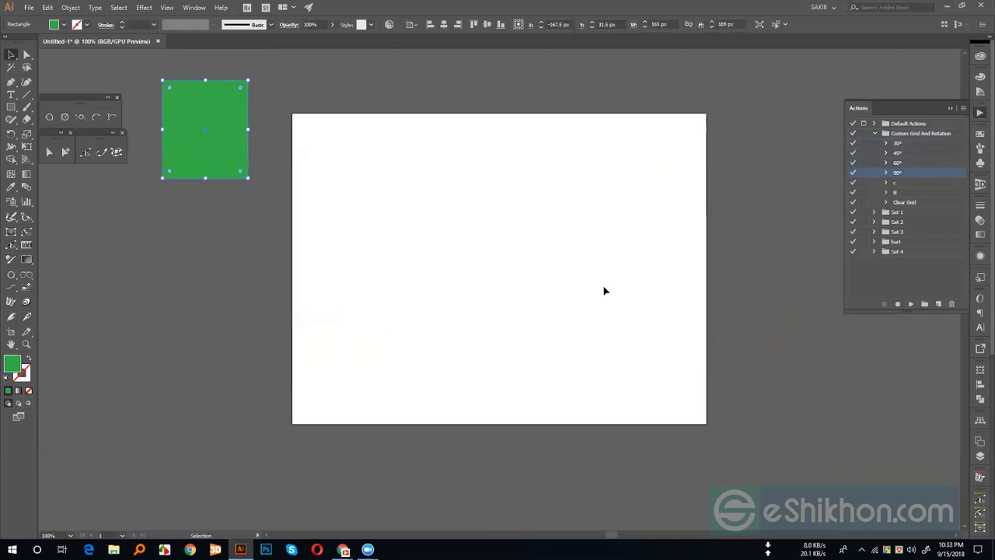
pyautogui.click(902, 153)
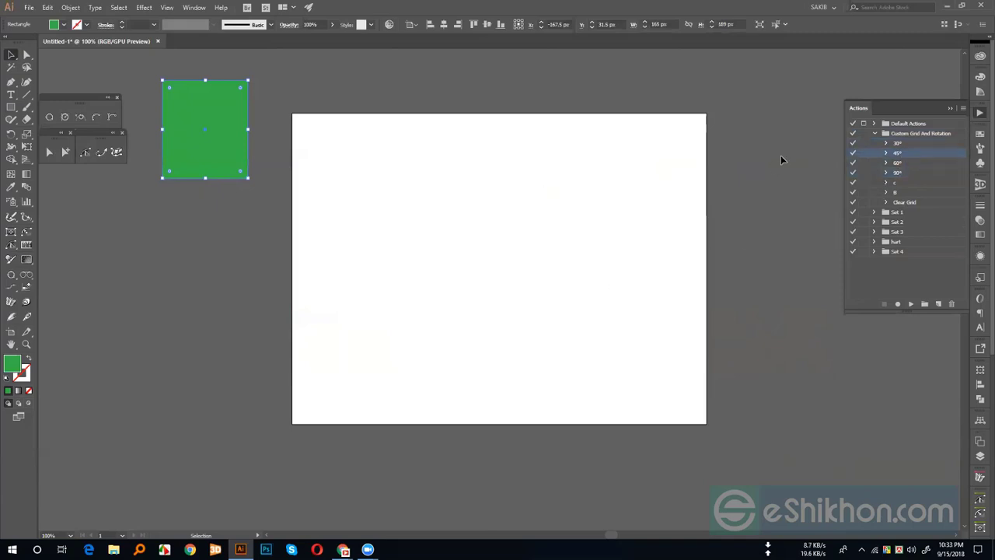
pyautogui.click(894, 143)
pyautogui.click(909, 303)
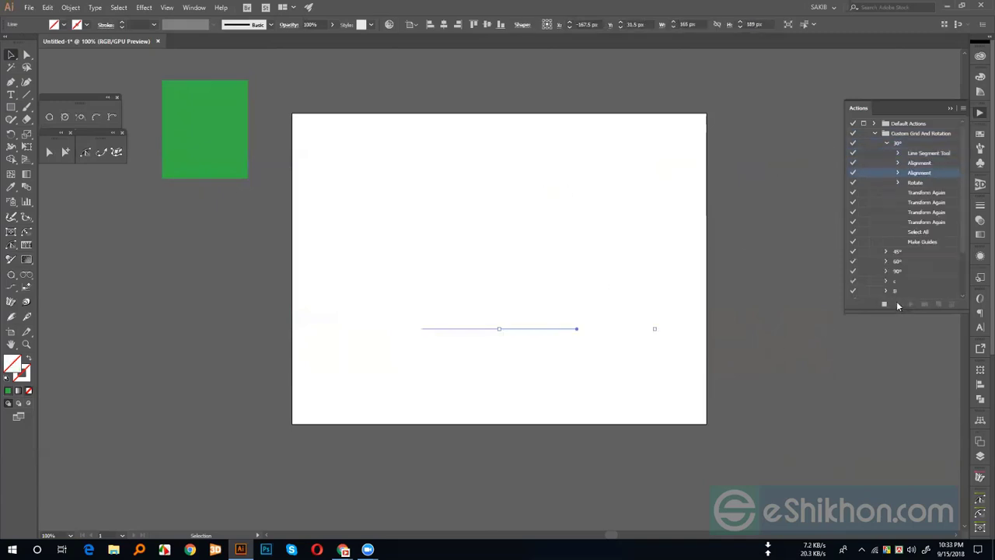
# Step: Examine the radial guide lines at the artboard's centre and how they respond to selection
pyautogui.moveTo(389, 172); pyautogui.dragTo(638, 398)
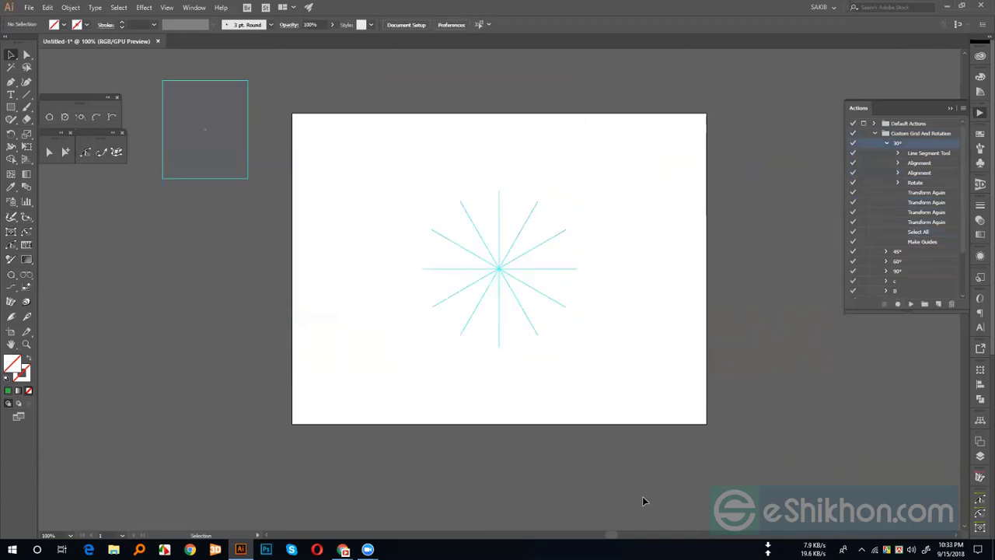
pyautogui.hotkey('ctrl', '+')
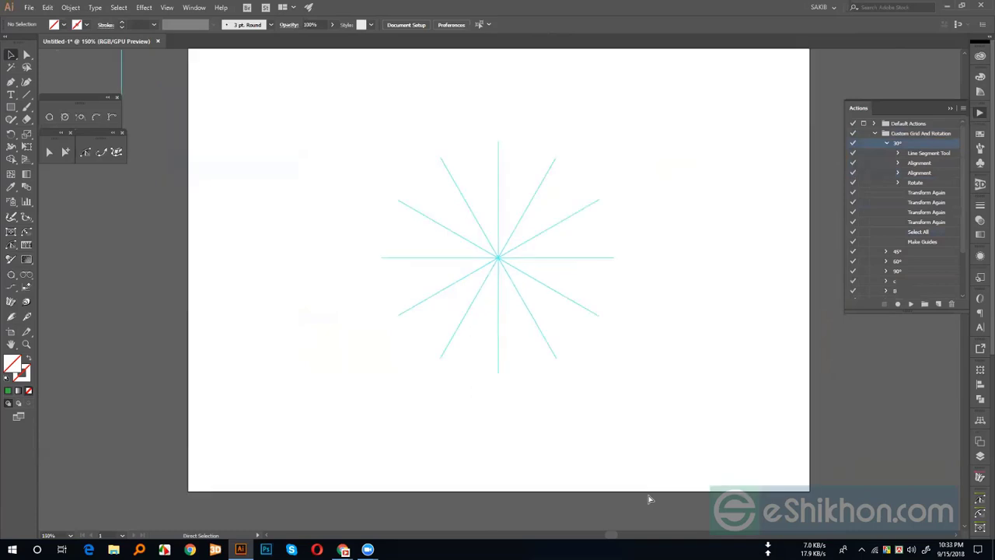
pyautogui.press('a')
pyautogui.press('v')
pyautogui.hotkey('ctrl', '-')
pyautogui.hotkey('ctrl', '-')
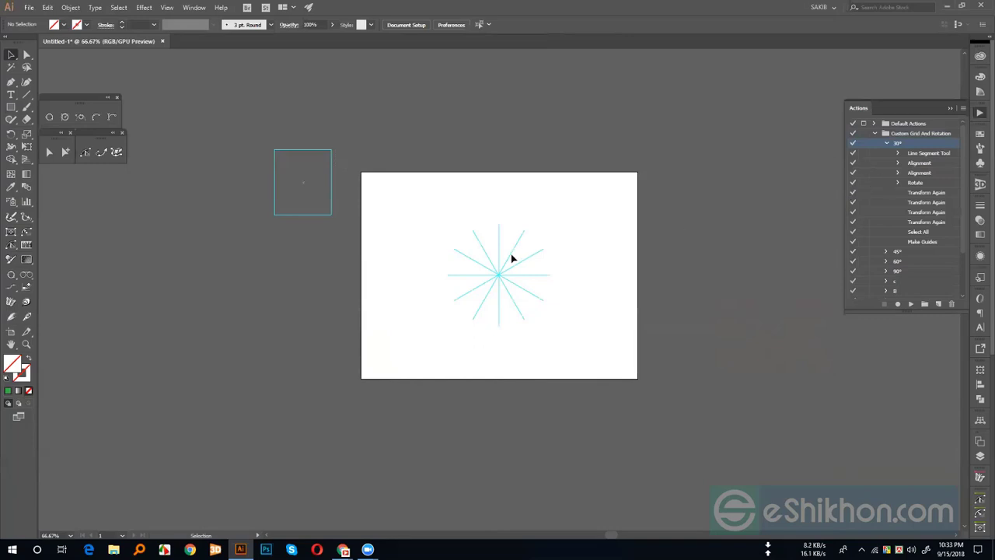
pyautogui.moveTo(434, 207); pyautogui.dragTo(566, 363)
# Step: Collapse the 30° action and clear all guides from the document with the Clear Guides command
pyautogui.click(885, 143)
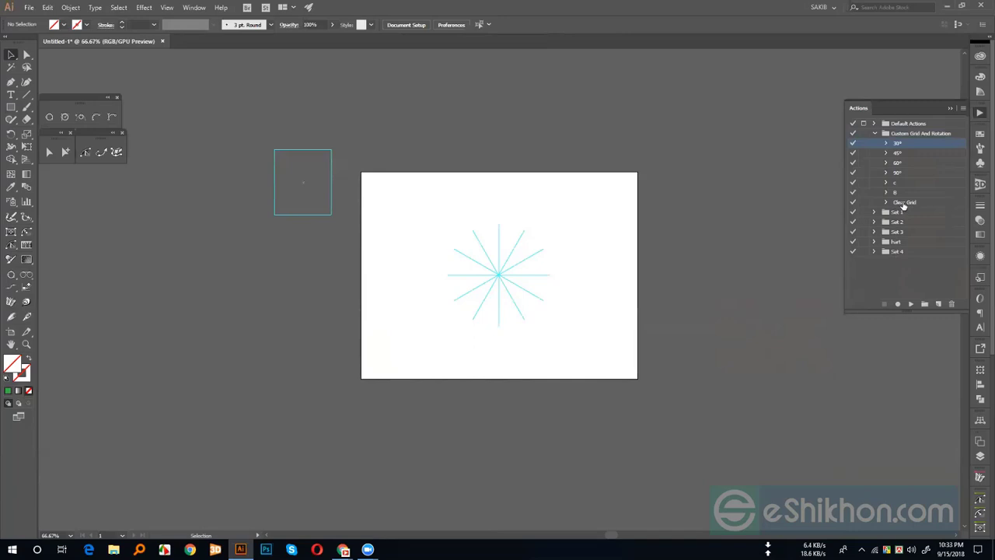
pyautogui.click(166, 7)
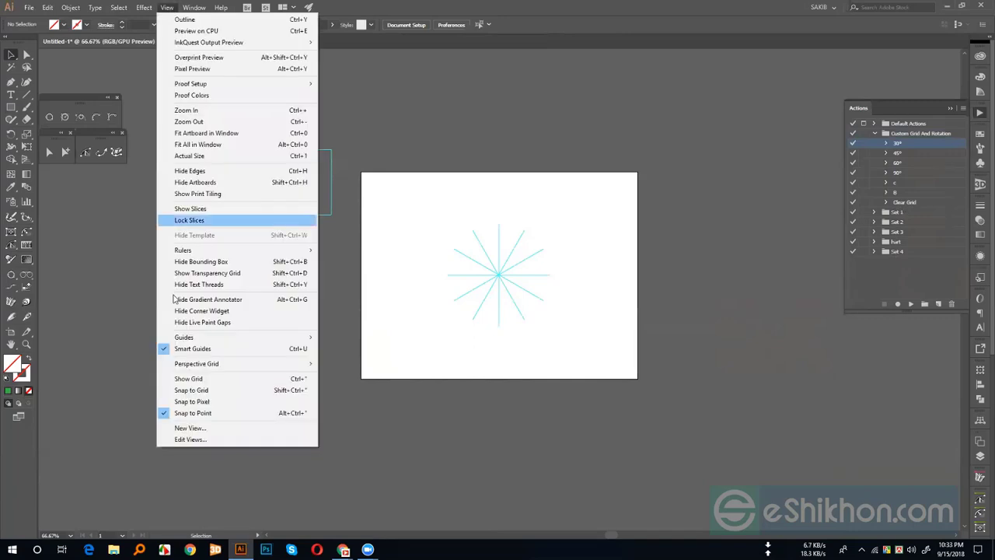
pyautogui.moveTo(264, 337)
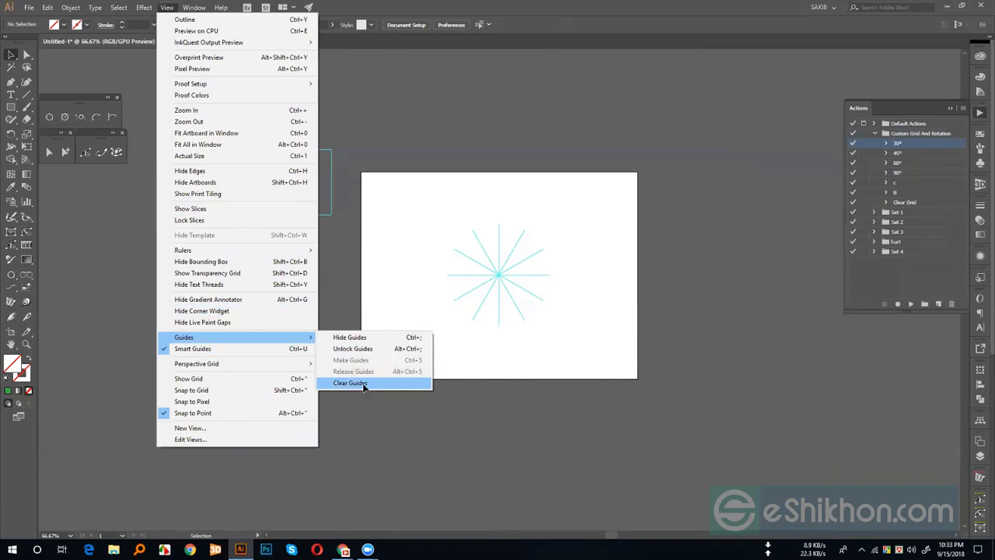
pyautogui.click(363, 384)
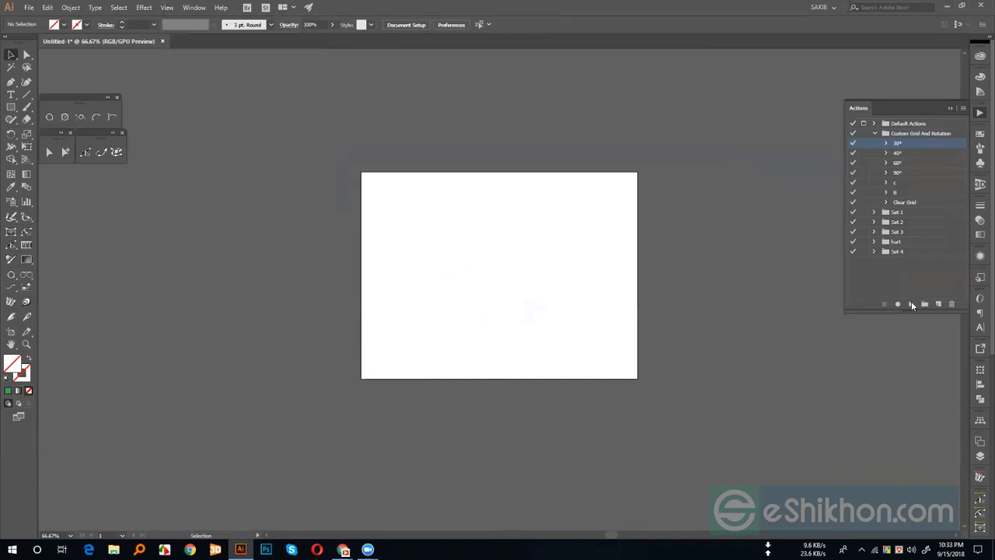
# Step: Play the 30° action again, and remove the resulting guides by playing the Clear Grid action
pyautogui.click(910, 306)
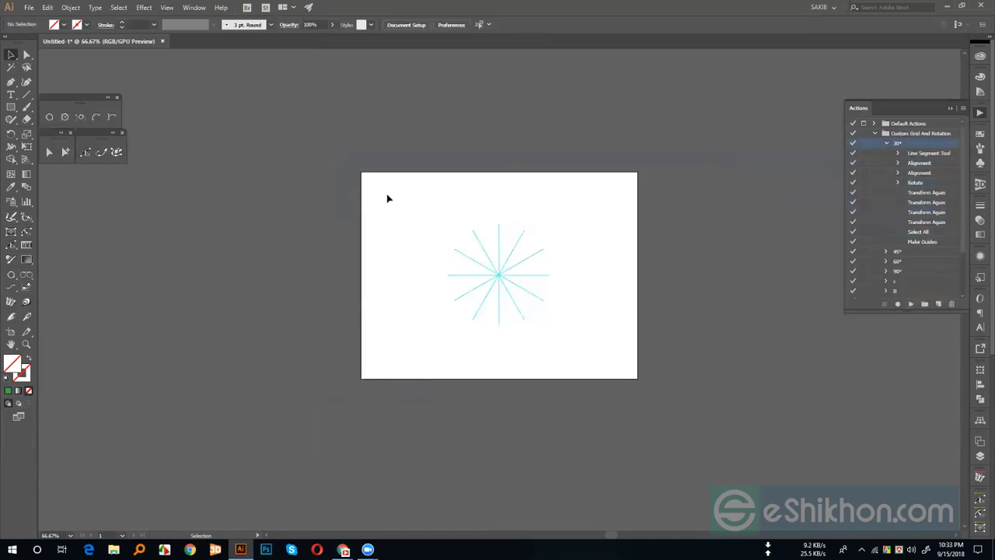
pyautogui.moveTo(388, 198); pyautogui.dragTo(640, 401)
pyautogui.click(887, 142)
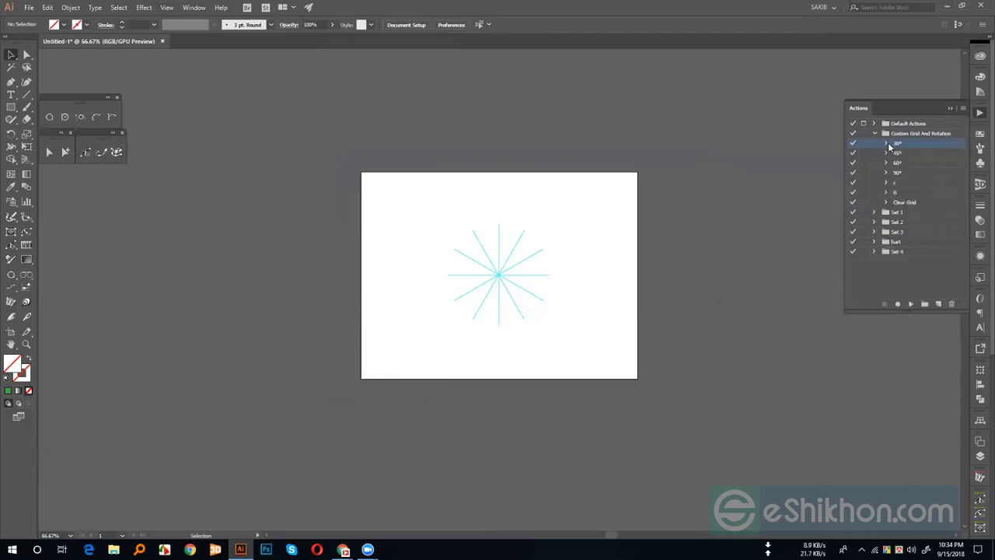
pyautogui.click(904, 203)
pyautogui.click(909, 305)
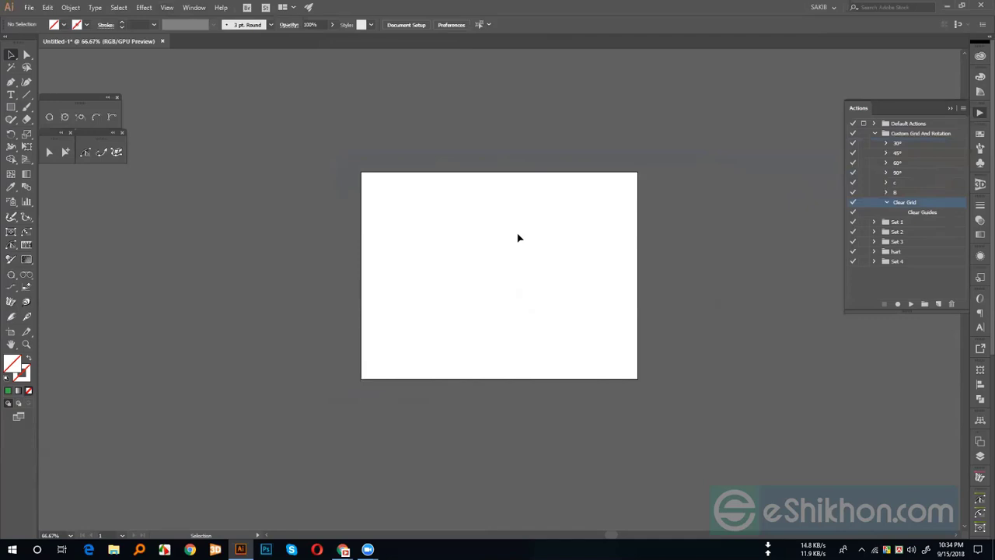
pyautogui.click(887, 202)
# Step: Draw several freehand rectangles around the artboard, including one about 78 × 126 px over its lower-left corner
pyautogui.click(11, 106)
pyautogui.moveTo(210, 116); pyautogui.dragTo(725, 197)
pyautogui.moveTo(639, 231); pyautogui.dragTo(370, 392)
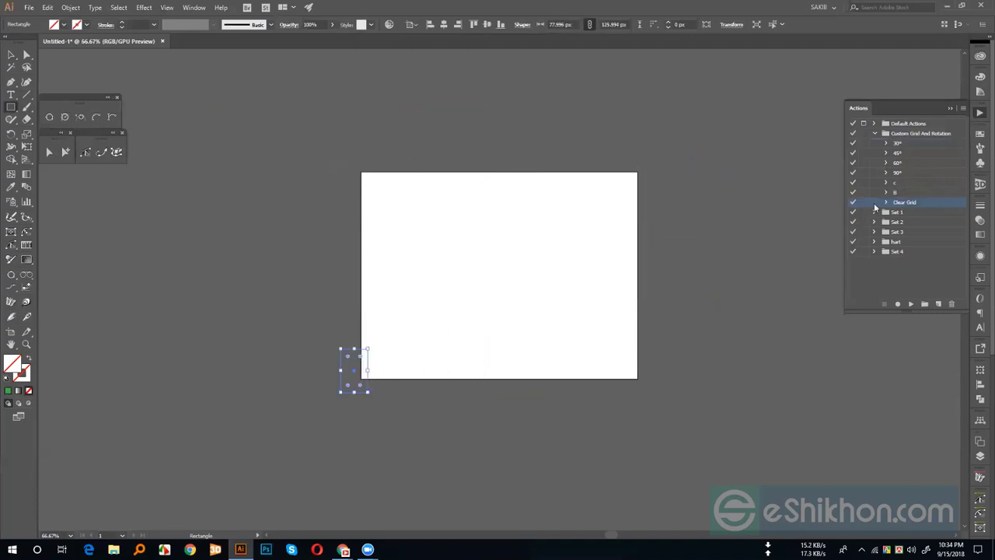
# Step: Play the 30° action with the drawn rectangles in the document and collapse its list of steps
pyautogui.click(898, 145)
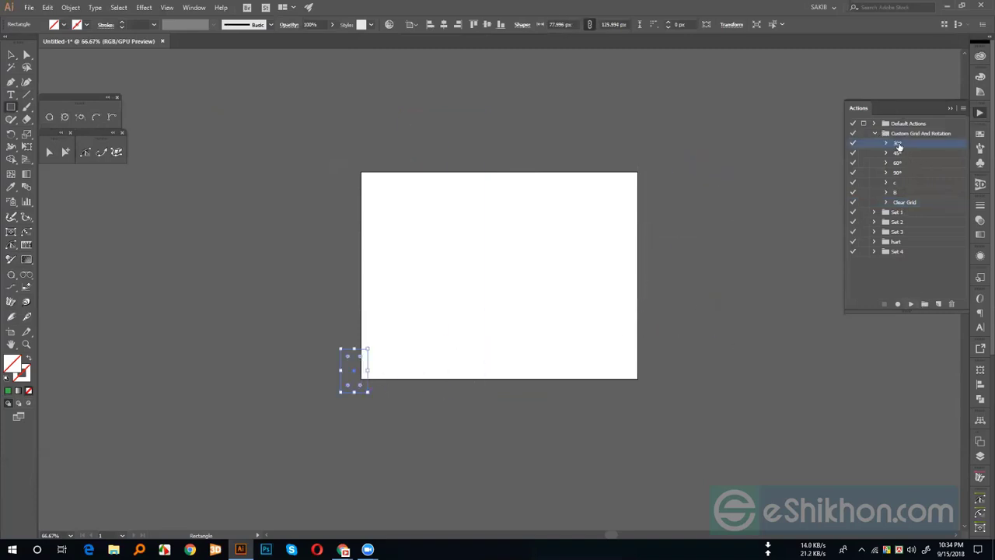
pyautogui.click(909, 303)
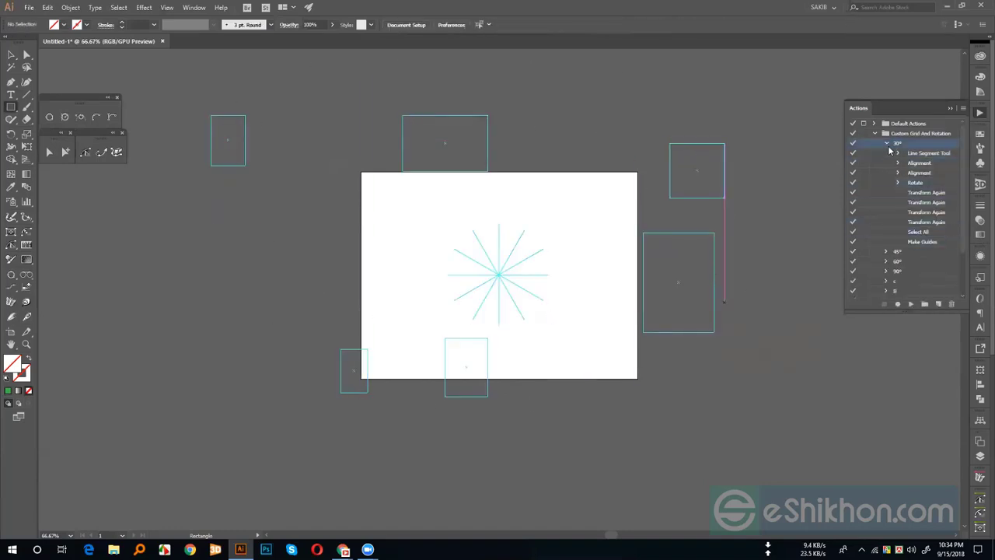
pyautogui.click(886, 143)
# Step: Clear all guides by playing the Clear Grid action, and rebuild the radial grid on the empty artboard with the 30° action
pyautogui.click(906, 202)
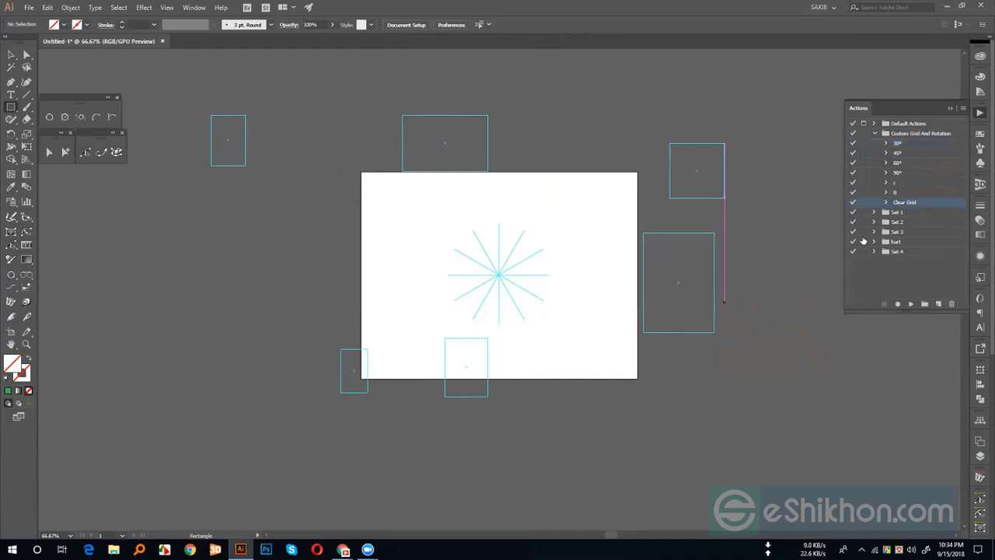
pyautogui.click(910, 304)
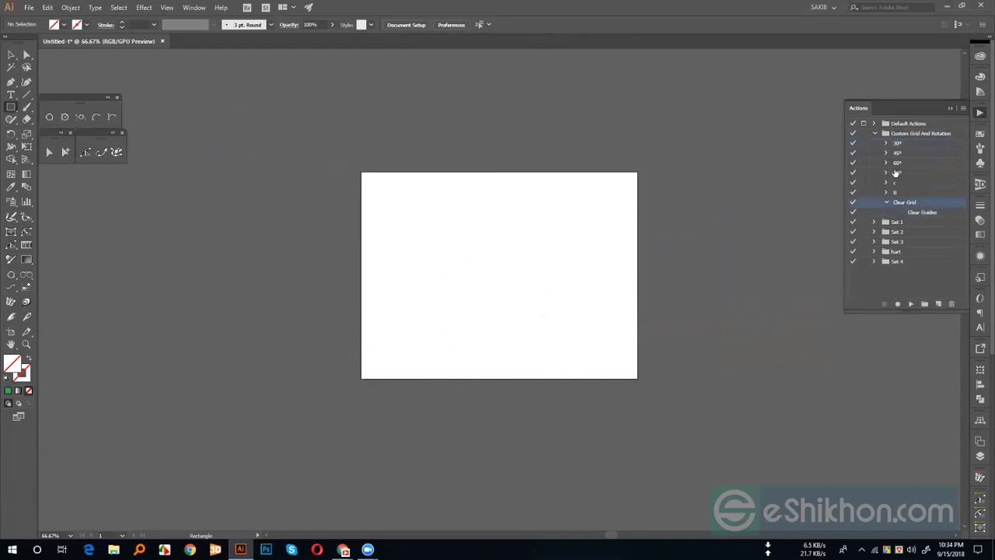
pyautogui.click(911, 145)
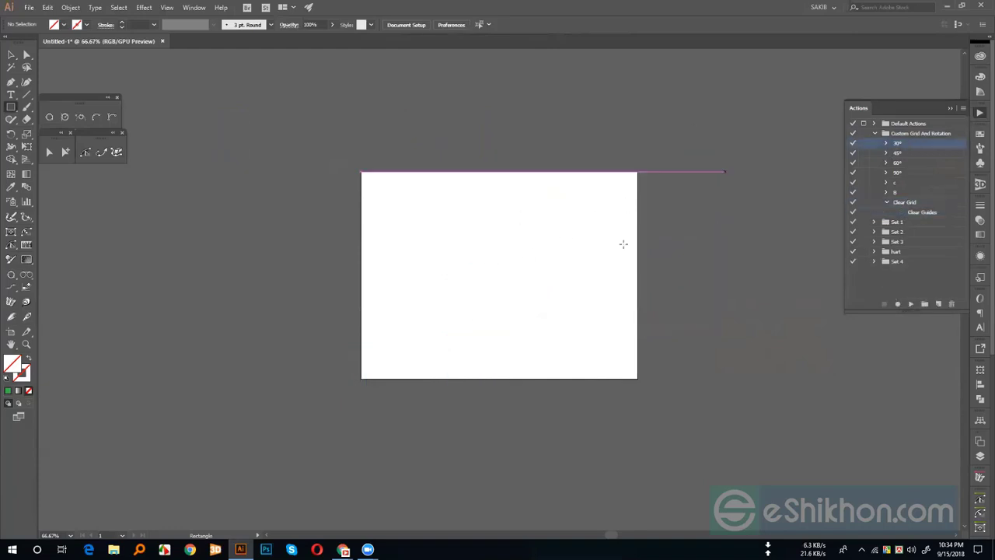
pyautogui.click(910, 304)
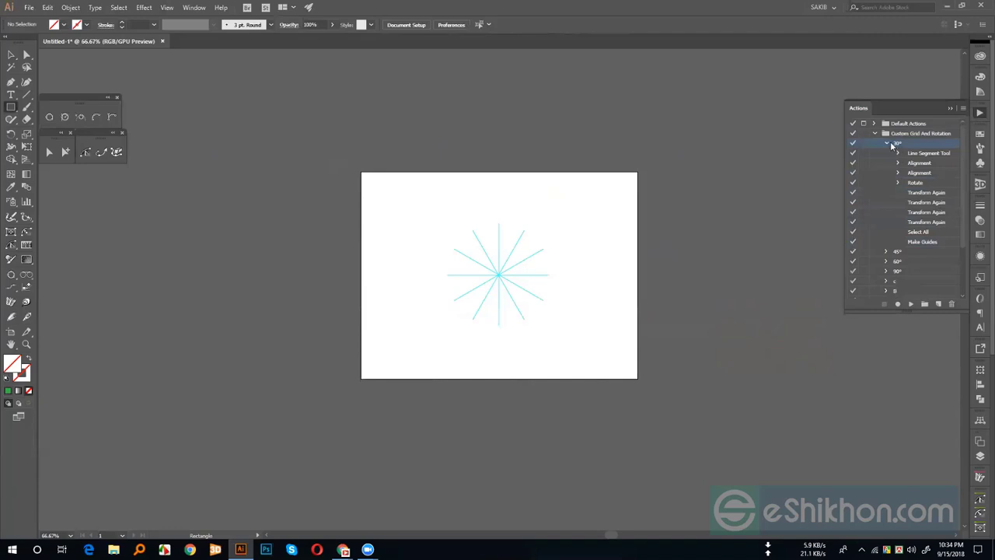
# Step: Collapse the 30° action's steps and play the c action to create a ring of leaf shapes around the radial grid's centre
pyautogui.click(886, 143)
pyautogui.click(896, 183)
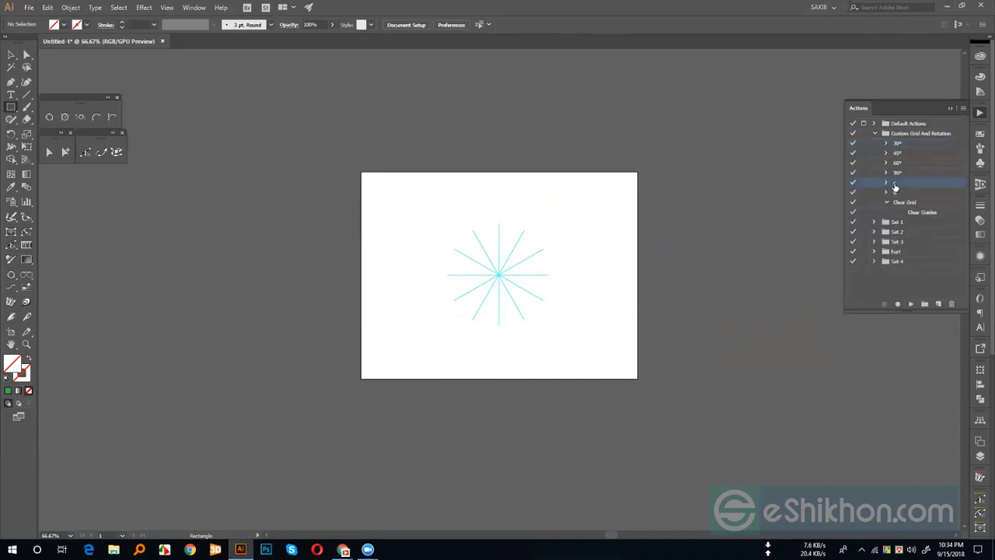
pyautogui.click(923, 193)
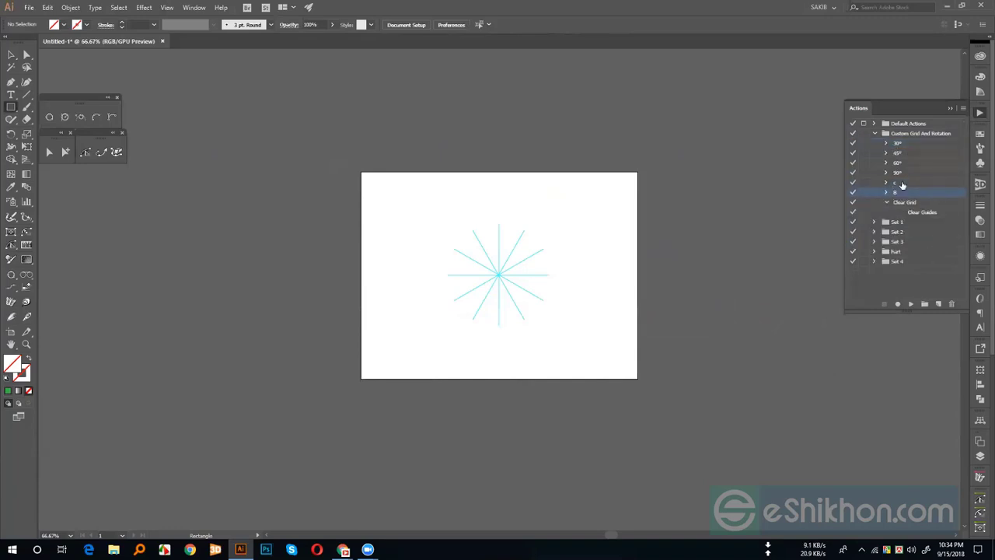
pyautogui.click(898, 184)
pyautogui.click(911, 304)
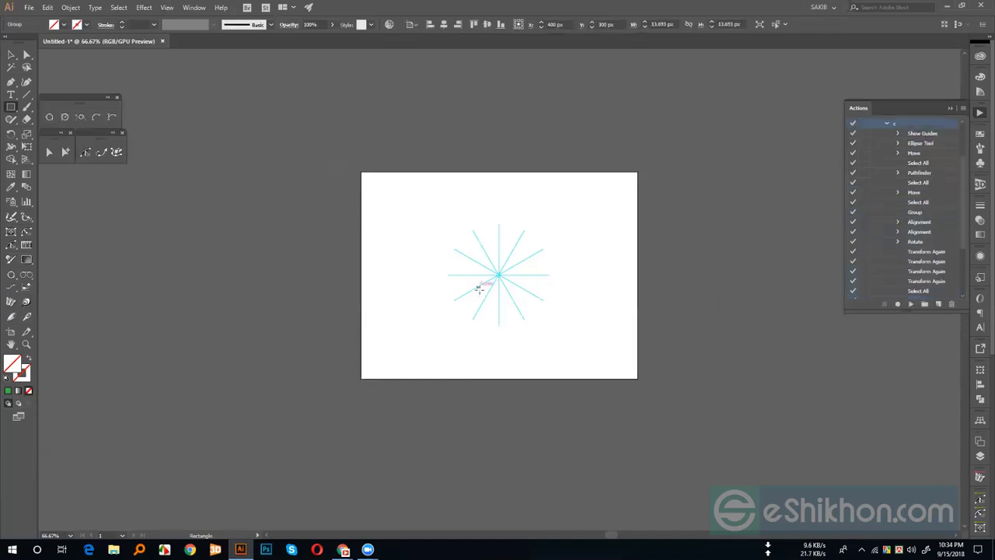
# Step: Fill the ring of leaf shapes at the grid's centre with solid green
pyautogui.scroll(5, 479, 289)
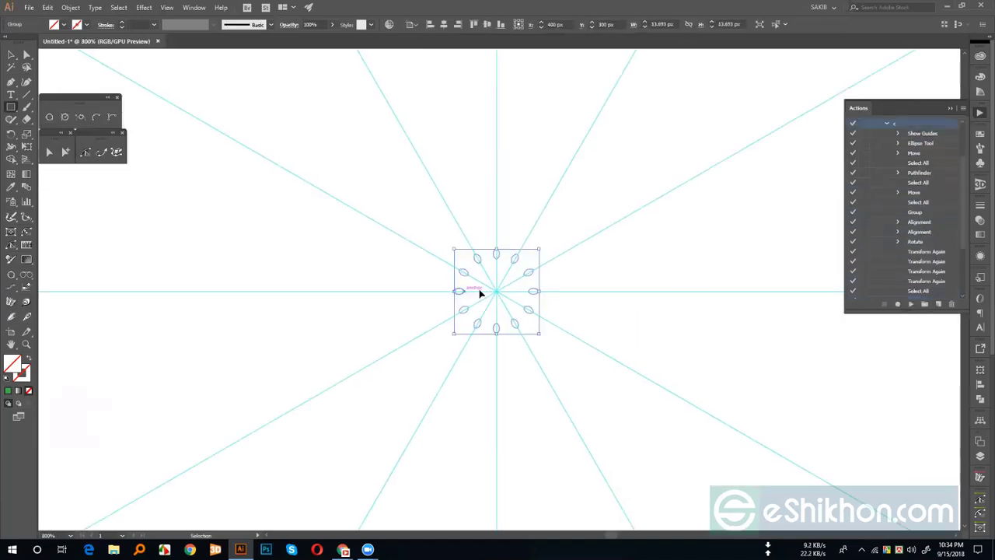
pyautogui.hotkey('ctrl', '+')
pyautogui.hotkey('ctrl', '+')
pyautogui.hotkey('ctrl', '+')
pyautogui.hotkey('ctrl', 'h')
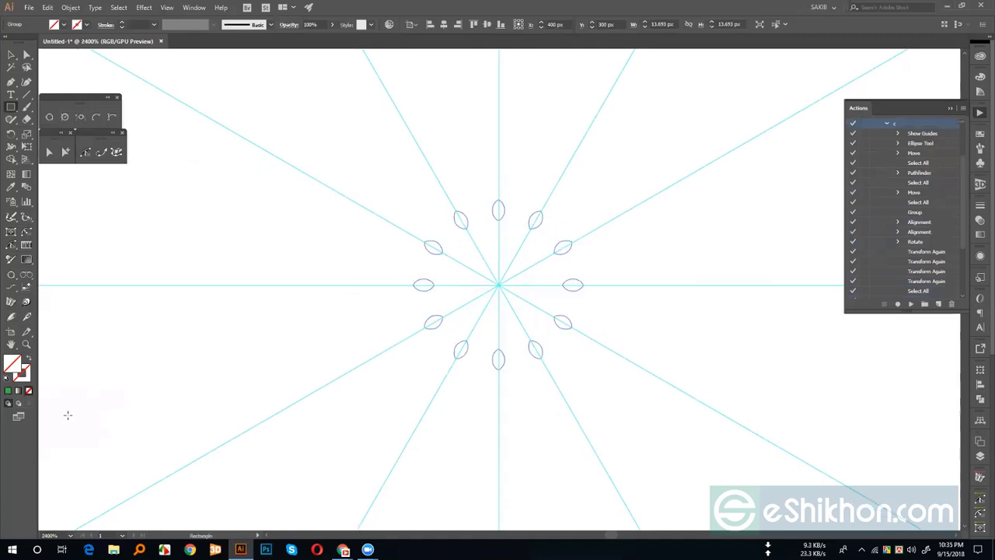
pyautogui.click(9, 391)
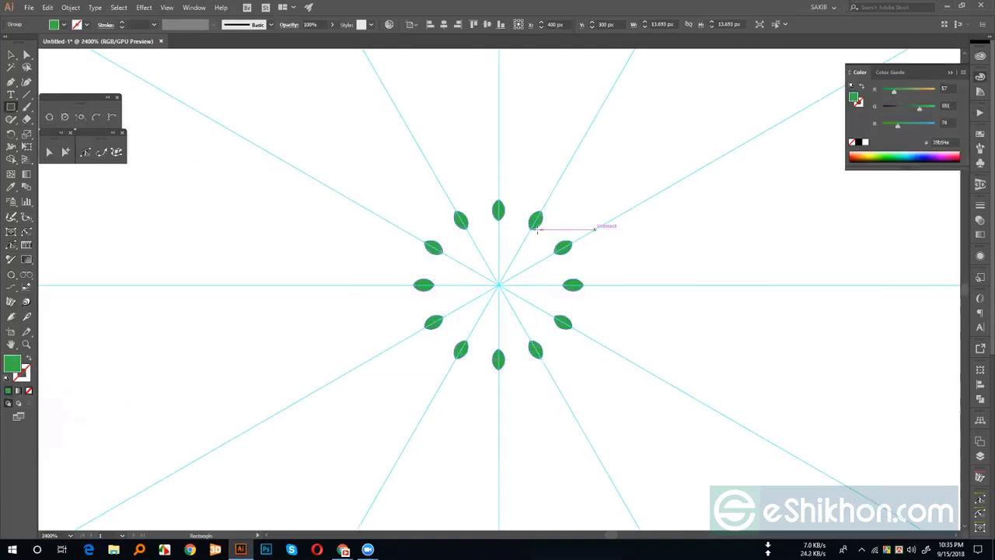
# Step: Select the green leaf ring and run action B from the Custom Grid And Rotation set
pyautogui.press('v')
pyautogui.click(533, 283)
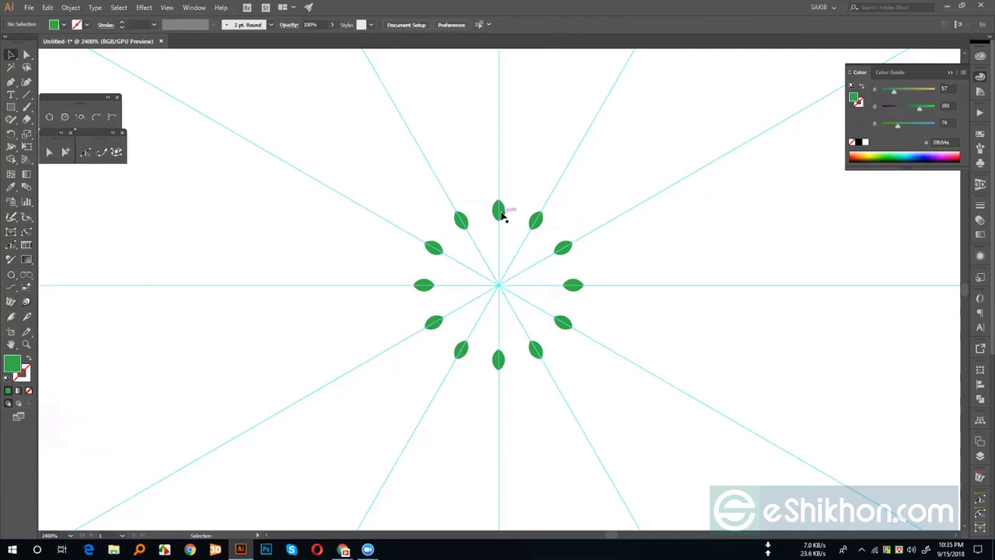
pyautogui.click(534, 221)
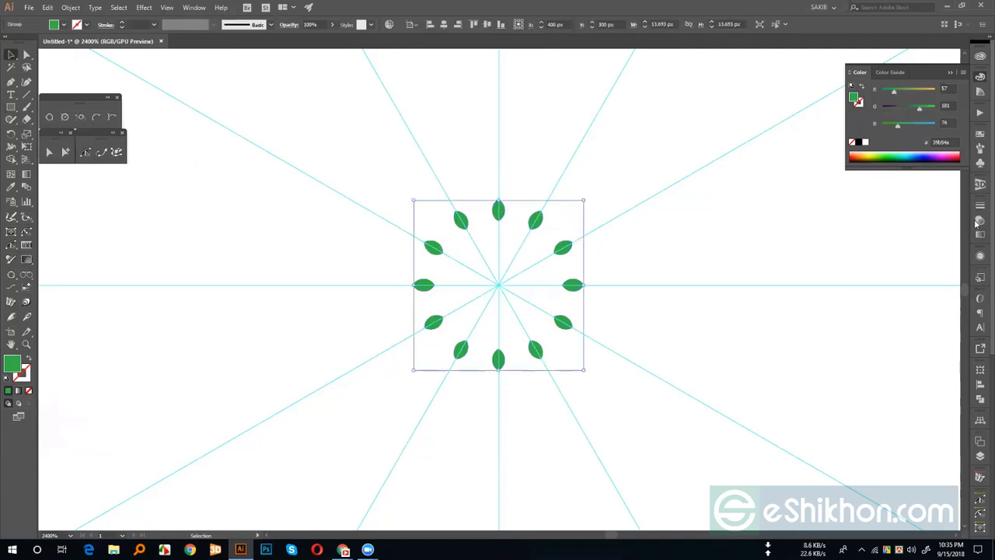
pyautogui.click(980, 109)
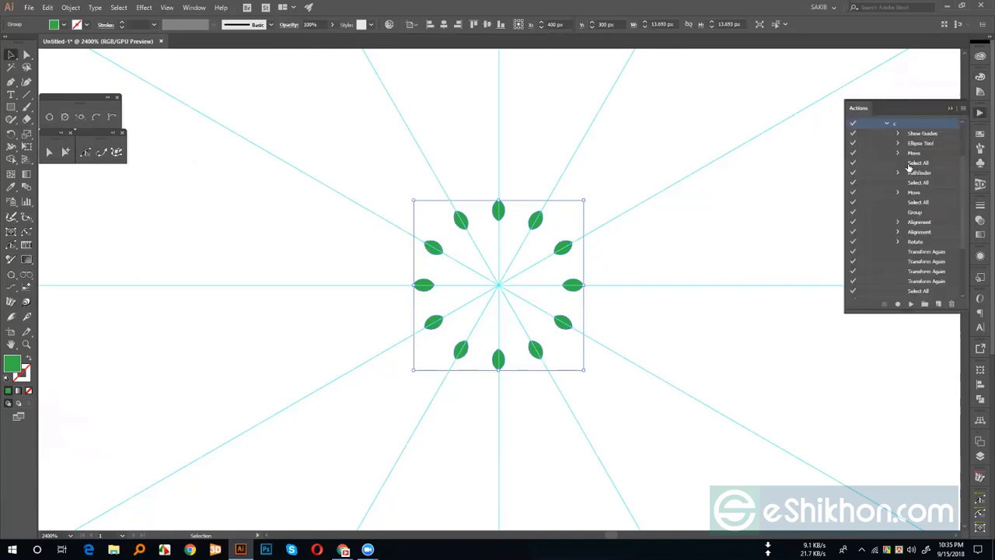
pyautogui.click(888, 124)
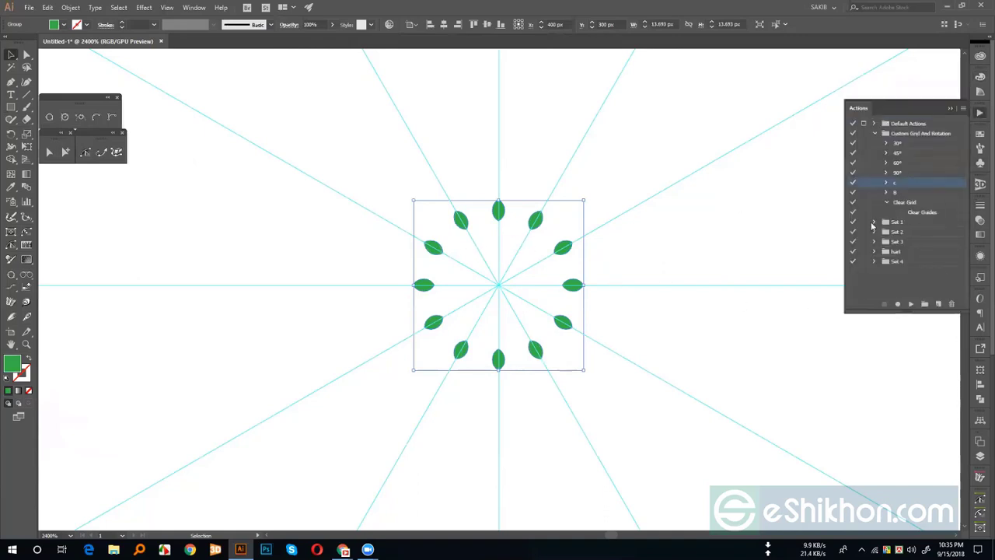
pyautogui.click(887, 192)
pyautogui.click(895, 192)
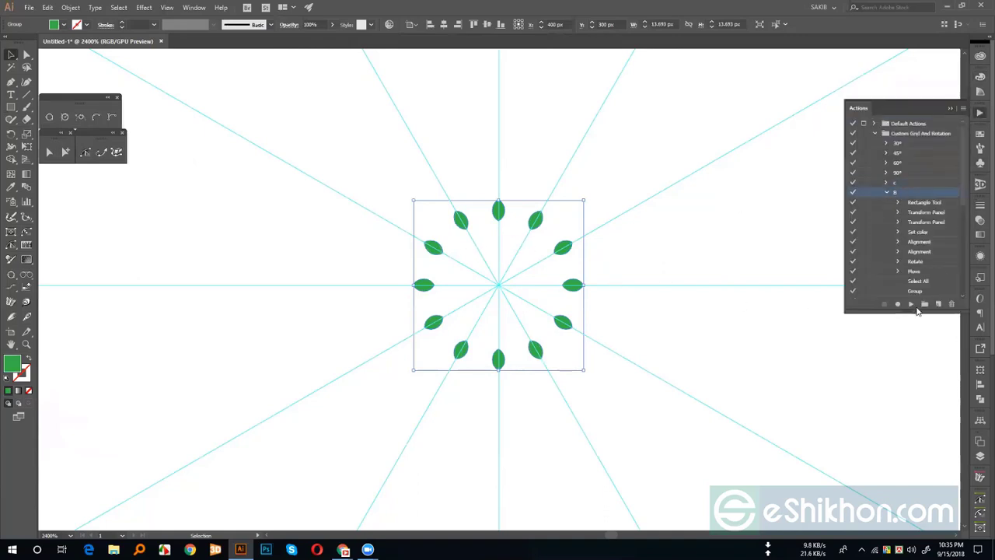
pyautogui.click(911, 304)
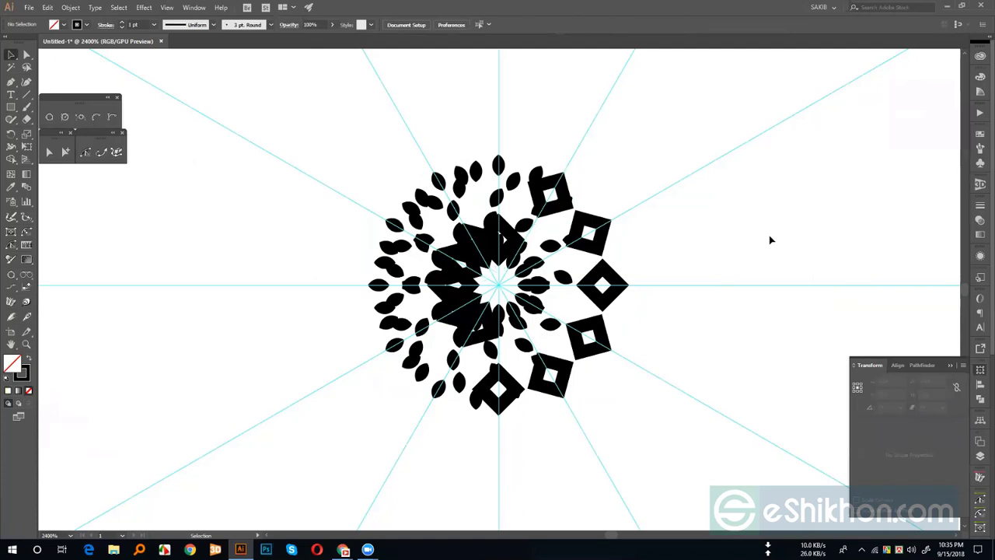
# Step: Undo the run of action B, back to only the original leaf ring on the guides
pyautogui.press('a')
pyautogui.press('v')
pyautogui.click(607, 247)
pyautogui.press('F2')
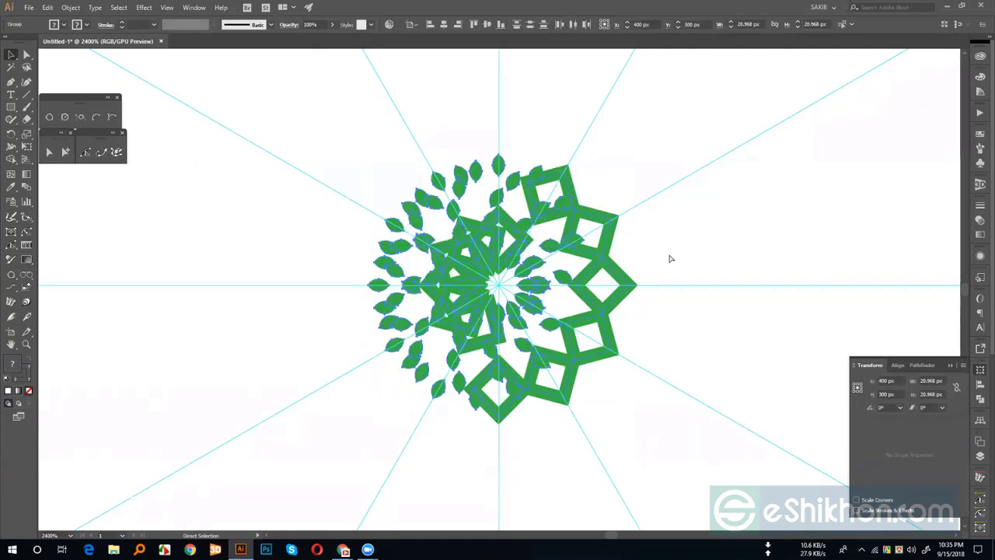
pyautogui.hotkey('ctrl', 'z')
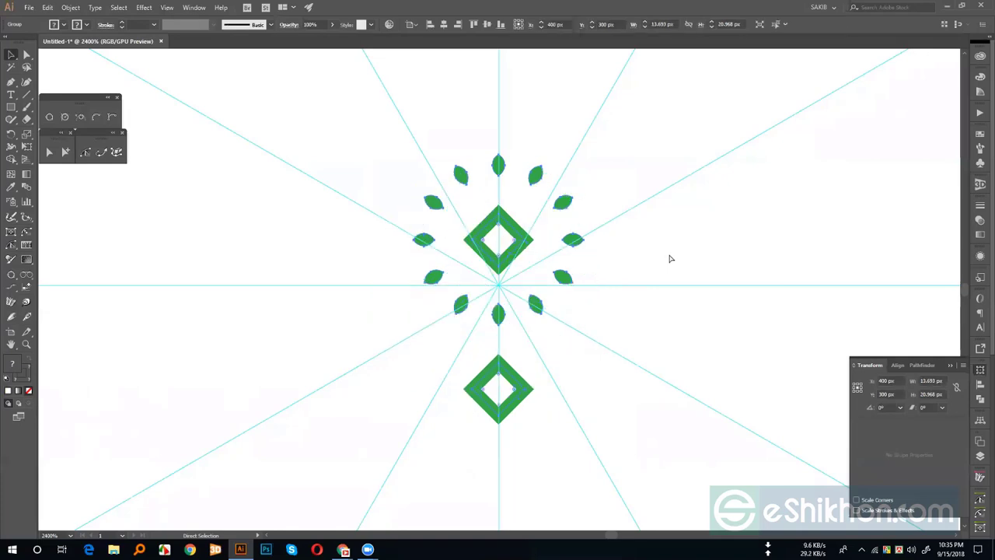
pyautogui.hotkey('ctrl', 'z')
pyautogui.hotkey('ctrl', 'z')
pyautogui.hotkey('ctrl', 'z')
pyautogui.hotkey('ctrl', 'z')
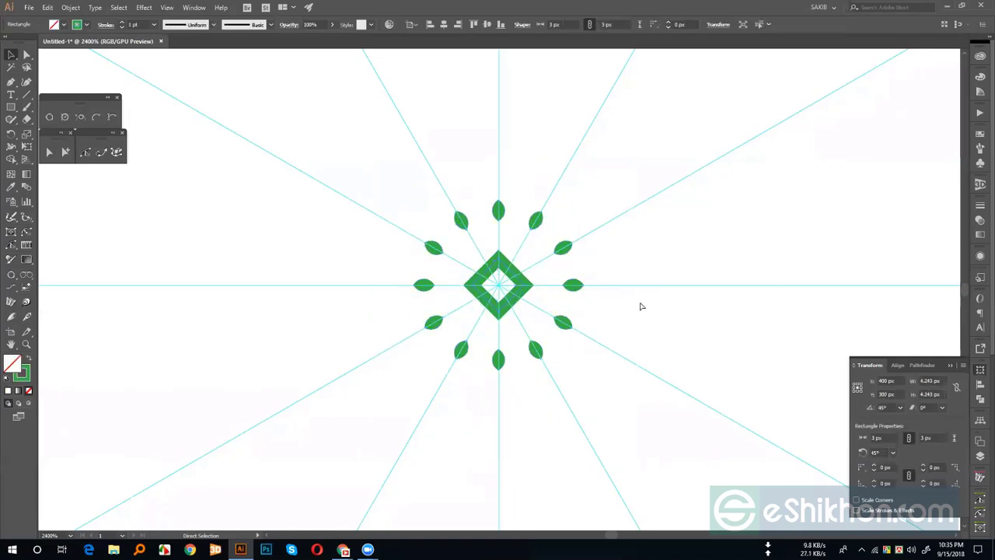
pyautogui.hotkey('ctrl', 'z')
# Step: Cut the green leaf ring so that only the radial guides remain
pyautogui.press('v')
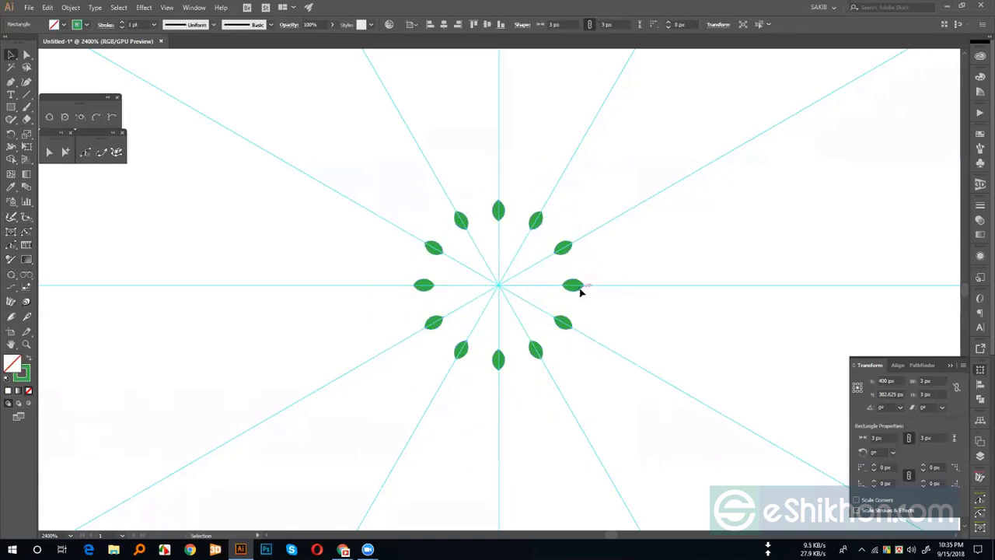
pyautogui.click(579, 287)
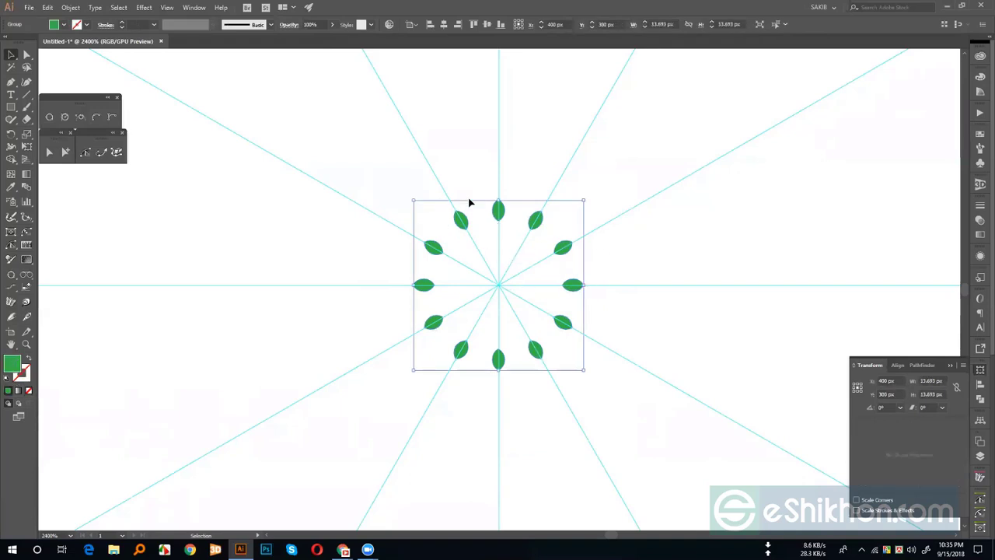
pyautogui.press('Delete')
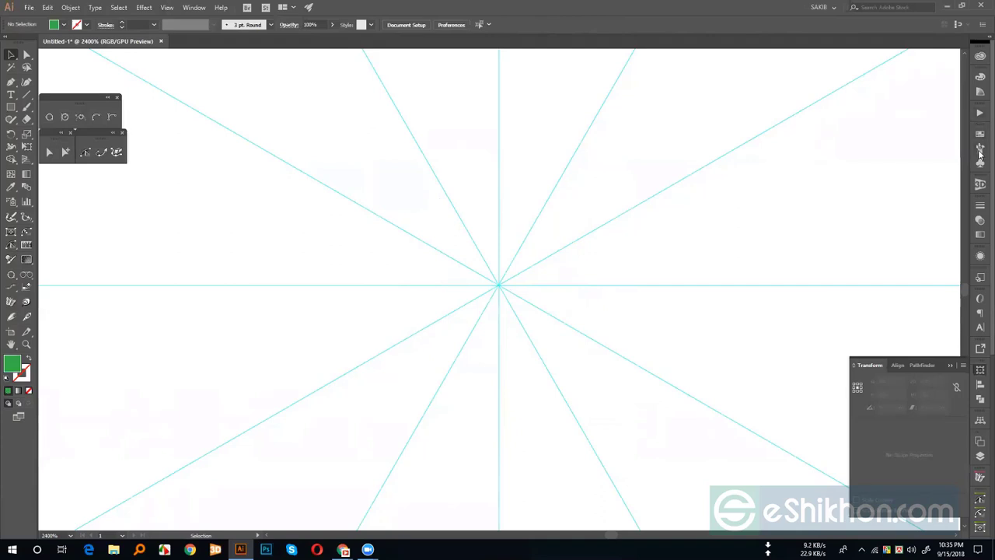
# Step: Try running action B on the empty artboard, and delete all the scattered diamonds it draws
pyautogui.click(979, 113)
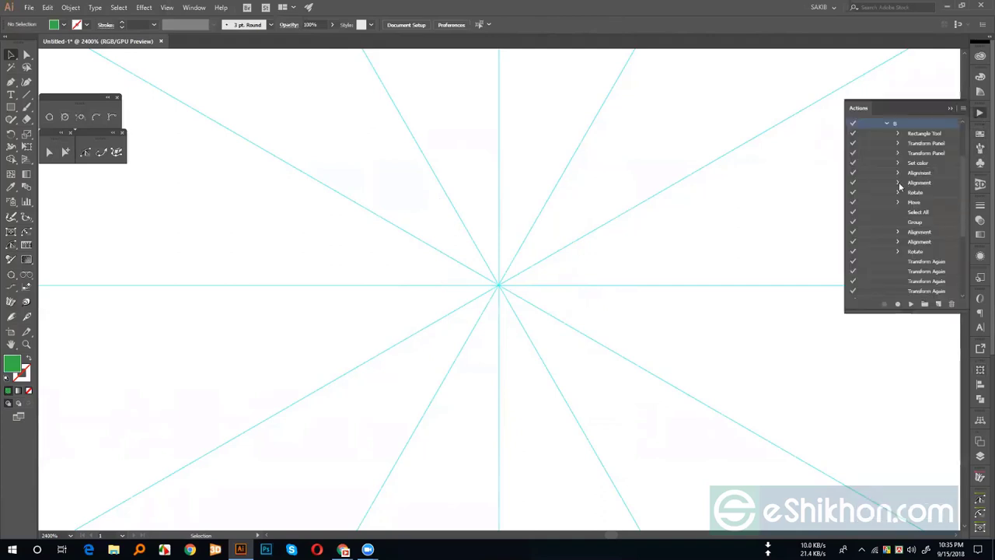
pyautogui.click(887, 123)
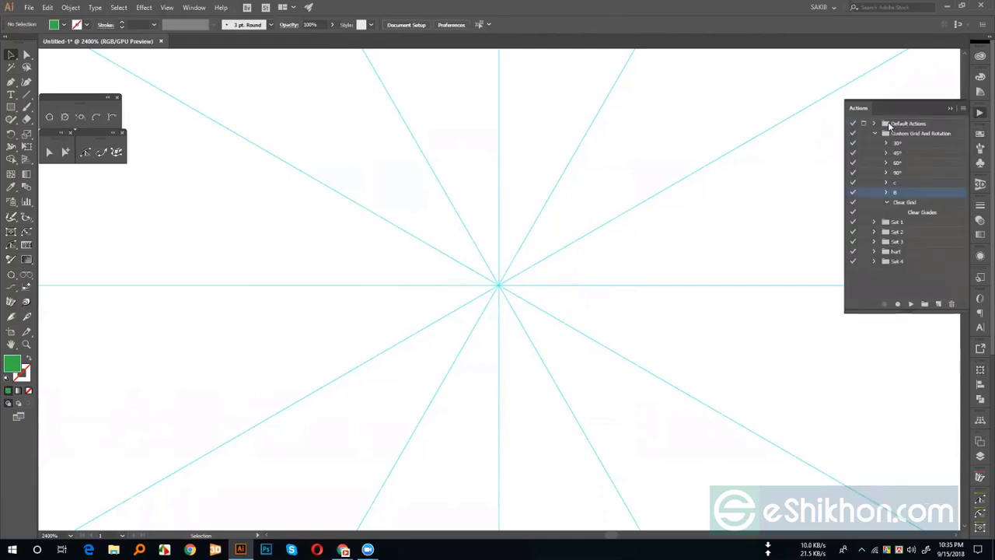
pyautogui.click(911, 304)
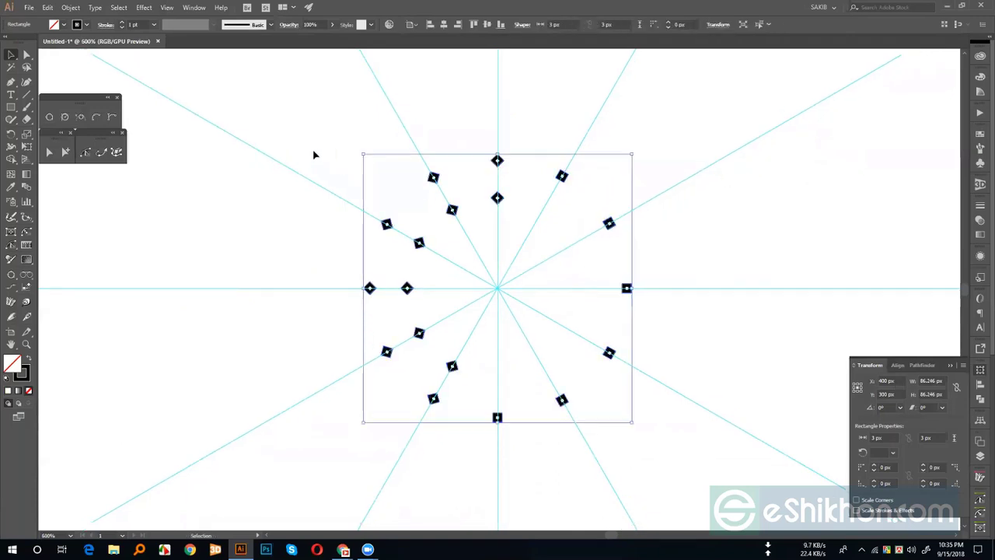
pyautogui.moveTo(293, 132); pyautogui.dragTo(688, 468)
pyautogui.press('Delete')
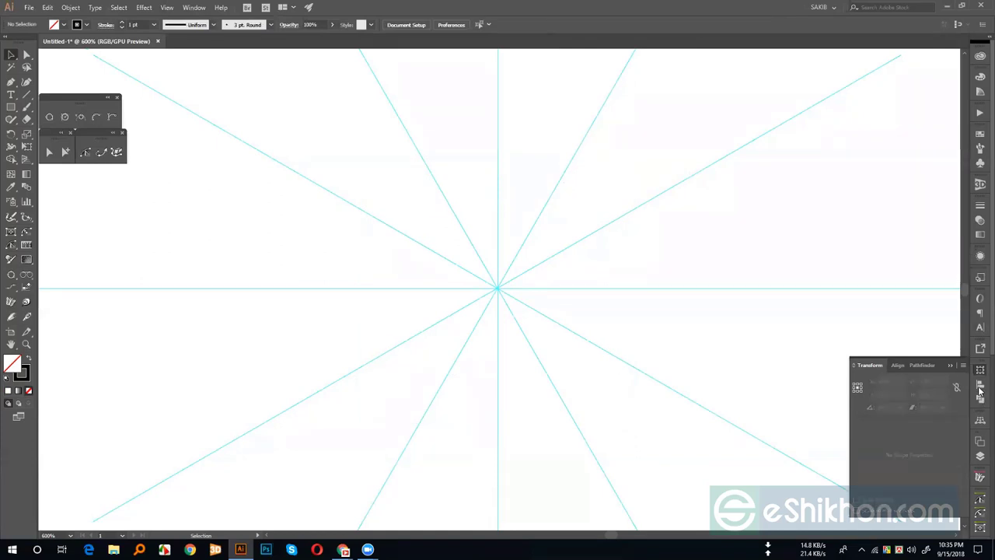
# Step: With alignment relative to the artboard, run action B to draw a ring of diamonds around the guide center
pyautogui.click(958, 451)
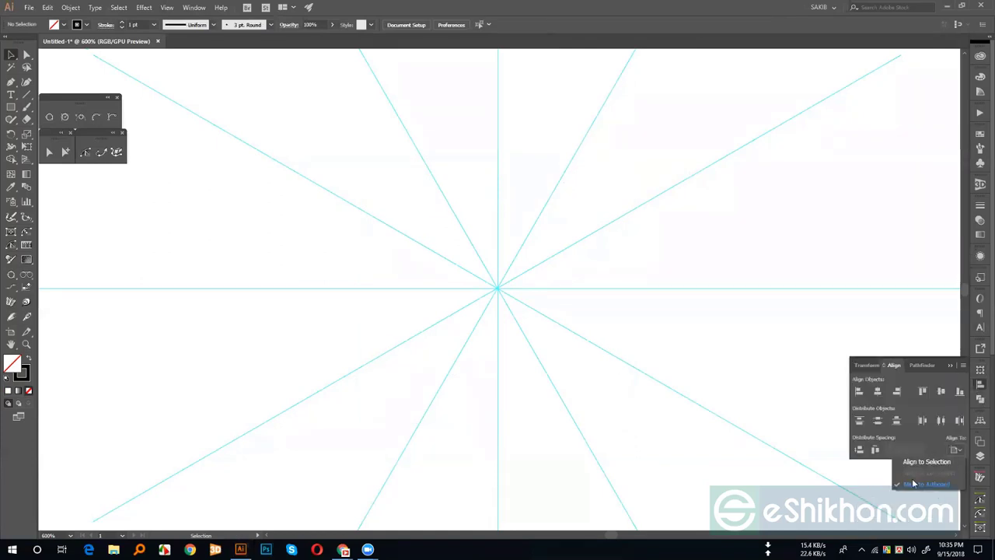
pyautogui.press('Escape')
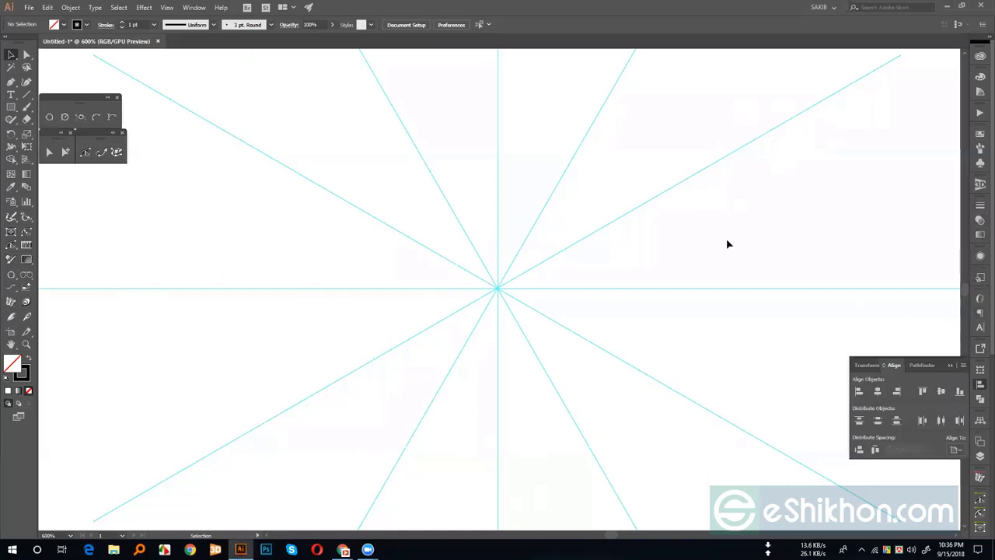
pyautogui.press('a')
pyautogui.click(978, 116)
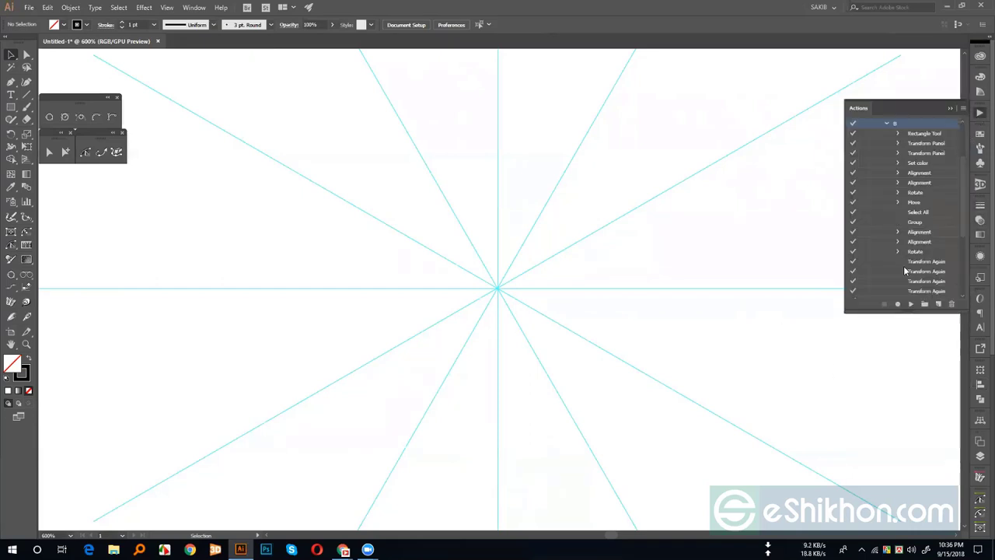
pyautogui.click(911, 305)
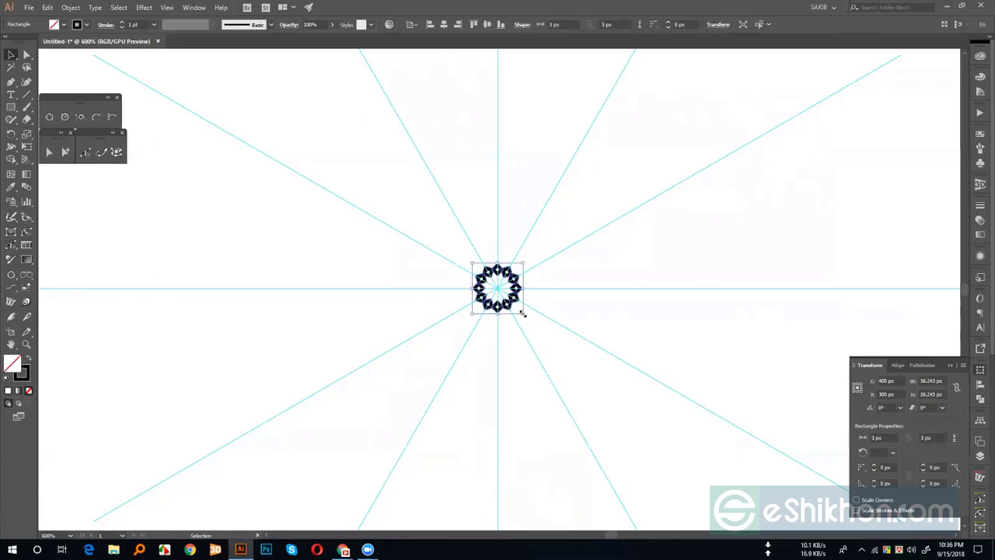
# Step: Enlarge the diamond ring to about 36 px wide, and paste the leaf ring in place, scaled up so each leaf sits inside a diamond
pyautogui.moveTo(522, 312); pyautogui.dragTo(575, 313)
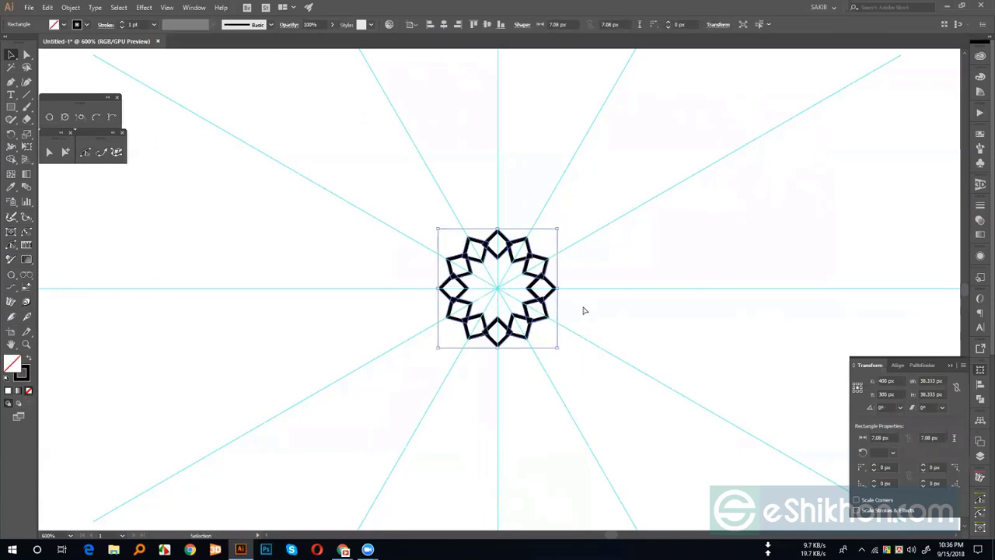
pyautogui.press('a')
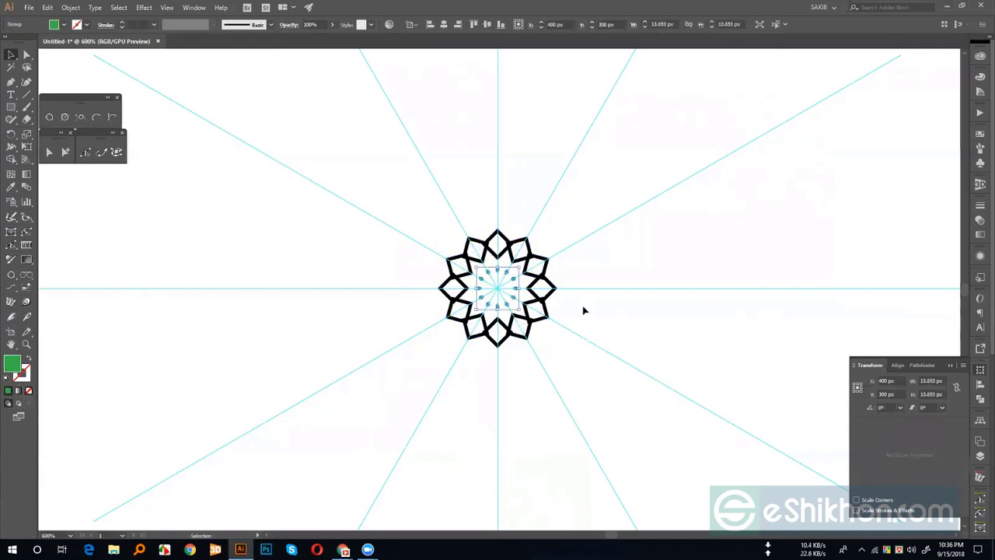
pyautogui.moveTo(519, 309); pyautogui.dragTo(549, 343)
pyautogui.click(630, 350)
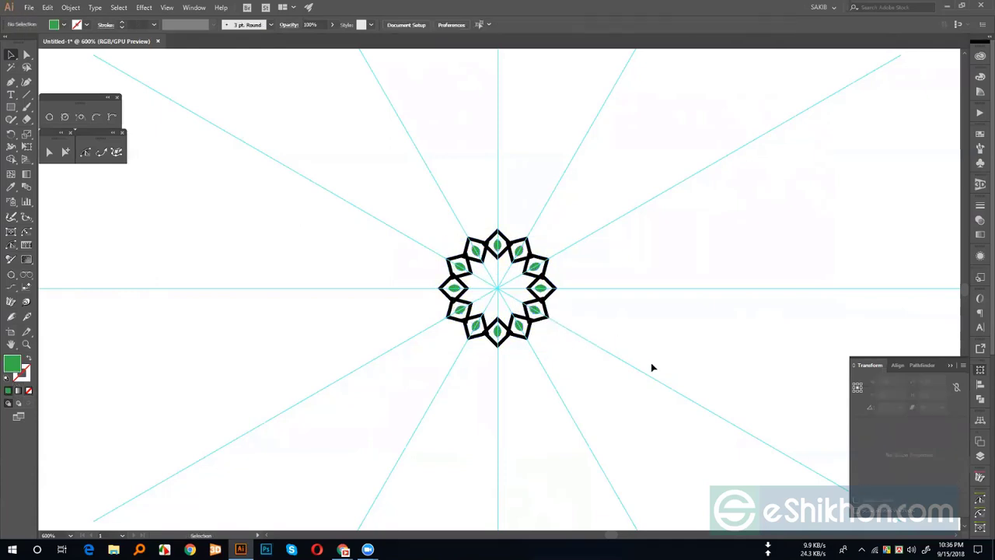
# Step: Examine the combined ring of diamonds and leaves up close
pyautogui.click(554, 287)
pyautogui.press('a')
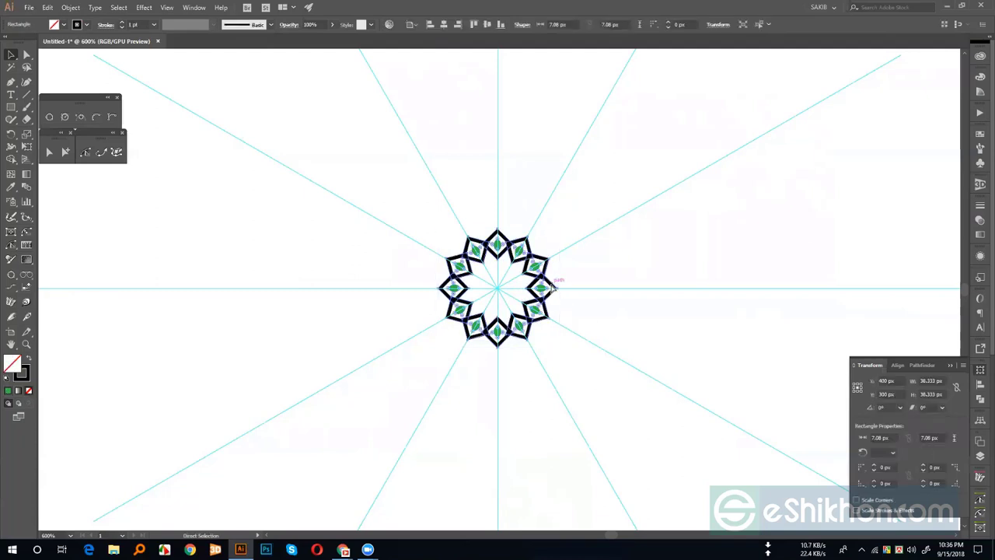
pyautogui.hotkey('ctrl', '+')
pyautogui.press('v')
pyautogui.hotkey('ctrl', '+')
pyautogui.hotkey('ctrl', '+')
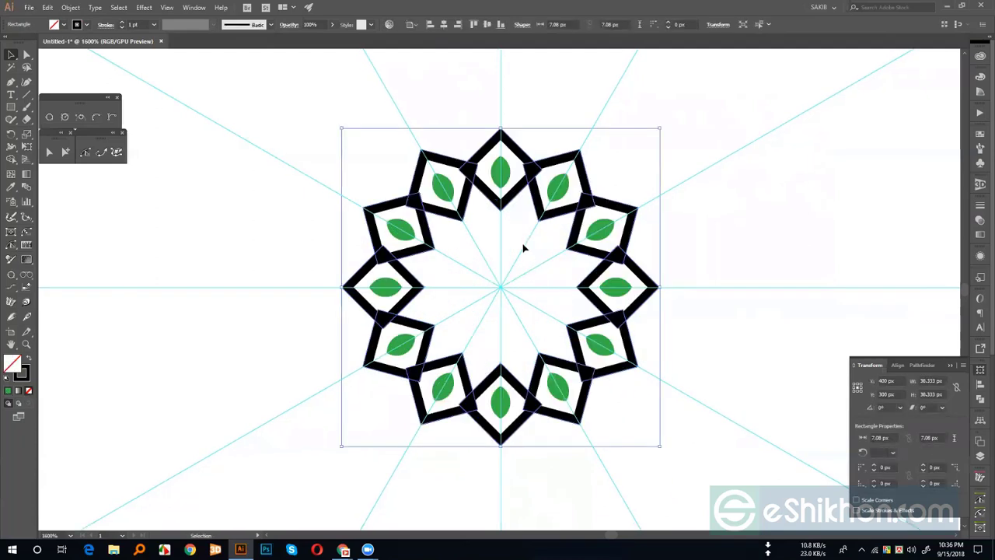
pyautogui.click(621, 357)
pyautogui.click(622, 356)
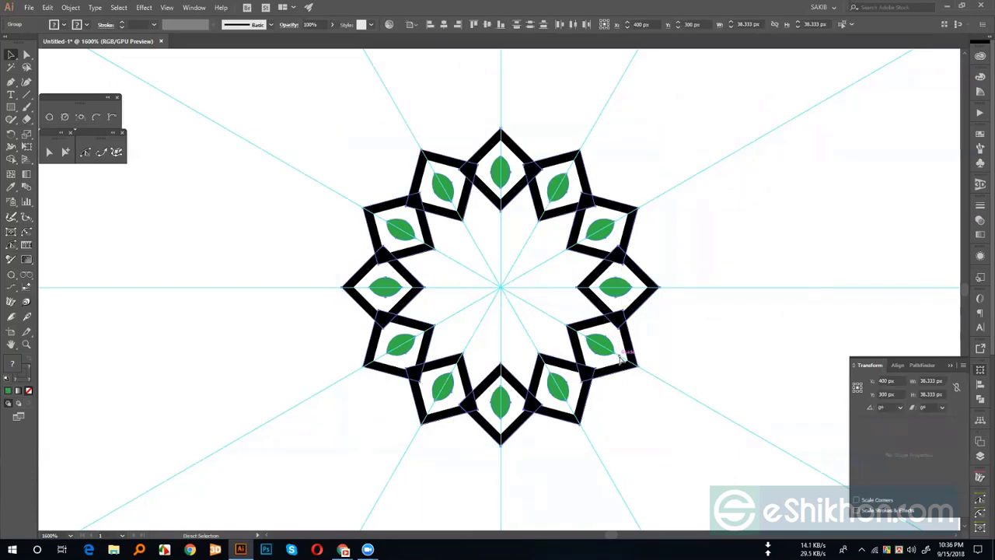
# Step: Delete the combined ring of diamonds and leaves, keeping only the radial guides
pyautogui.press('a')
pyautogui.hotkey('ctrl', '-')
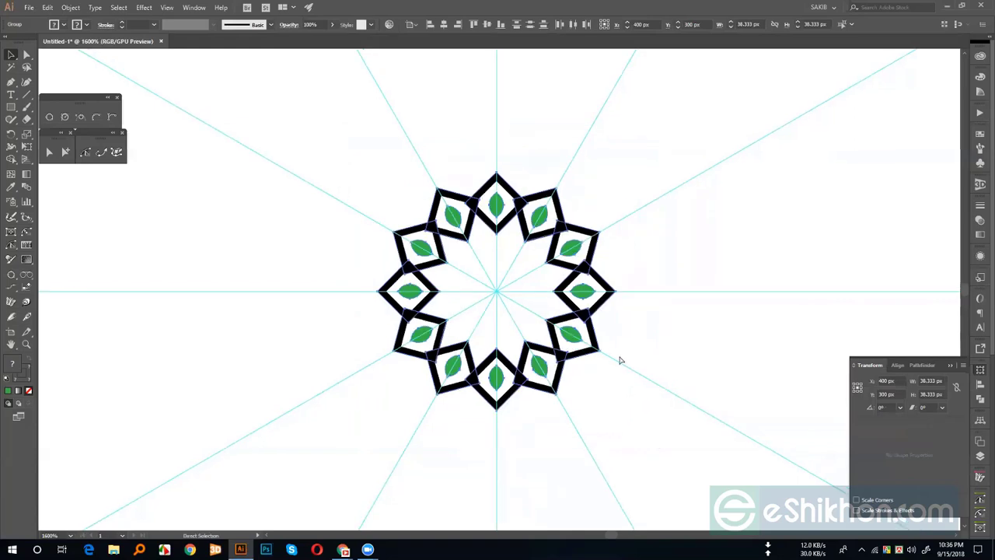
pyautogui.press('v')
pyautogui.hotkey('ctrl', '-')
pyautogui.hotkey('ctrl', '-')
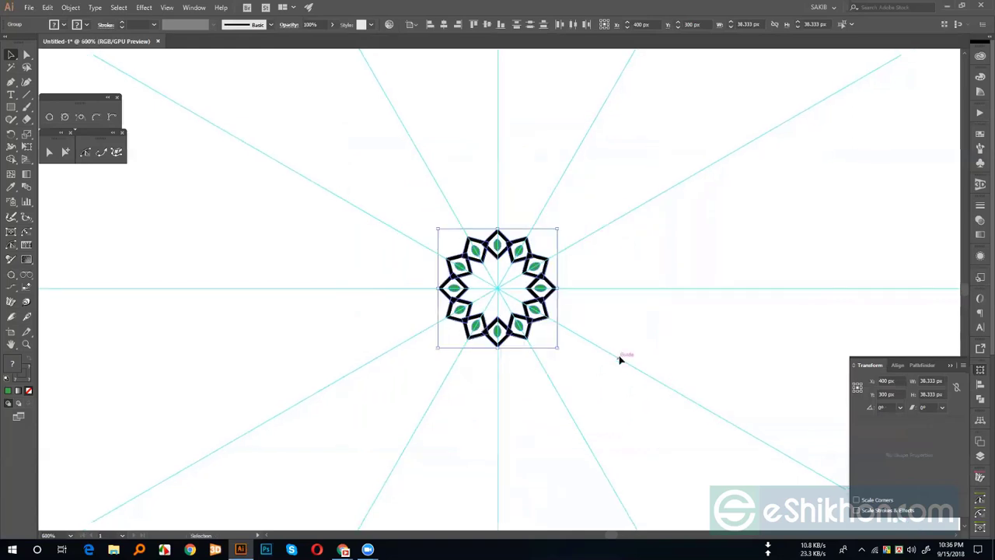
pyautogui.press('Delete')
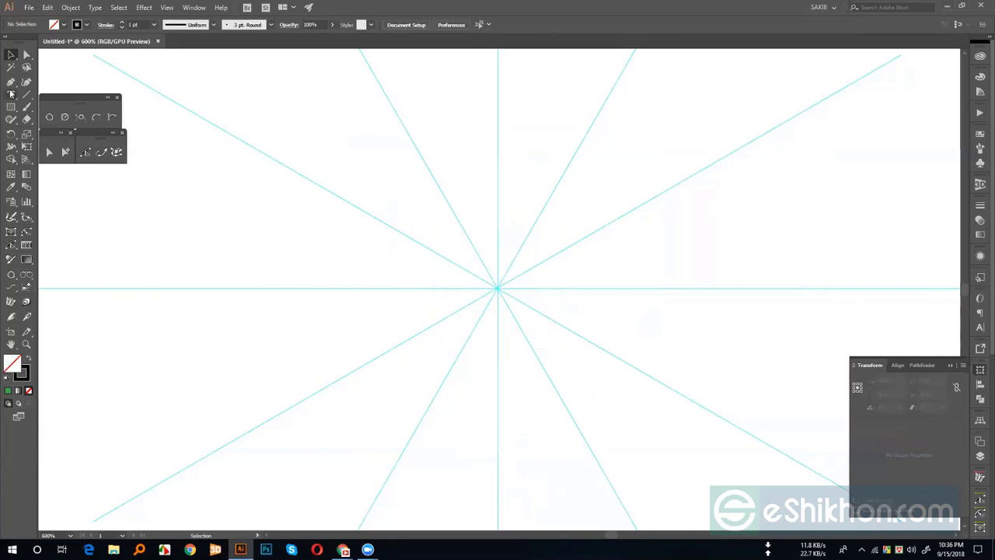
# Step: Examine the recorded steps of action B, including its rectangle, transform, color, alignment, rotate and move settings
pyautogui.click(980, 113)
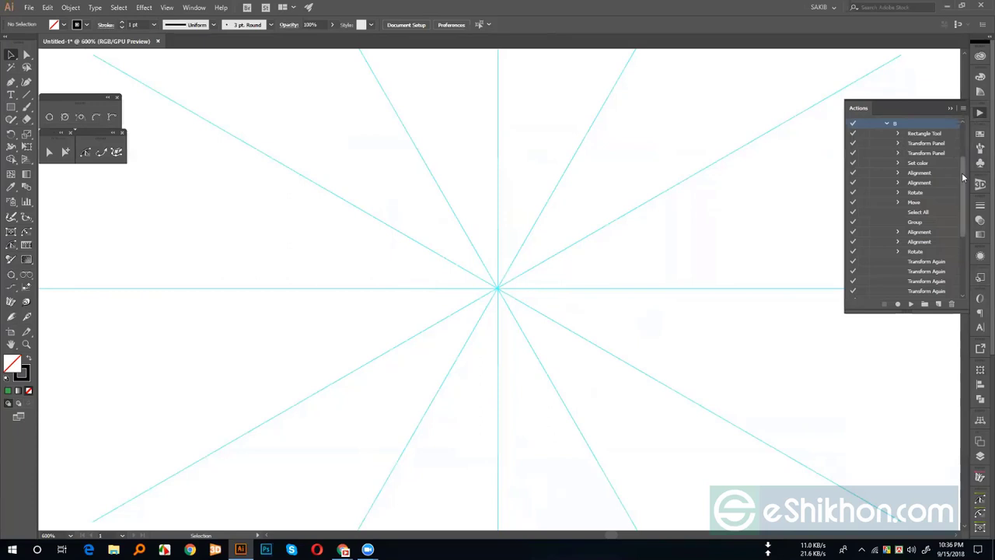
pyautogui.moveTo(963, 177); pyautogui.dragTo(966, 167)
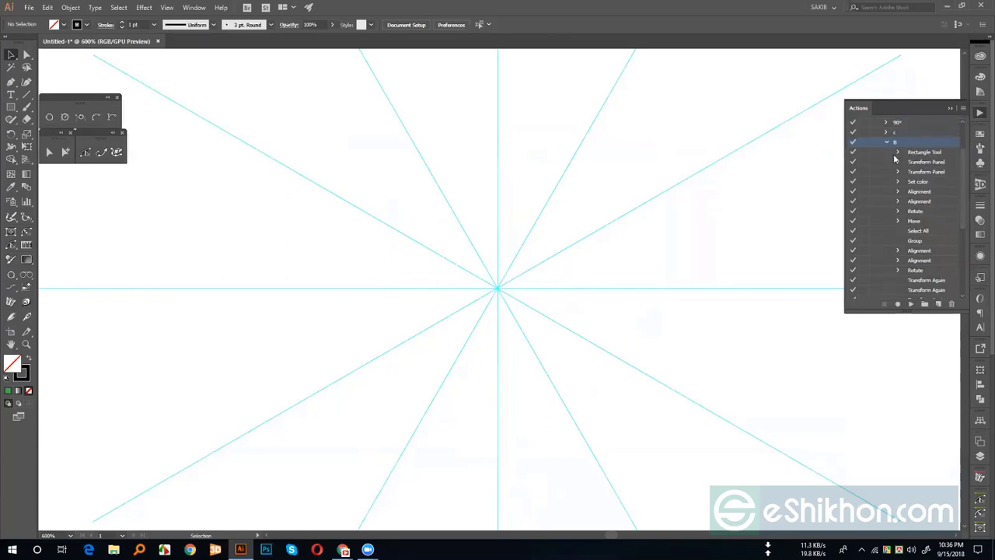
pyautogui.click(897, 152)
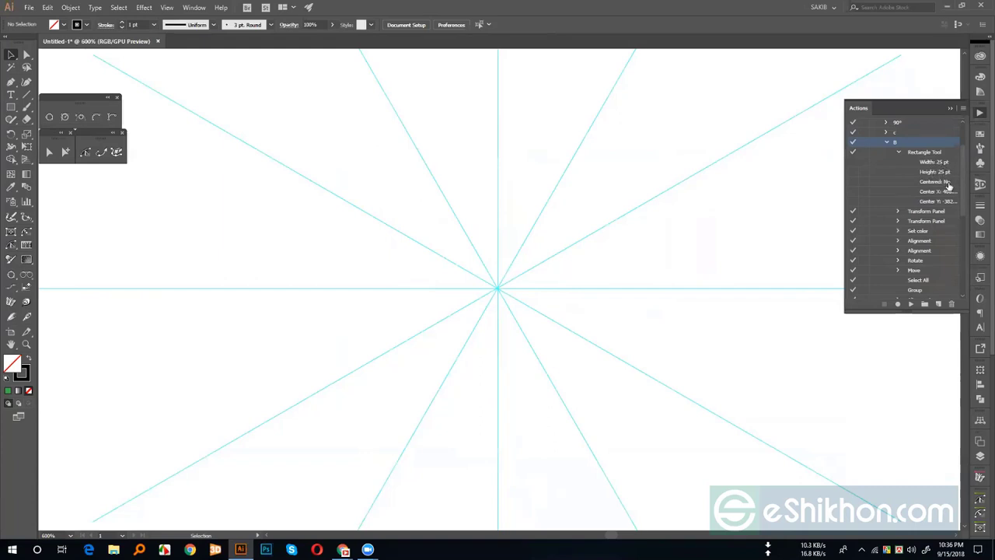
pyautogui.click(898, 211)
pyautogui.click(898, 250)
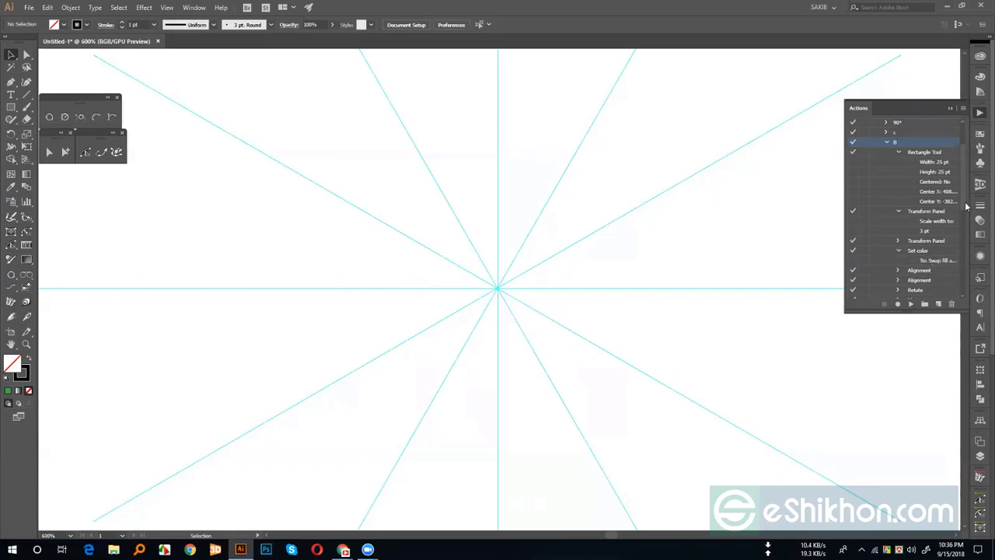
pyautogui.scroll(-3, 969, 208)
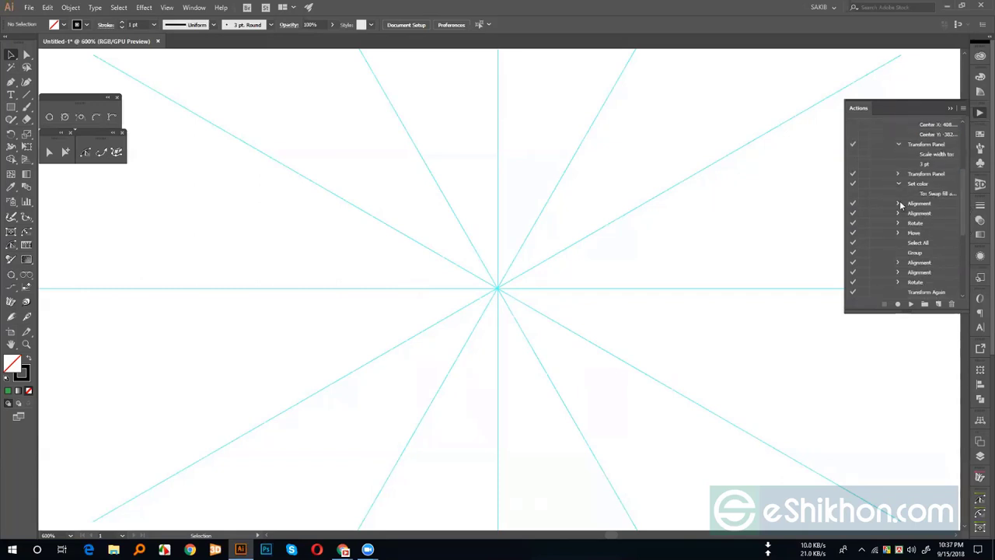
pyautogui.click(898, 203)
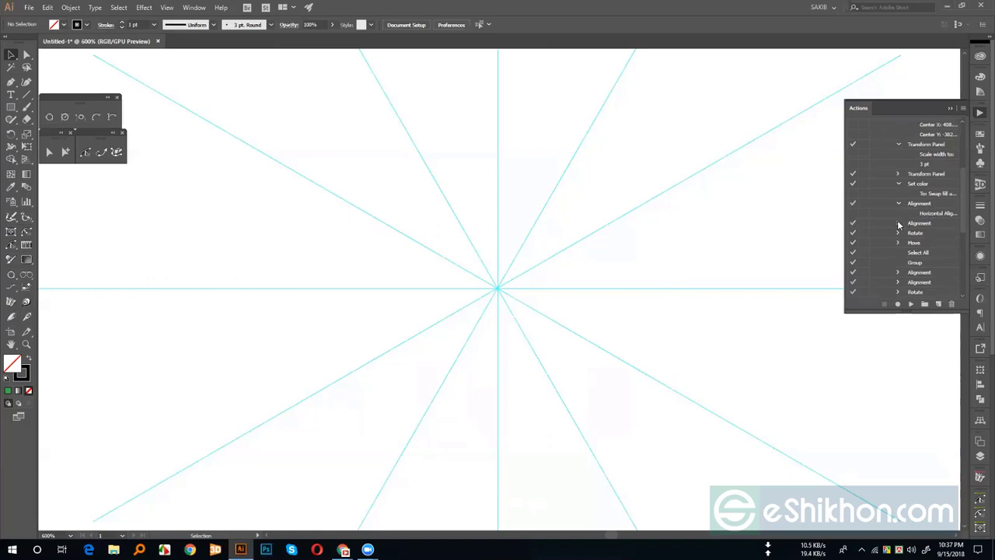
pyautogui.click(899, 223)
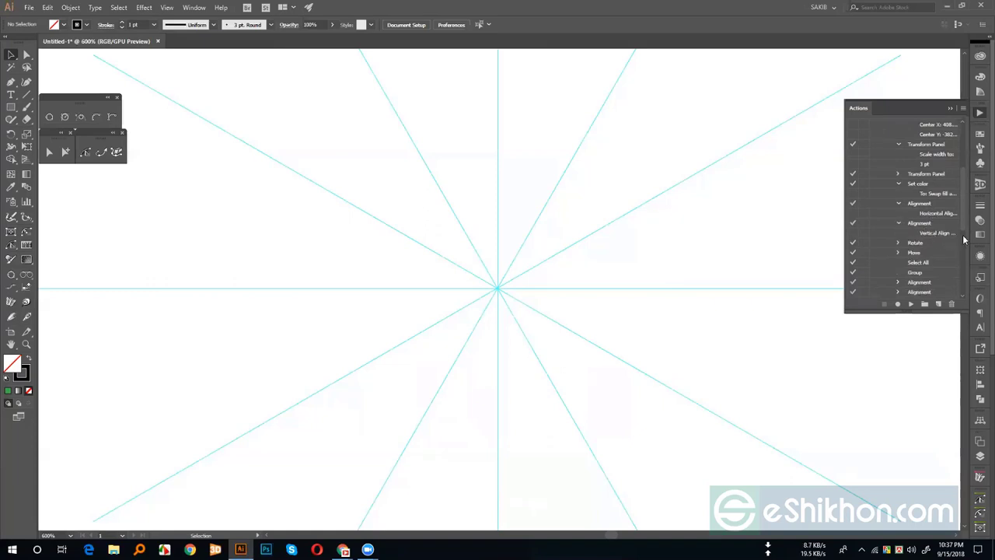
pyautogui.scroll(-2, 962, 235)
pyautogui.click(898, 205)
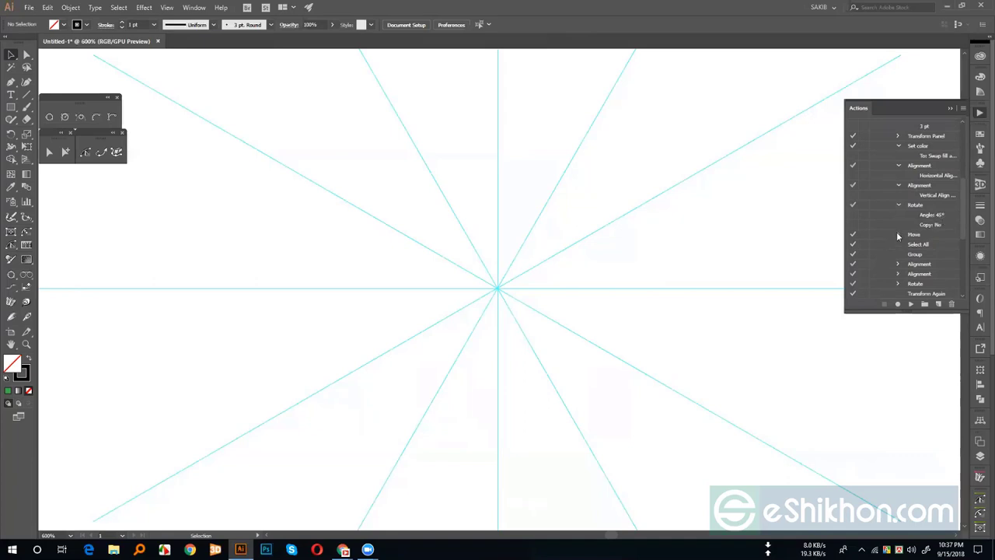
pyautogui.click(898, 233)
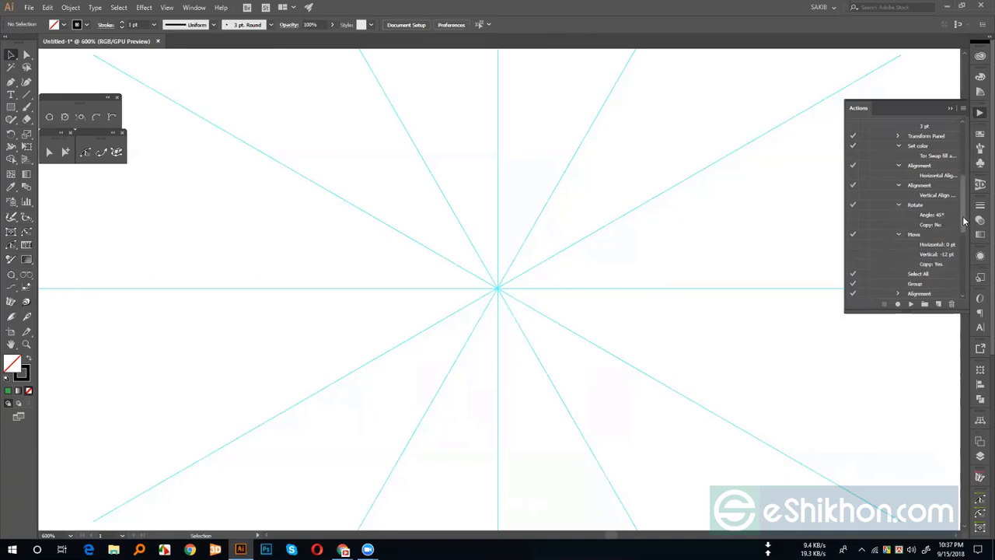
pyautogui.scroll(-4, 963, 237)
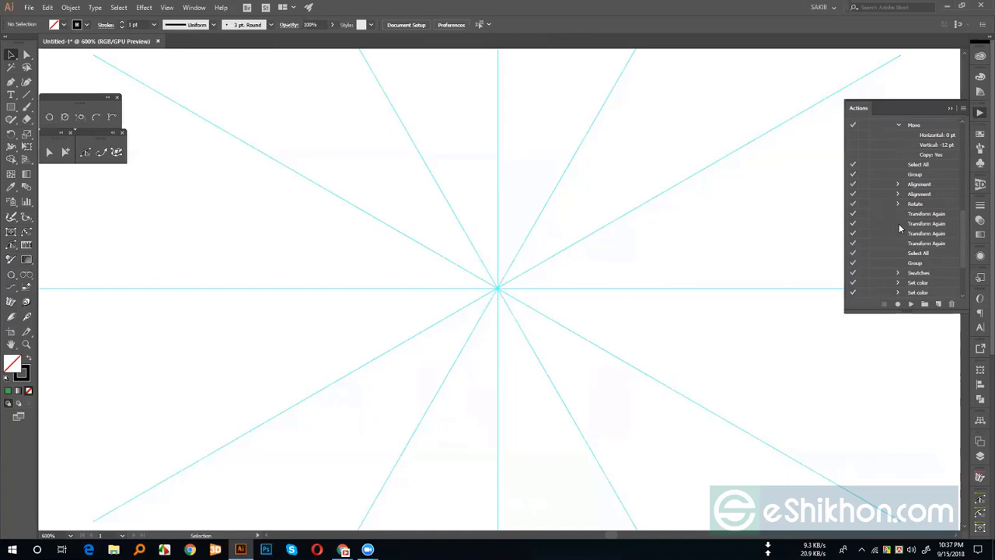
pyautogui.scroll(5, 898, 224)
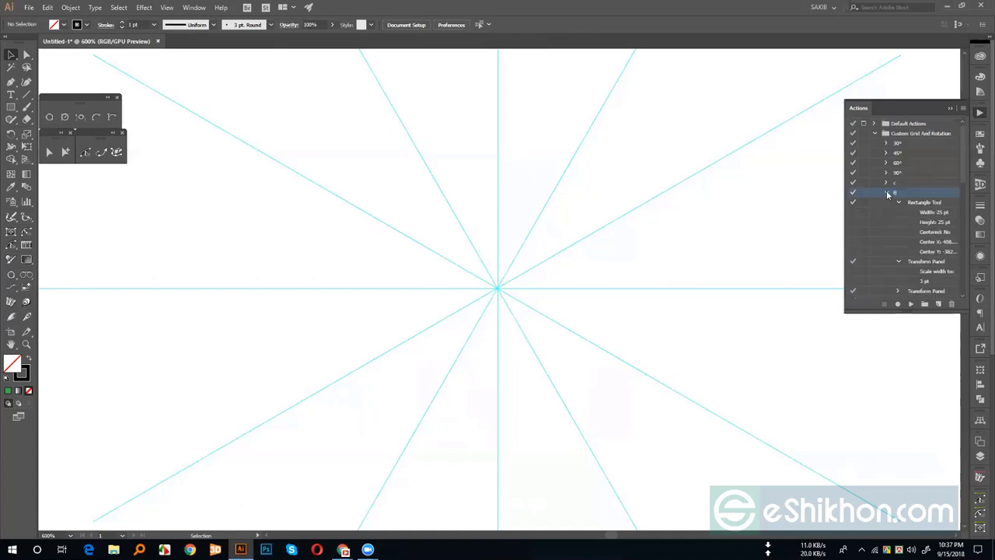
pyautogui.click(887, 193)
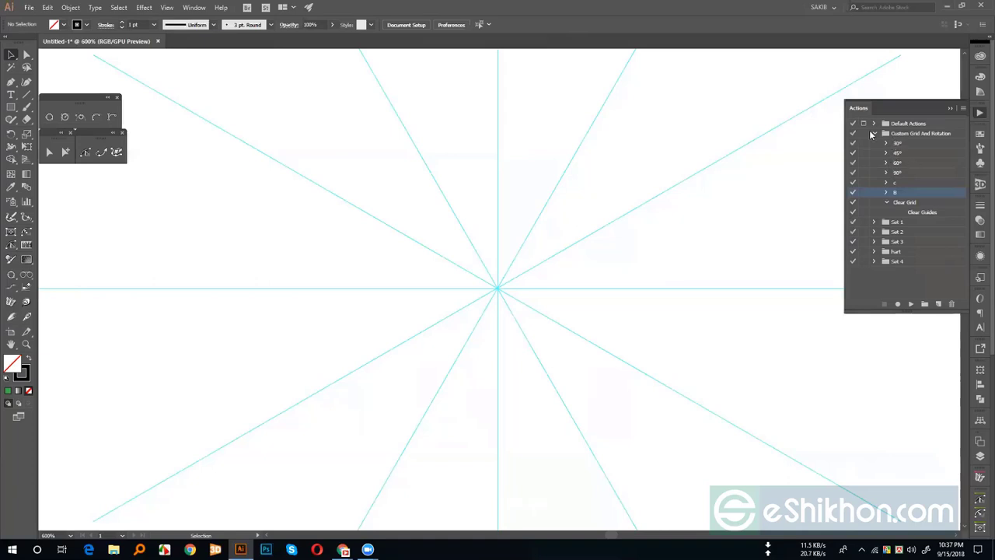
# Step: Delete Action 1 from the Set 4 action set
pyautogui.click(873, 133)
pyautogui.click(896, 183)
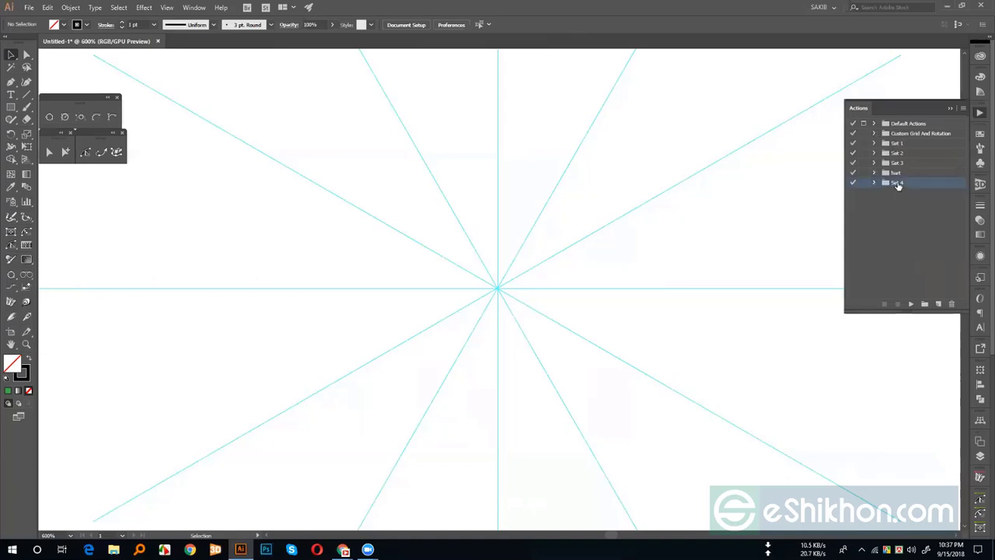
pyautogui.click(875, 183)
pyautogui.click(896, 193)
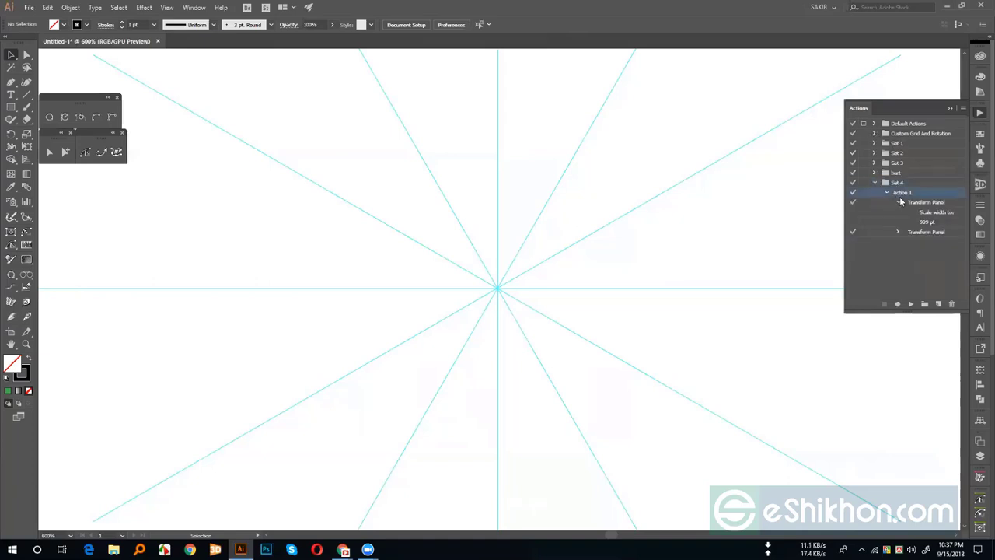
pyautogui.click(950, 303)
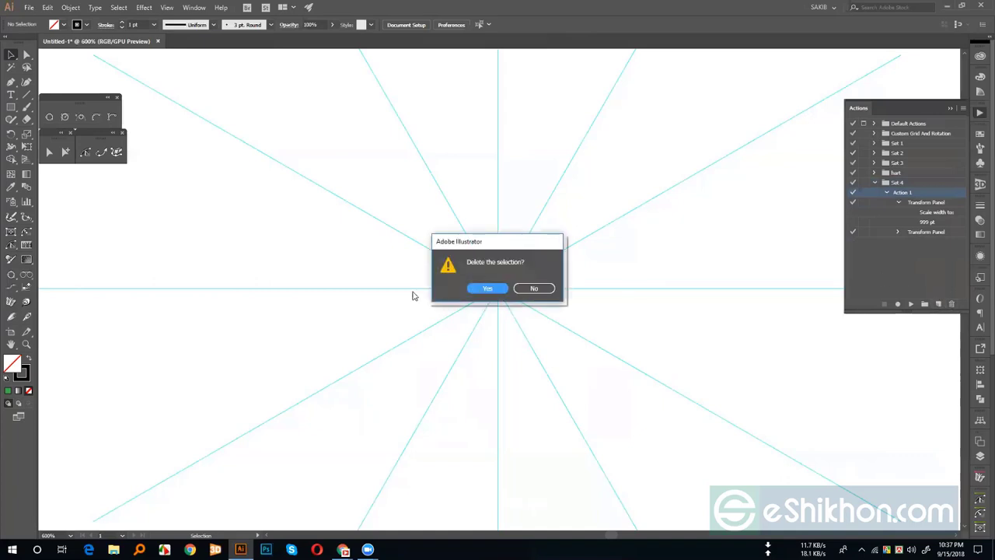
pyautogui.click(487, 288)
# Step: Choose the Ellipse tool and start recording a new action in Set 4
pyautogui.scroll(-5, 487, 289)
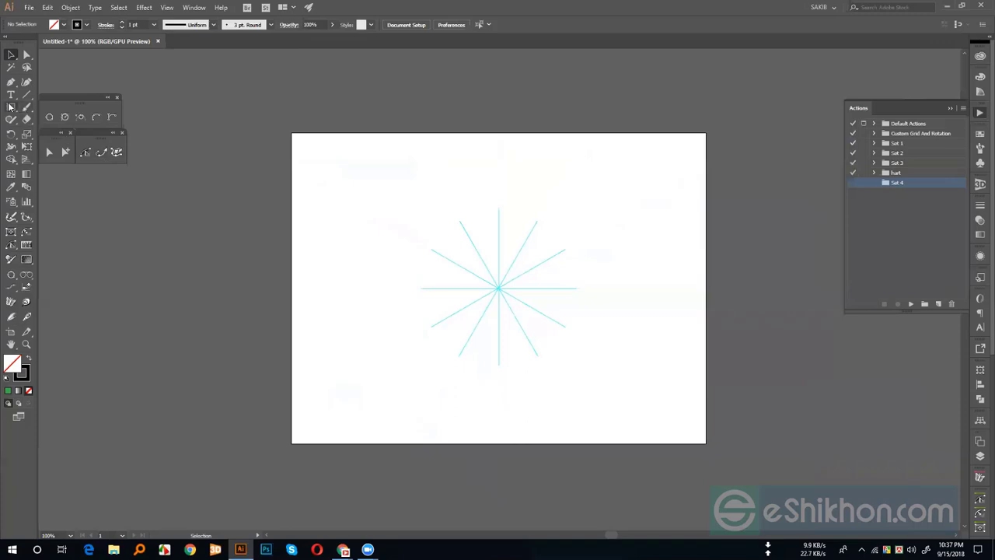
pyautogui.moveTo(11, 107); pyautogui.dragTo(46, 133)
pyautogui.click(937, 304)
pyautogui.click(459, 292)
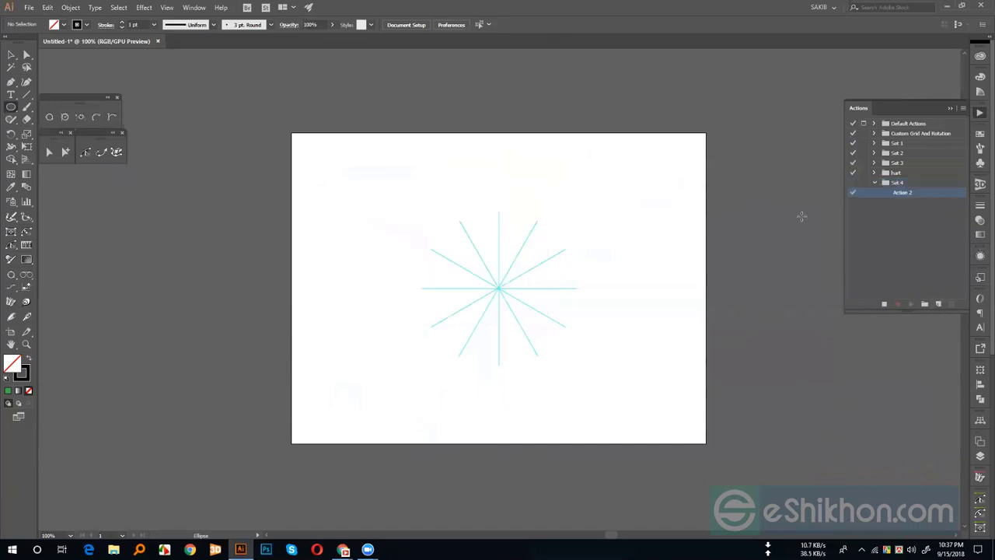
# Step: Draw a 9 px by 9 px circle beside the upper-right guides and check its recorded ellipse settings
pyautogui.click(548, 220)
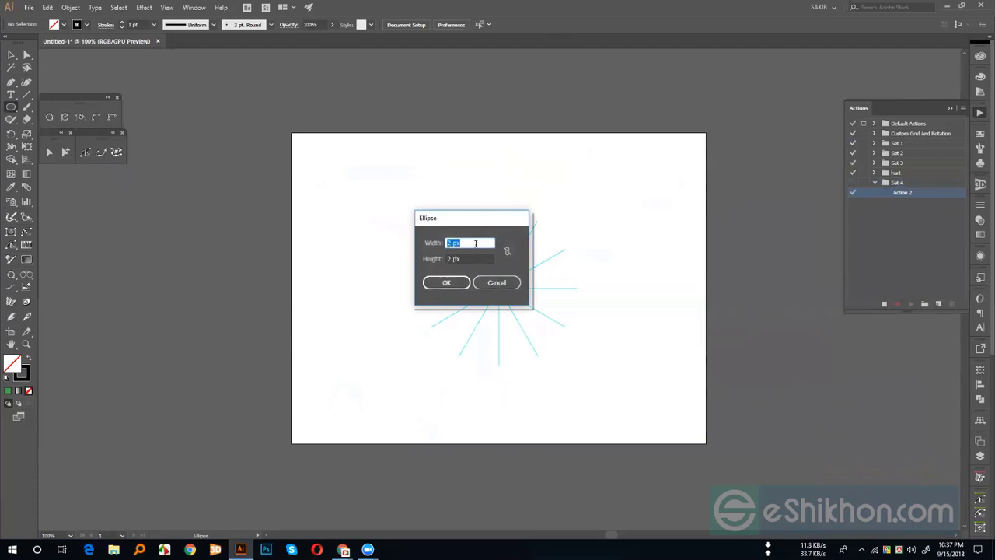
pyautogui.write('9')
pyautogui.press('Tab')
pyautogui.write('9')
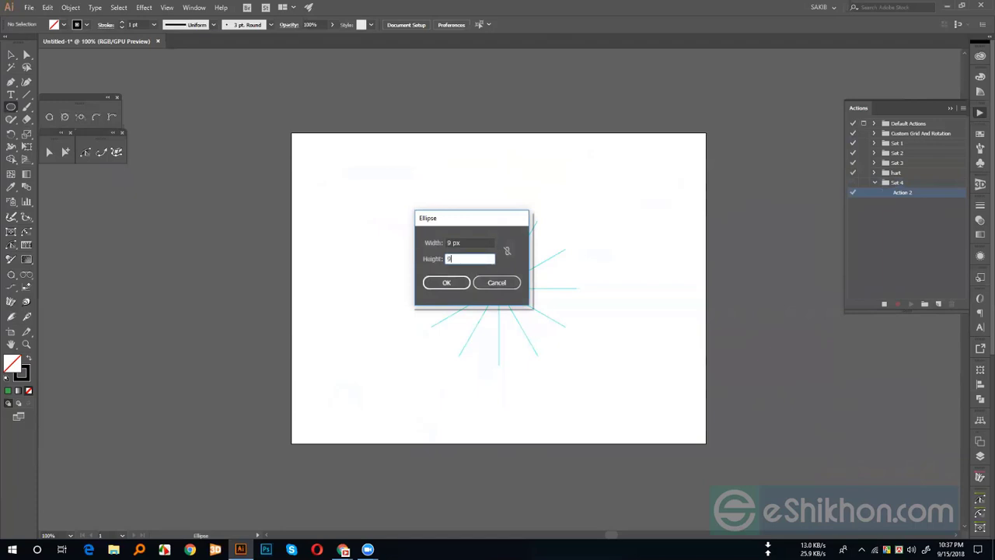
pyautogui.click(452, 282)
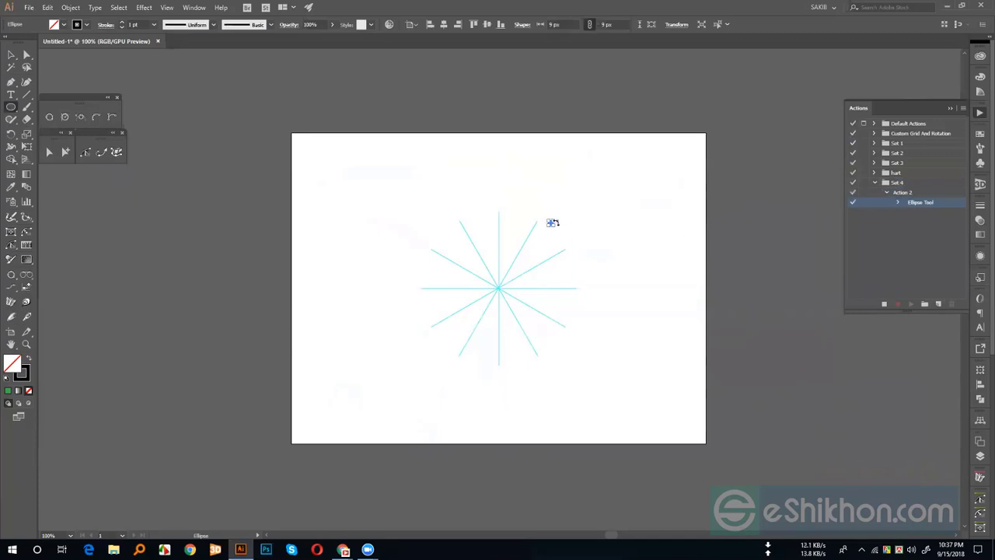
pyautogui.click(897, 202)
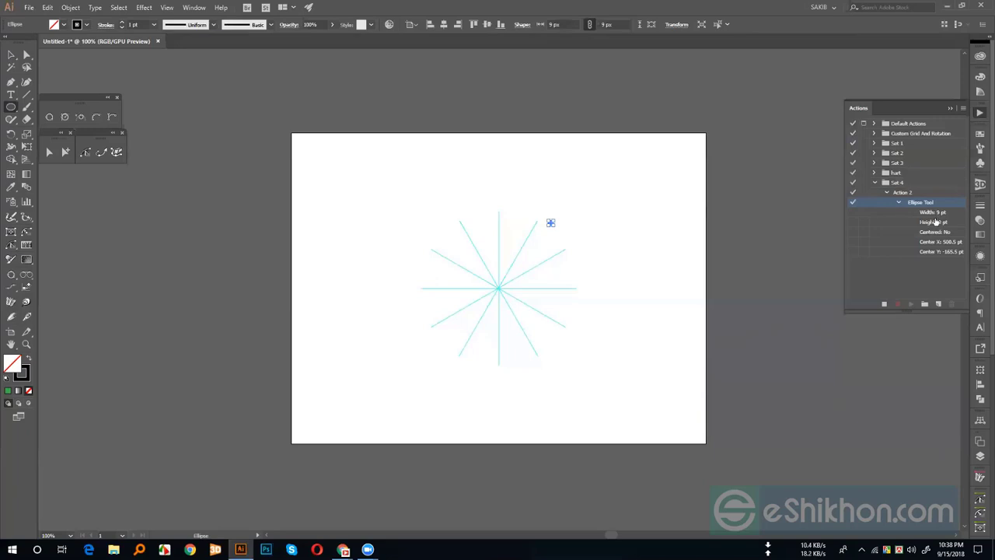
pyautogui.click(897, 203)
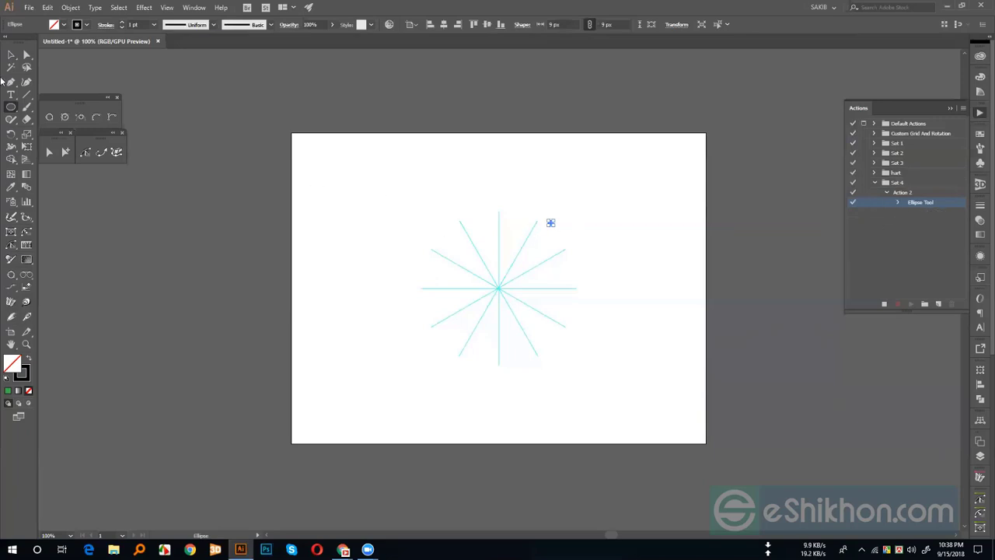
# Step: Align the small circle horizontally and vertically to the center of the artboard, over the guide intersection
pyautogui.click(12, 56)
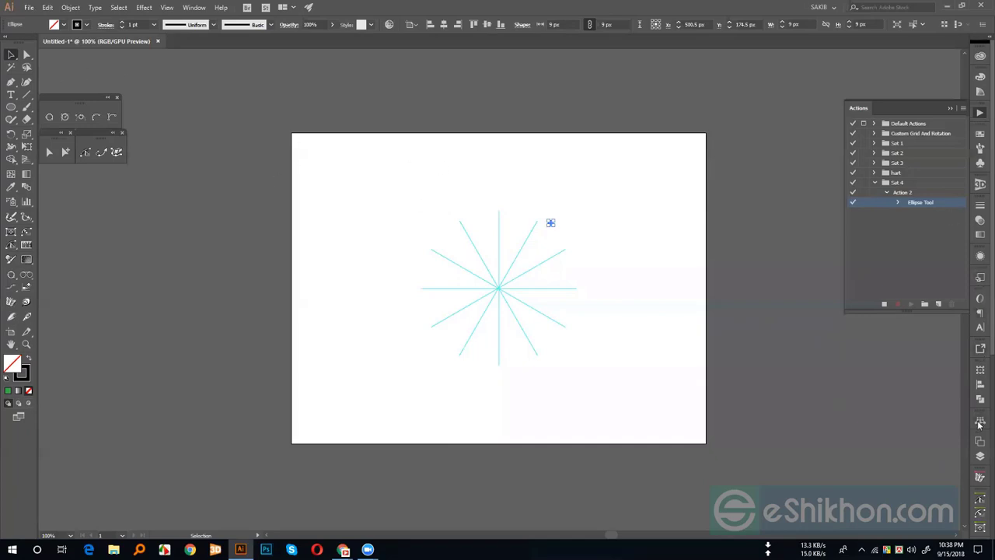
pyautogui.click(980, 387)
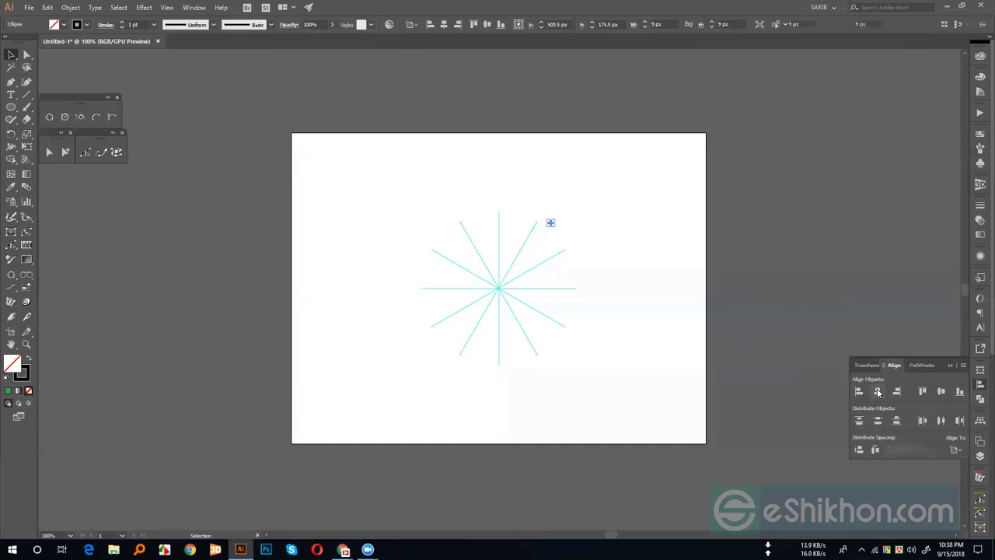
pyautogui.click(939, 393)
pyautogui.click(940, 391)
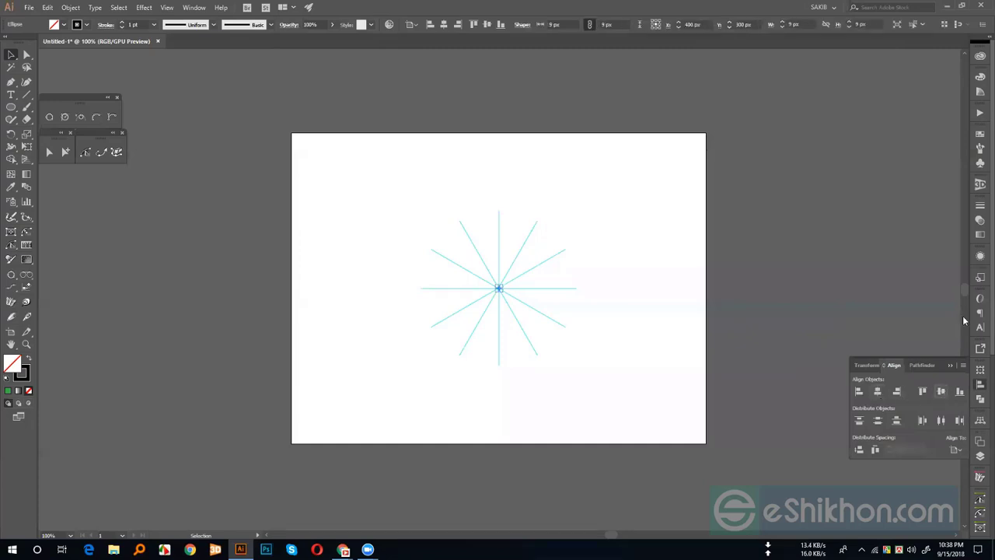
# Step: Check the recorded alignment settings in the new action and inspect the centered circle up close
pyautogui.click(980, 112)
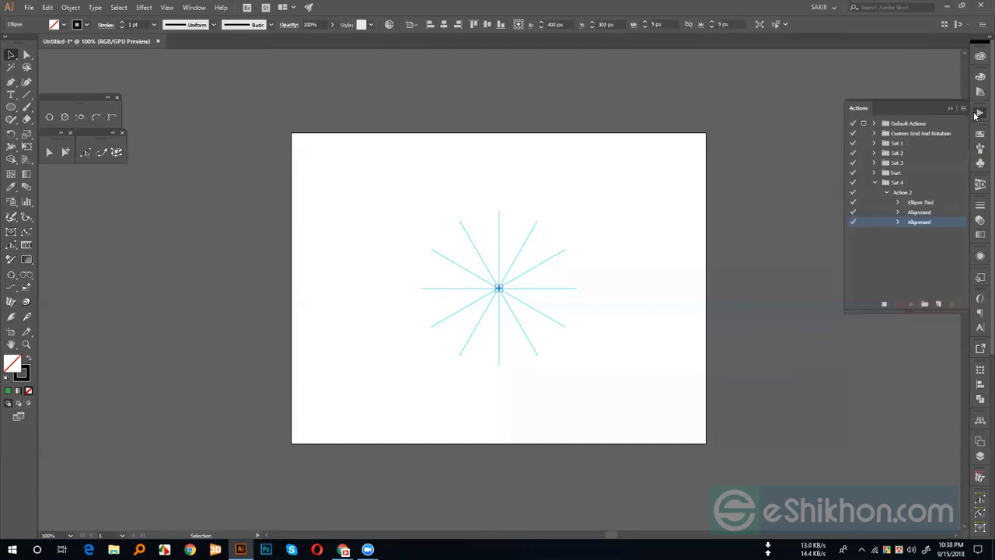
pyautogui.click(898, 212)
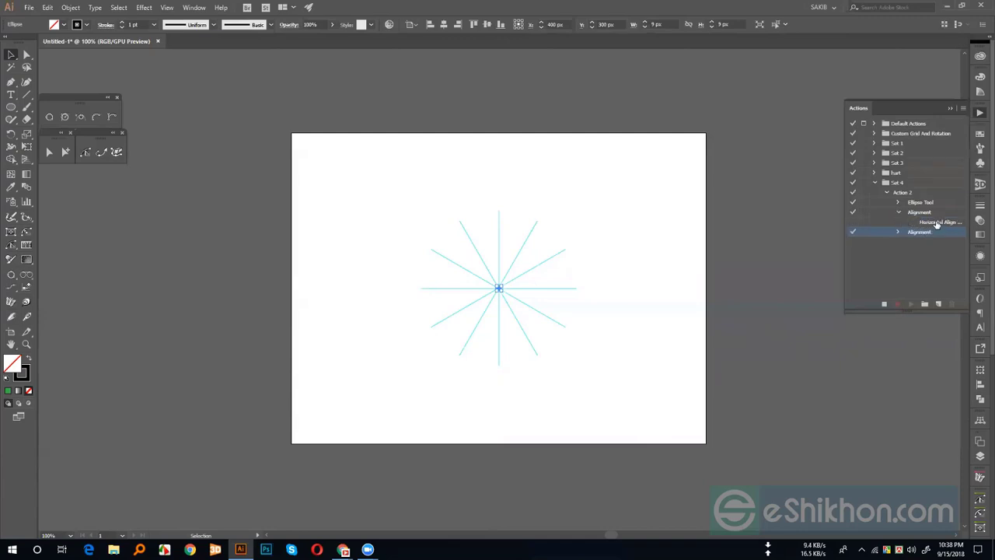
pyautogui.click(897, 232)
pyautogui.click(898, 212)
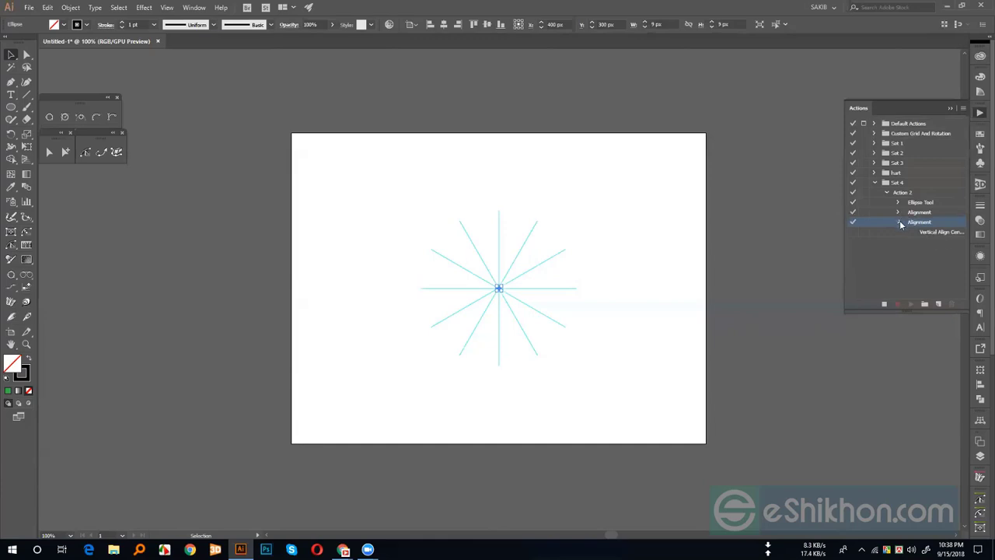
pyautogui.click(898, 222)
pyautogui.hotkey('ctrl', '+')
pyautogui.hotkey('ctrl', '+')
pyautogui.hotkey('ctrl', '+')
pyautogui.hotkey('ctrl', '+')
pyautogui.hotkey('ctrl', '+')
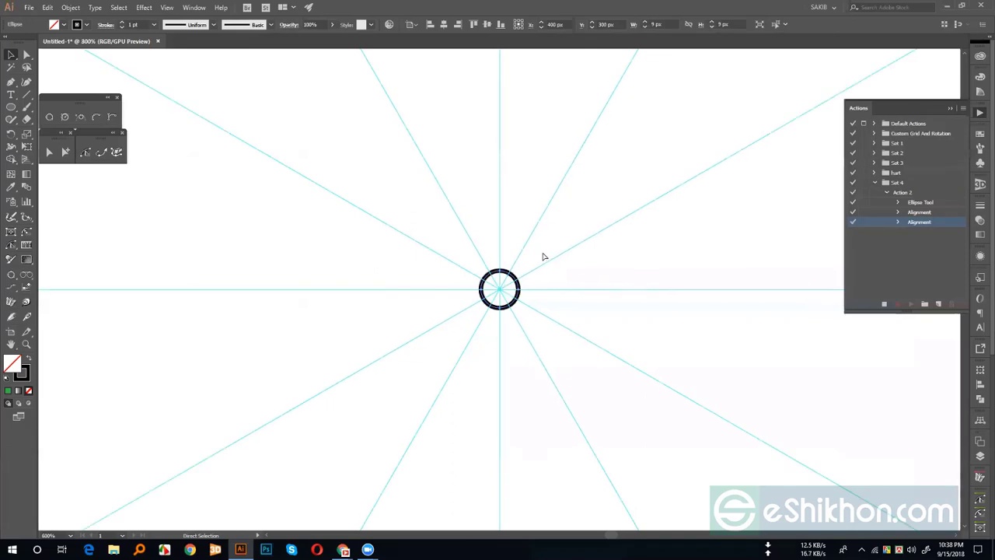
pyautogui.hotkey('ctrl', '+')
pyautogui.hotkey('ctrl', '+')
pyautogui.hotkey('ctrl', '+')
pyautogui.hotkey('ctrl', '+')
pyautogui.click(553, 250)
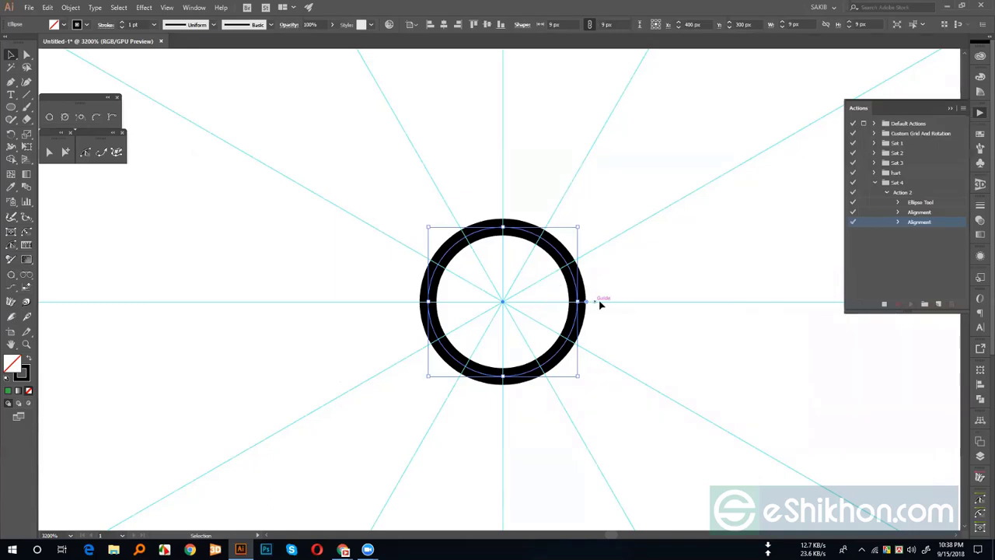
# Step: Preview a move of the centered circle by 9 px horizontally, then reset the horizontal, vertical and distance offsets to 0 px
pyautogui.doubleClick(12, 54)
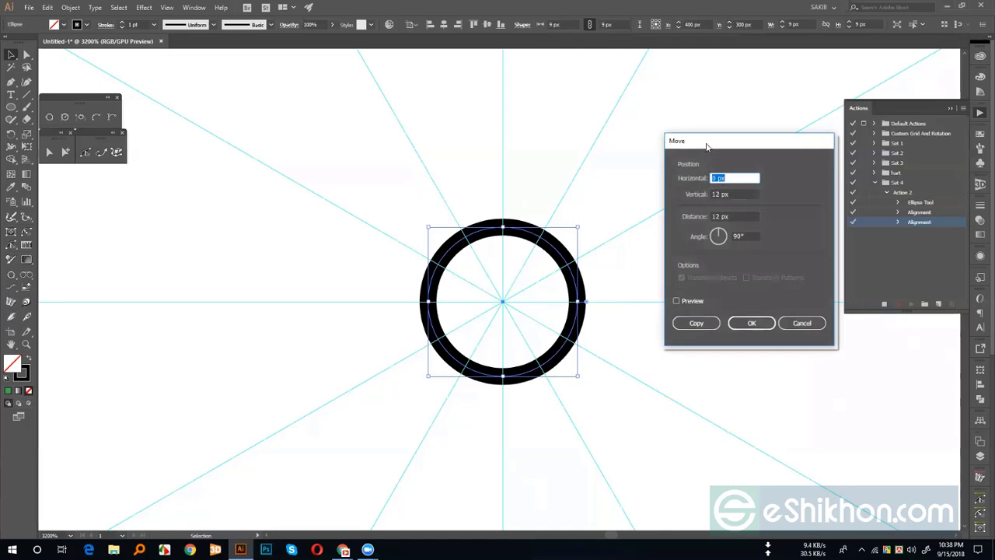
pyautogui.moveTo(710, 144); pyautogui.dragTo(798, 144)
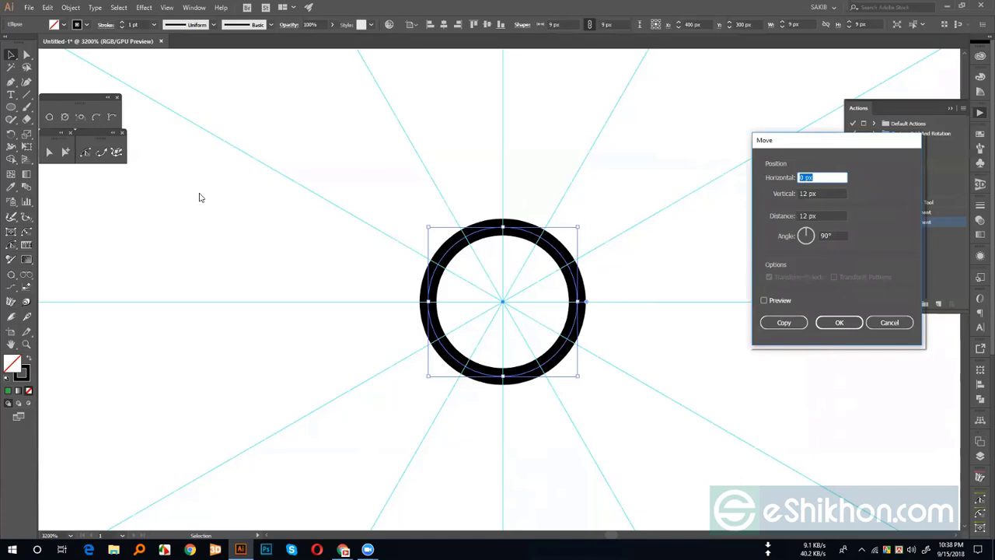
pyautogui.write('9')
pyautogui.click(764, 301)
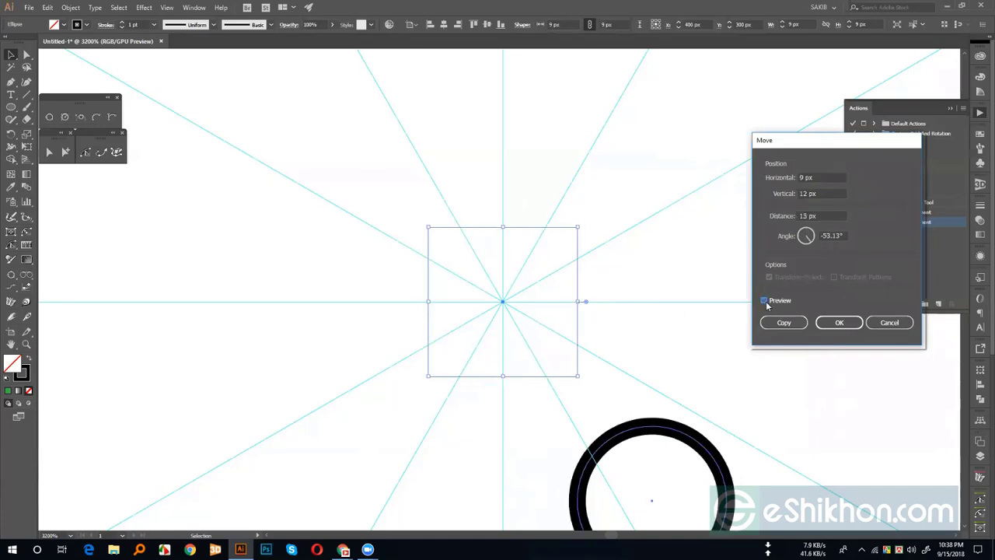
pyautogui.click(813, 216)
pyautogui.click(826, 193)
pyautogui.hotkey('shift', 'Tab')
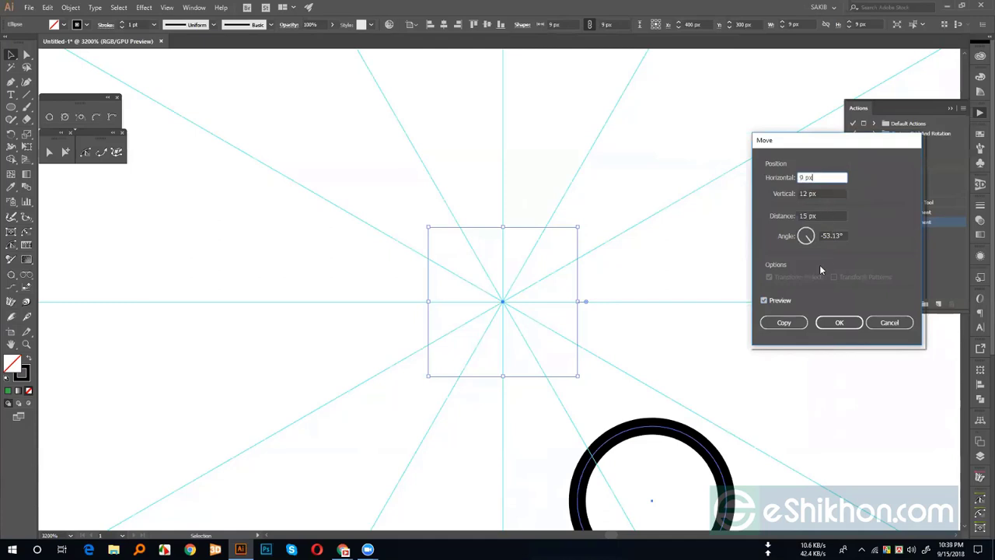
pyautogui.click(836, 235)
pyautogui.click(802, 215)
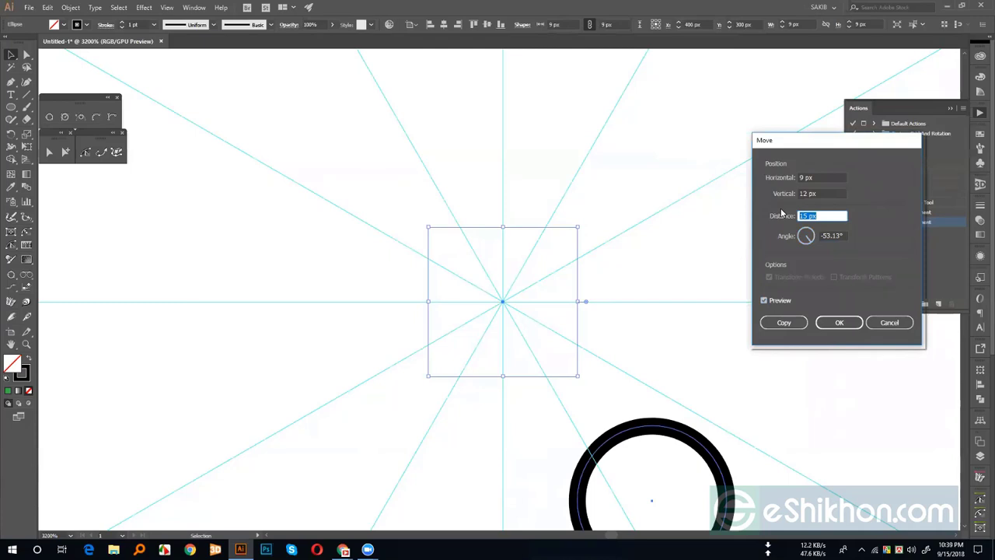
pyautogui.write('0')
pyautogui.hotkey('shift', 'Tab')
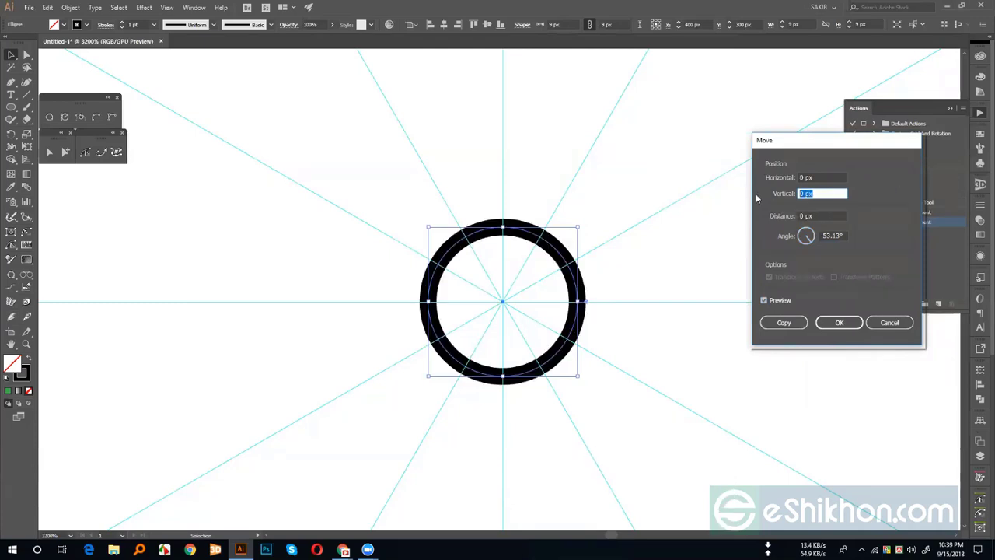
pyautogui.hotkey('shift', 'Tab')
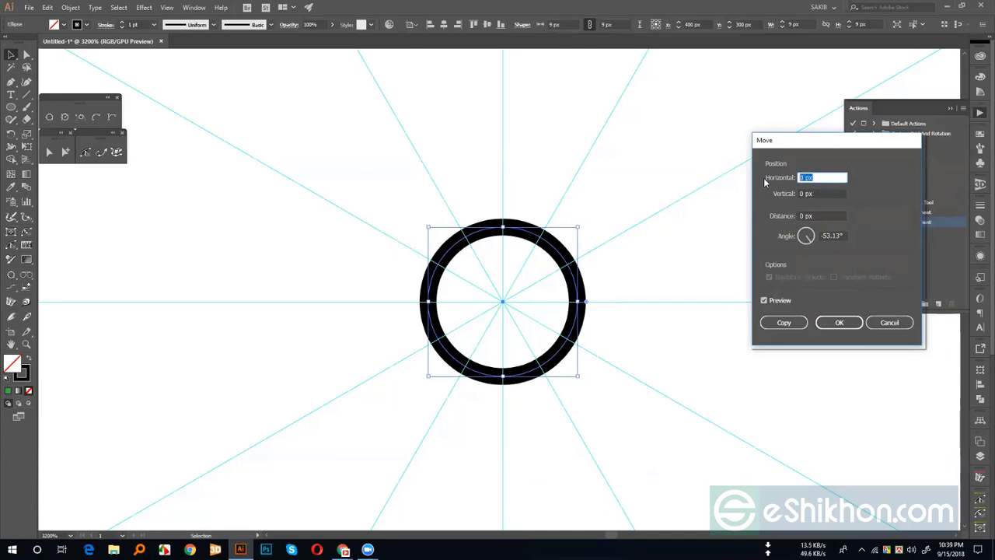
# Step: Create a copy of the circle moved 4.5 px horizontally and 0 px vertically
pyautogui.write('9')
pyautogui.click(815, 193)
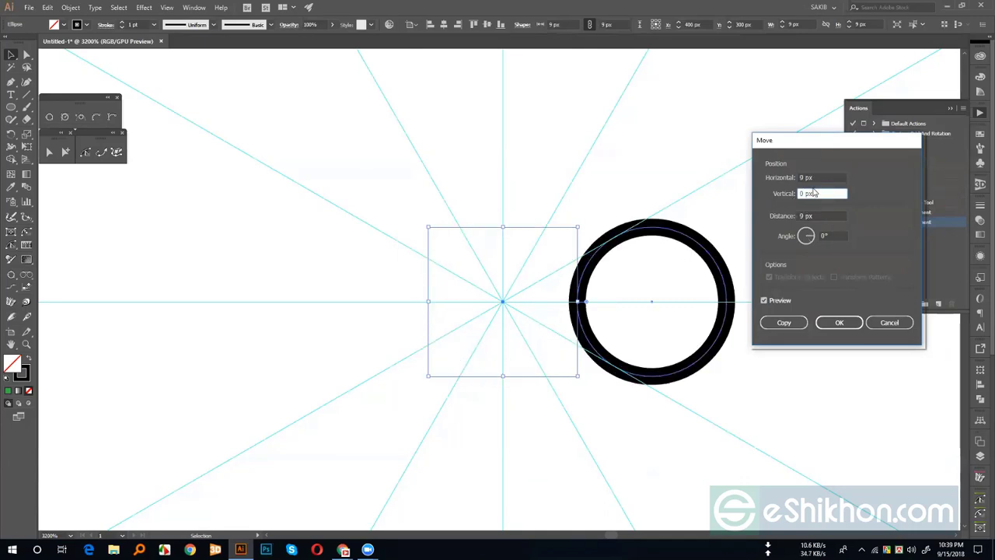
pyautogui.hotkey('shift', 'Tab')
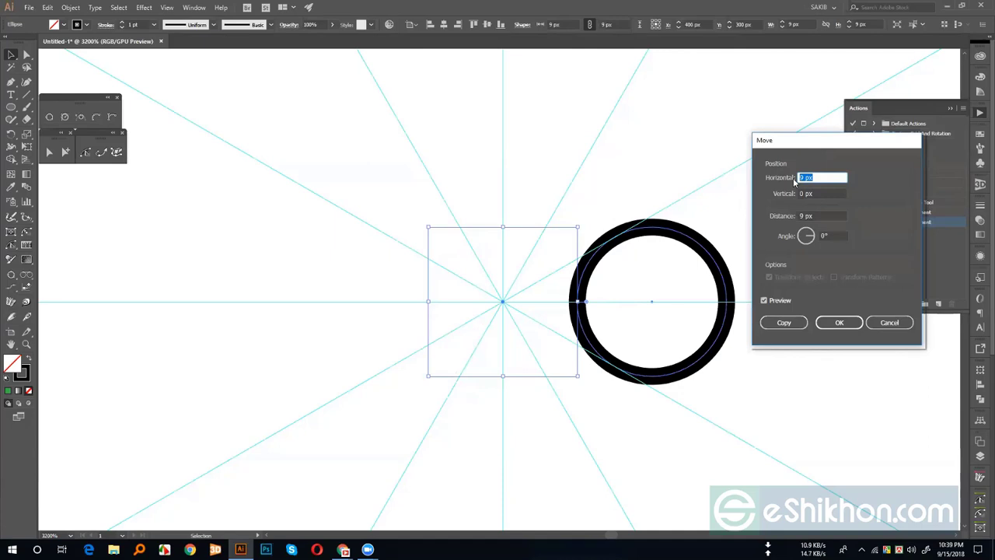
pyautogui.write('4.5')
pyautogui.click(825, 216)
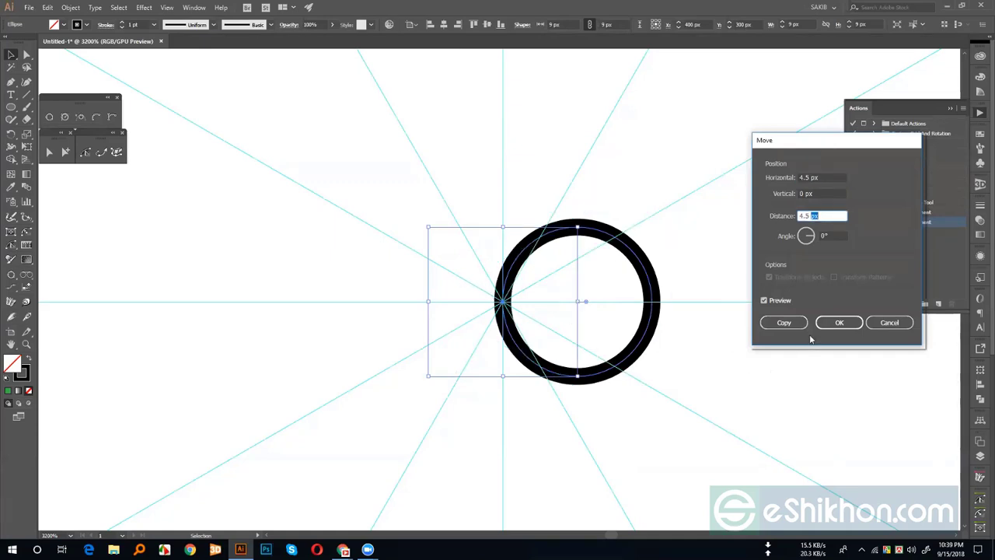
pyautogui.click(783, 322)
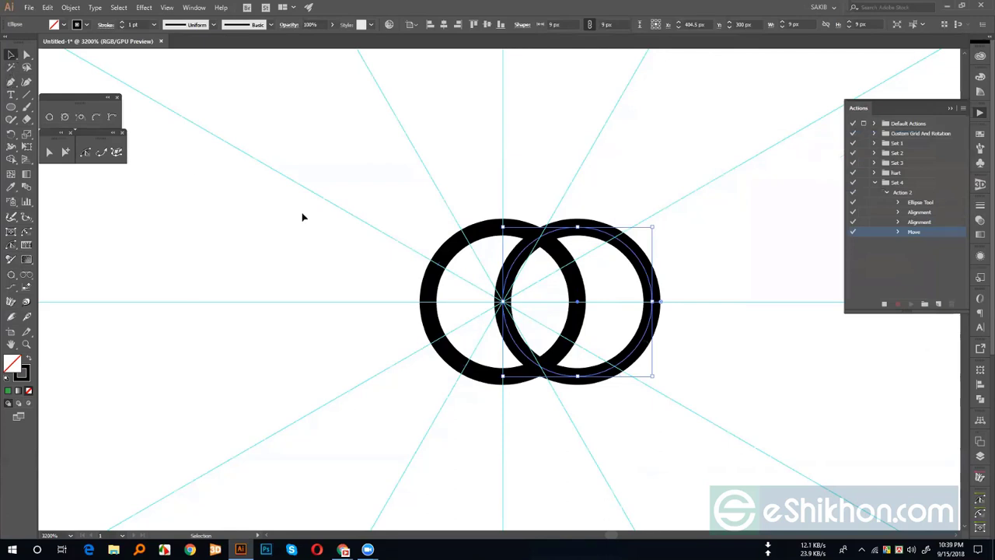
# Step: Group the two overlapping circles and center the group on the guide intersection
pyautogui.hotkey('ctrl', 'a')
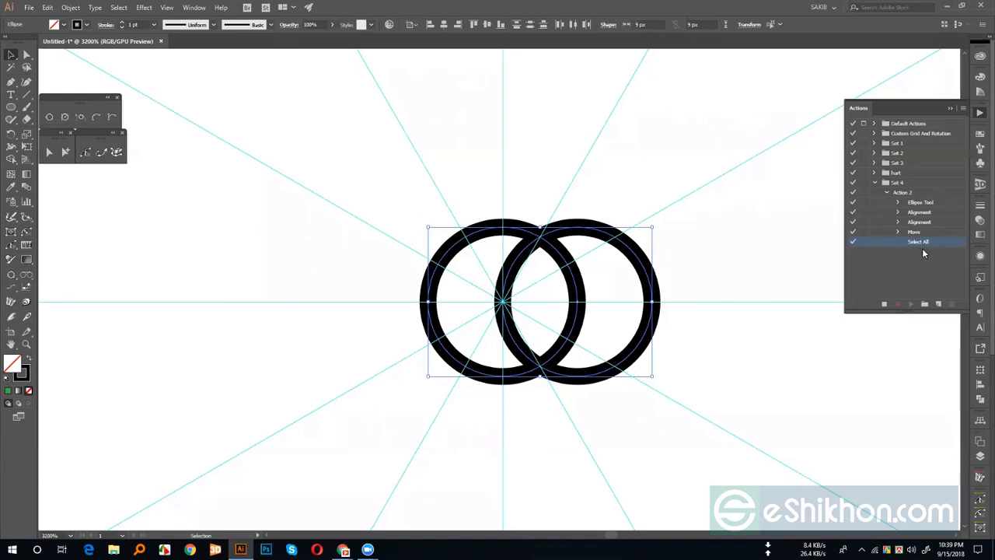
pyautogui.press('a')
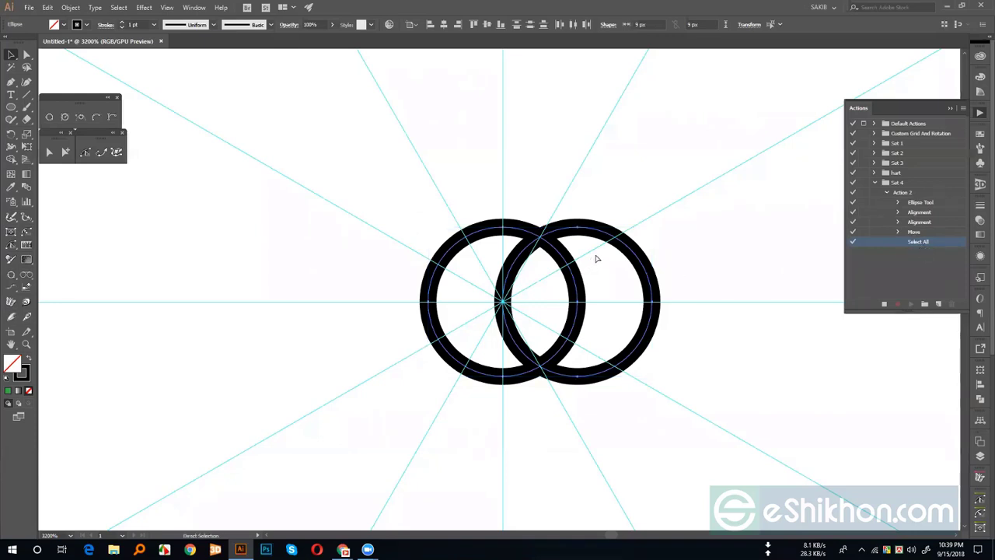
pyautogui.hotkey('ctrl', 'g')
pyautogui.press('v')
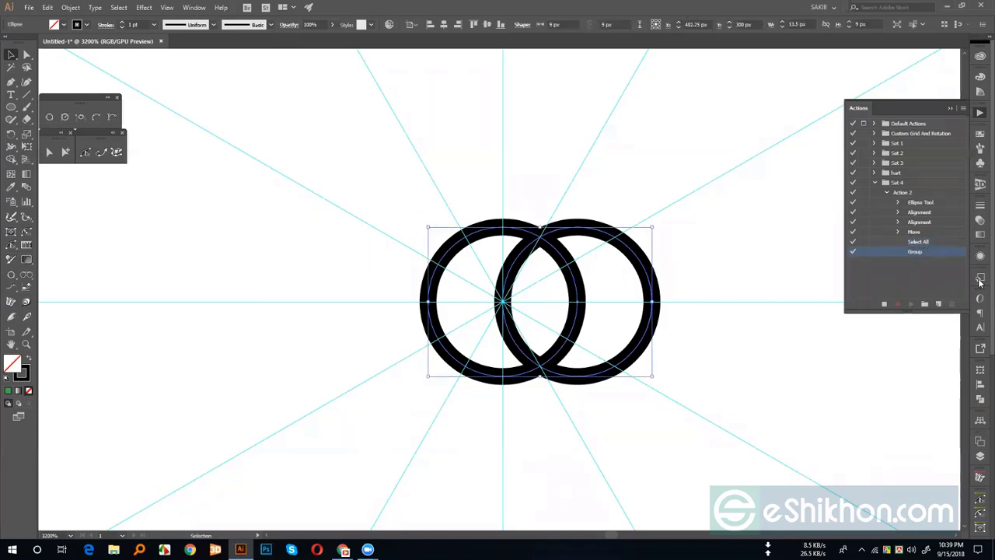
pyautogui.click(980, 371)
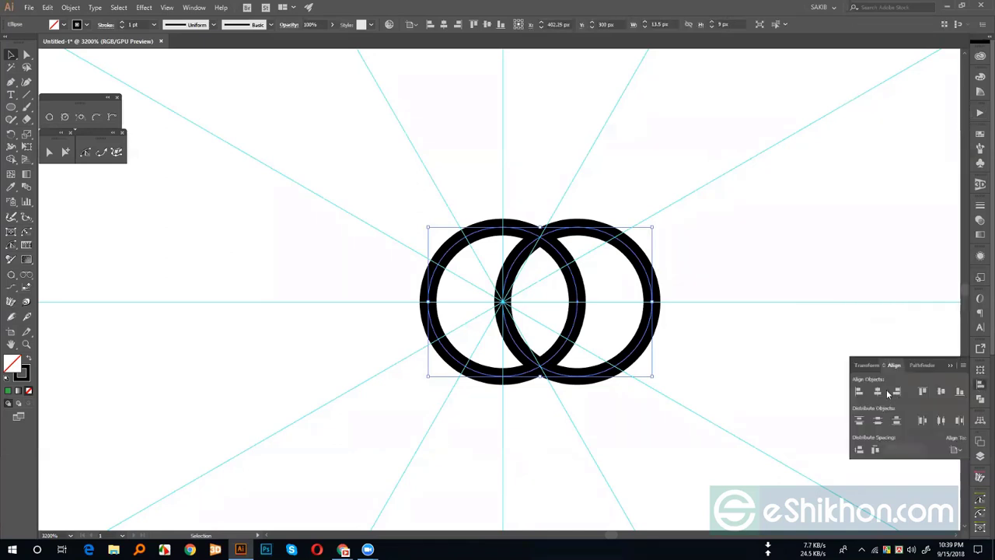
pyautogui.click(877, 392)
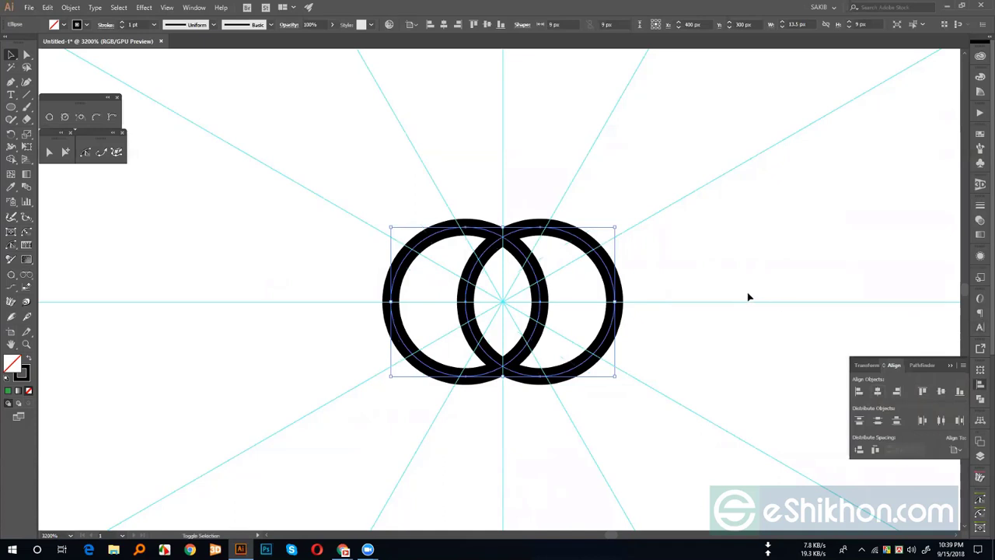
# Step: Swap the circles' fill and stroke and intersect them into a single solid leaf shape
pyautogui.hotkey('shift', 'x')
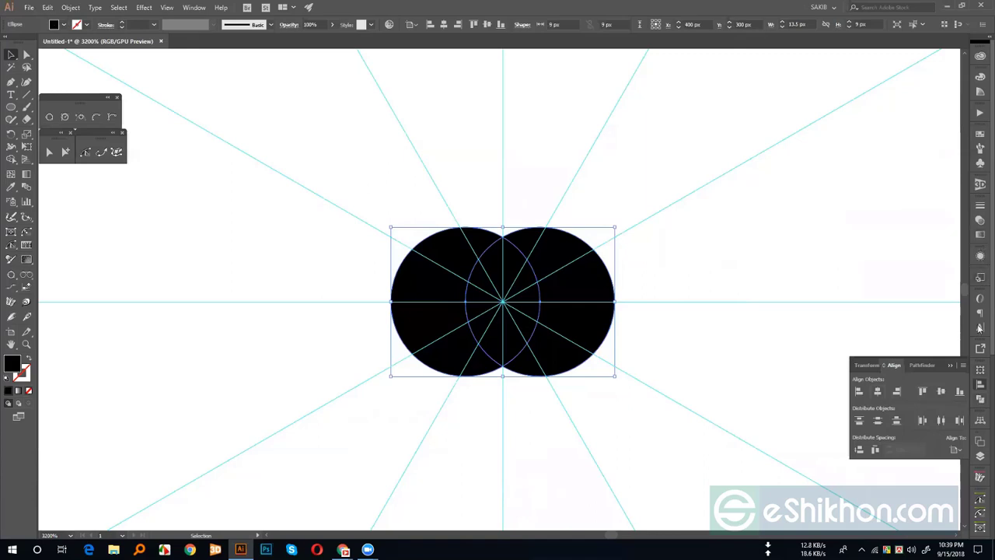
pyautogui.click(976, 394)
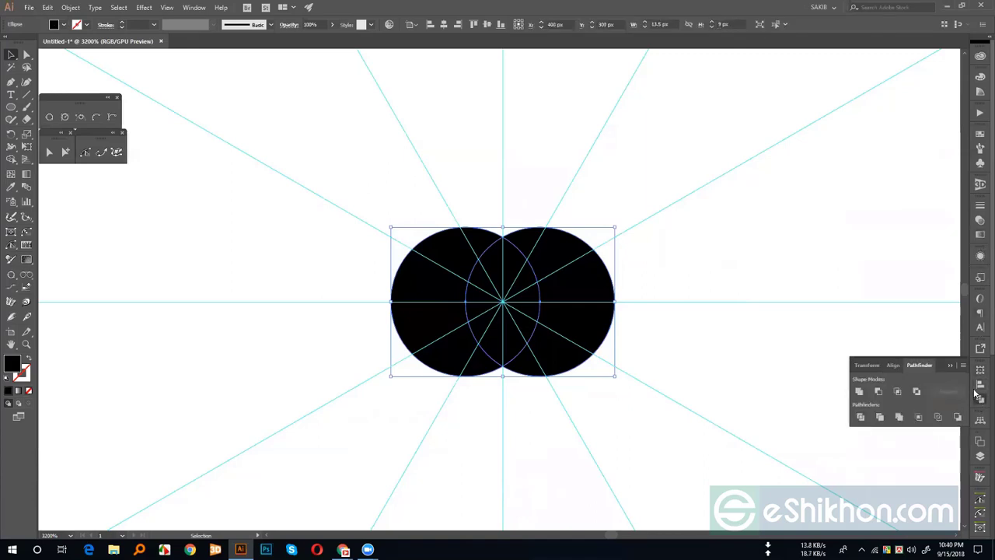
pyautogui.click(897, 391)
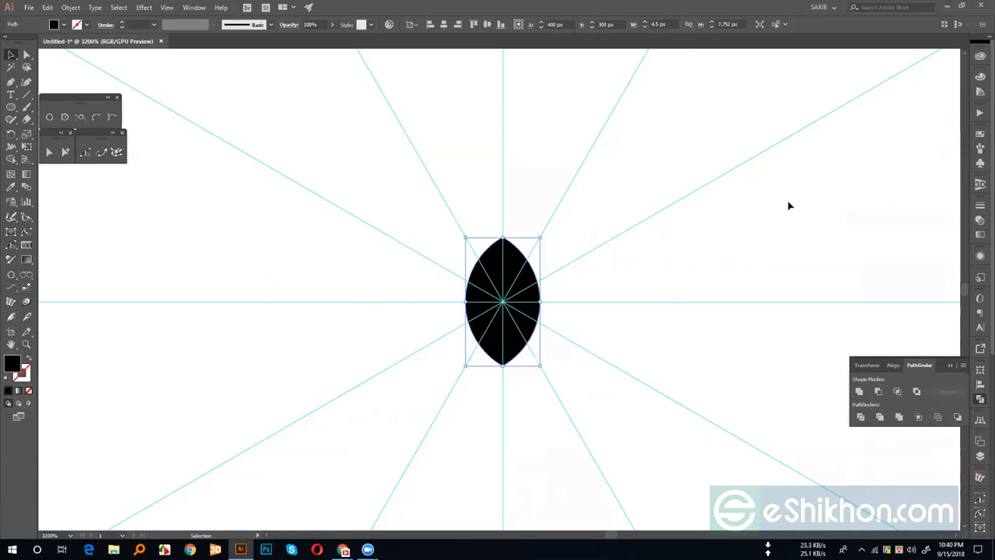
pyautogui.click(980, 112)
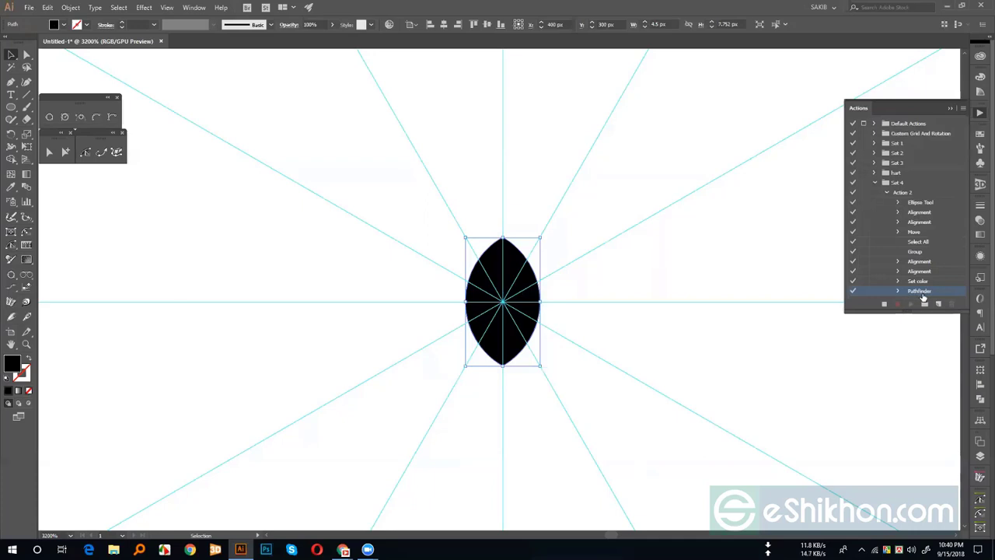
pyautogui.click(887, 192)
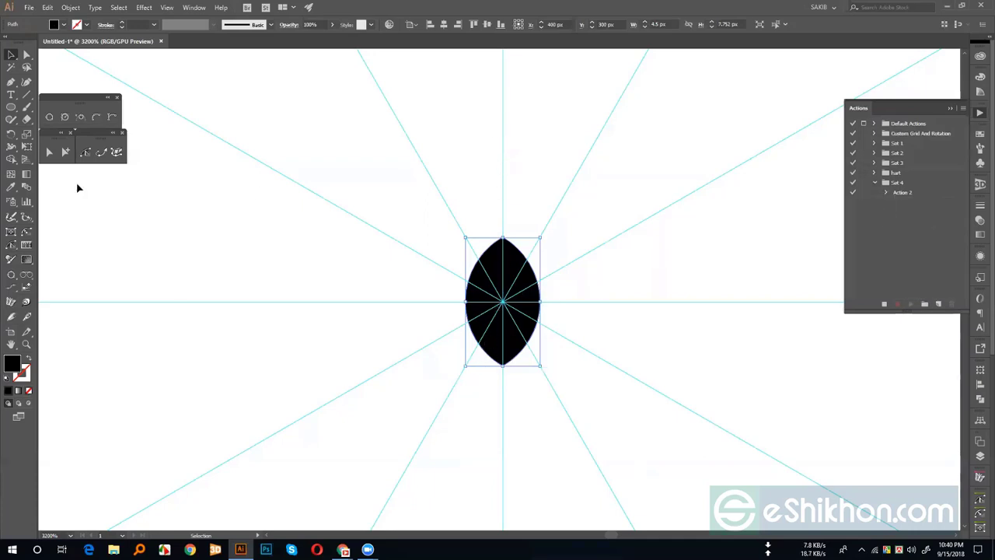
# Step: Create a copy of the leaf shape moved 0 px horizontally and 20 px vertically
pyautogui.doubleClick(12, 55)
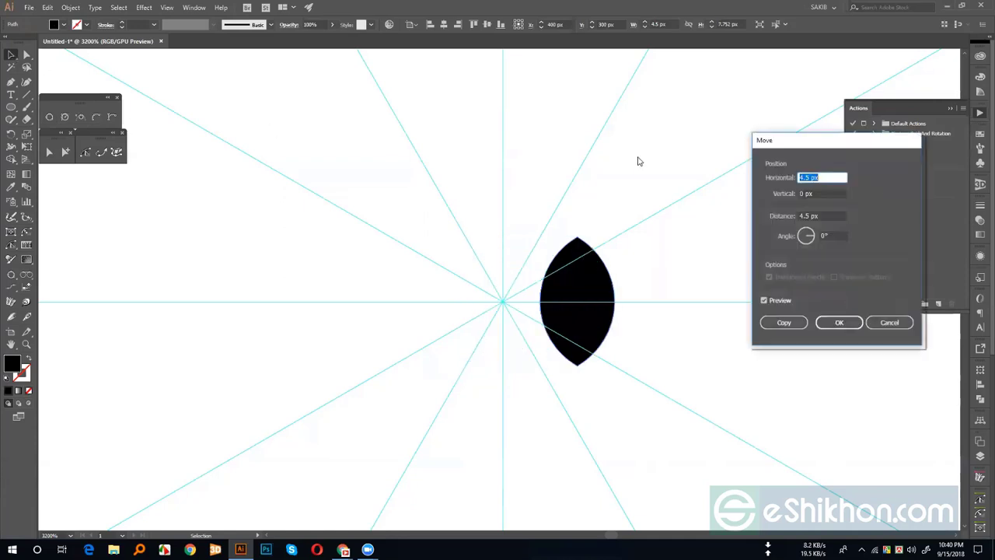
pyautogui.click(824, 215)
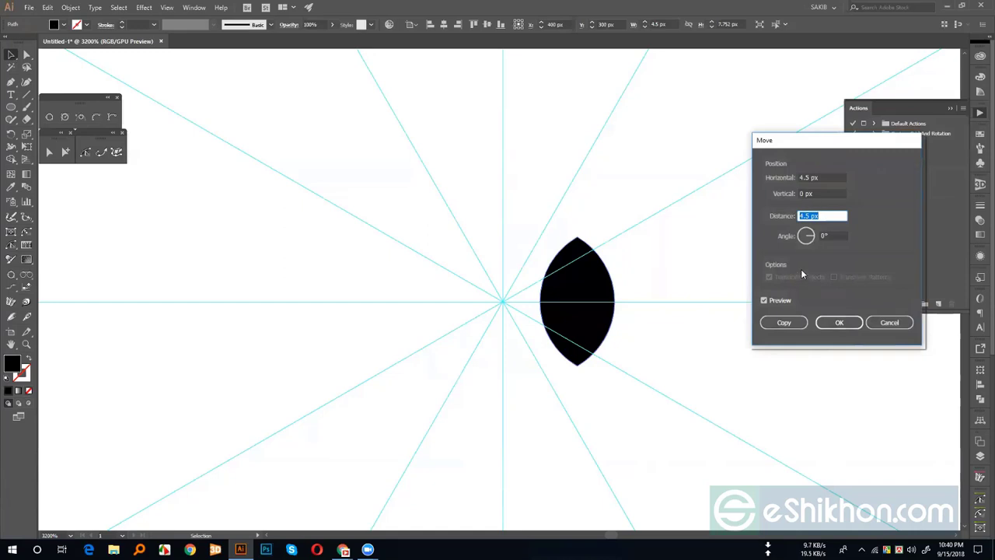
pyautogui.write('0')
pyautogui.click(818, 193)
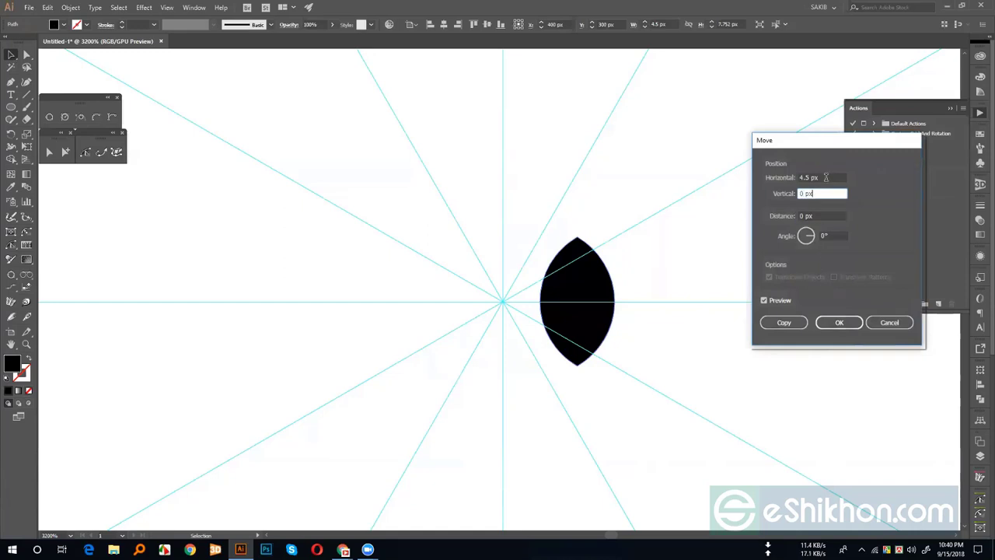
pyautogui.doubleClick(826, 178)
pyautogui.write('0')
pyautogui.press('Tab')
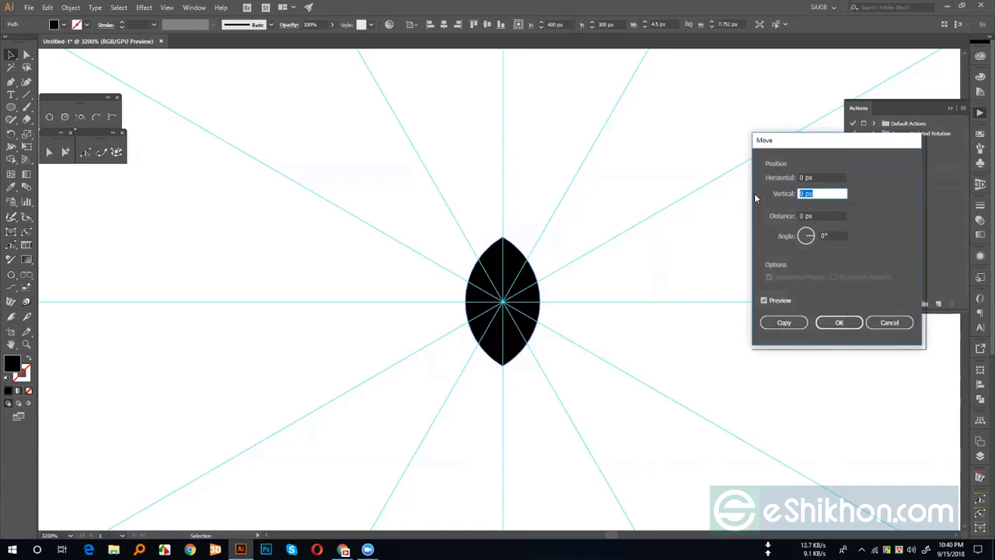
pyautogui.write('20')
pyautogui.press('Tab')
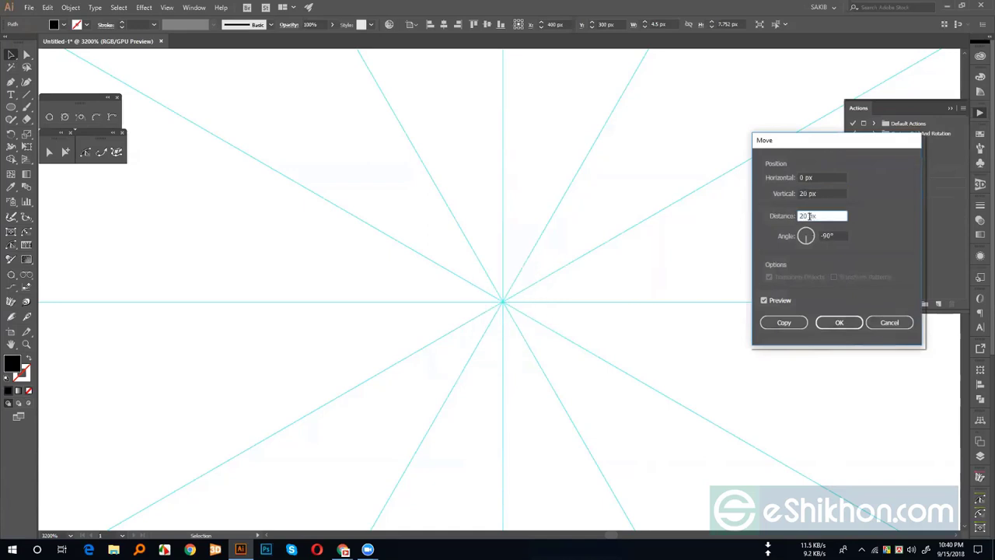
pyautogui.click(783, 322)
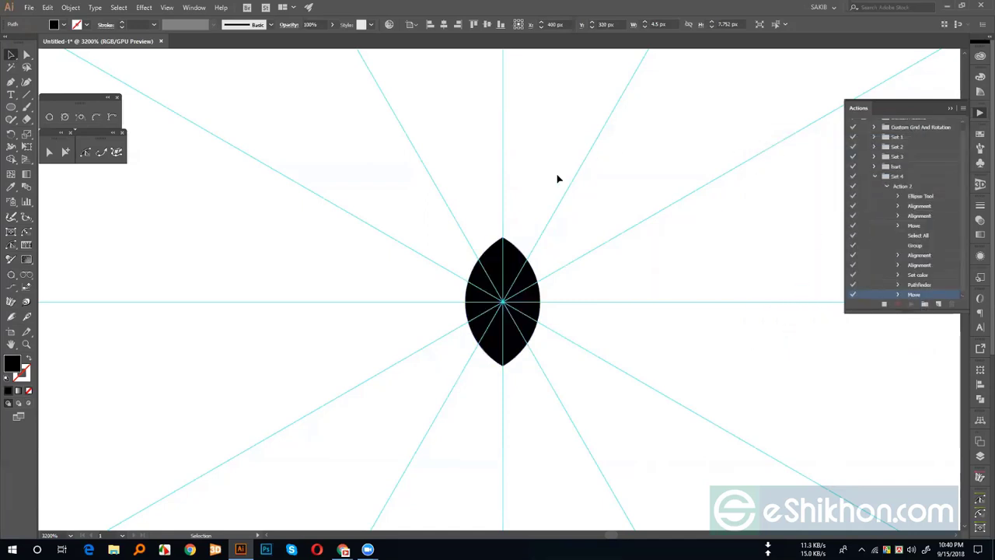
# Step: Group the two leaf shapes and align the group vertically to the center of the artboard
pyautogui.press('a')
pyautogui.press('v')
pyautogui.hotkey('ctrl', 'a')
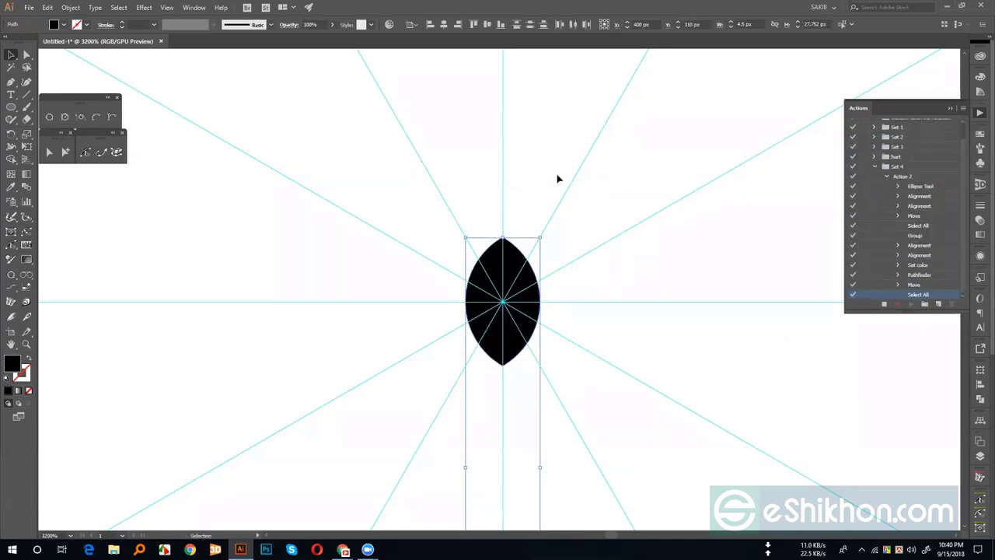
pyautogui.hotkey('ctrl', 'g')
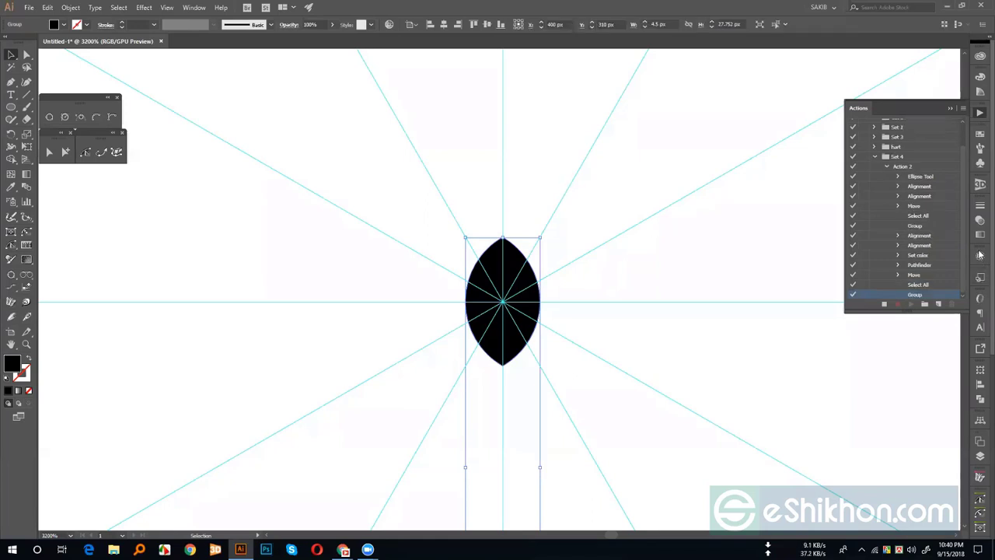
pyautogui.click(980, 385)
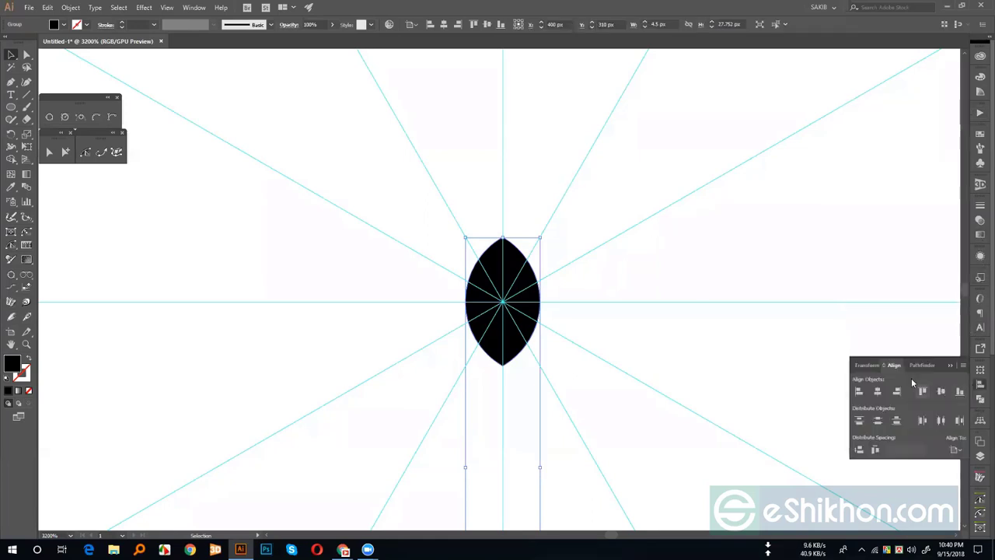
pyautogui.click(942, 393)
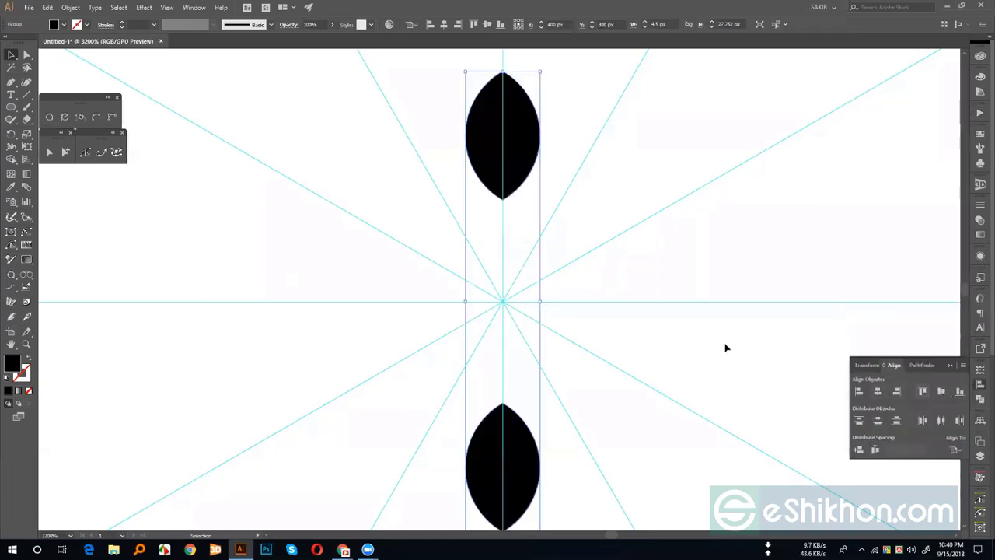
# Step: Create a copy of the leaf group rotated 30° and repeat the transformation four times to complete the ring
pyautogui.doubleClick(11, 133)
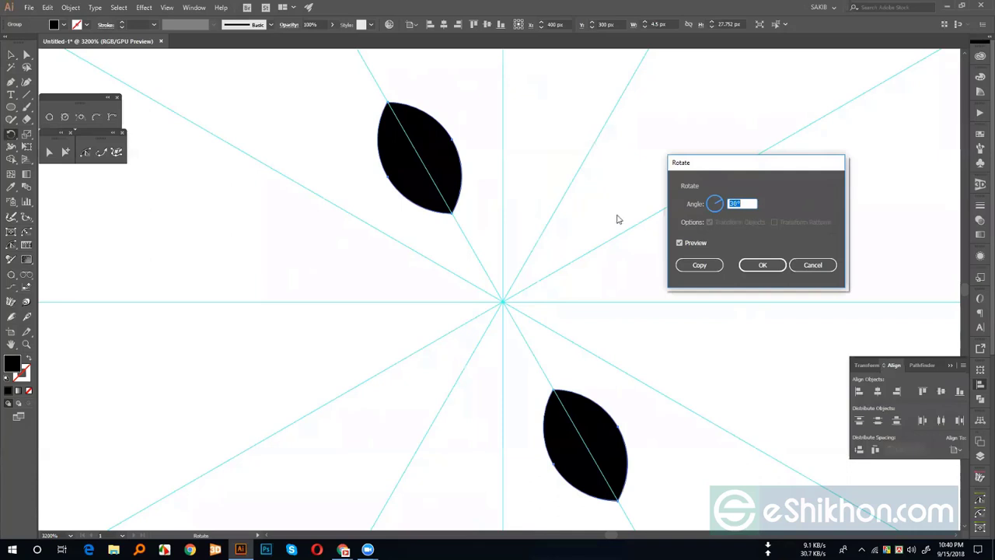
pyautogui.click(703, 264)
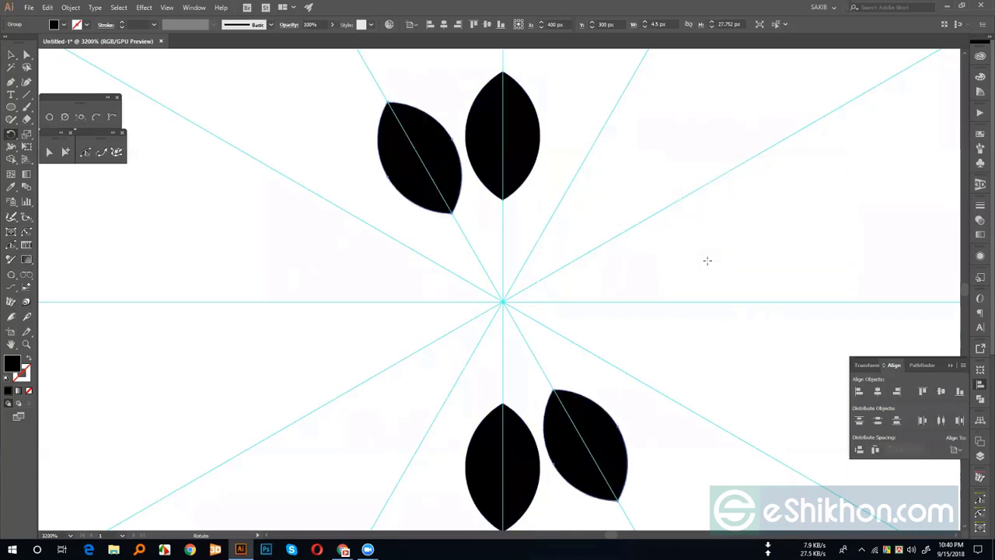
pyautogui.hotkey('ctrl', 'd')
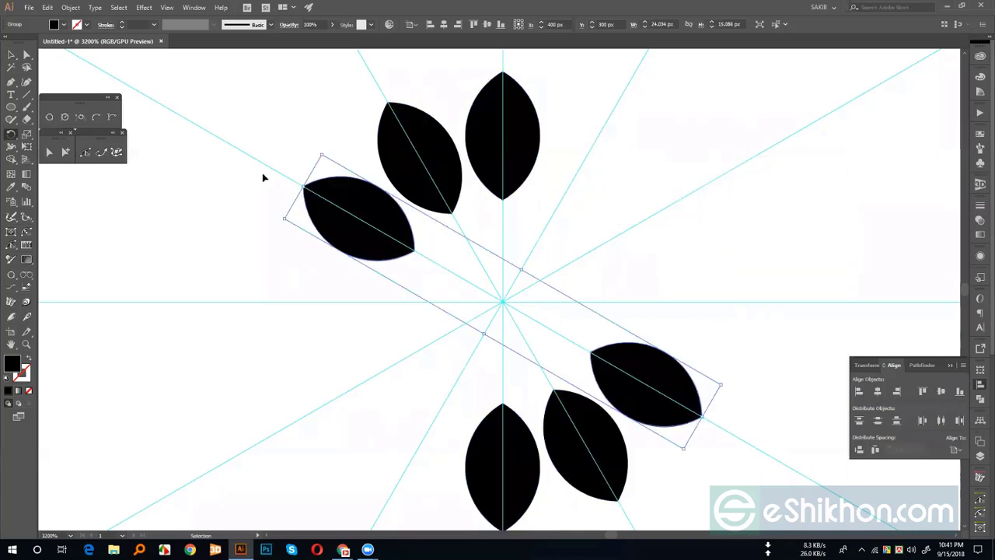
pyautogui.hotkey('ctrl', 'd')
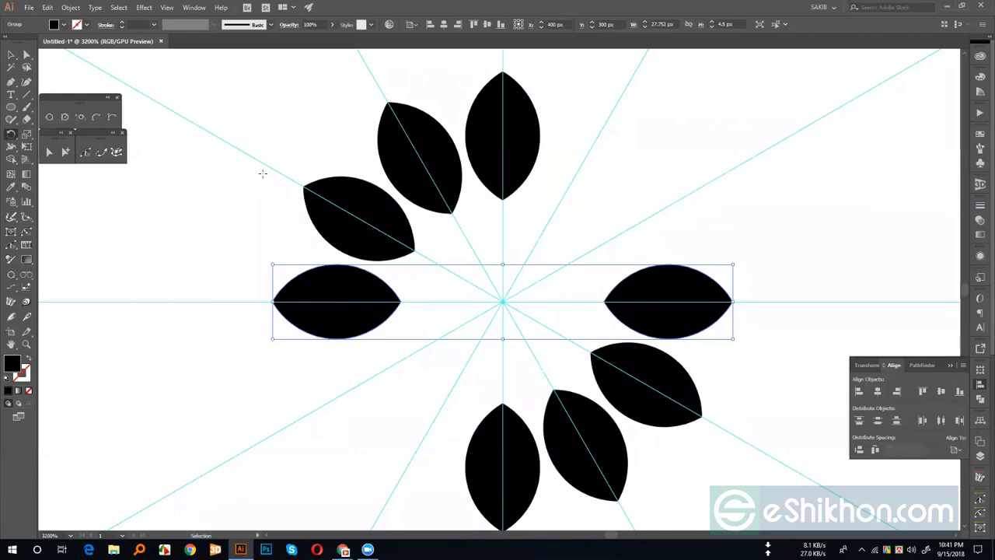
pyautogui.hotkey('ctrl', 'd')
pyautogui.hotkey('ctrl', 'd')
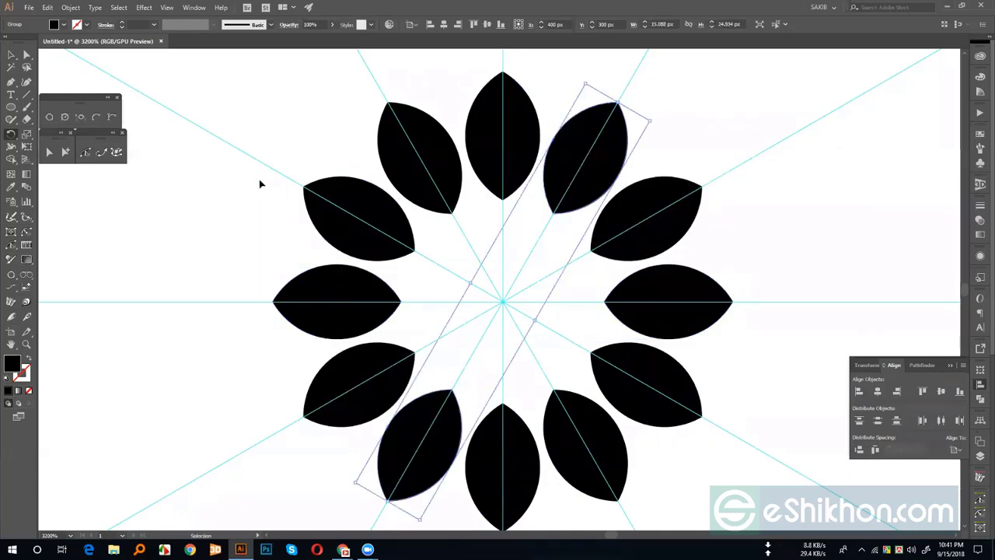
# Step: Group all the leaf shapes, stop recording the action, and collapse Action 2 in the actions list
pyautogui.hotkey('ctrl', 'a')
pyautogui.press('r')
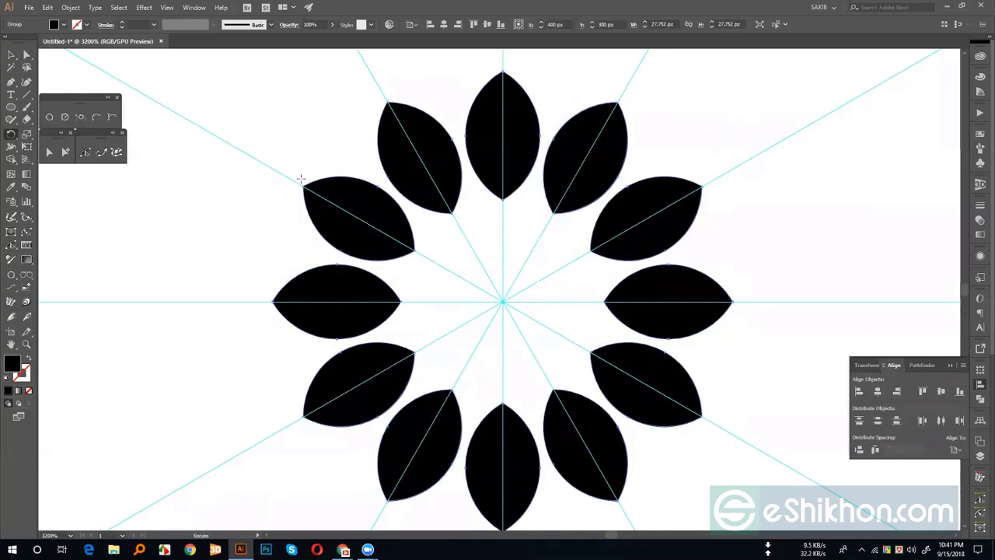
pyautogui.click(979, 113)
pyautogui.click(884, 305)
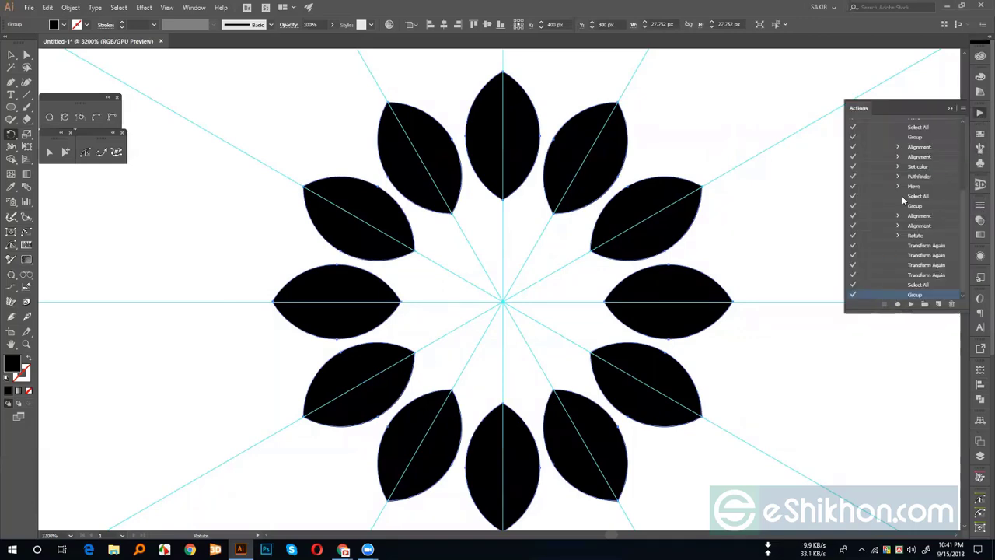
pyautogui.scroll(3, 913, 202)
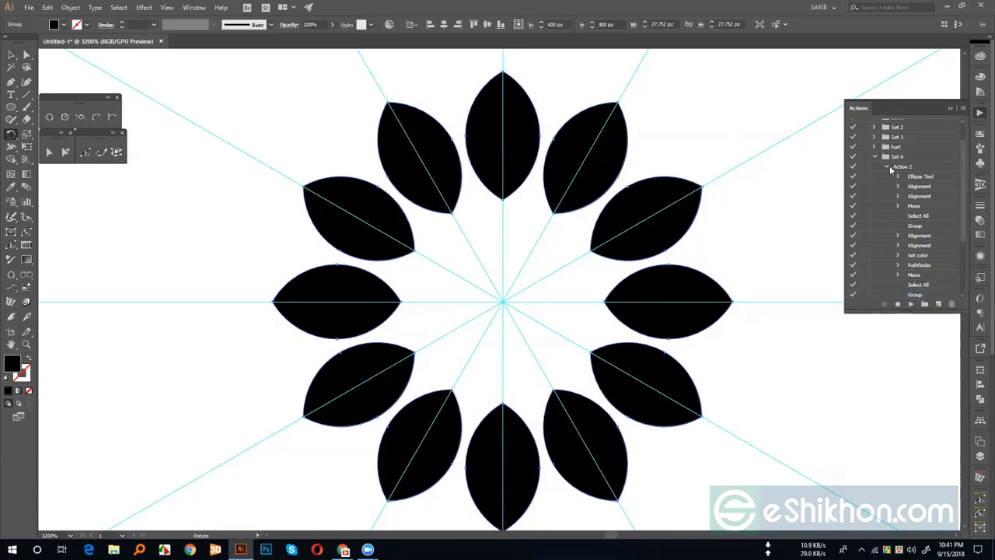
pyautogui.click(887, 166)
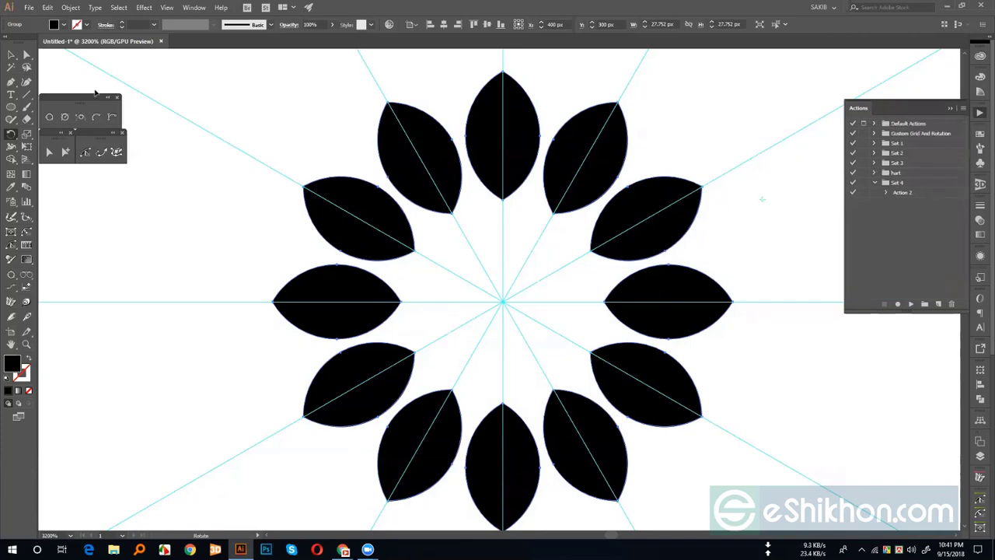
# Step: Select the entire leaf ring and delete it, leaving only the radial guides on the artboard
pyautogui.click(9, 56)
pyautogui.hotkey('ctrl', 'a')
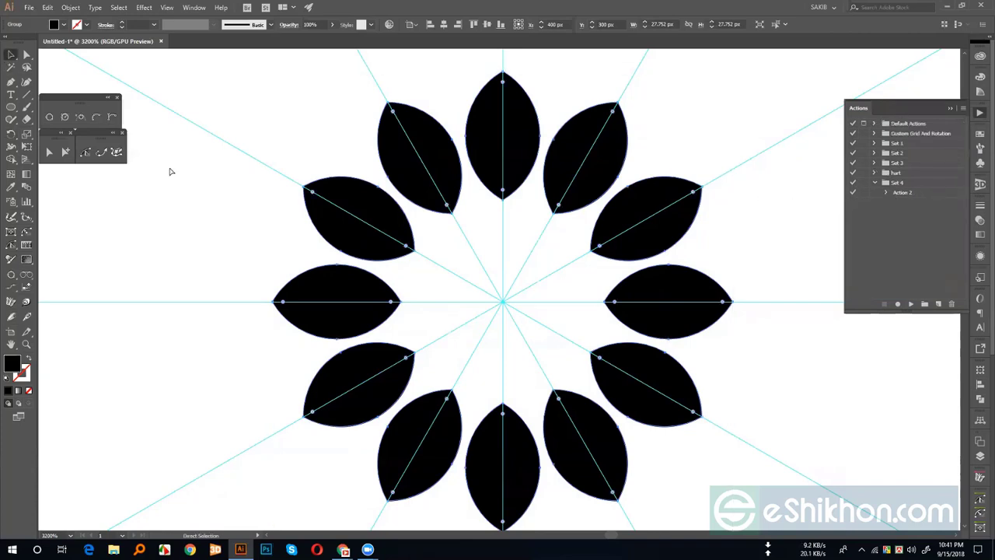
pyautogui.hotkey('ctrl', '-')
pyautogui.hotkey('ctrl', '-')
pyautogui.hotkey('ctrl', '-')
pyautogui.hotkey('ctrl', '-')
pyautogui.hotkey('ctrl', '-')
pyautogui.hotkey('ctrl', '-')
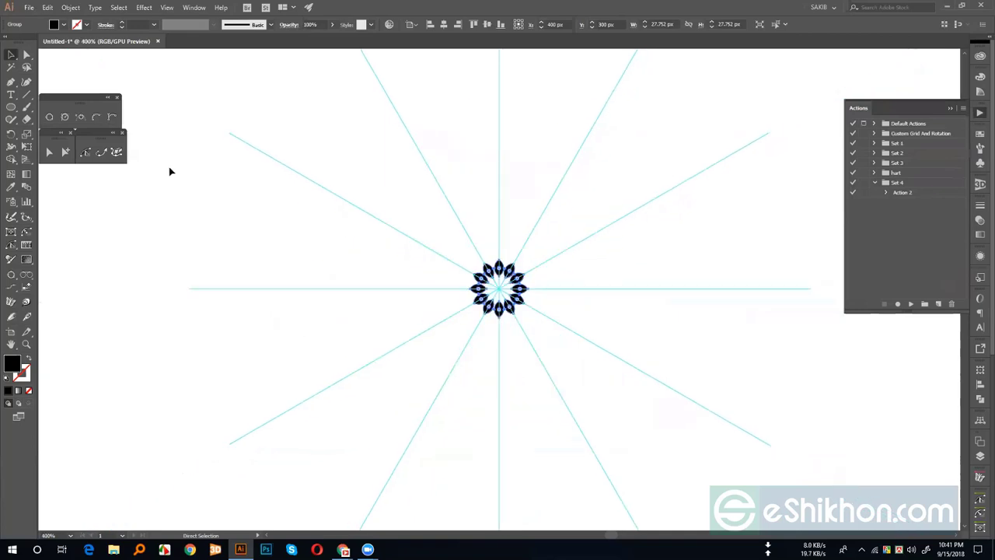
pyautogui.click(392, 190)
pyautogui.hotkey('ctrl', 'a')
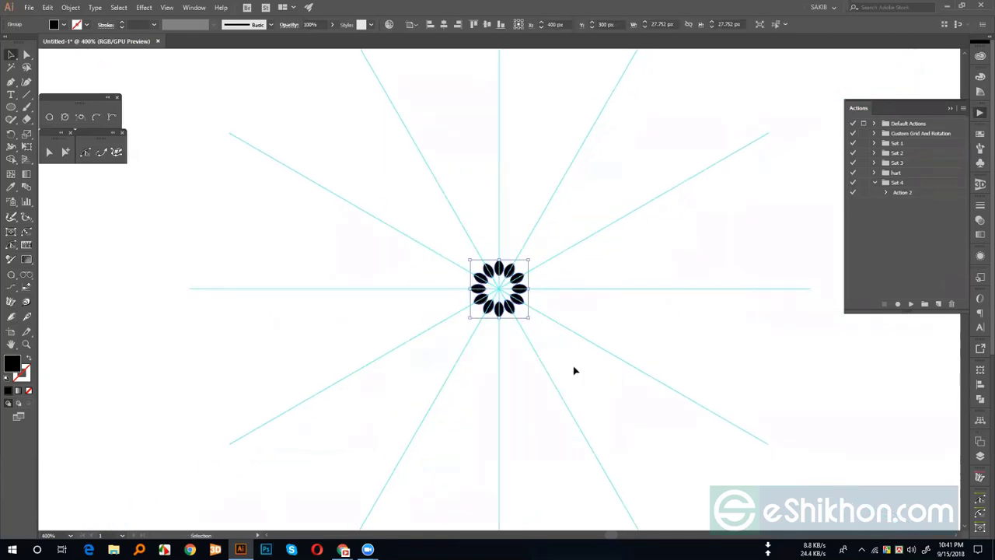
pyautogui.press('Delete')
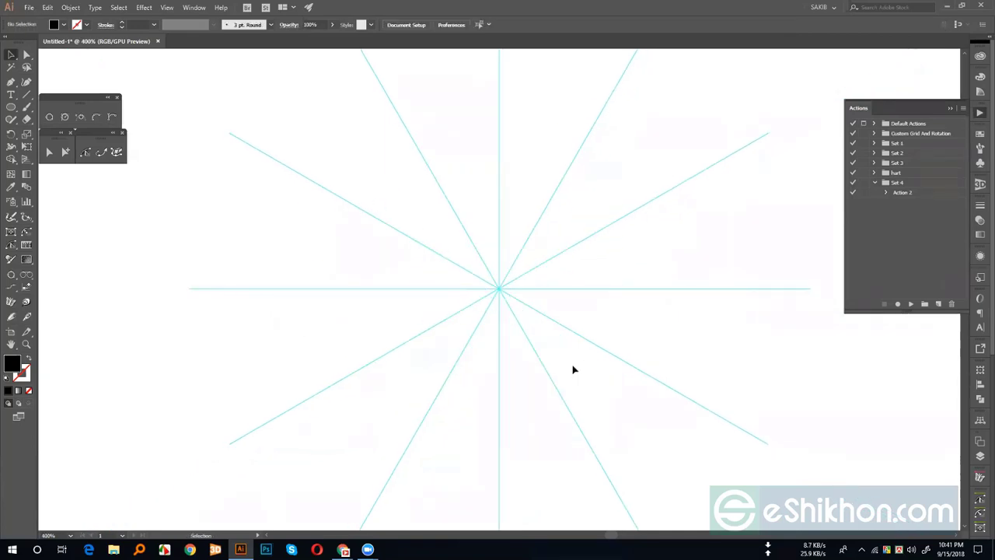
# Step: Play Action 2 to rebuild the leaf ring on the guides, and collapse its list of recorded commands
pyautogui.click(904, 192)
pyautogui.click(910, 304)
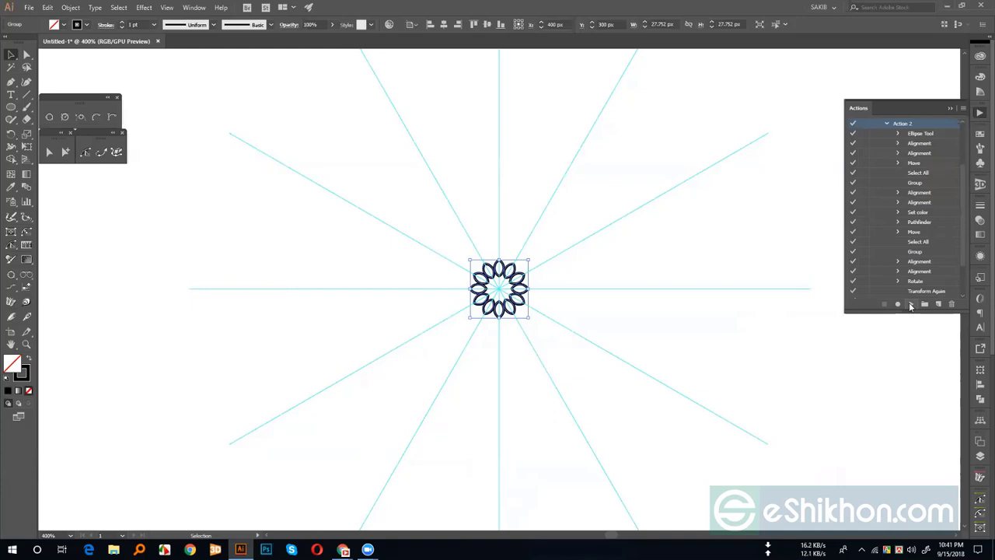
pyautogui.click(884, 124)
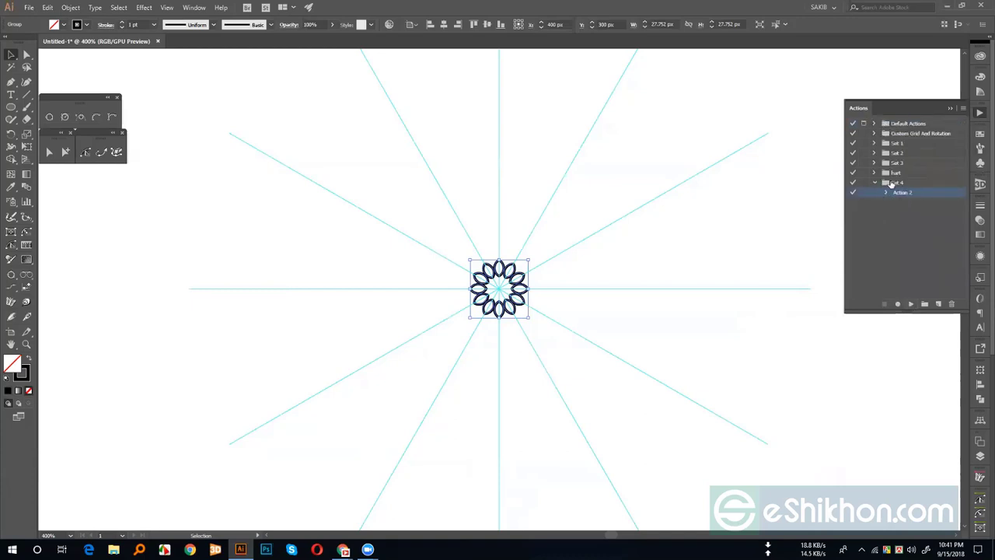
# Step: Rename the action set Set 4 as ee
pyautogui.click(896, 184)
pyautogui.doubleClick(895, 183)
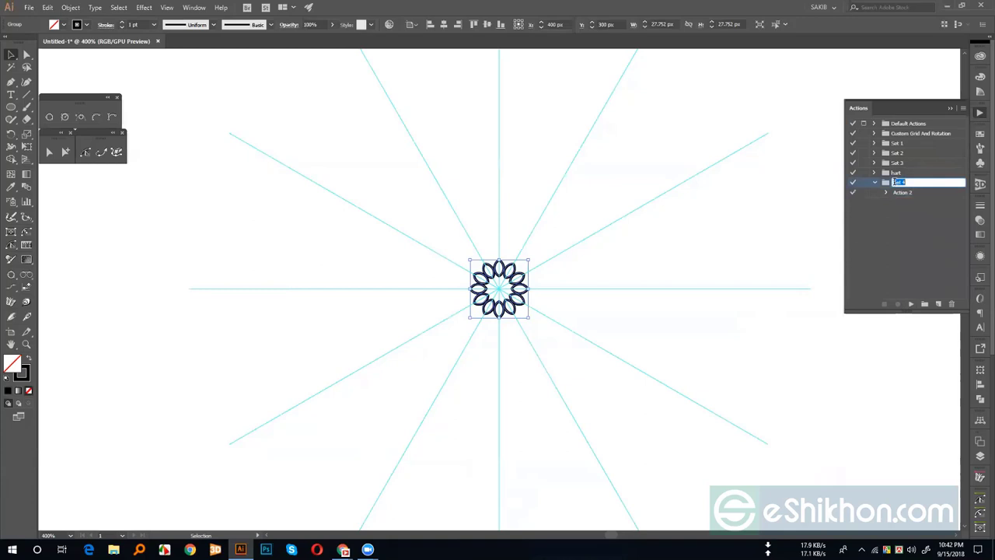
pyautogui.write('ee')
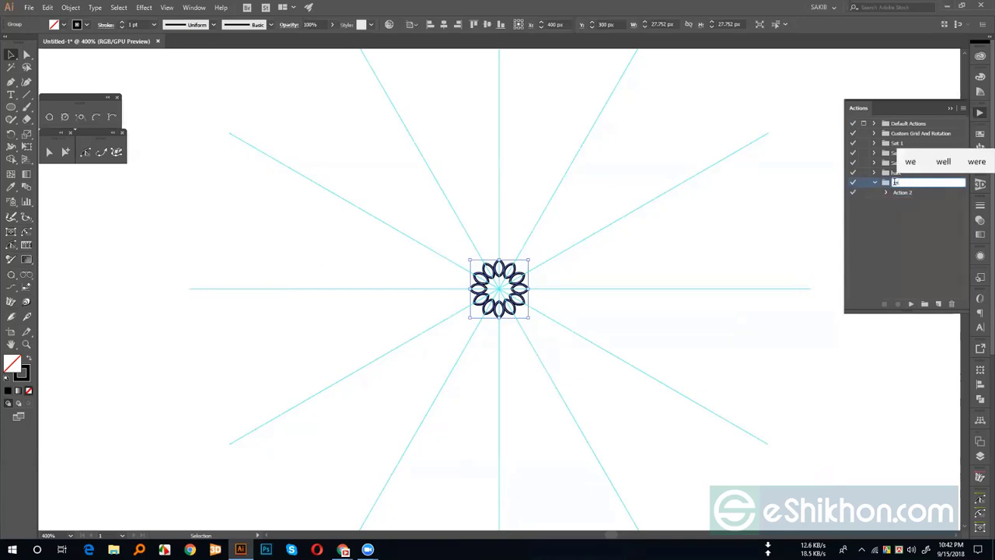
pyautogui.click(931, 263)
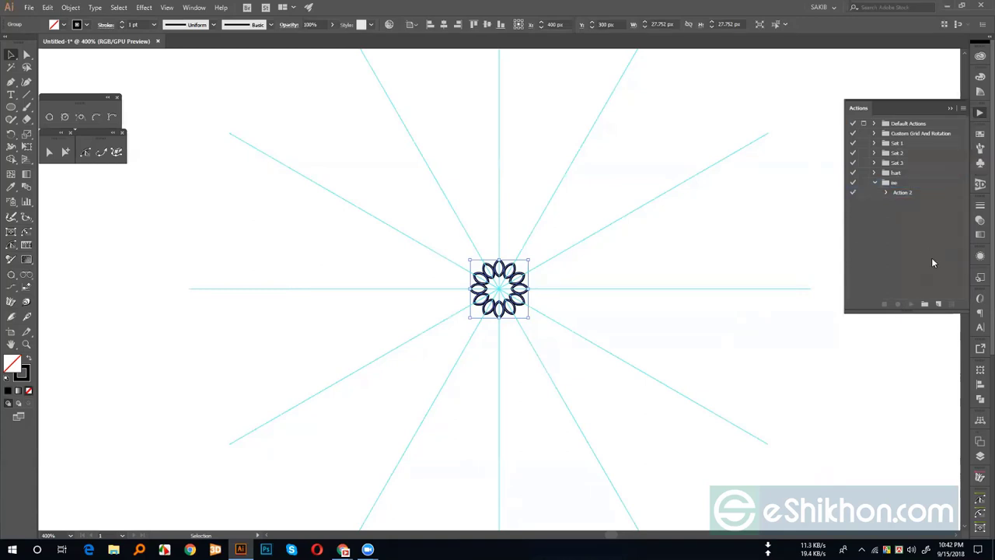
# Step: Collapse the ee set and save it to the Desktop as the action file ee.aia
pyautogui.click(874, 182)
pyautogui.click(896, 184)
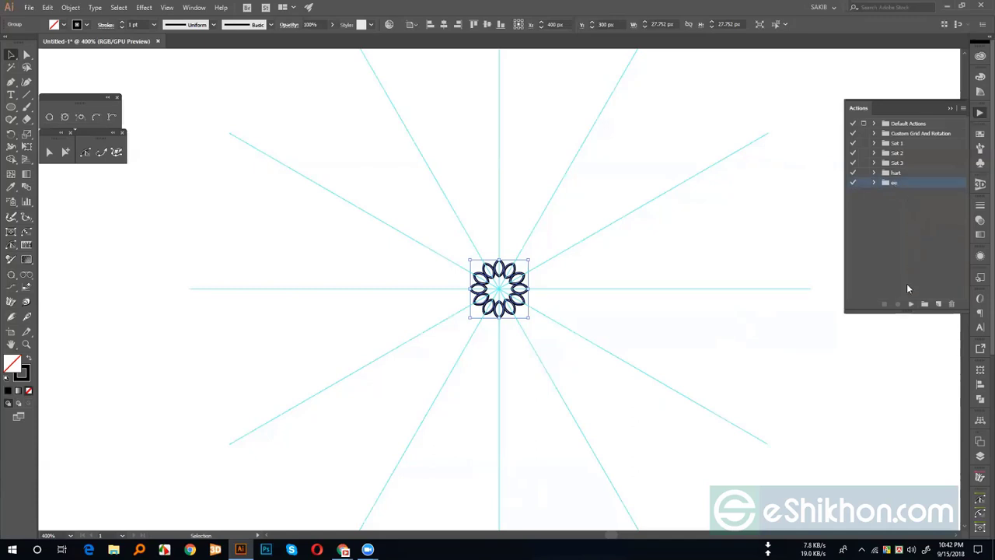
pyautogui.click(963, 109)
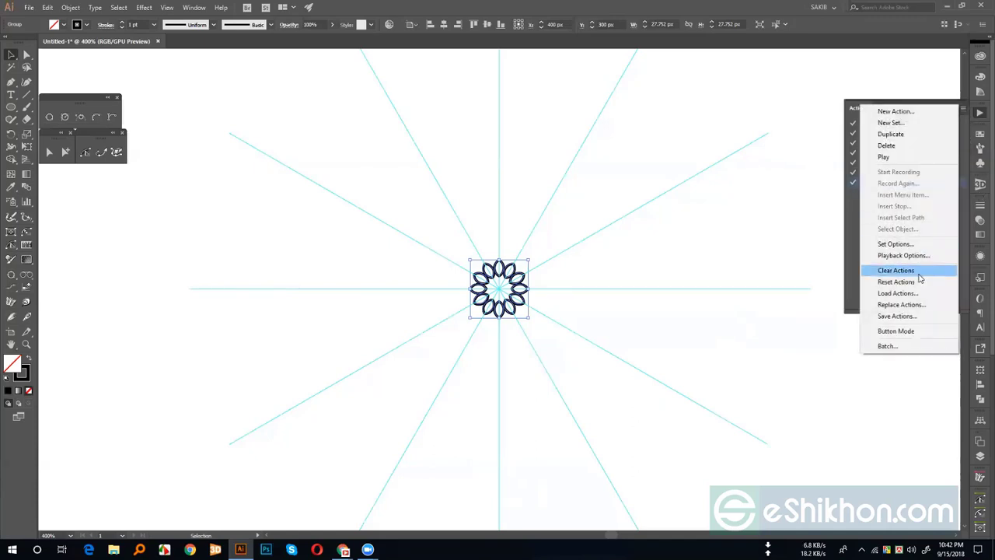
pyautogui.click(897, 316)
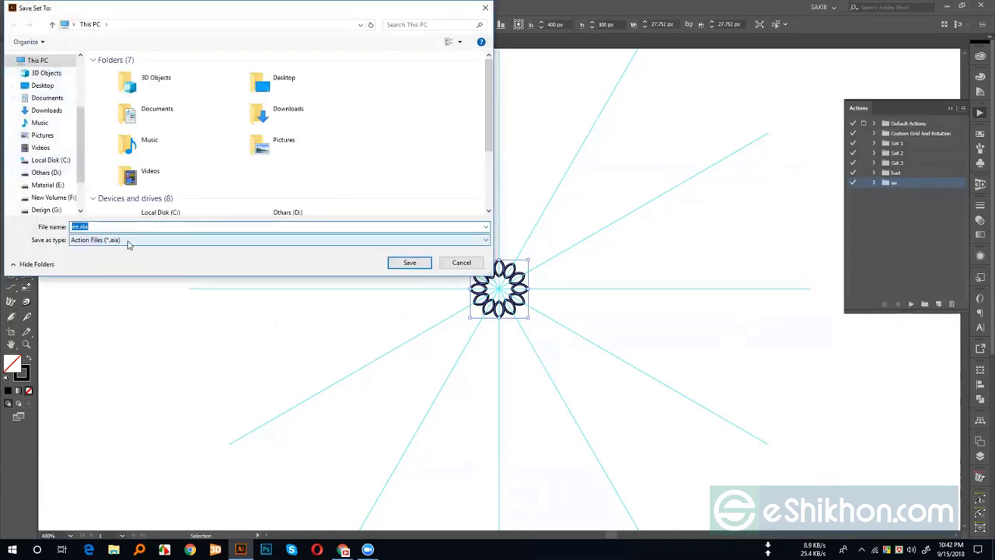
pyautogui.click(43, 85)
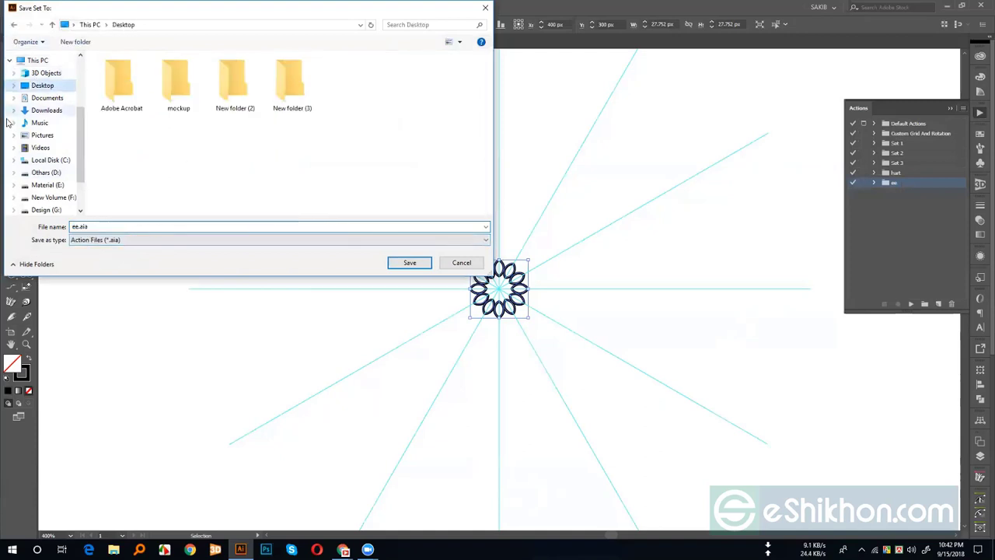
pyautogui.click(410, 263)
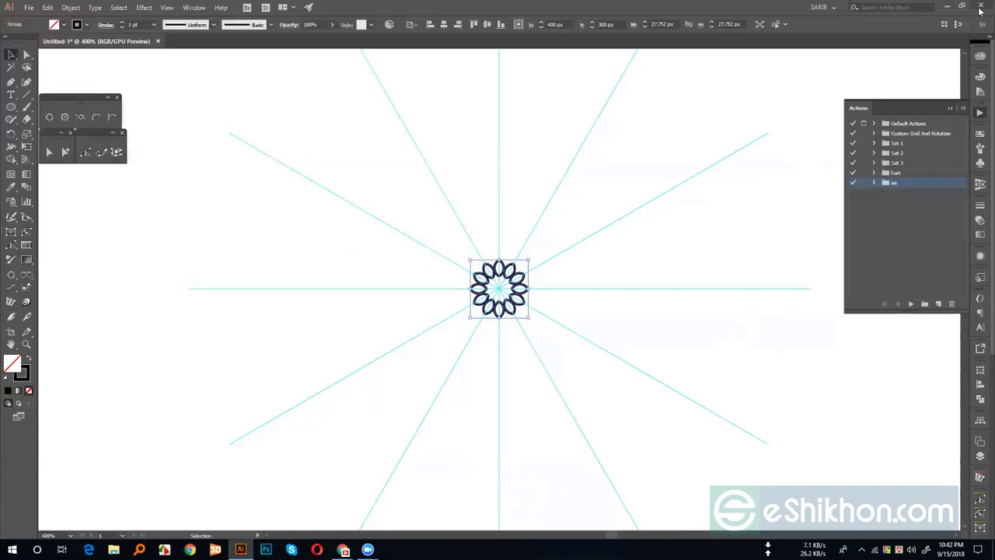
# Step: Check the Windows desktop for the saved ee.aia file, and return to Illustrator
pyautogui.click(992, 549)
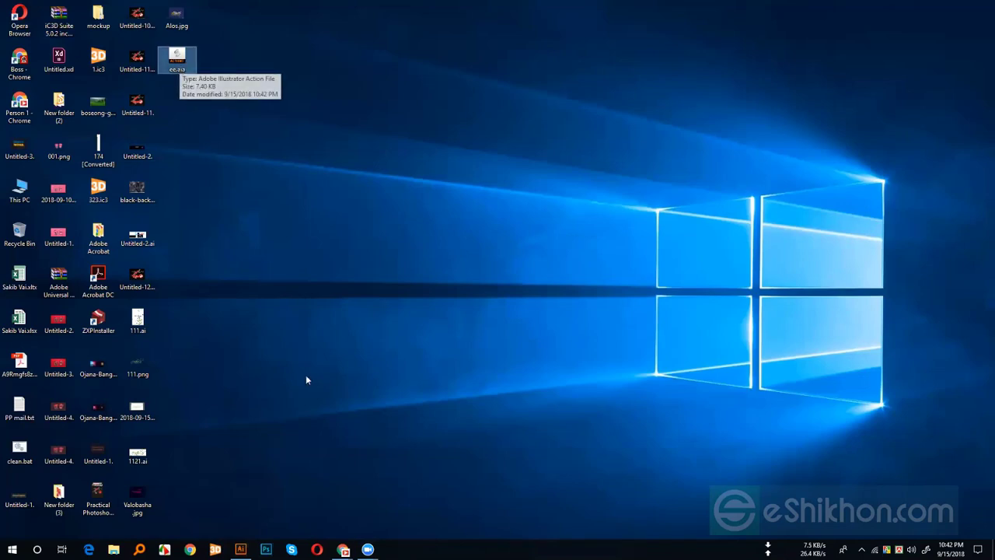
pyautogui.moveTo(334, 546)
pyautogui.click(241, 549)
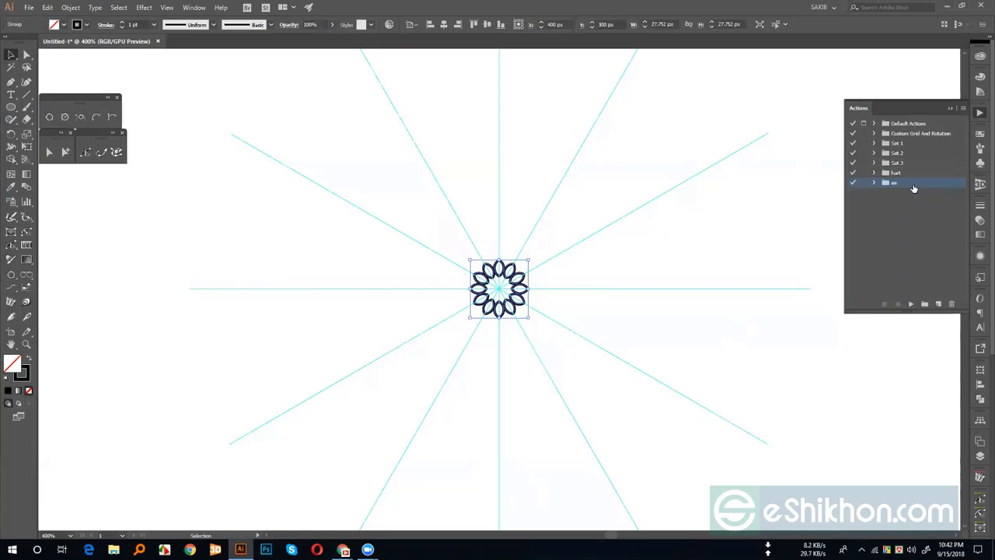
# Step: Delete the ee action set and close the Untitled-1 document without saving changes
pyautogui.click(951, 304)
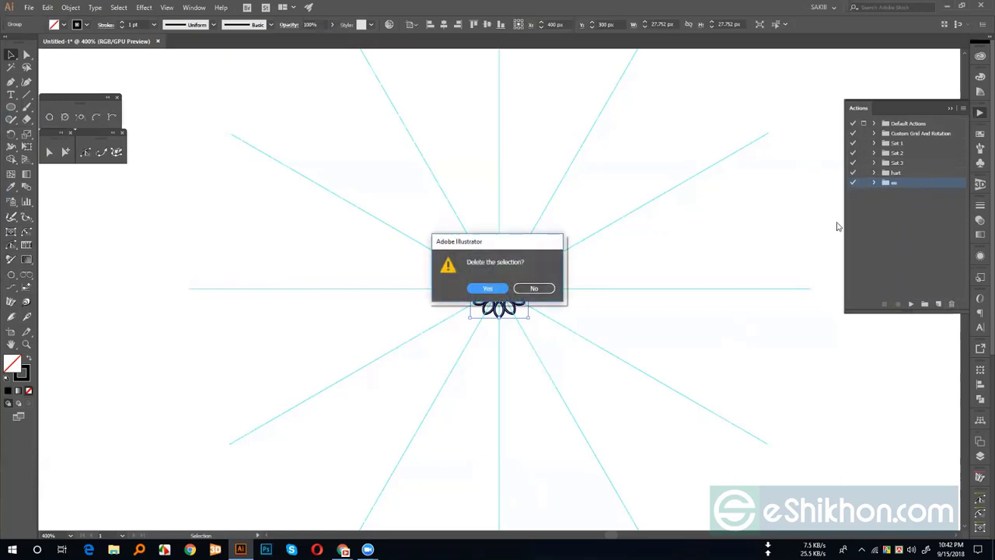
pyautogui.click(500, 291)
pyautogui.click(159, 41)
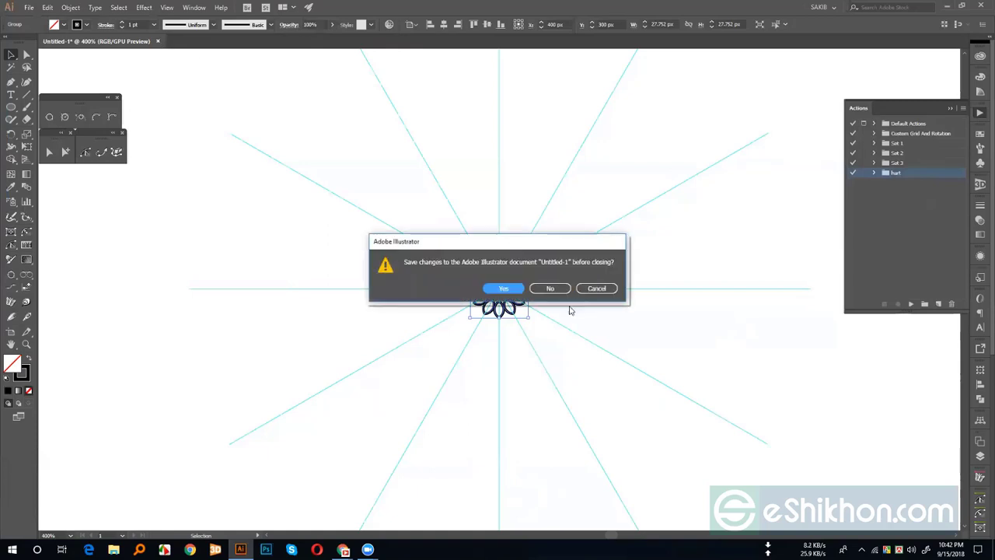
pyautogui.click(551, 287)
# Step: Create a new 800 x 600 px document in RGB color
pyautogui.click(29, 7)
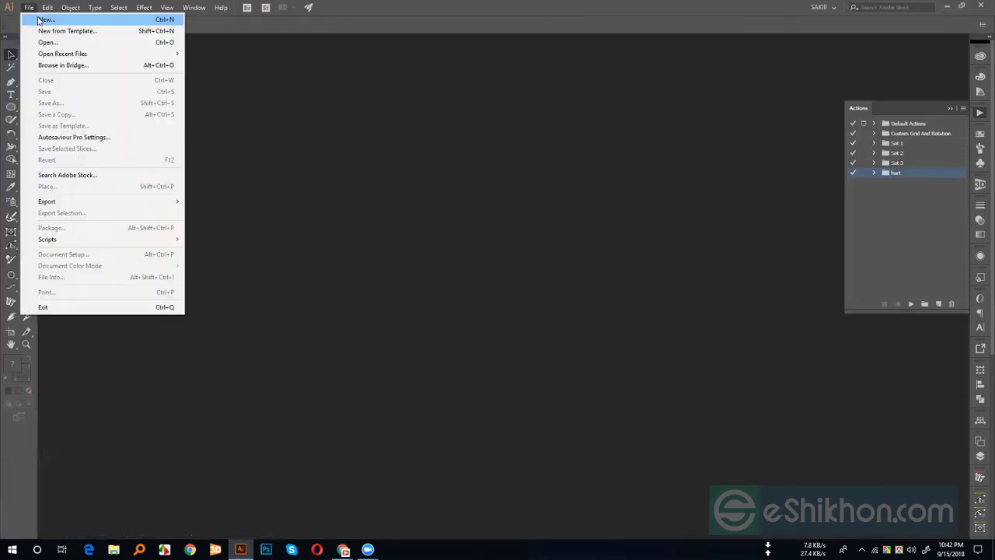
pyautogui.click(35, 16)
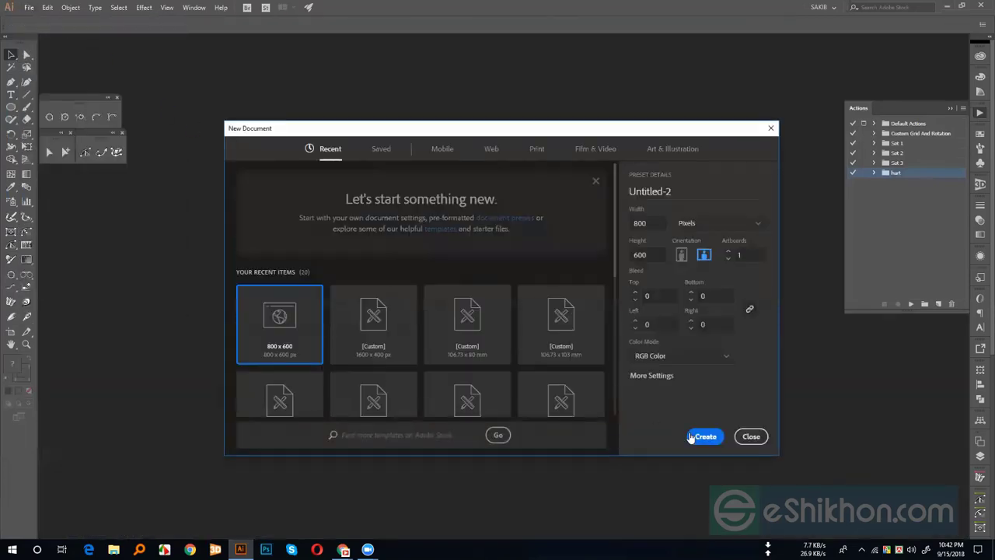
pyautogui.click(704, 435)
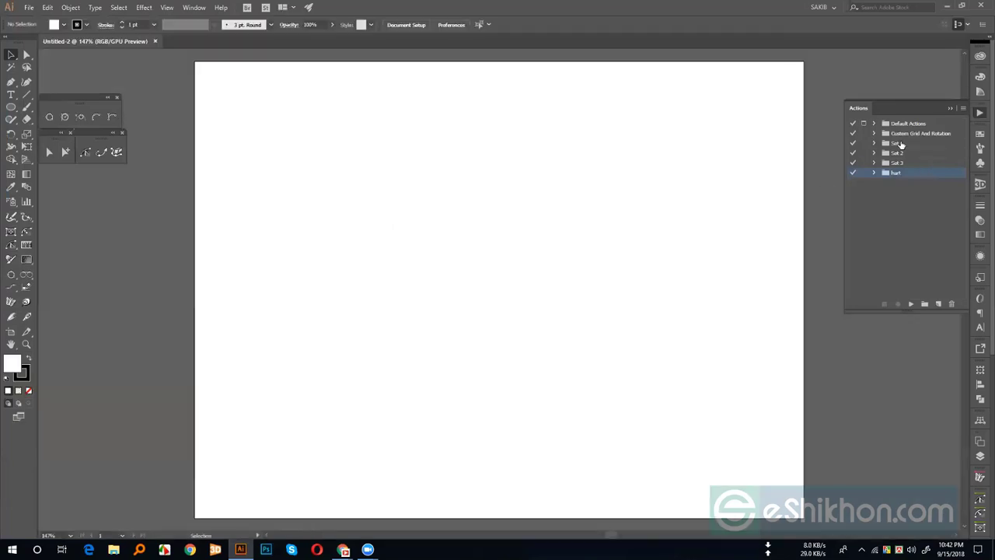
# Step: Play the 30° action from the Custom Grid And Rotation set to build the radial guides, and collapse the set
pyautogui.click(874, 133)
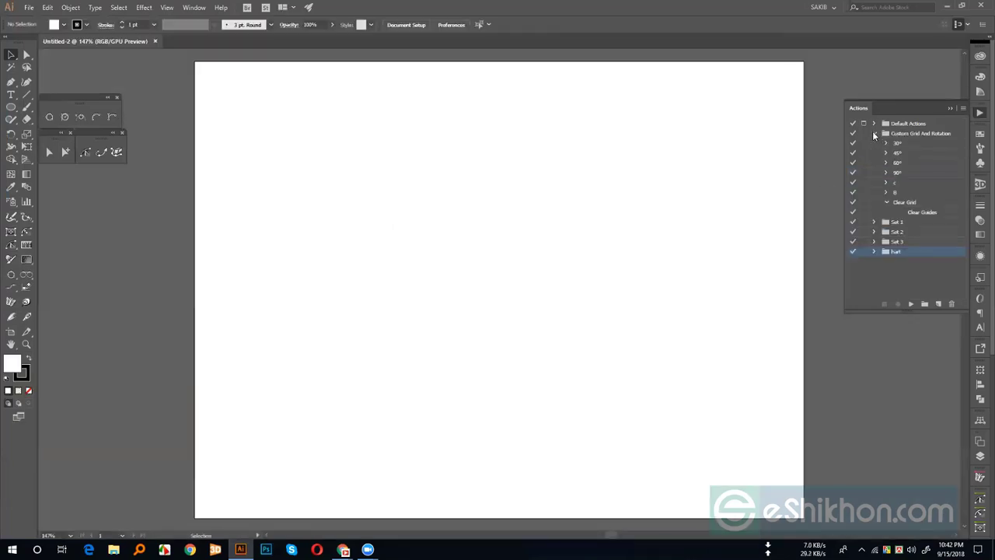
pyautogui.click(897, 145)
pyautogui.click(910, 302)
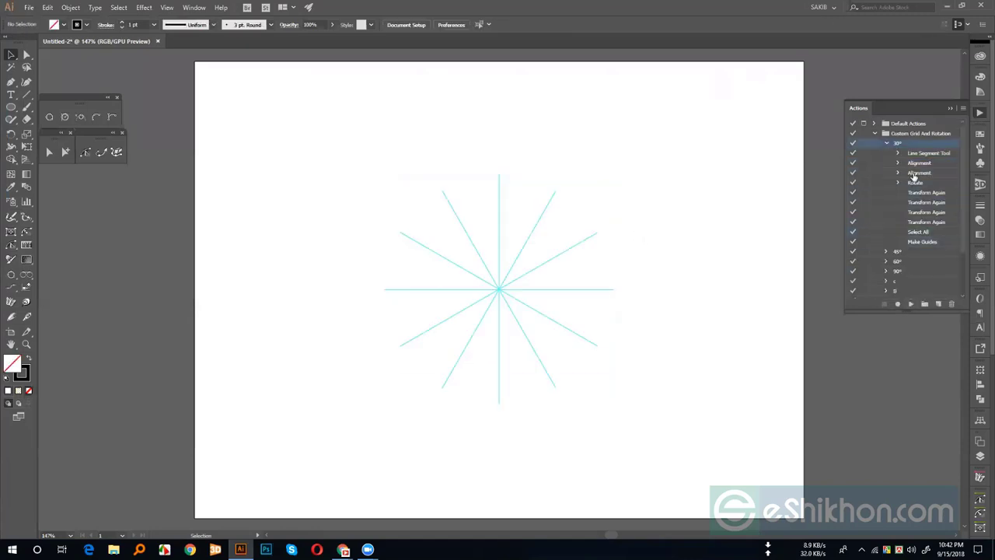
pyautogui.click(886, 143)
pyautogui.click(874, 133)
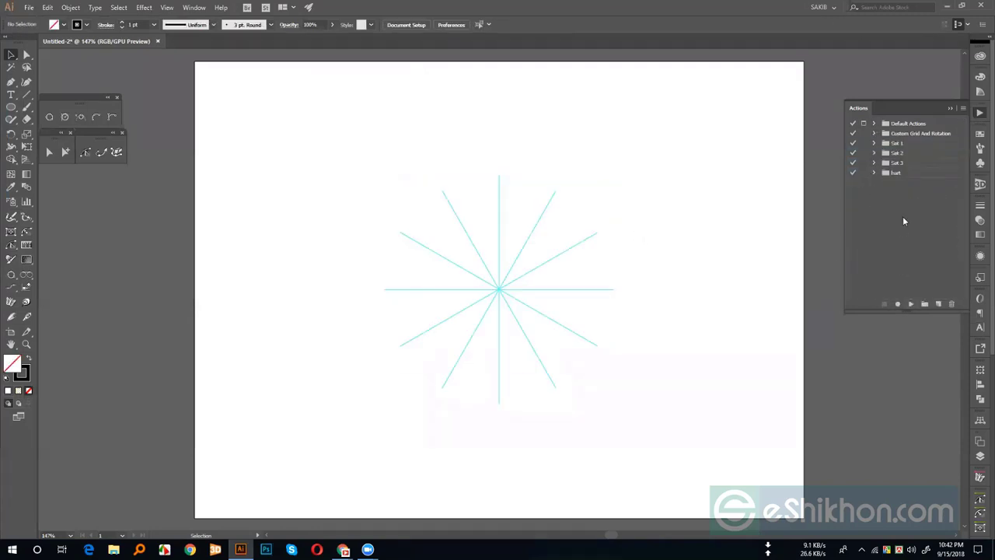
# Step: Load the ee.aia action set from the Desktop folder
pyautogui.click(964, 109)
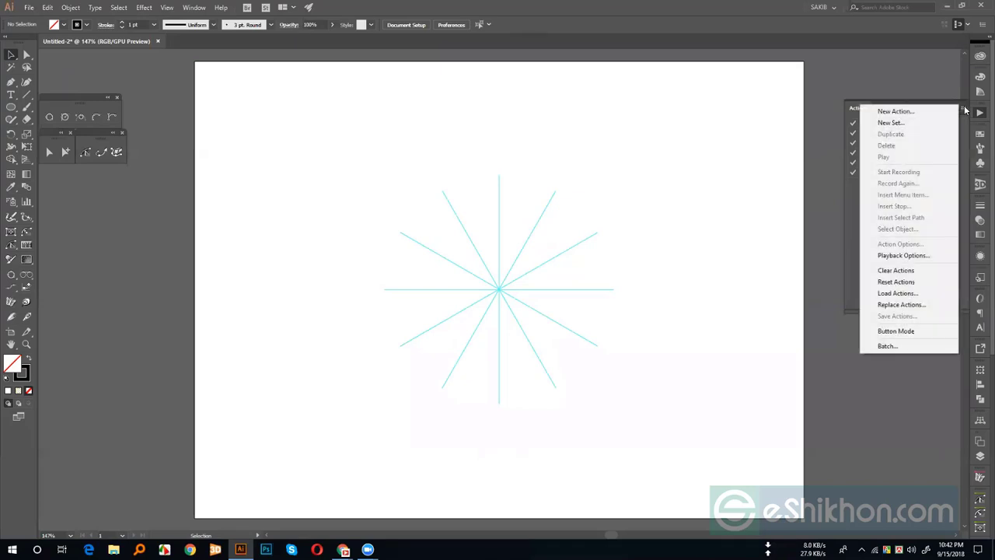
pyautogui.click(895, 293)
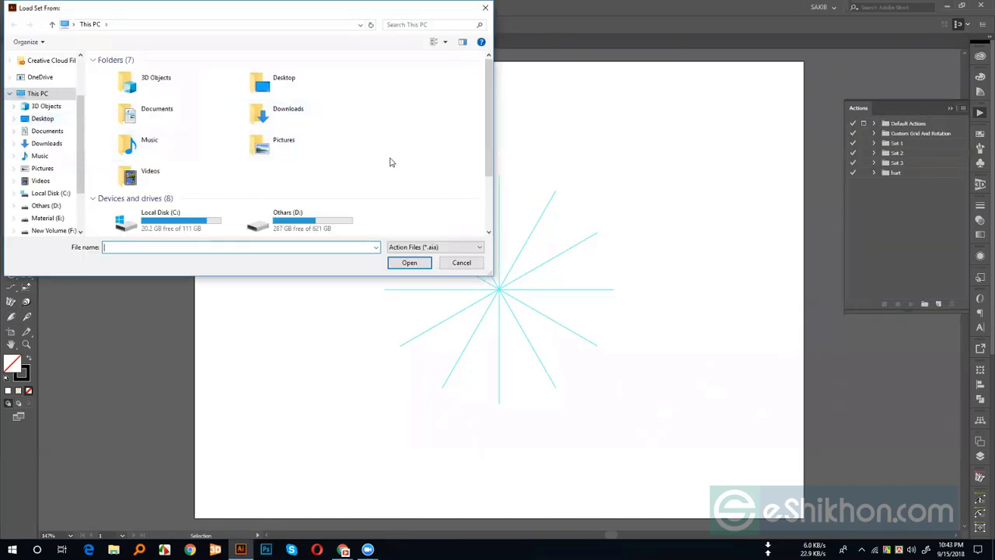
pyautogui.click(45, 119)
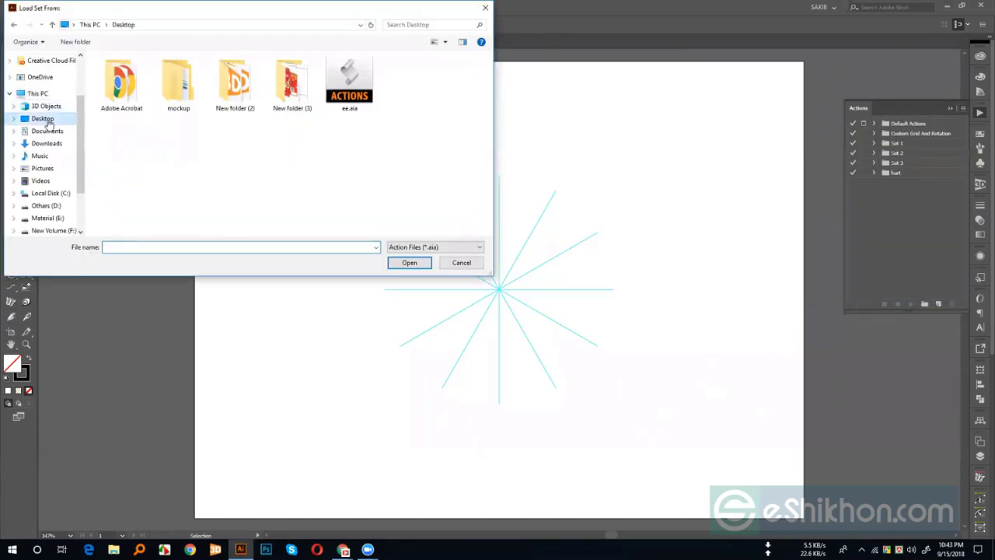
pyautogui.click(349, 82)
pyautogui.click(405, 264)
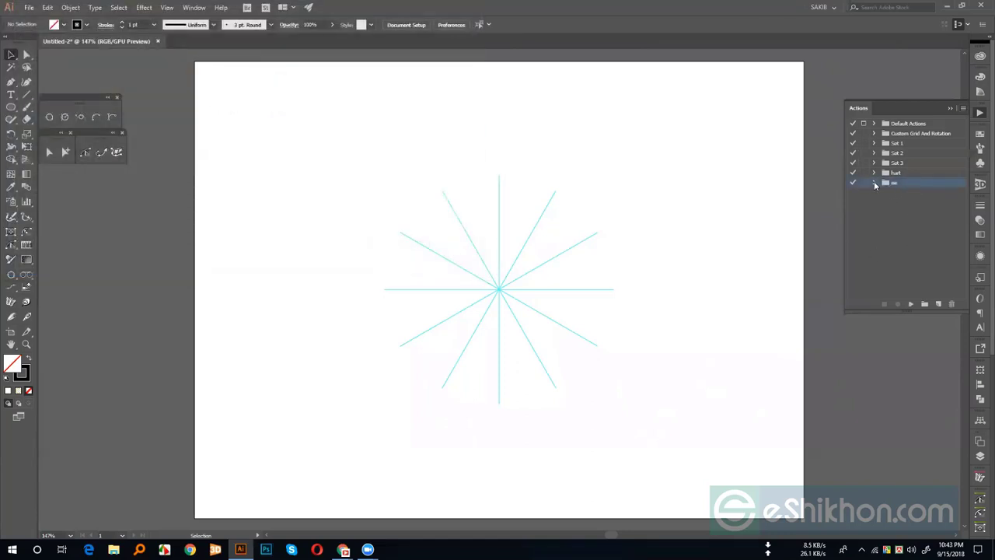
# Step: Play Action 2 from the ee set to build the ring of leaf shapes, and deselect the result
pyautogui.click(874, 182)
pyautogui.click(899, 193)
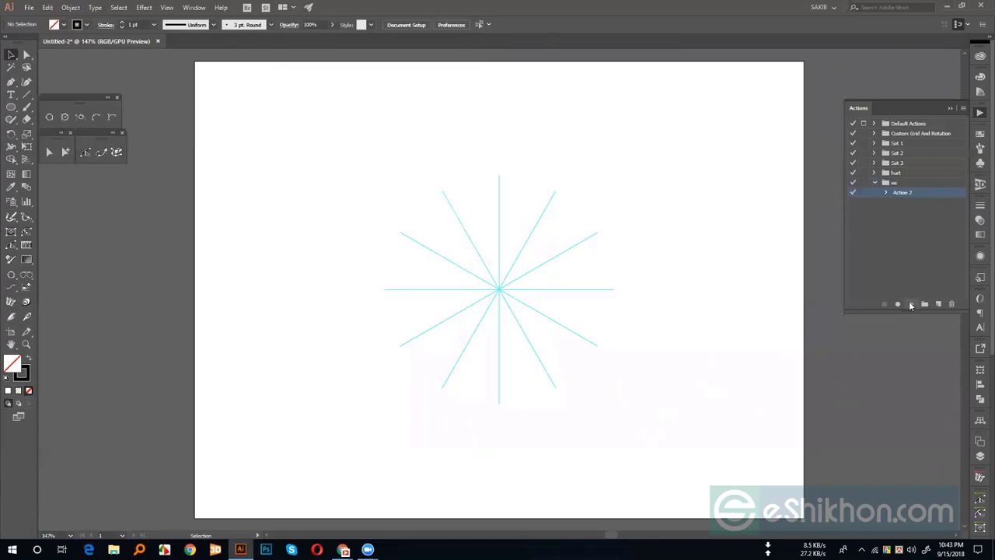
pyautogui.click(911, 304)
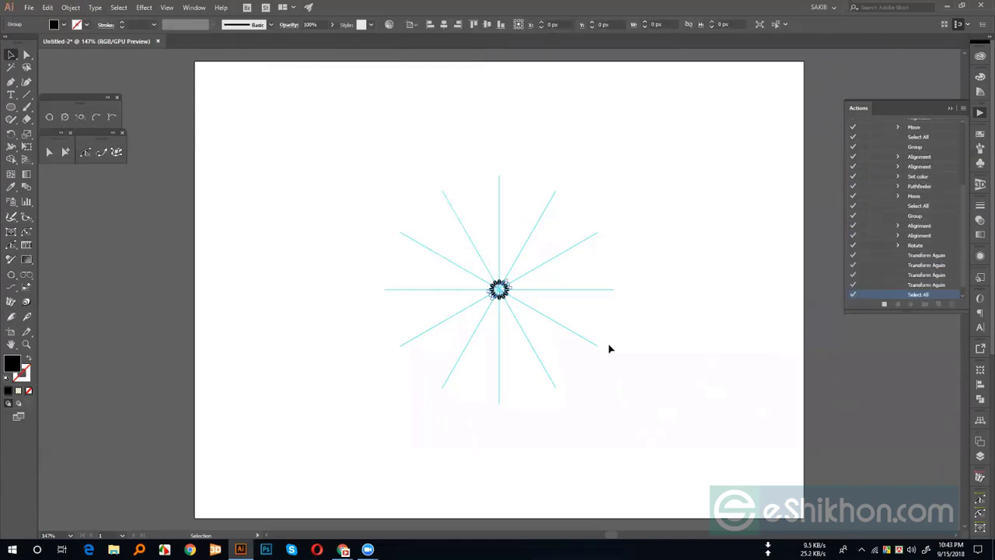
pyautogui.click(581, 366)
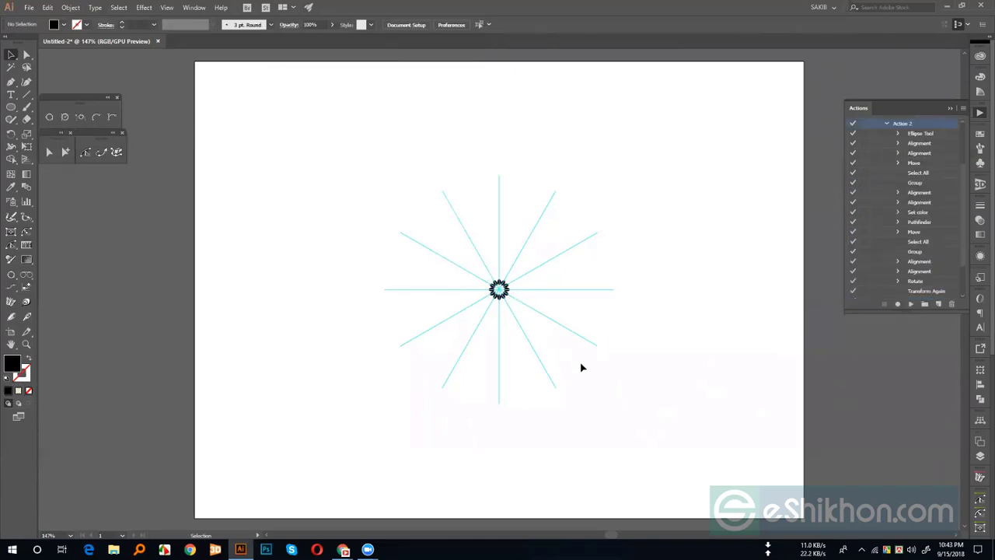
# Step: Examine the leaf ring up close against the radial guides, and select it to see how it is grouped
pyautogui.press('a')
pyautogui.hotkey('ctrl', '+')
pyautogui.hotkey('ctrl', '+')
pyautogui.hotkey('ctrl', '+')
pyautogui.hotkey('ctrl', '+')
pyautogui.hotkey('ctrl', '+')
pyautogui.hotkey('ctrl', '+')
pyautogui.hotkey('ctrl', '+')
pyautogui.hotkey('ctrl', '+')
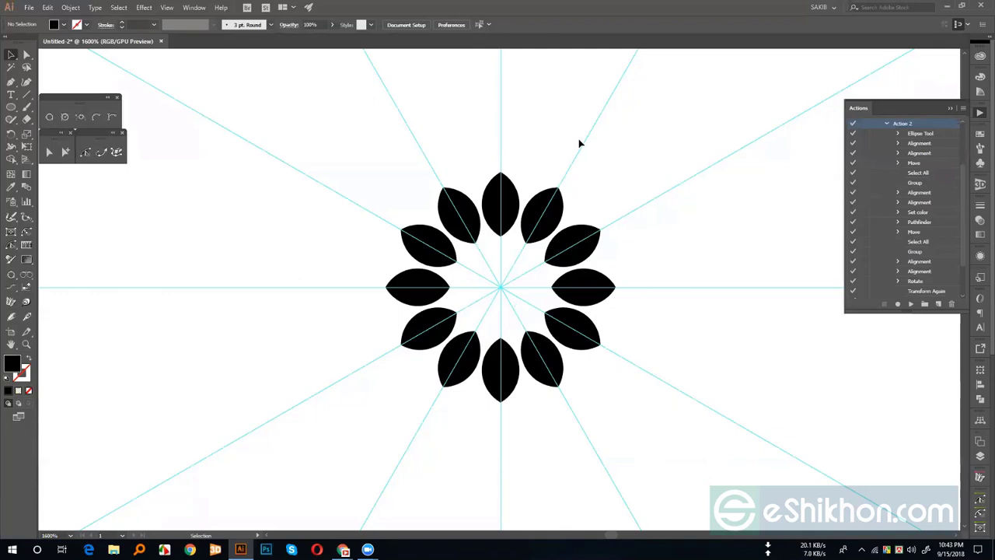
pyautogui.click(543, 215)
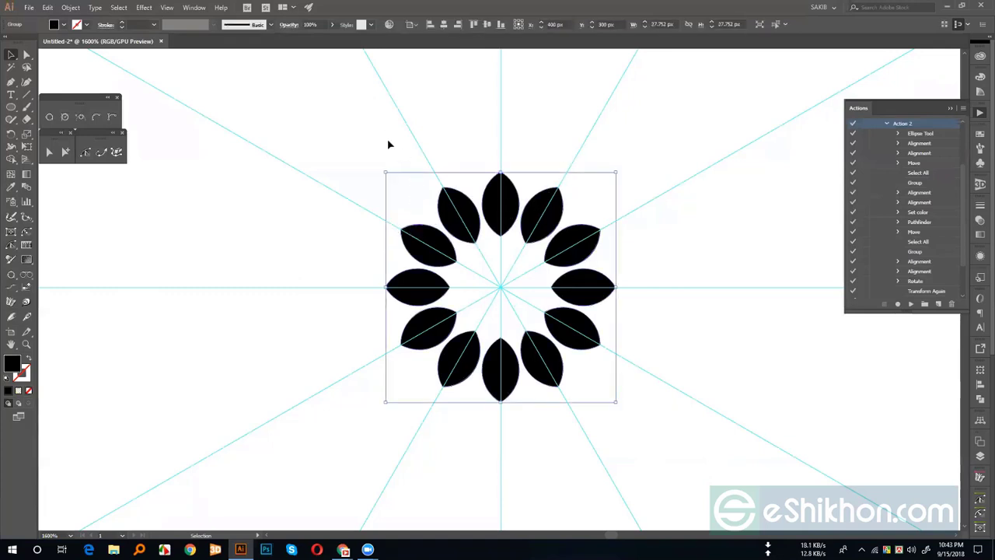
pyautogui.moveTo(368, 107); pyautogui.dragTo(509, 431)
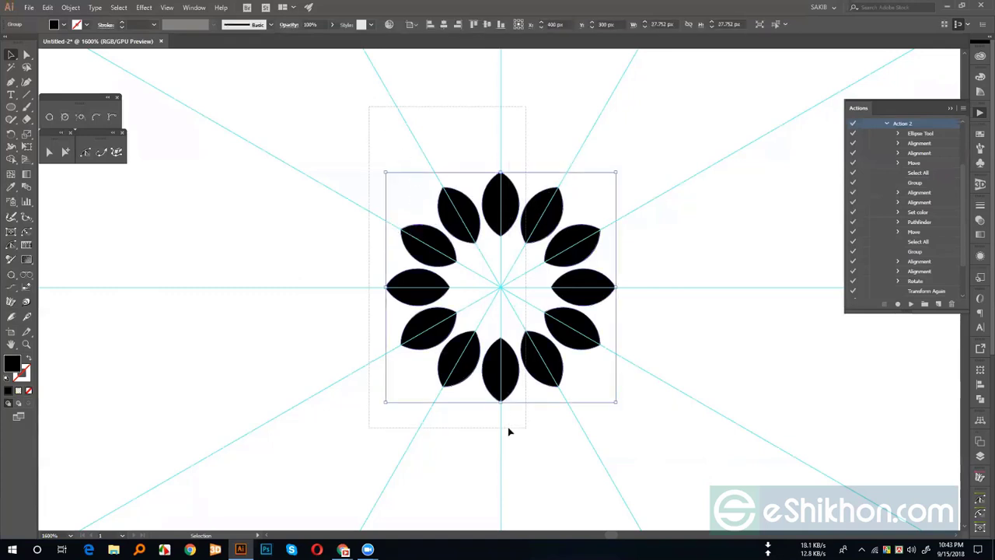
# Step: Collapse Action 2 and expand the Custom Grid And Rotation set to view its actions
pyautogui.click(885, 123)
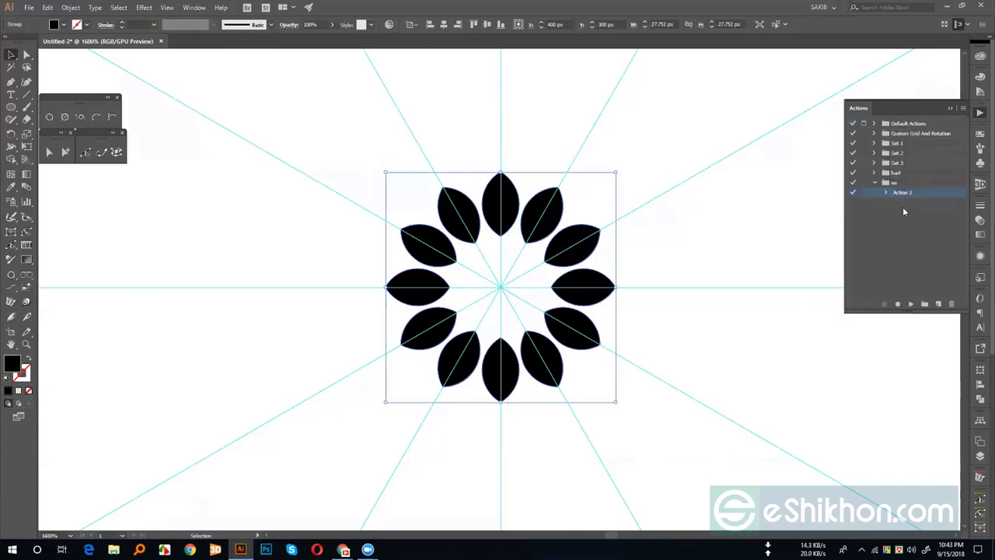
pyautogui.click(873, 133)
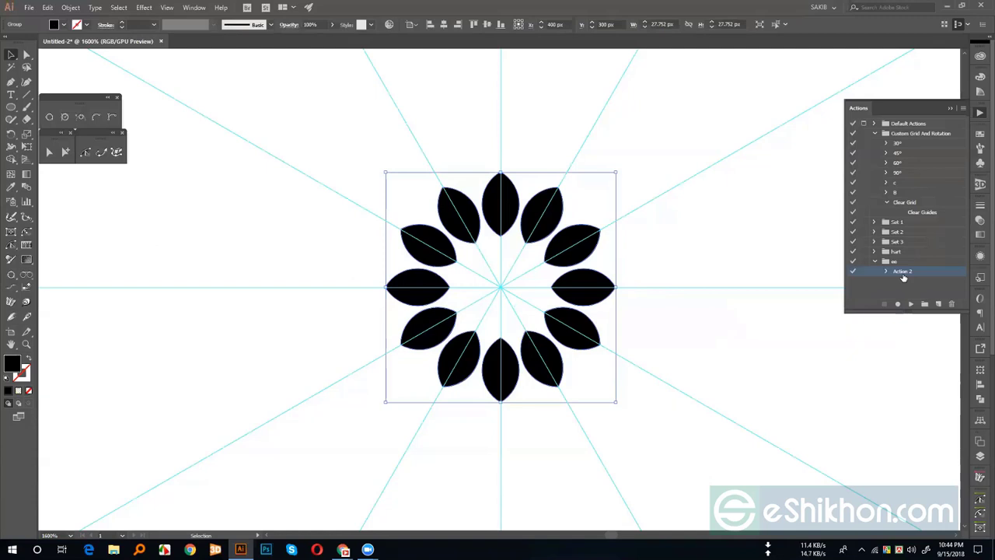
pyautogui.click(661, 251)
# Step: Ungroup the ring twice into separate leaves, and select only the leaves along its right half
pyautogui.click(502, 200)
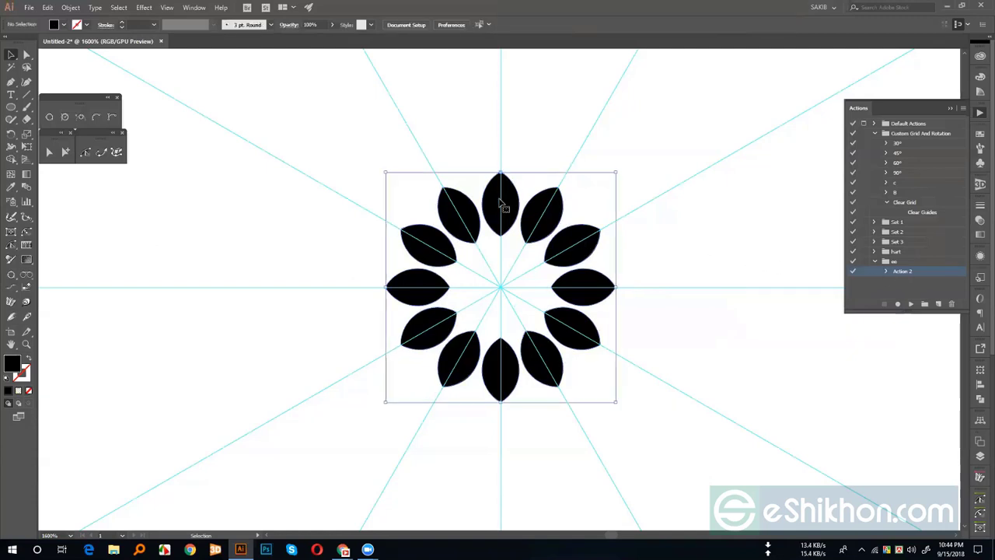
pyautogui.rightClick(504, 201)
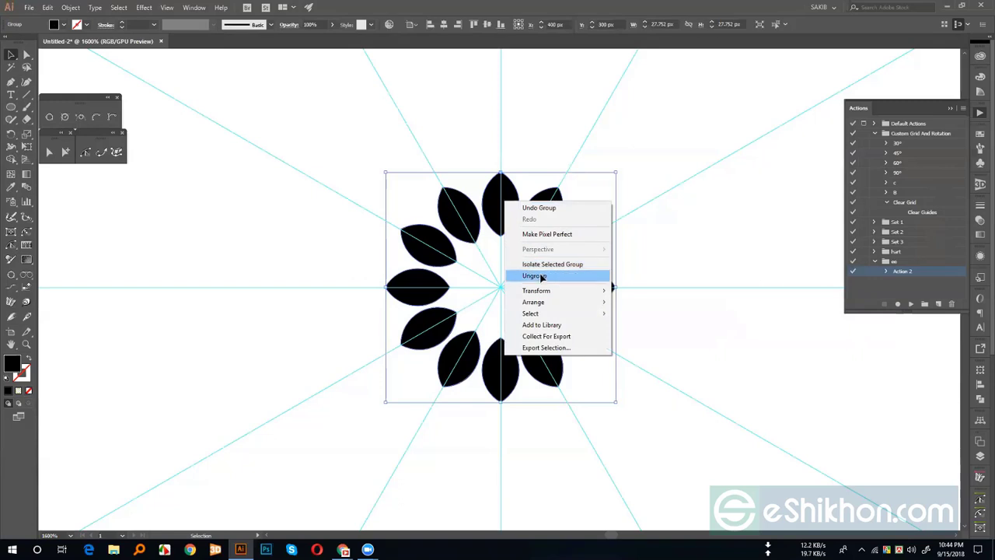
pyautogui.click(518, 276)
pyautogui.click(521, 168)
pyautogui.moveTo(506, 160); pyautogui.dragTo(650, 417)
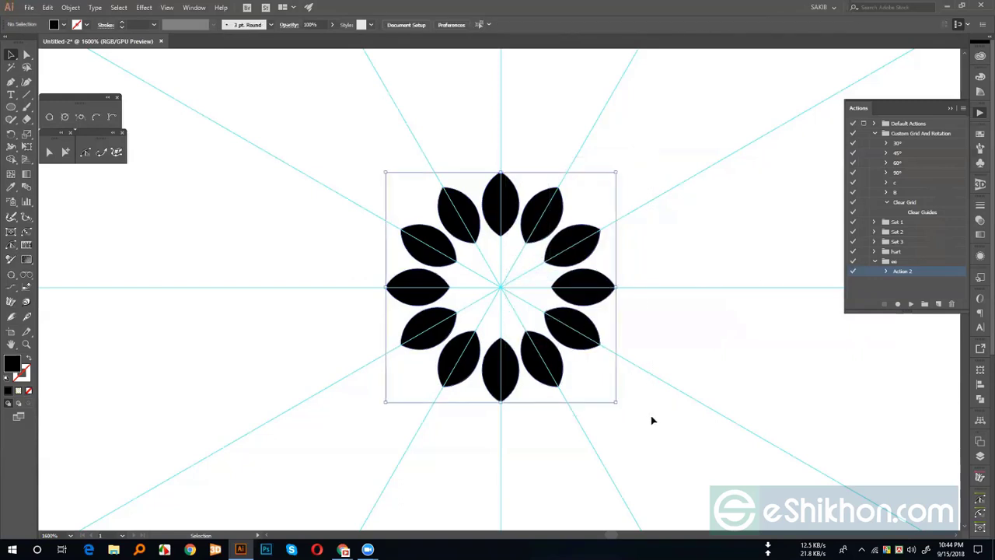
pyautogui.rightClick(563, 325)
pyautogui.click(595, 400)
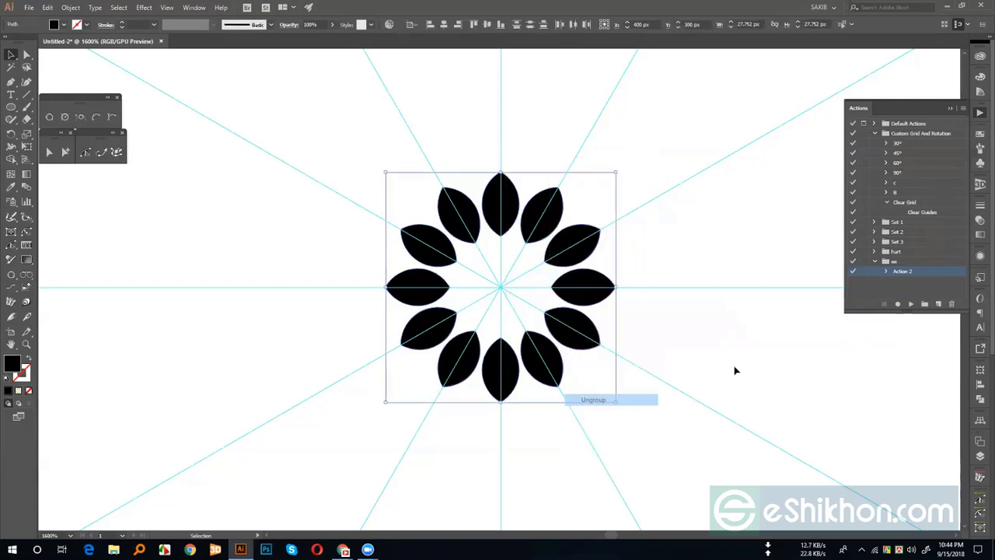
pyautogui.click(735, 368)
pyautogui.moveTo(511, 164); pyautogui.dragTo(633, 422)
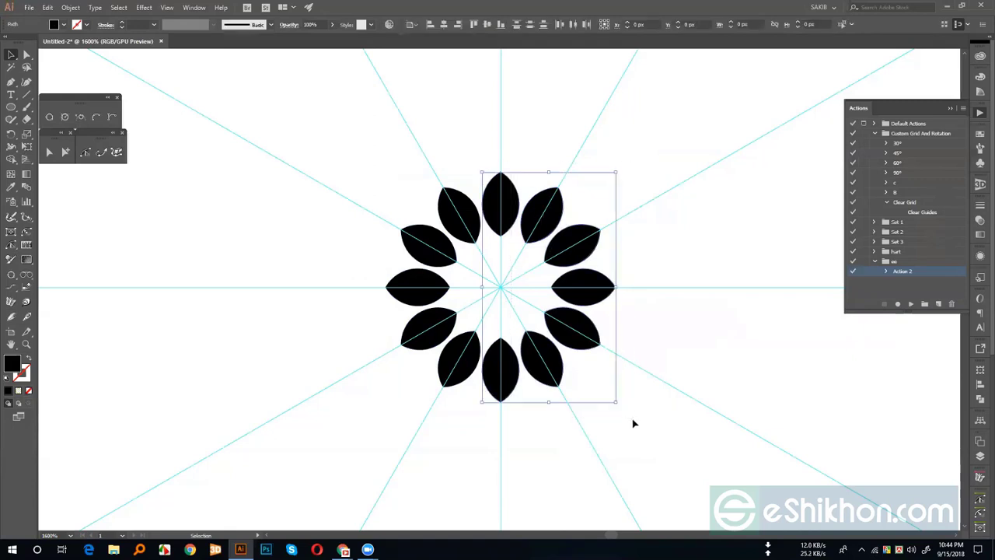
# Step: Select all the leaves of the ring and group them again
pyautogui.click(736, 276)
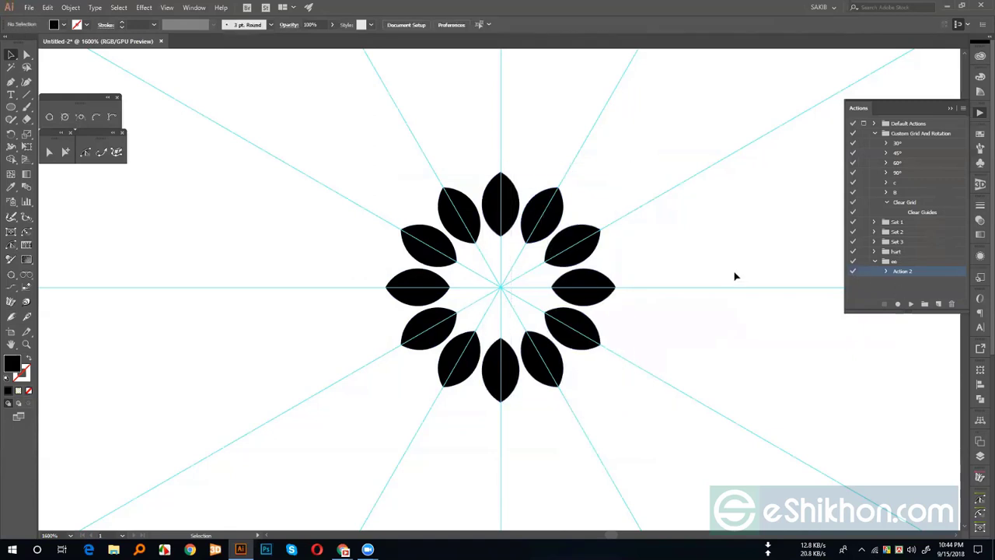
pyautogui.moveTo(359, 158); pyautogui.dragTo(658, 407)
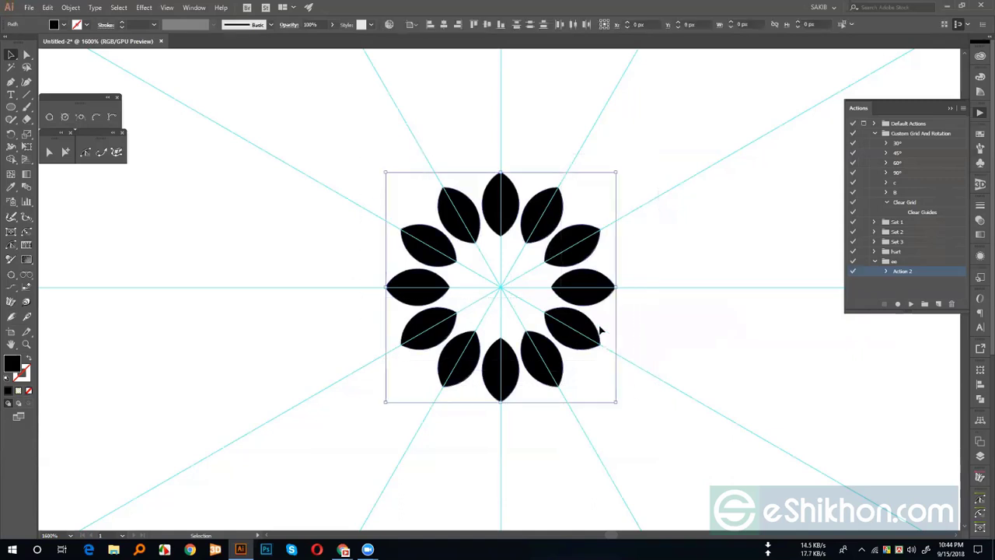
pyautogui.rightClick(589, 328)
pyautogui.click(627, 391)
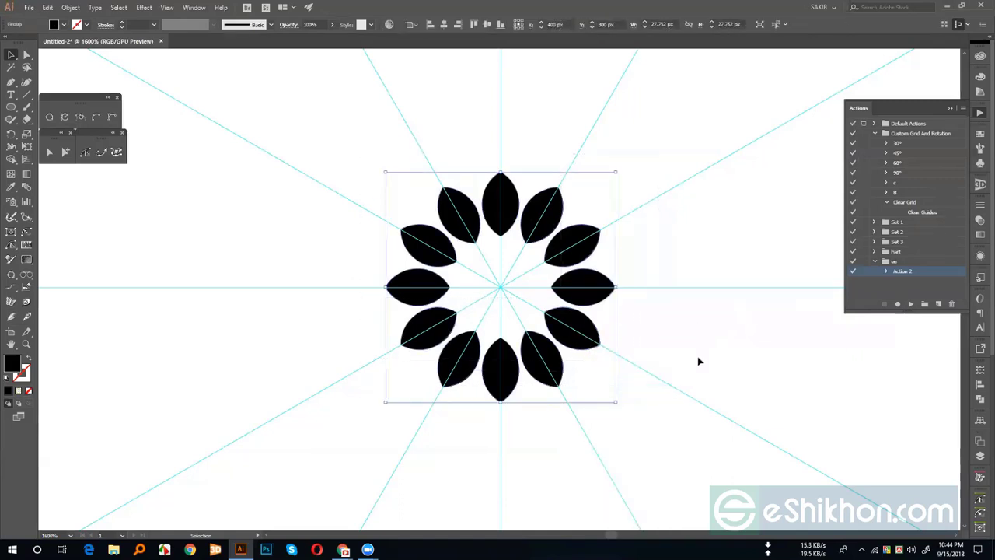
pyautogui.click(698, 361)
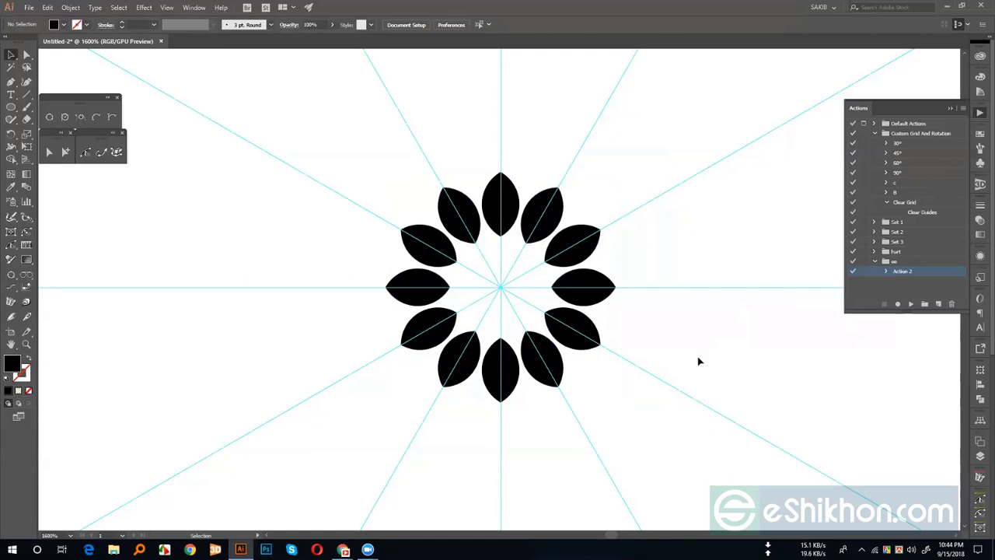
# Step: Collapse the ee and Custom Grid And Rotation action sets
pyautogui.click(875, 260)
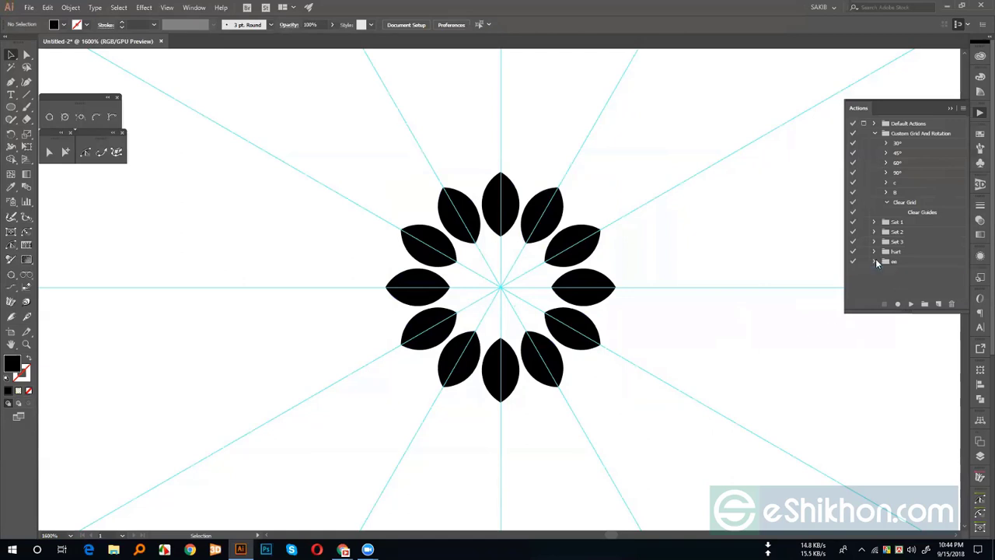
pyautogui.click(876, 133)
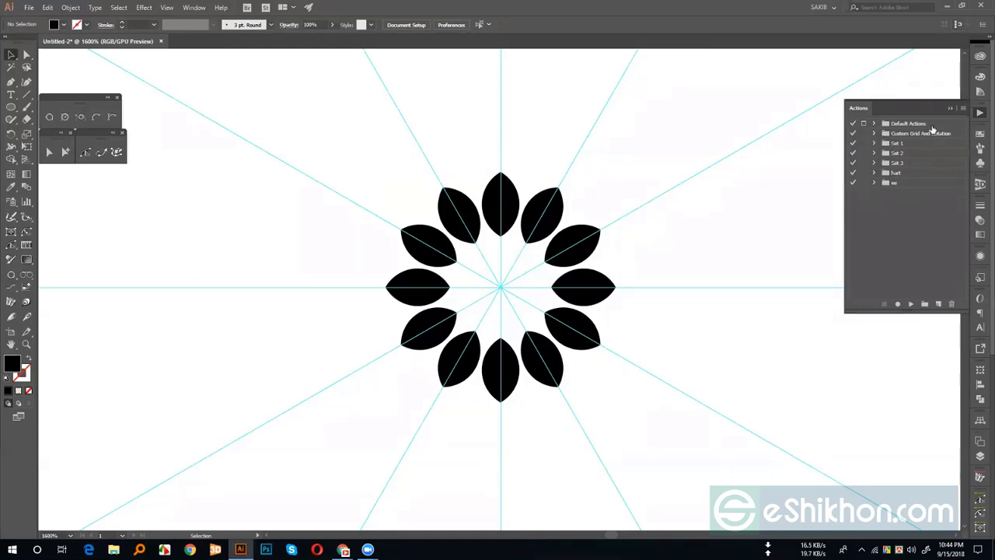
# Step: Check the saved ee.aia file on the Windows desktop, and return to Illustrator
pyautogui.click(950, 7)
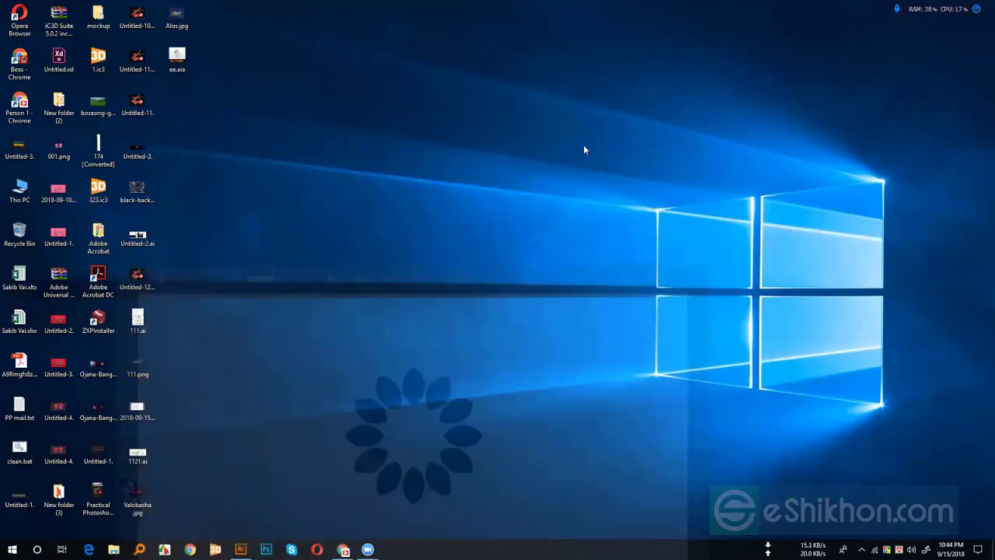
pyautogui.click(175, 63)
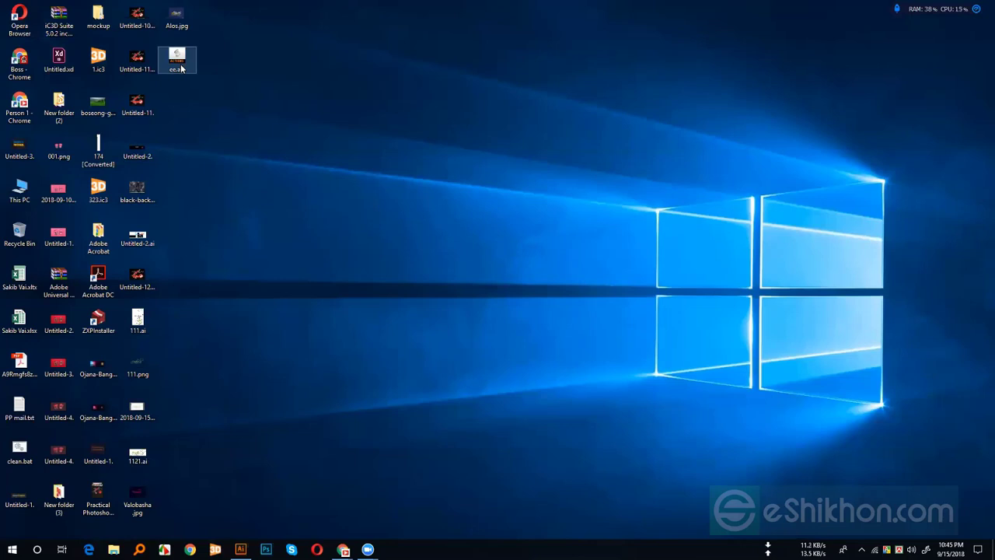
pyautogui.click(98, 16)
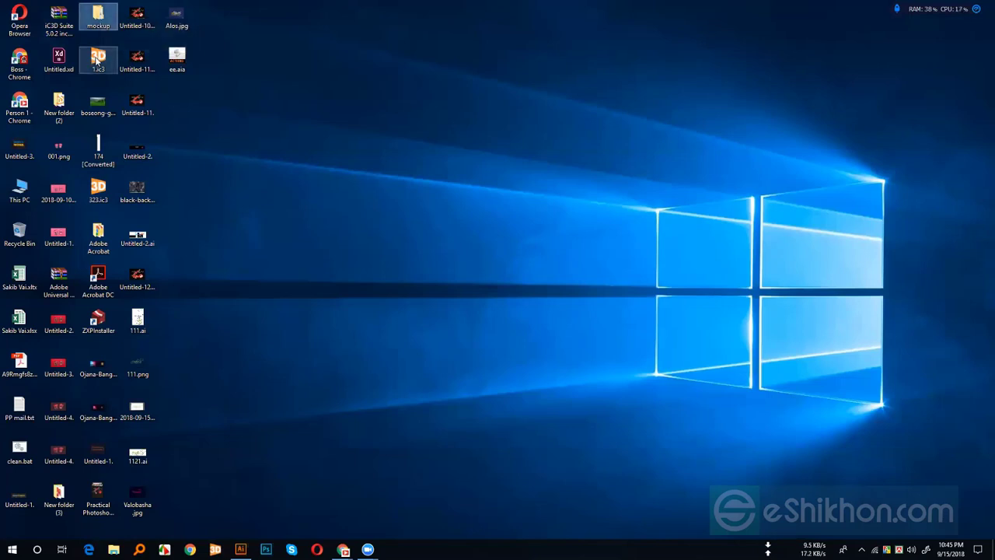
pyautogui.click(242, 123)
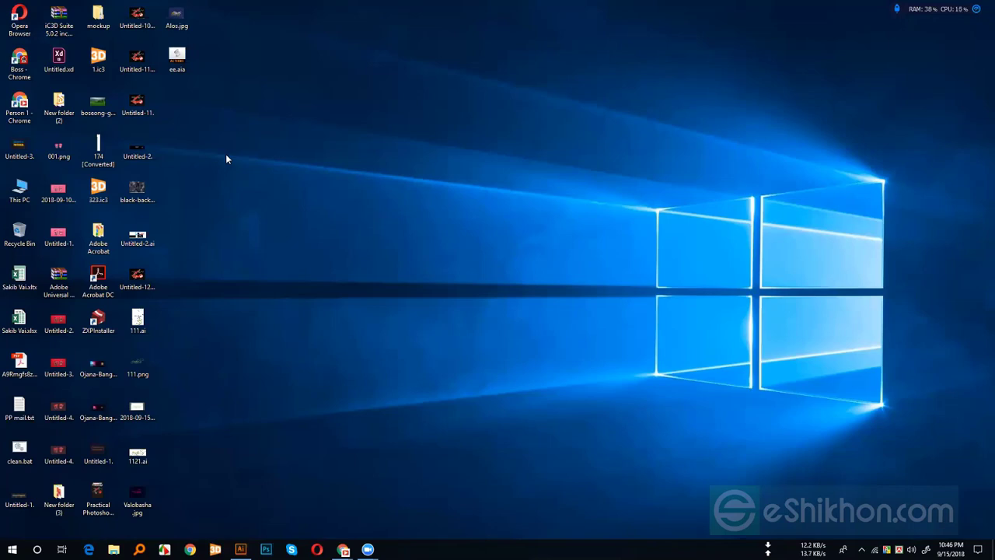
pyautogui.click(240, 549)
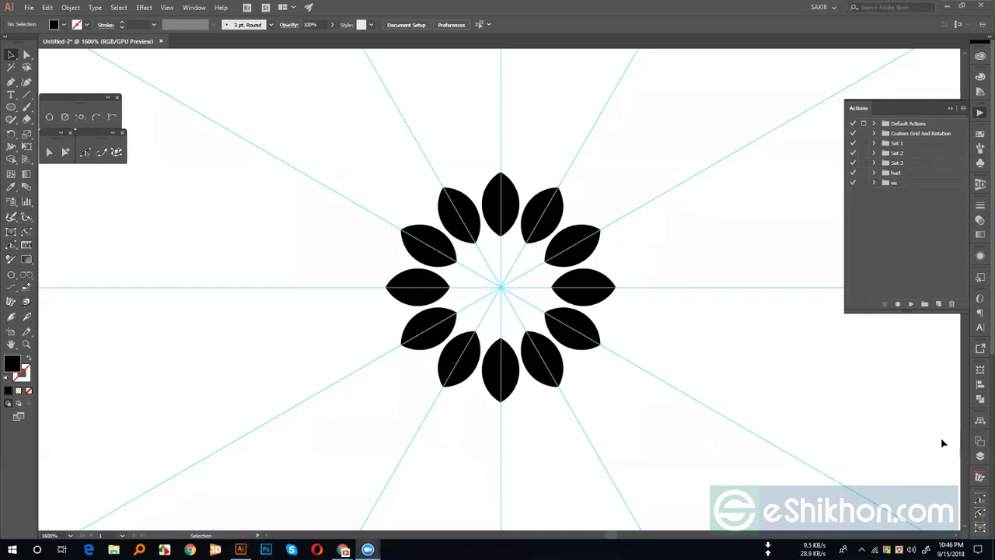
# Step: Round the ring's leaf tips with live corners, switch them to inverted round, and adjust the radius to about 1.62 px
pyautogui.click(586, 289)
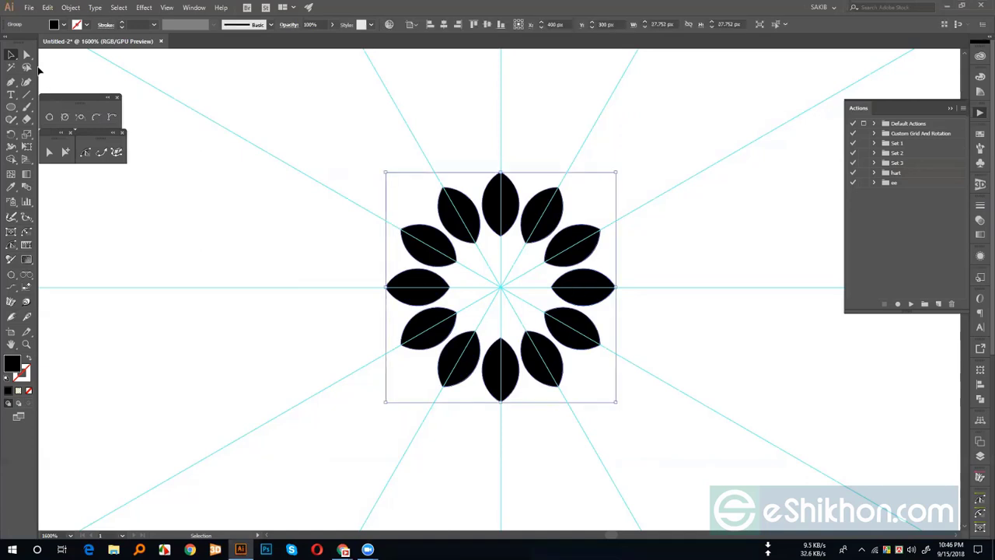
pyautogui.press('a')
pyautogui.moveTo(472, 233)
pyautogui.mouseDown()
pyautogui.moveTo(460, 220)
pyautogui.moveTo(471, 225)
pyautogui.mouseUp()
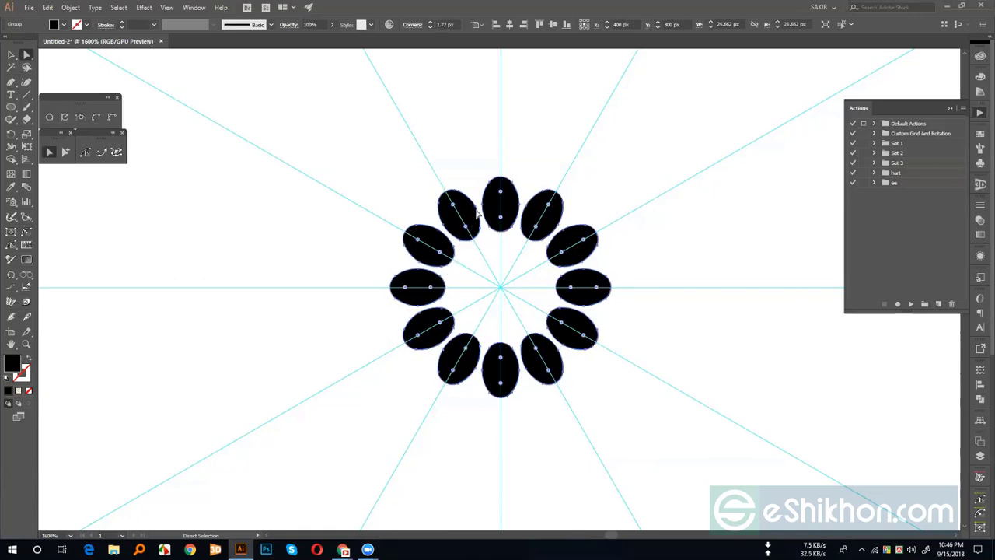
pyautogui.click(413, 24)
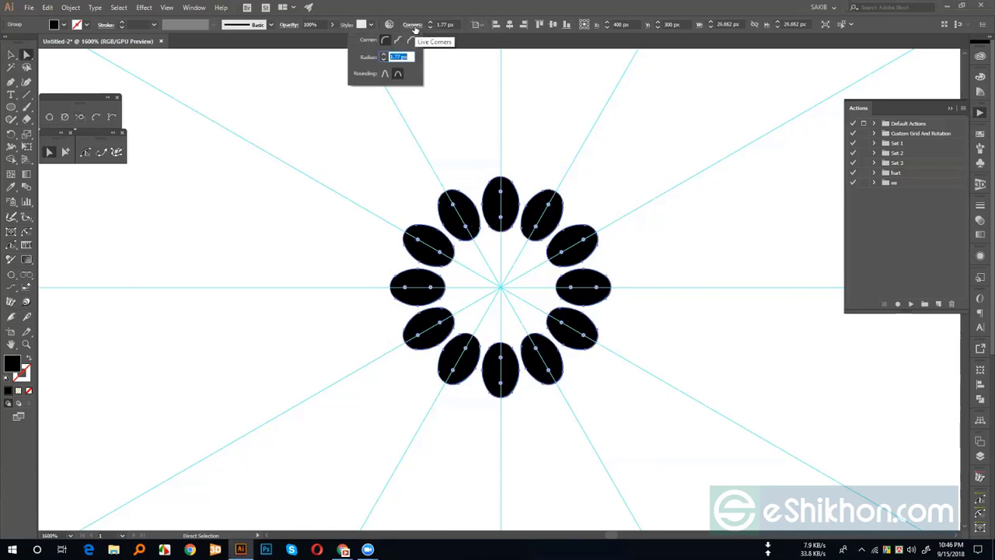
pyautogui.click(397, 40)
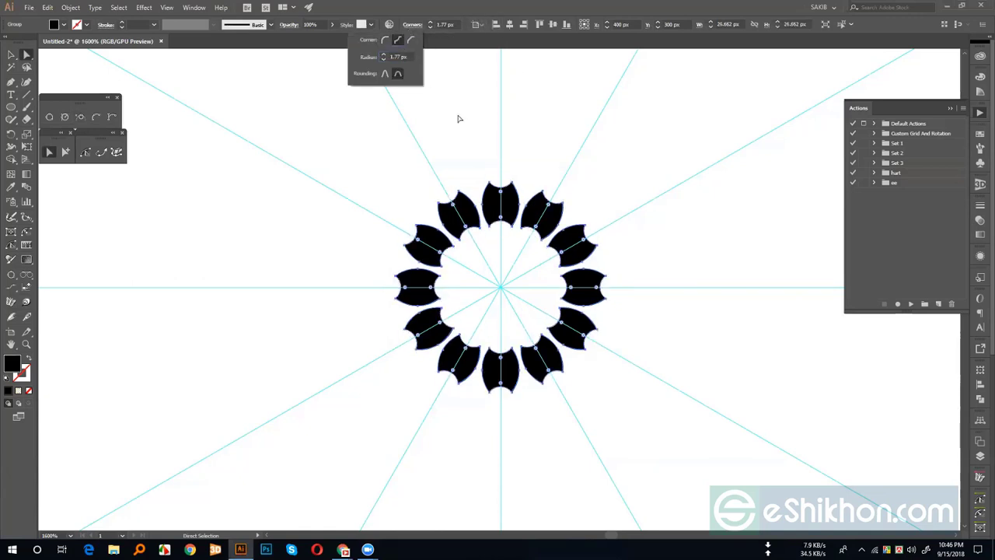
pyautogui.click(462, 217)
pyautogui.moveTo(463, 219); pyautogui.dragTo(471, 224)
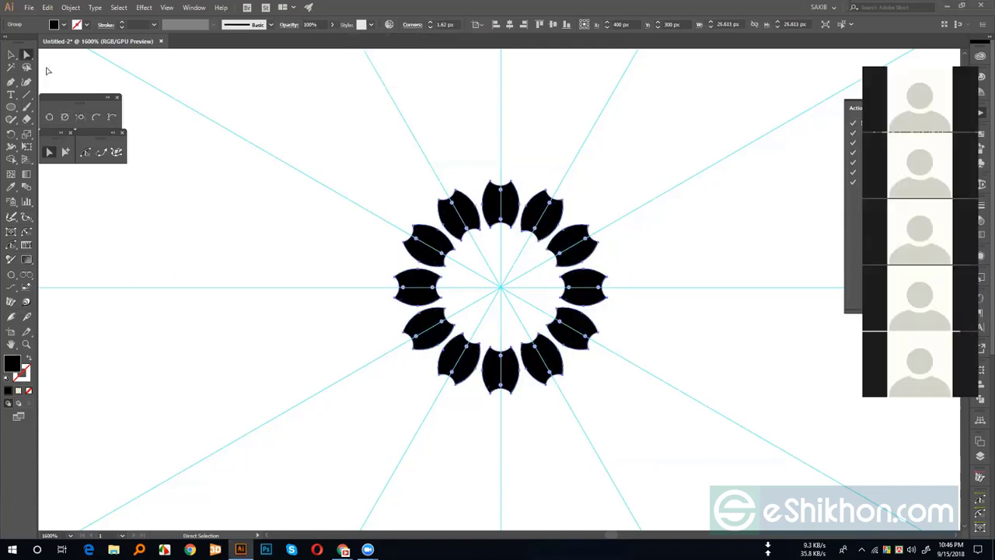
# Step: Select the whole leaf ring and delete it, leaving only the radial guides
pyautogui.click(10, 54)
pyautogui.click(288, 179)
pyautogui.click(464, 227)
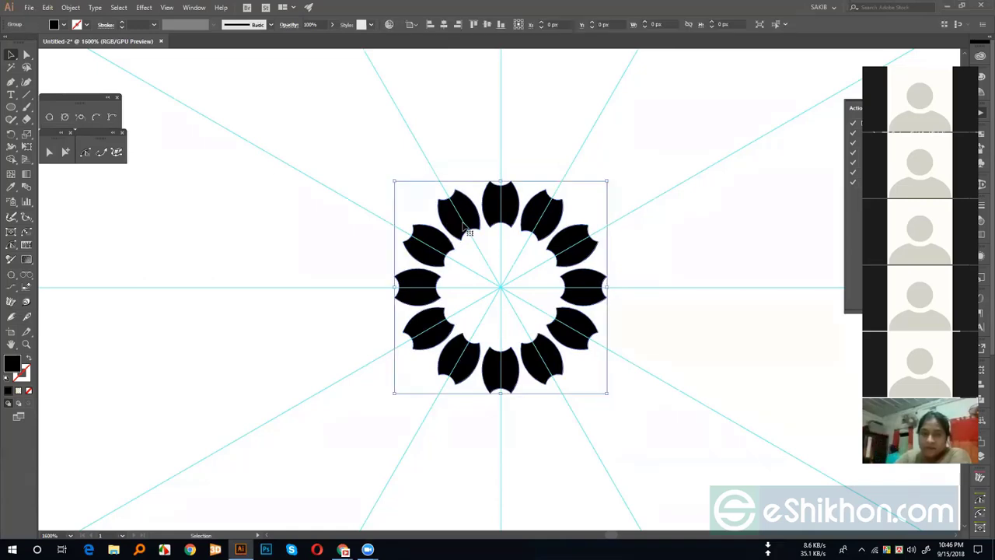
pyautogui.press('Delete')
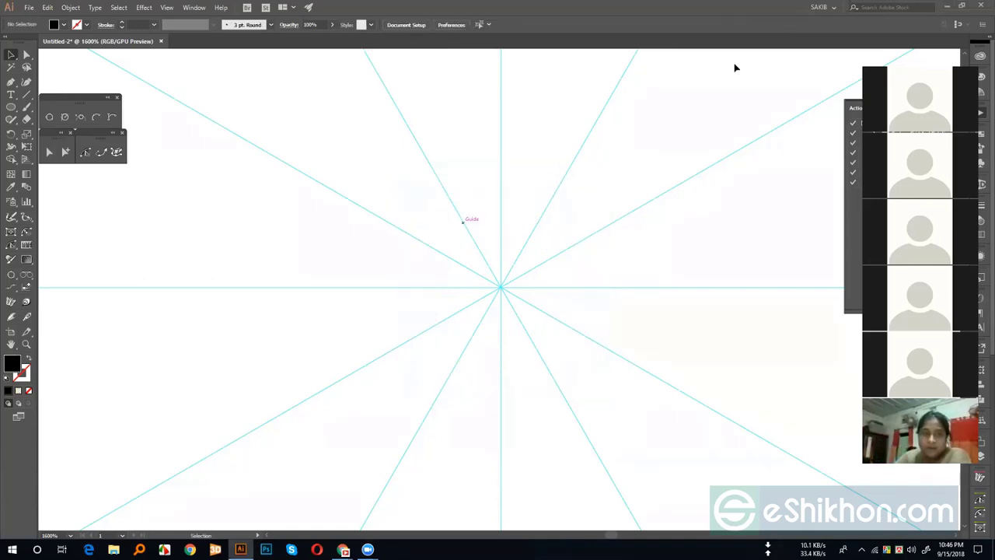
pyautogui.click(29, 8)
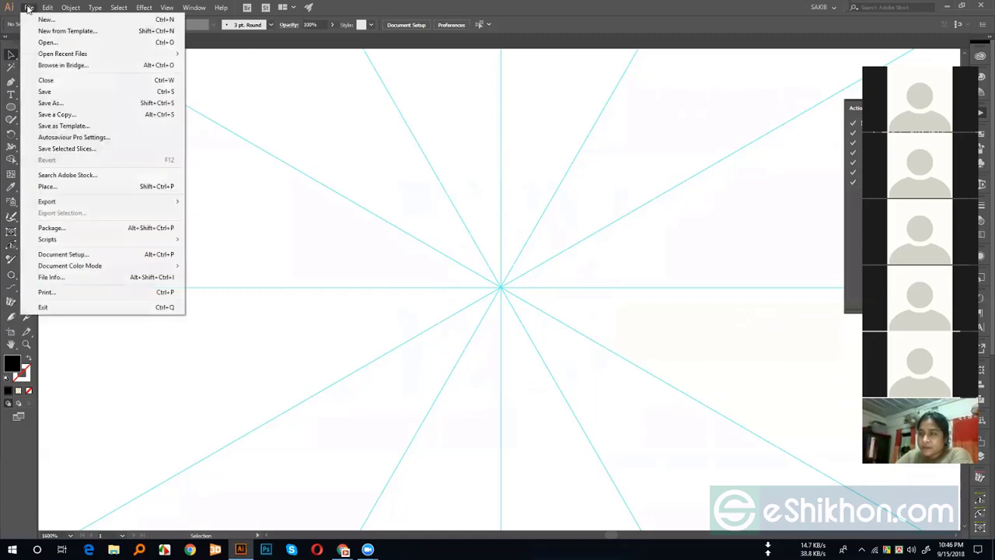
pyautogui.moveTo(47, 8)
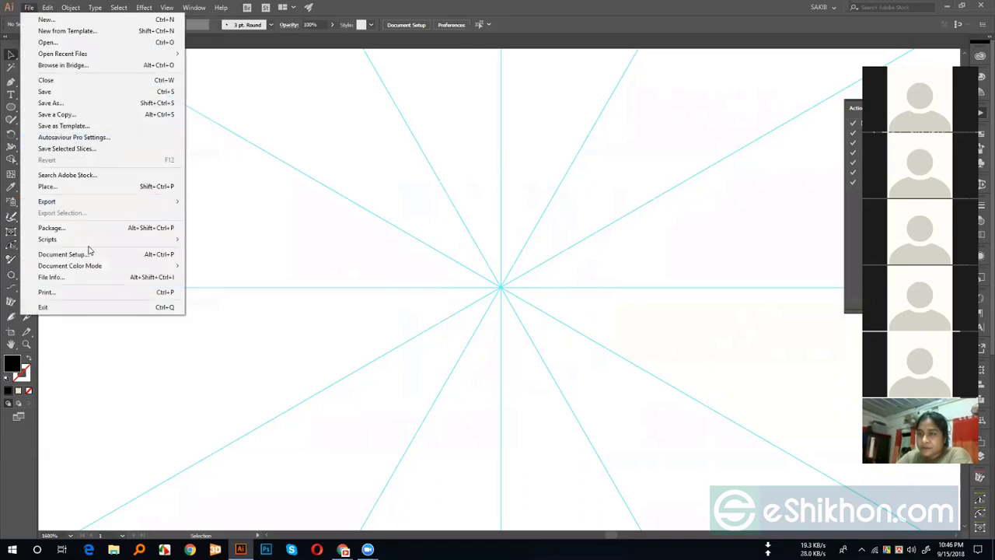
pyautogui.moveTo(93, 241)
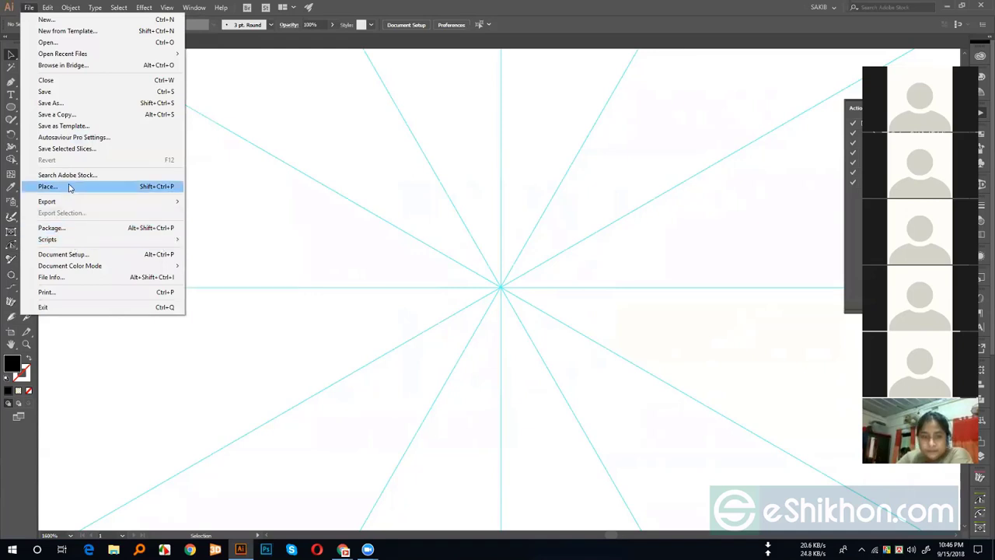
pyautogui.click(339, 101)
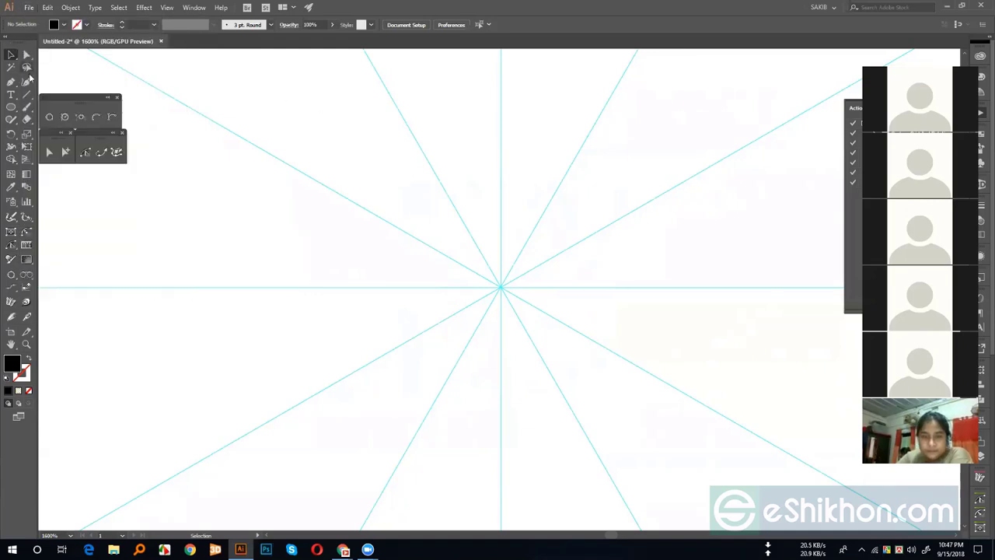
# Step: Close the Untitled-2 document with the radial guides without saving its changes
pyautogui.click(160, 42)
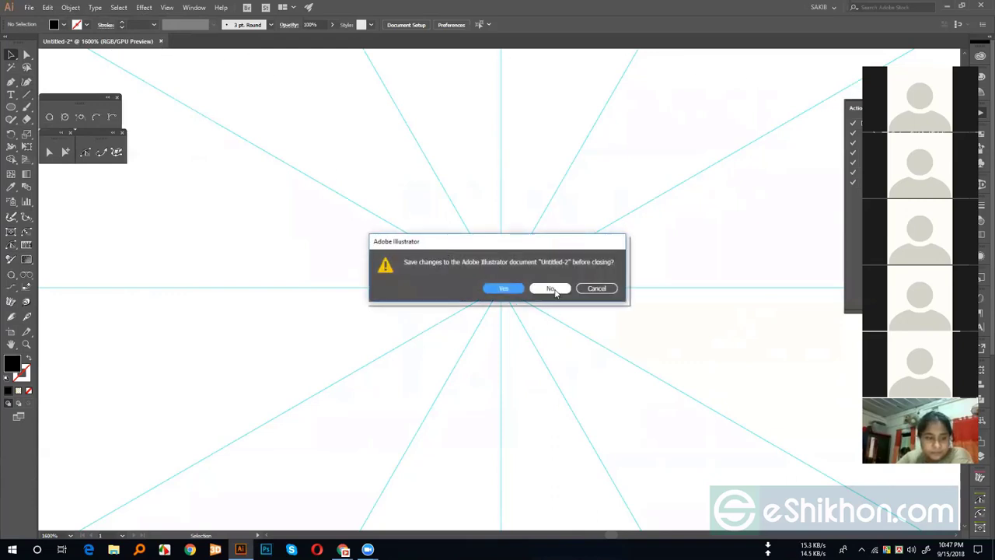
pyautogui.click(551, 289)
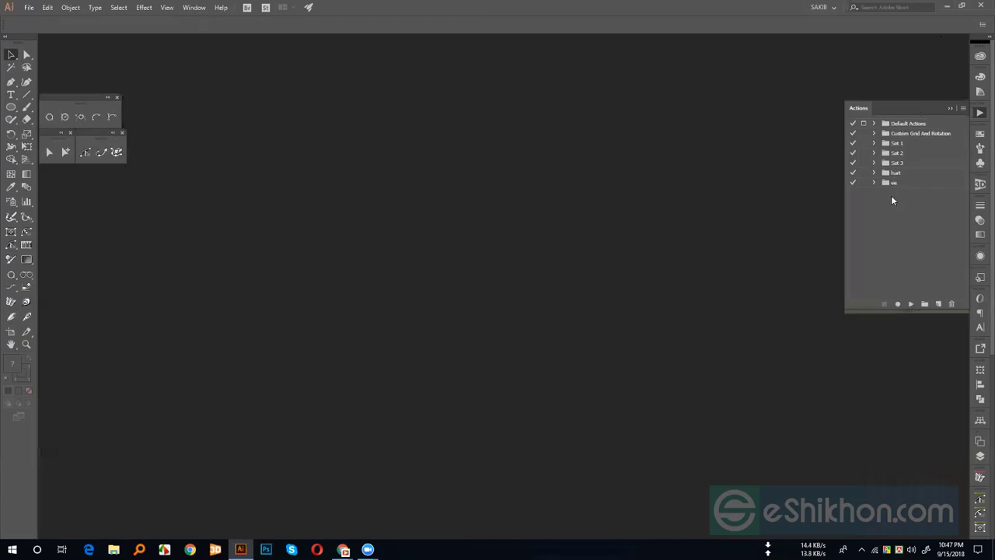
# Step: Create a new action set, Set 5, and start recording Action 3 in it with function key and color set to None
pyautogui.click(924, 304)
pyautogui.click(460, 279)
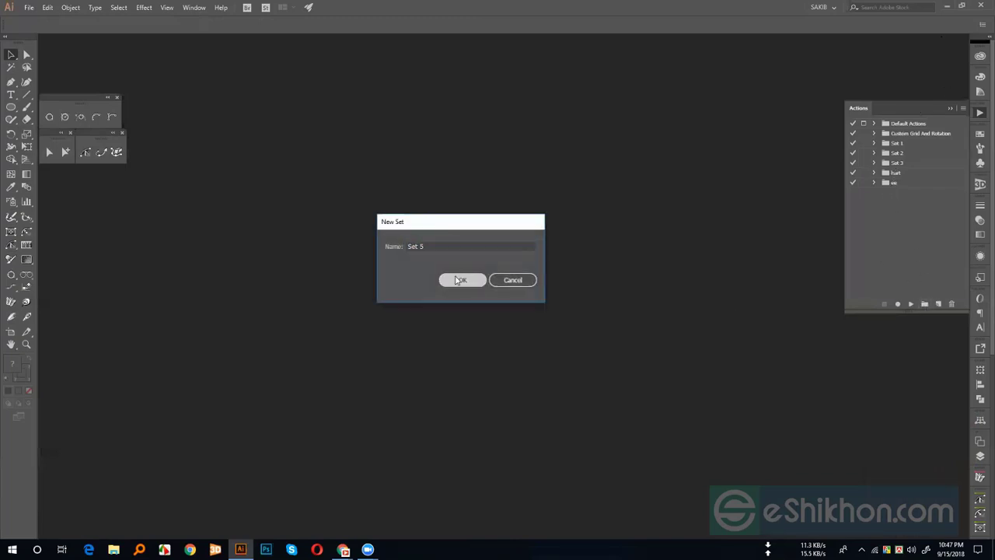
pyautogui.click(937, 304)
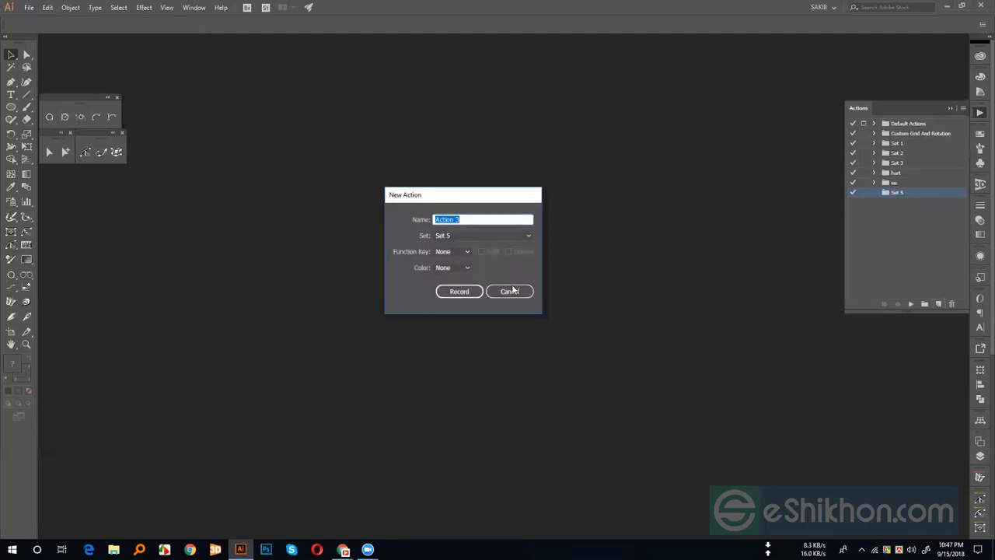
pyautogui.click(450, 251)
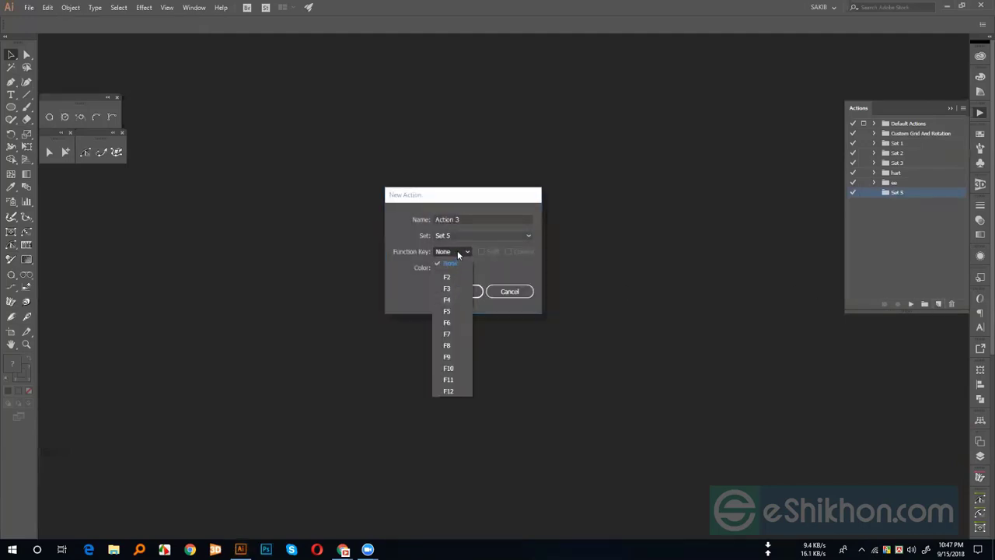
pyautogui.click(455, 263)
pyautogui.click(459, 267)
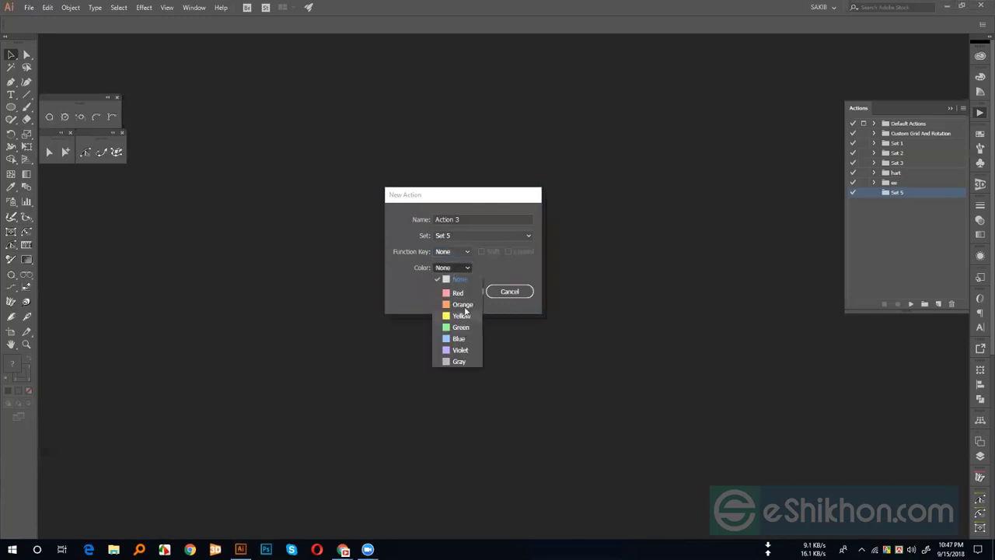
pyautogui.click(458, 268)
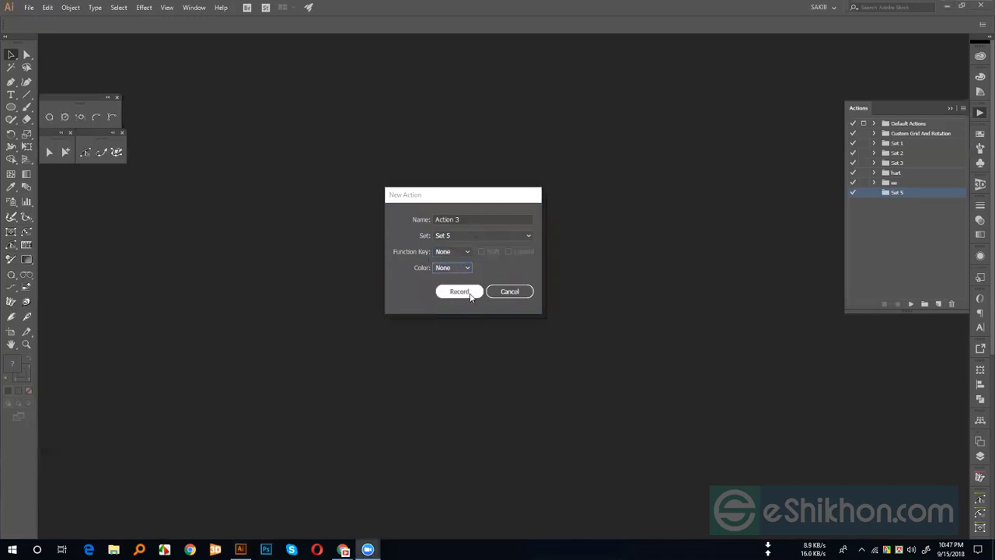
pyautogui.click(460, 292)
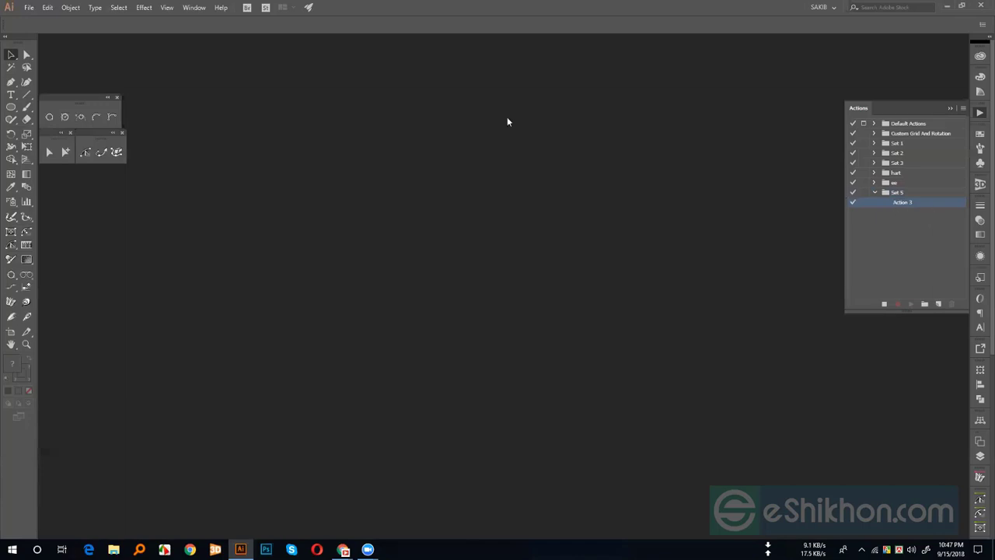
# Step: Create a new 800 x 600 px RGB document from the recent presets while the action records
pyautogui.click(29, 8)
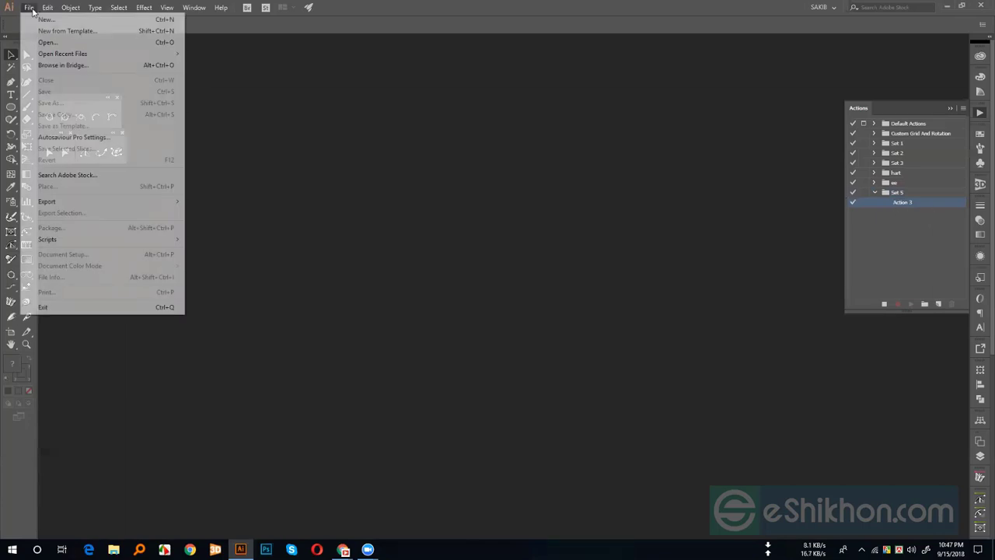
pyautogui.click(43, 21)
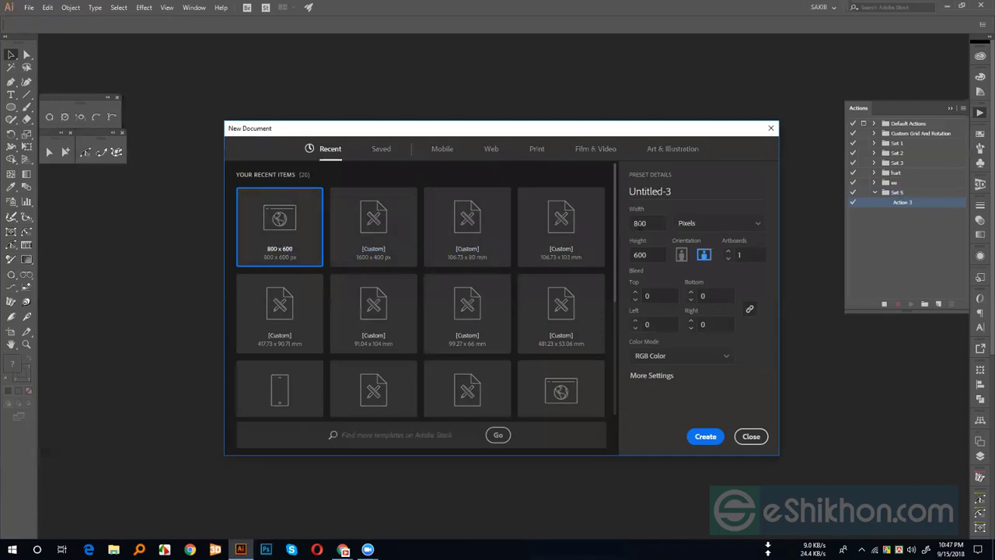
pyautogui.click(378, 228)
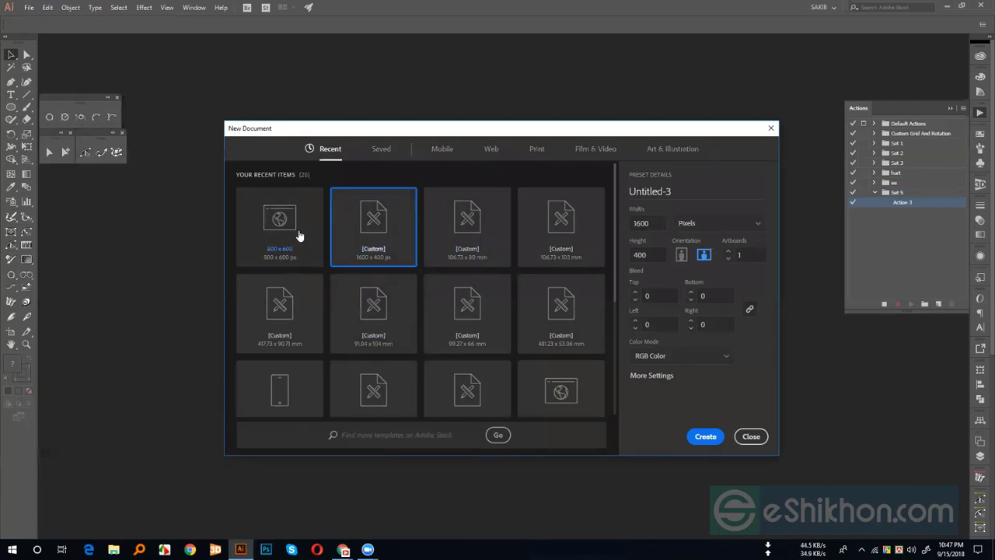
pyautogui.click(298, 230)
pyautogui.click(705, 437)
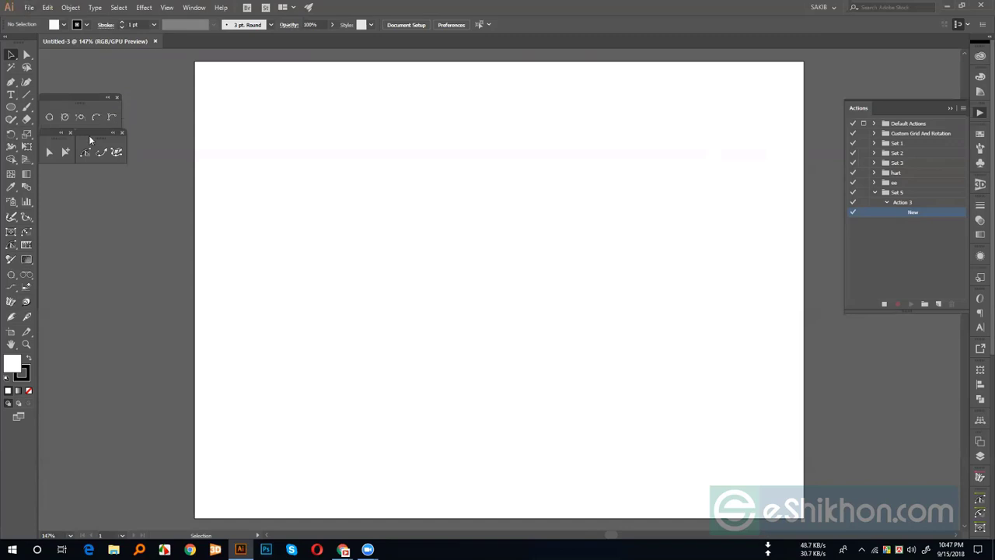
# Step: Create a 9 px circle with the Ellipse tool, center it horizontally and vertically on the artboard, and deselect it
pyautogui.click(11, 107)
pyautogui.click(309, 199)
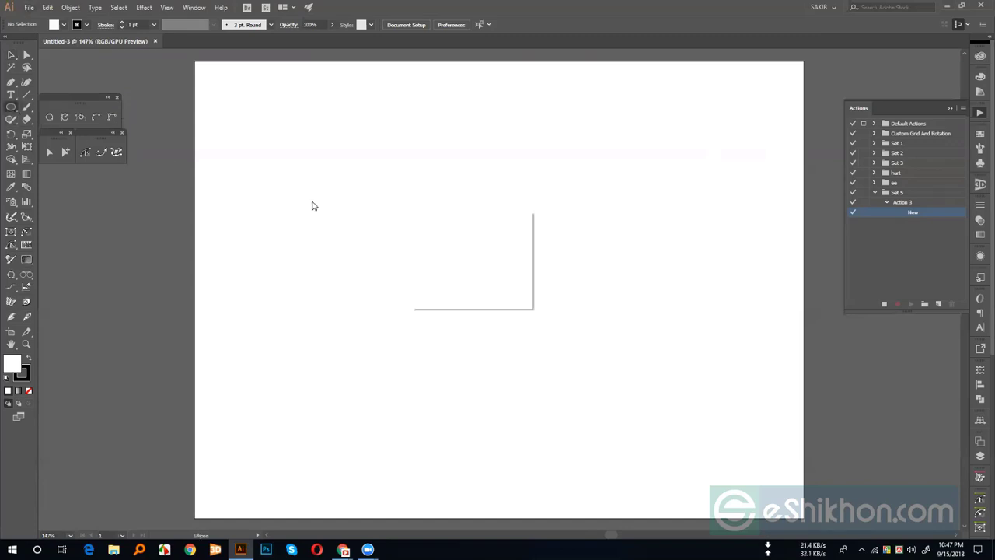
pyautogui.click(447, 283)
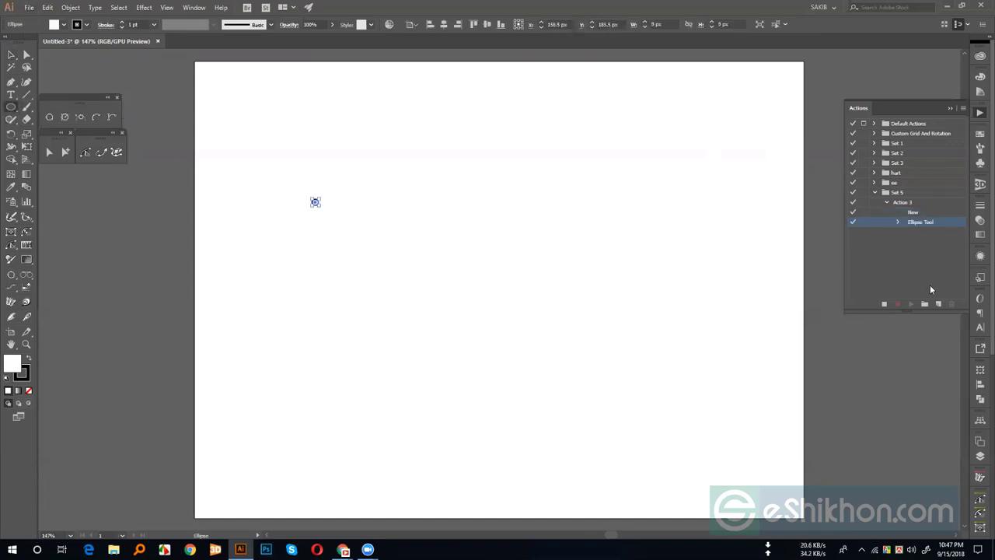
pyautogui.click(979, 386)
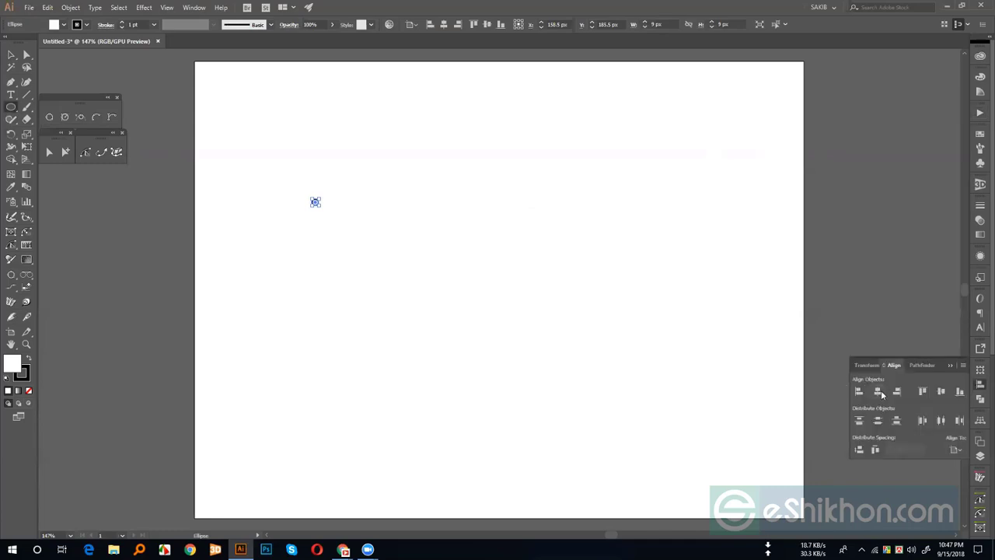
pyautogui.click(878, 391)
pyautogui.click(936, 394)
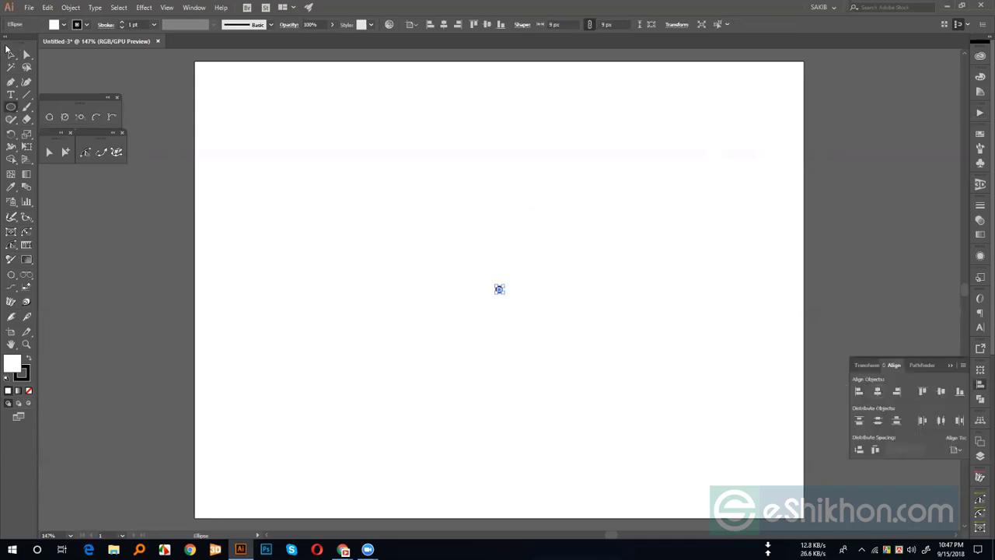
pyautogui.click(10, 54)
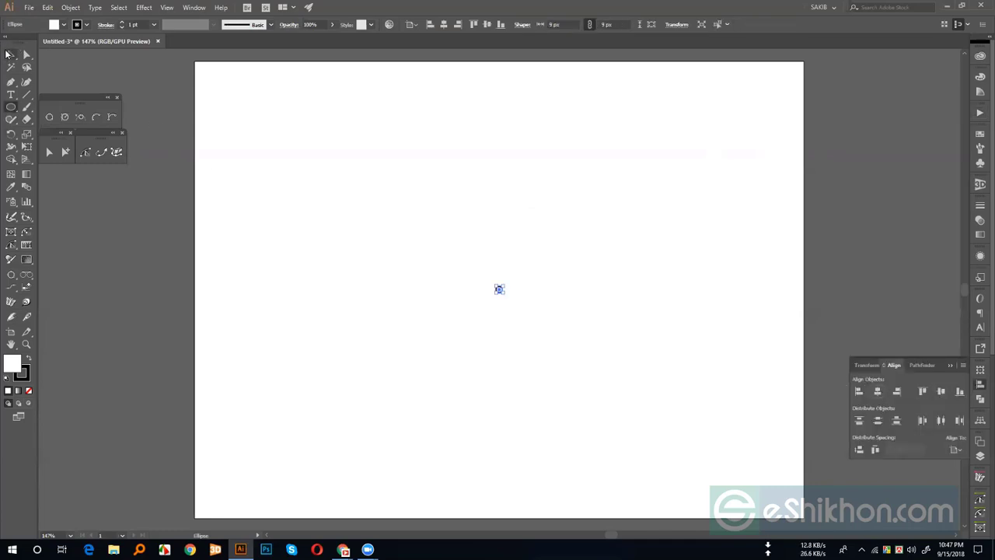
pyautogui.click(510, 155)
# Step: Save the document as Untitled-3.ai in a new folder on the desktop, using the Illustrator CC version options
pyautogui.click(28, 8)
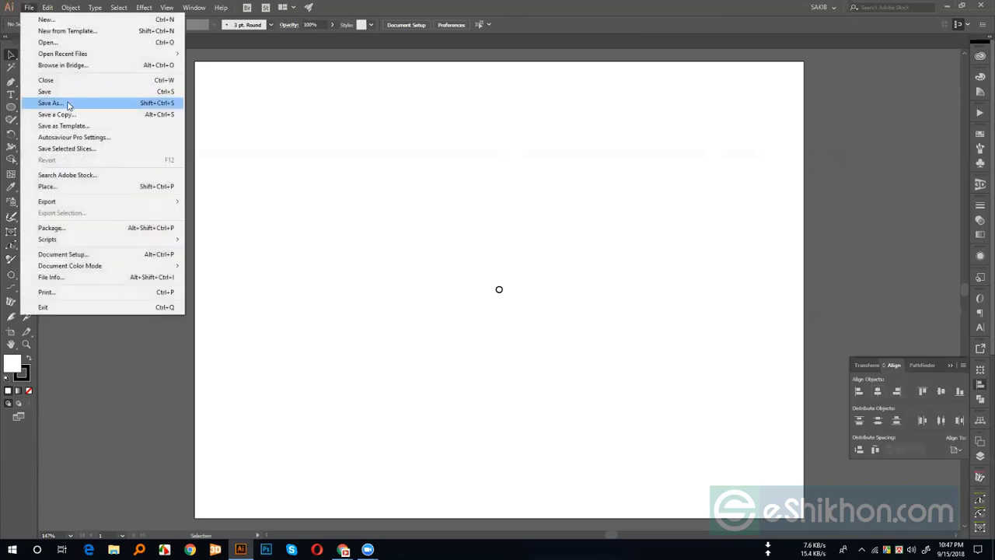
pyautogui.click(68, 103)
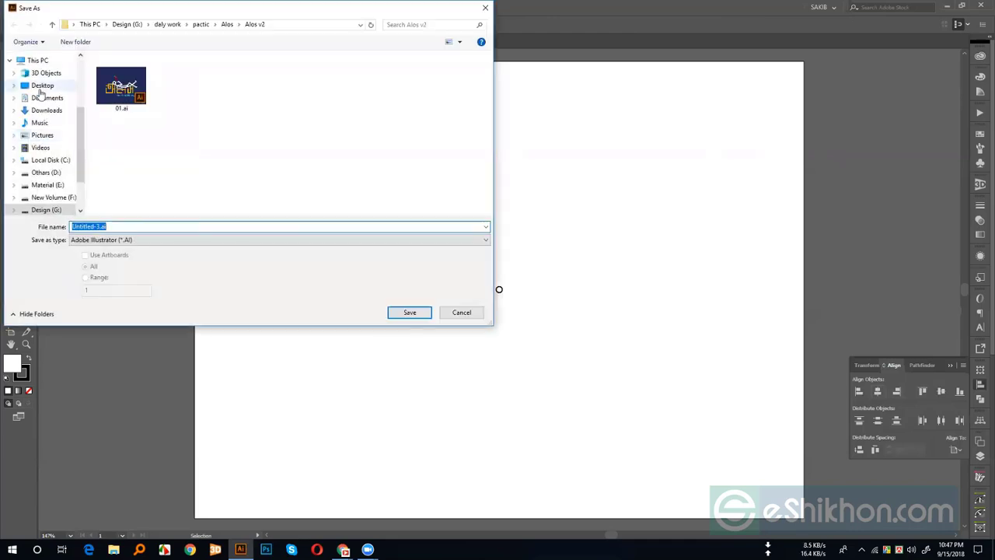
pyautogui.click(41, 87)
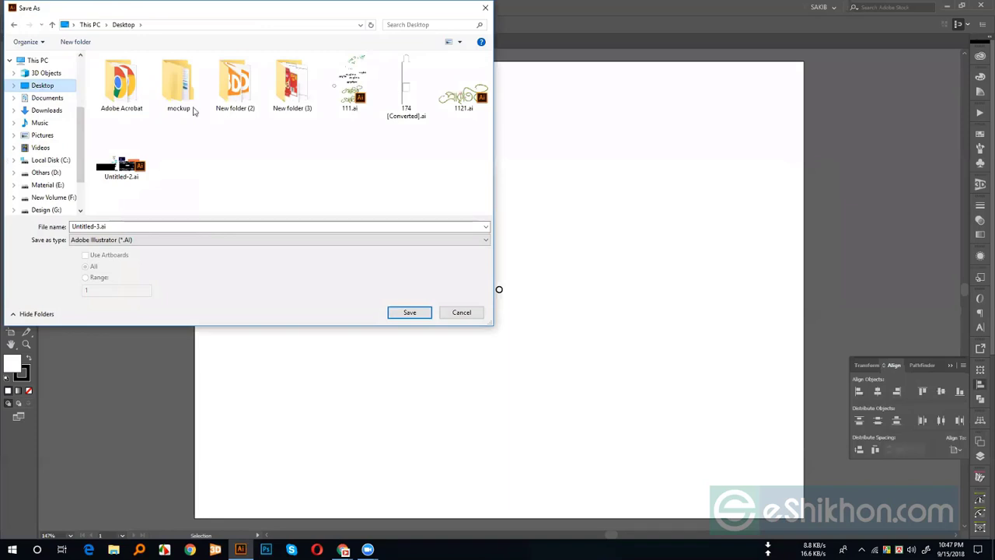
pyautogui.click(75, 41)
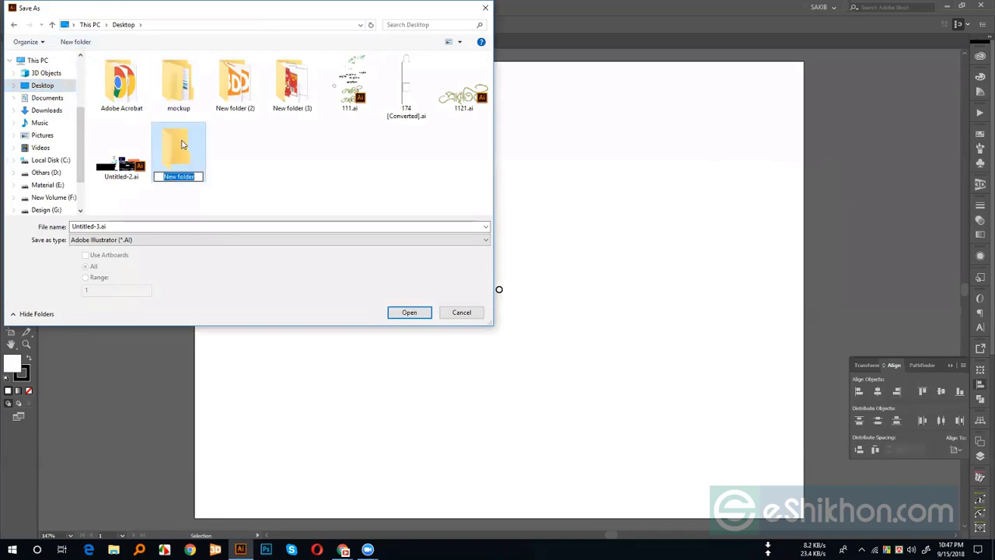
pyautogui.press('Return')
pyautogui.doubleClick(182, 145)
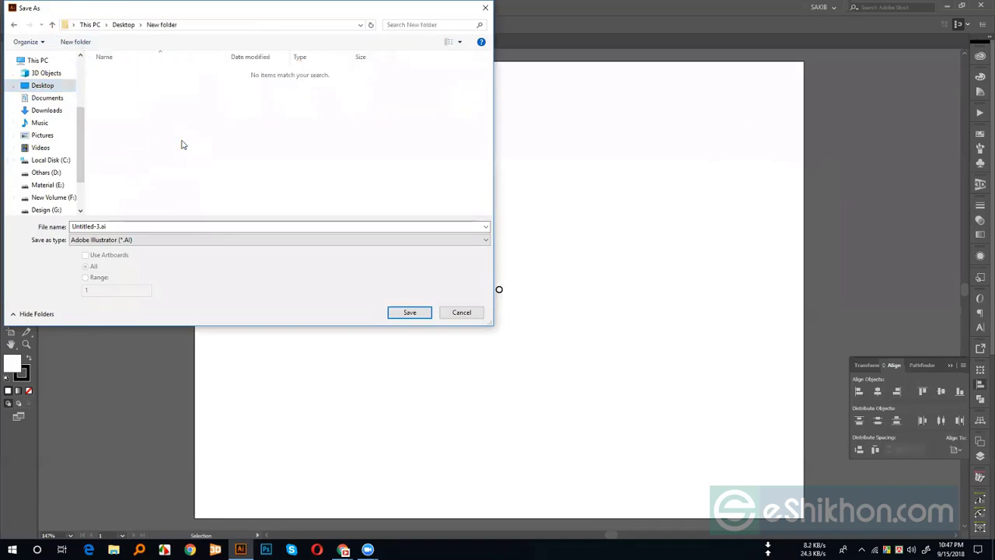
pyautogui.click(410, 312)
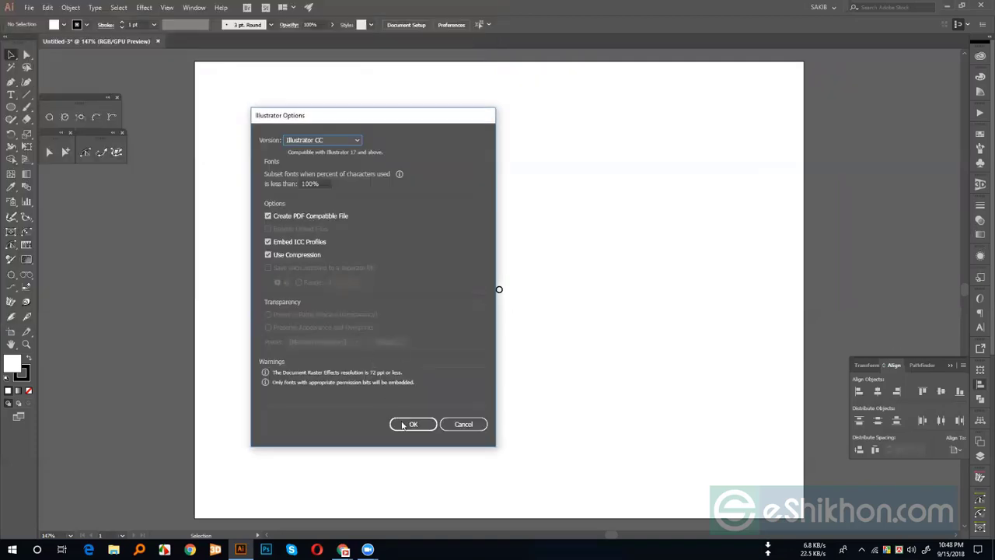
pyautogui.click(402, 425)
# Step: Close the Untitled-3.ai document as part of Action 3, and stop recording the action
pyautogui.click(979, 112)
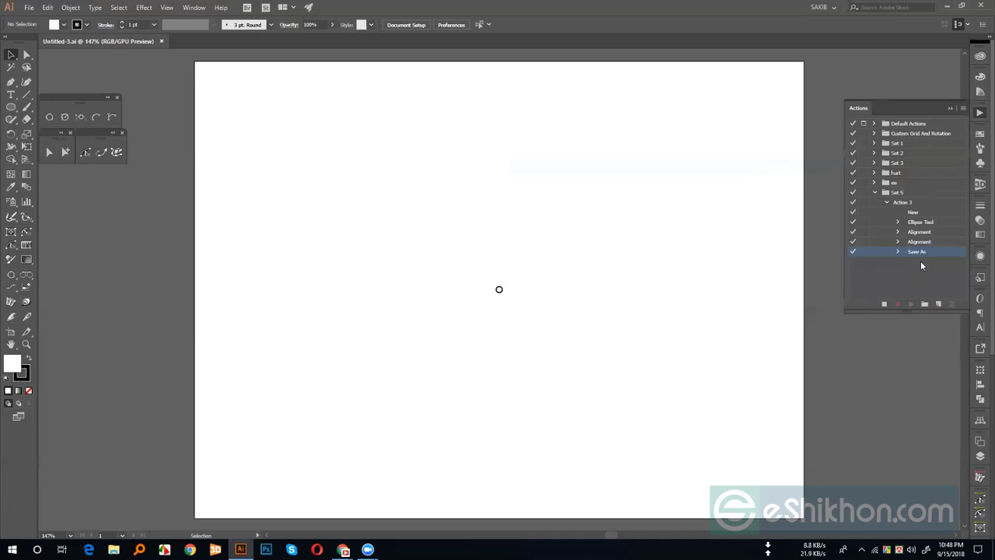
pyautogui.click(884, 304)
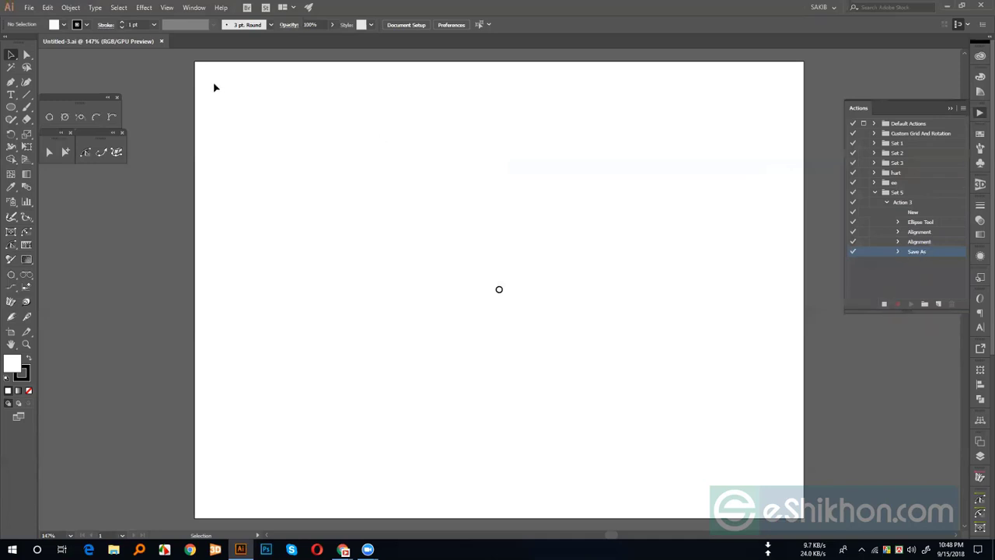
pyautogui.click(162, 42)
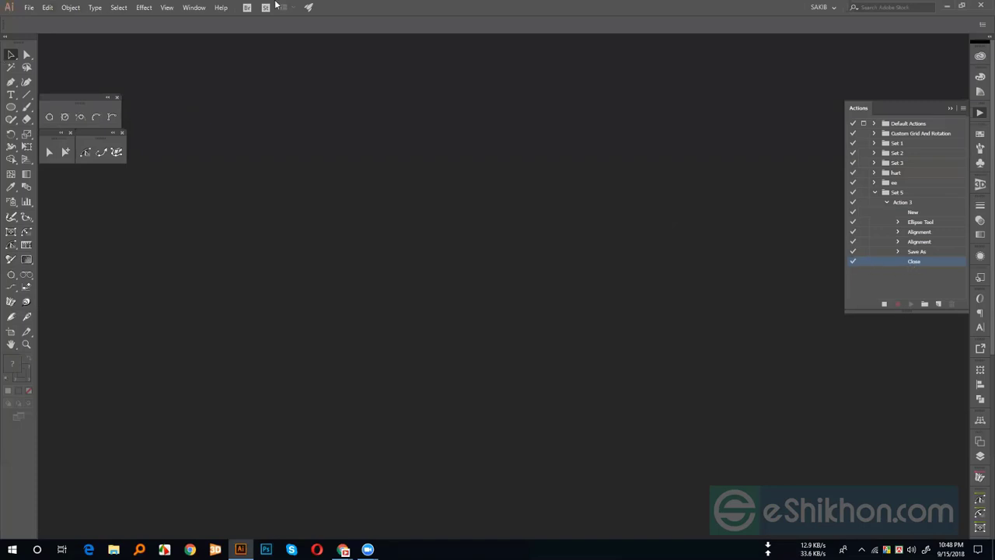
pyautogui.click(884, 304)
# Step: Switch to the Windows desktop, open New folder, and check the preview of the saved Untitled-3.ai
pyautogui.press('super+d')
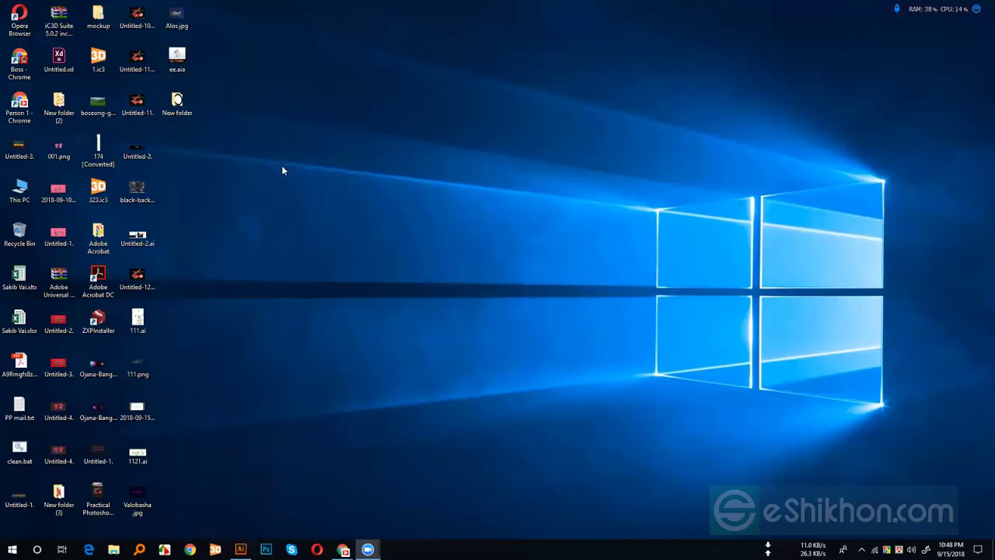
pyautogui.doubleClick(180, 103)
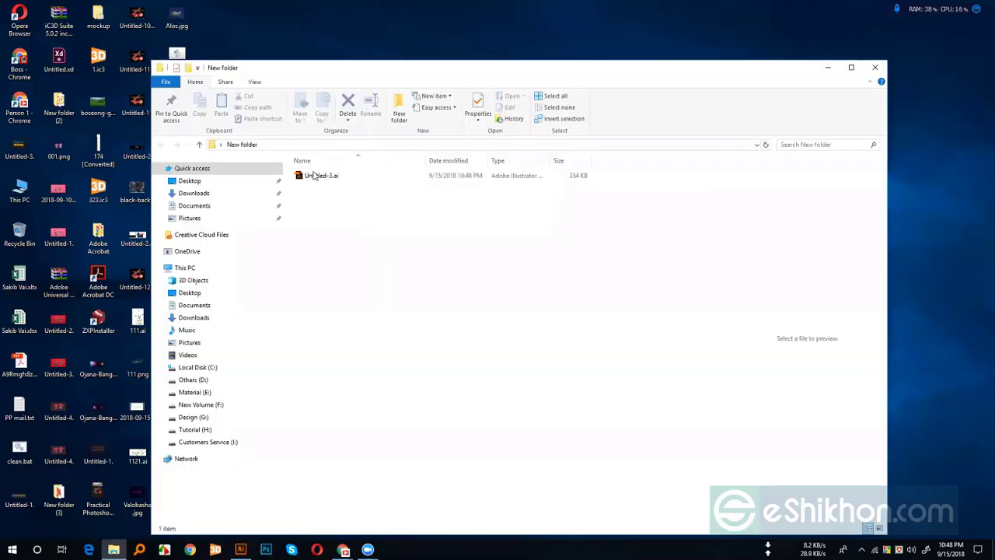
pyautogui.click(314, 176)
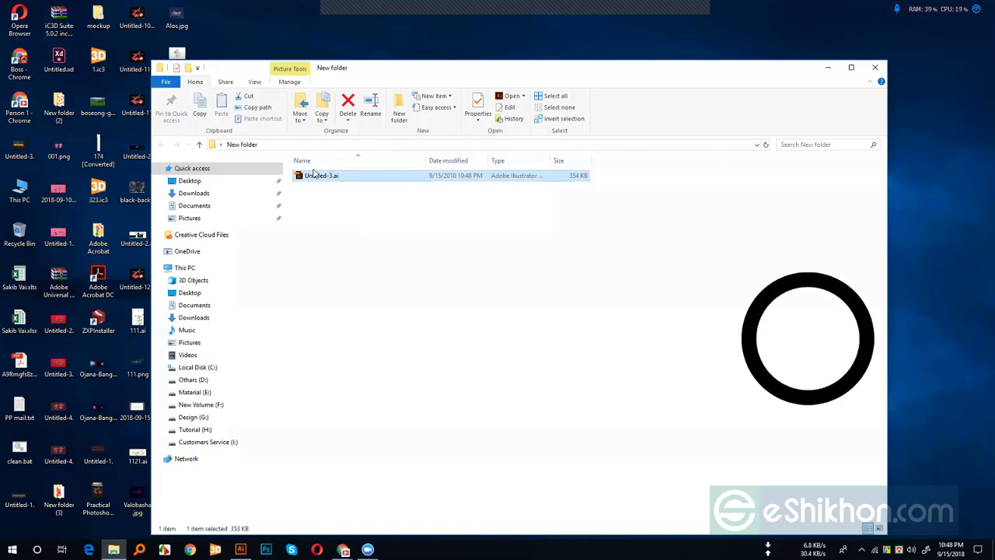
# Step: Delete Untitled-3.ai from New folder on the desktop, and close the folder window
pyautogui.hotkey('alt', 'Up')
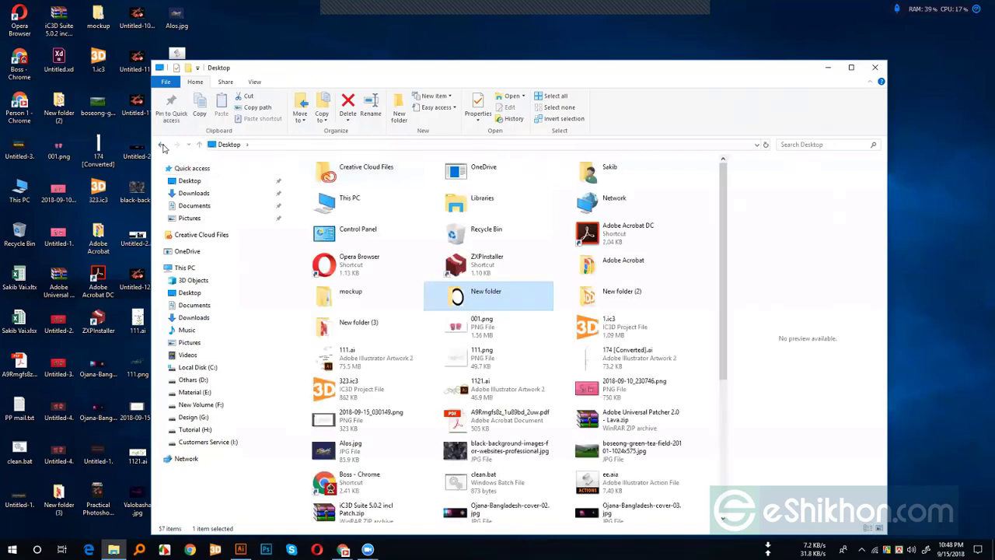
pyautogui.click(162, 146)
pyautogui.rightClick(348, 180)
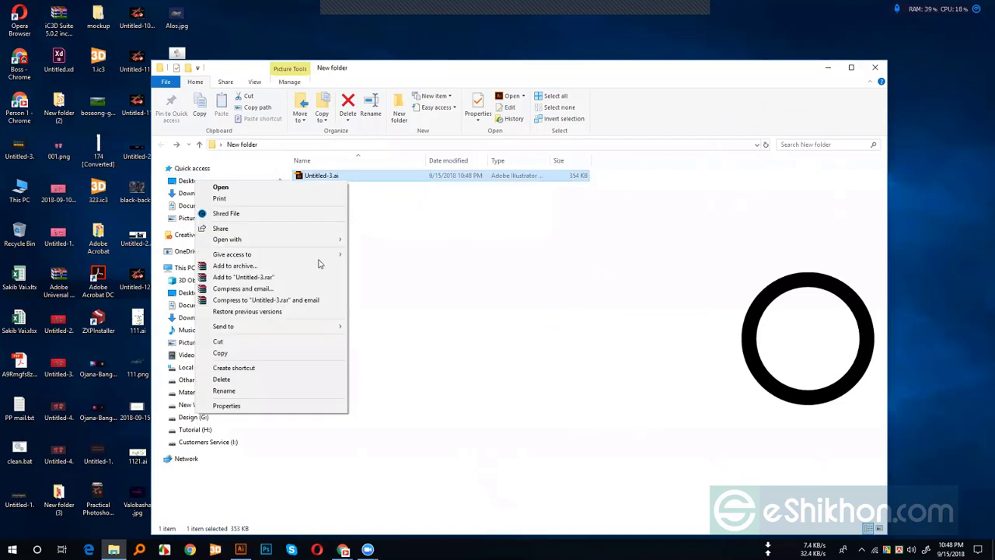
pyautogui.click(256, 378)
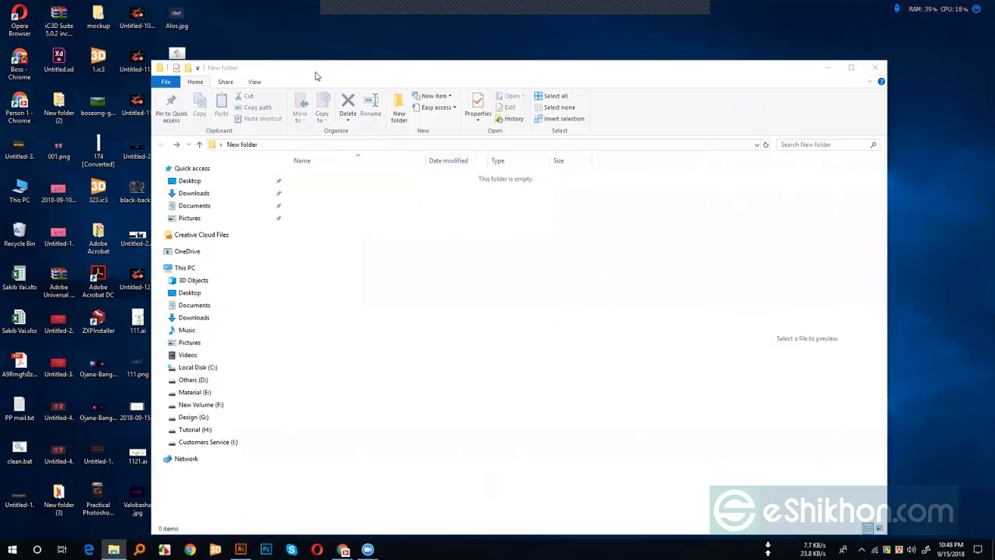
pyautogui.moveTo(316, 75); pyautogui.dragTo(591, 41)
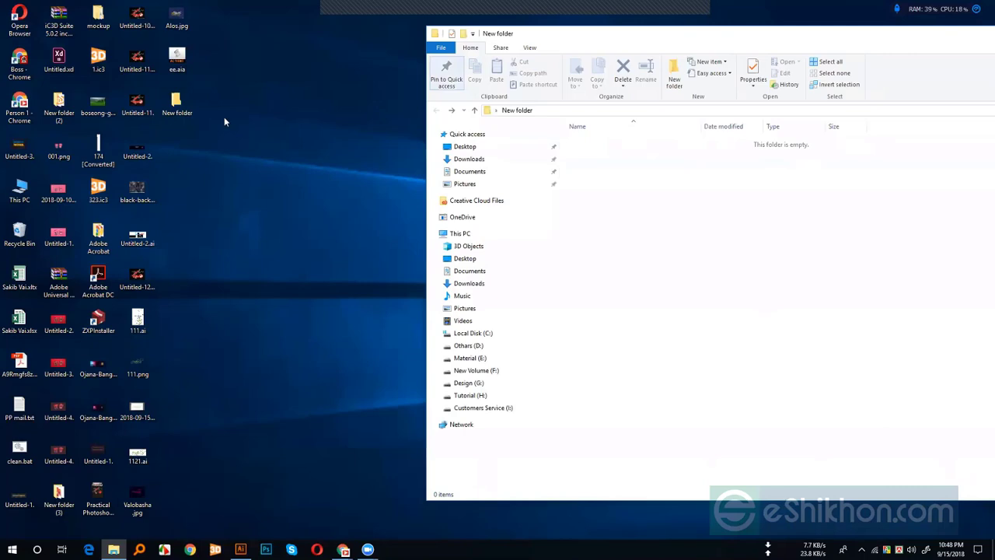
pyautogui.click(967, 50)
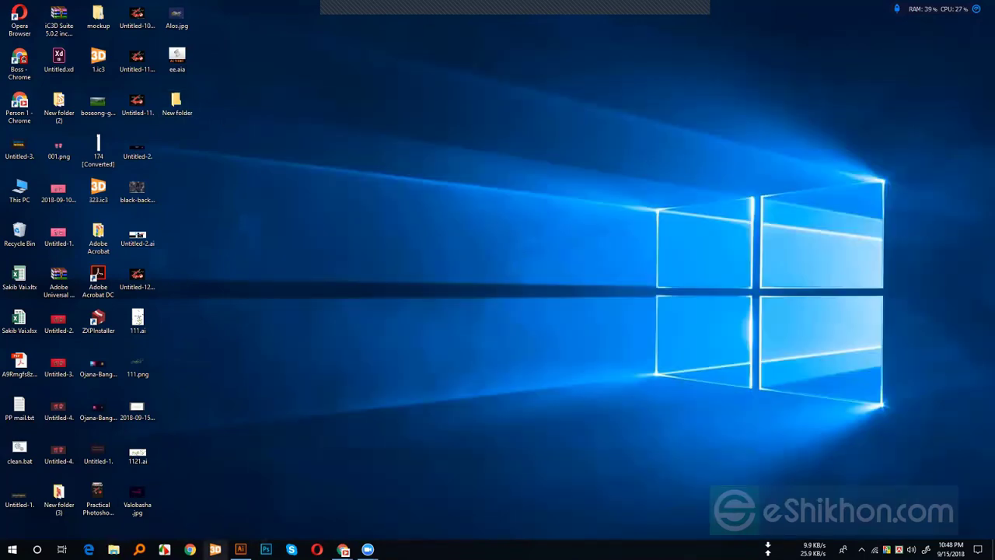
# Step: Switch to Illustrator, collapse Action 3 in Set 5, and play the action
pyautogui.click(240, 549)
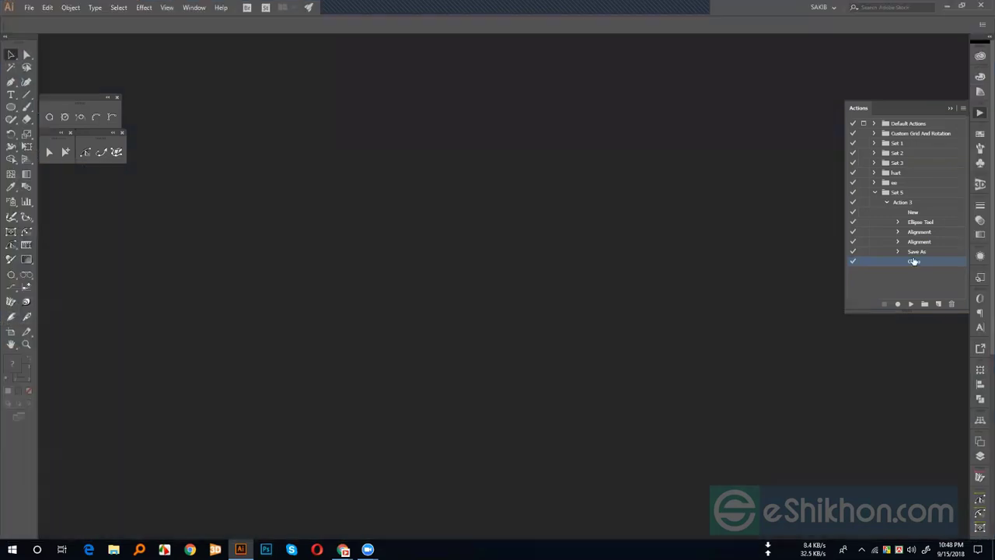
pyautogui.click(903, 204)
pyautogui.click(887, 204)
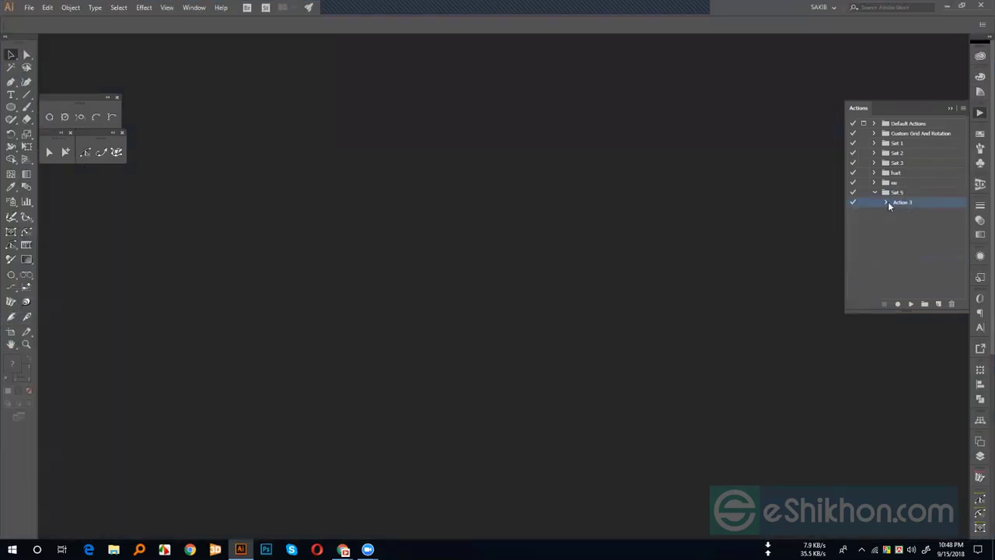
pyautogui.click(911, 304)
# Step: Check the preview of Untitled-3.ai in the desktop's New folder, then return to Illustrator and collapse Set 5
pyautogui.click(946, 7)
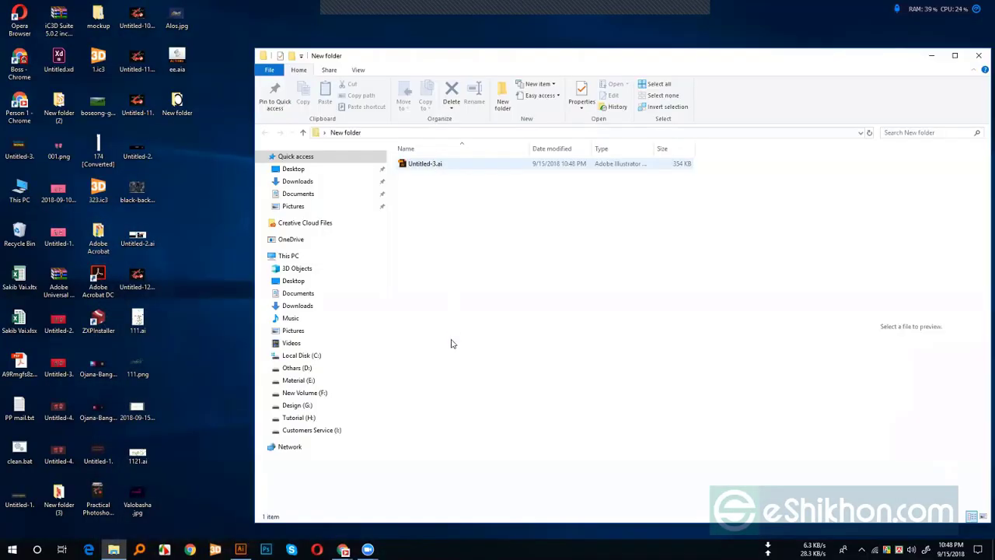
pyautogui.press('Down')
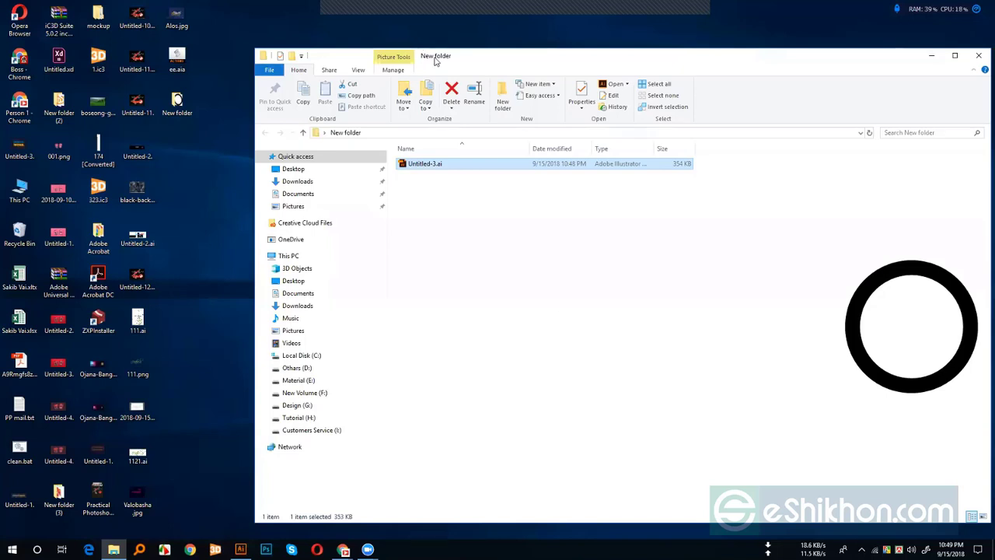
pyautogui.moveTo(435, 60); pyautogui.dragTo(349, 61)
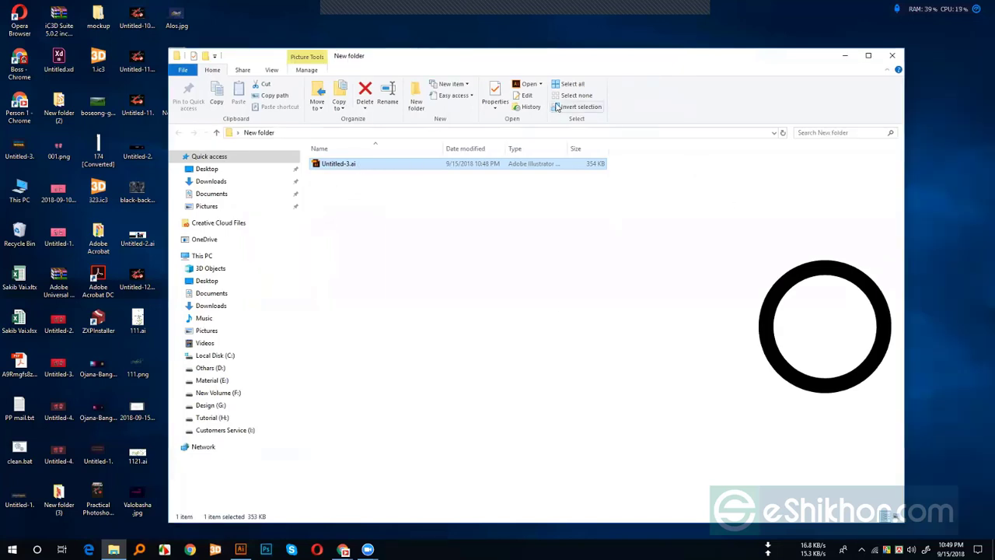
pyautogui.click(241, 549)
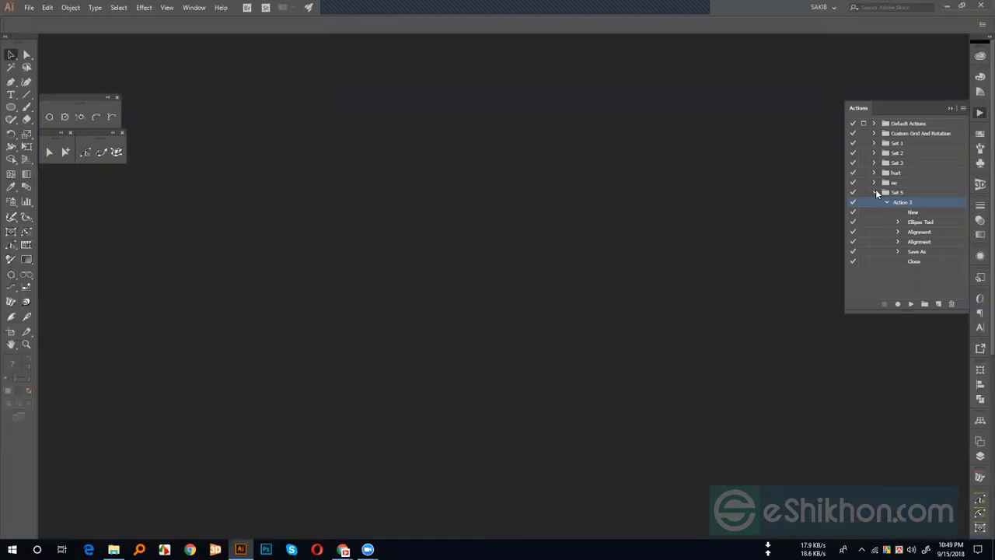
pyautogui.click(875, 192)
# Step: Switch to Photoshop and open the Image Processor script
pyautogui.click(266, 549)
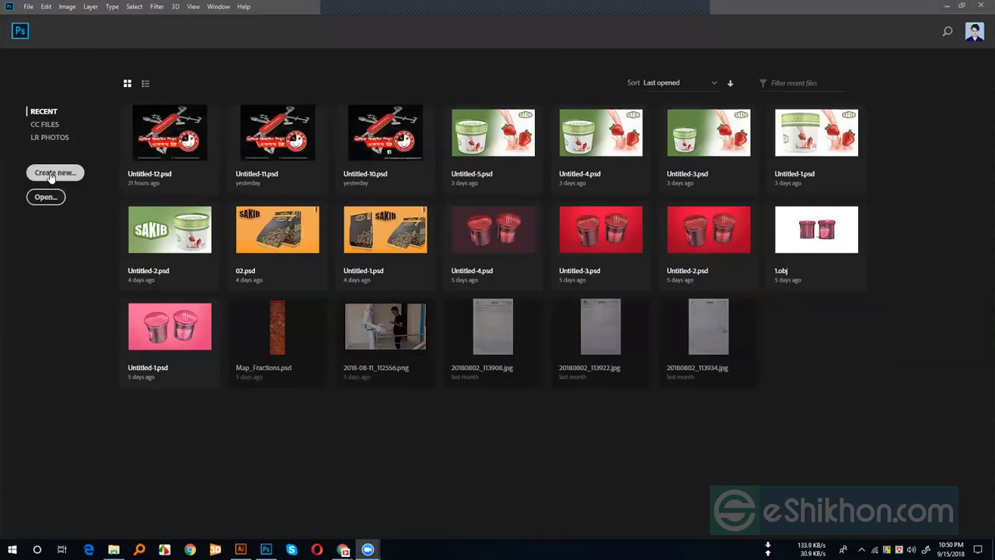
pyautogui.click(28, 8)
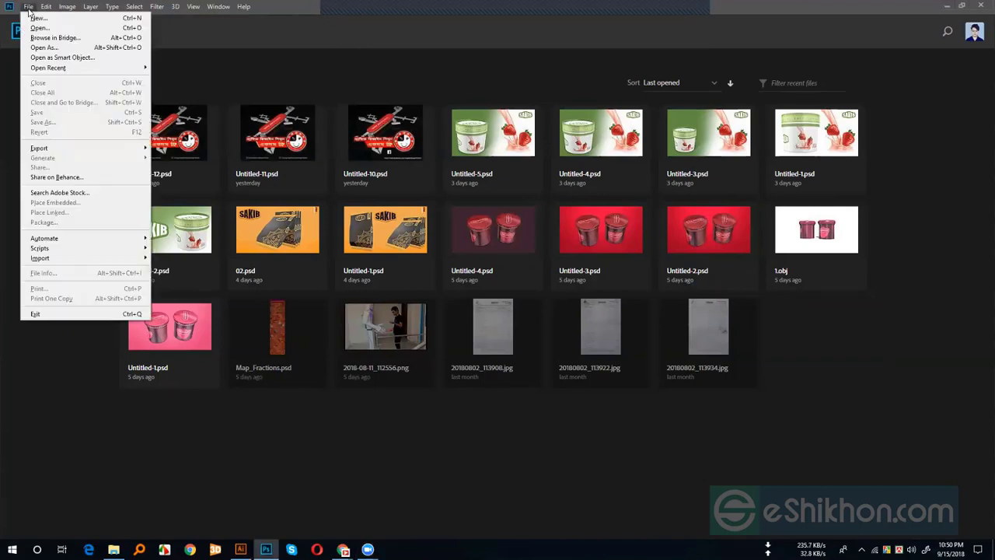
pyautogui.moveTo(53, 250)
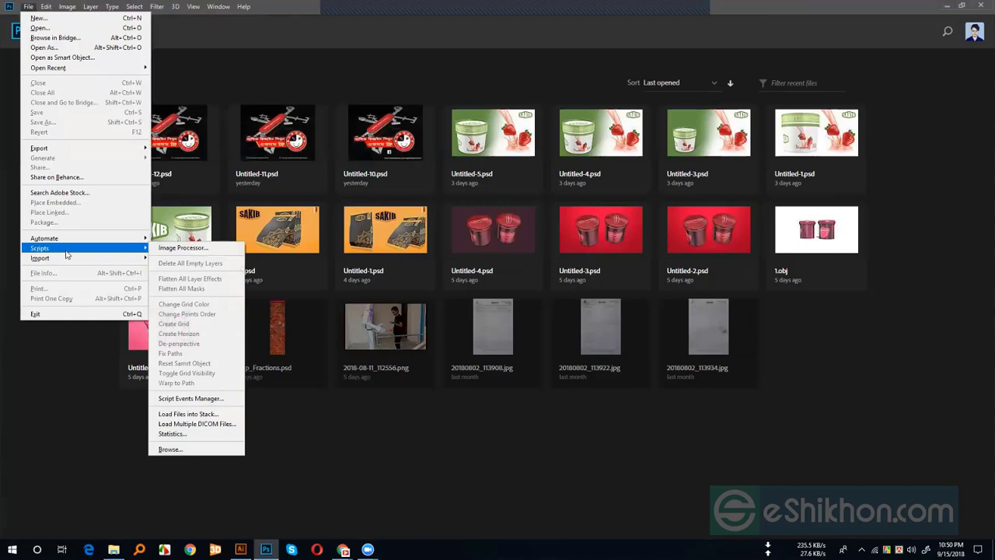
pyautogui.click(184, 248)
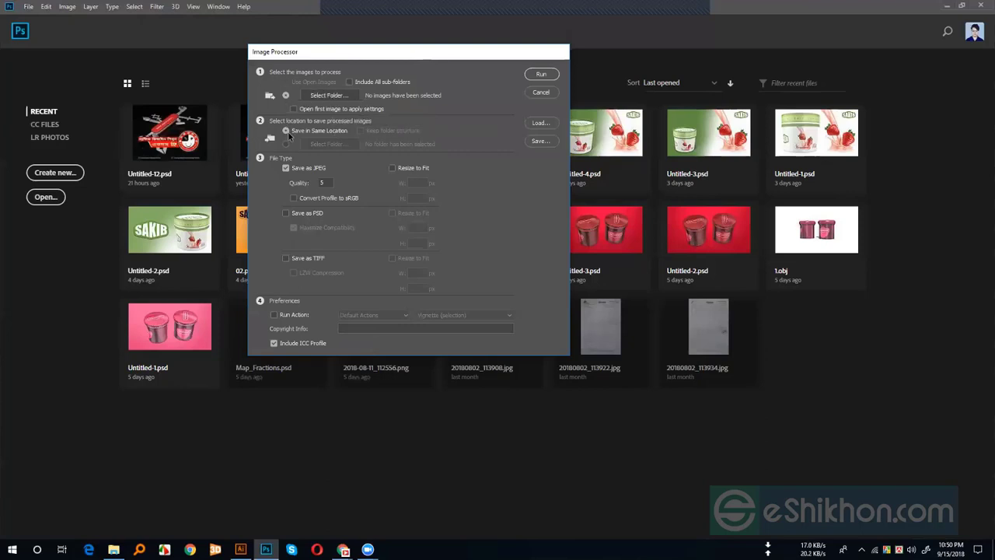
# Step: Create New folder (4) on the desktop while browsing for the source images, and select the desktop's New folder as the image source
pyautogui.click(325, 96)
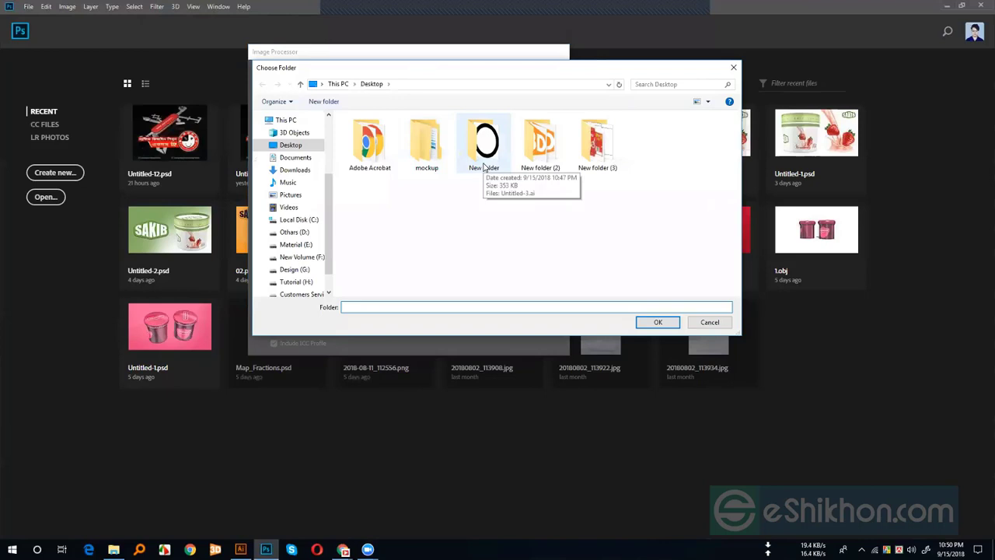
pyautogui.click(484, 147)
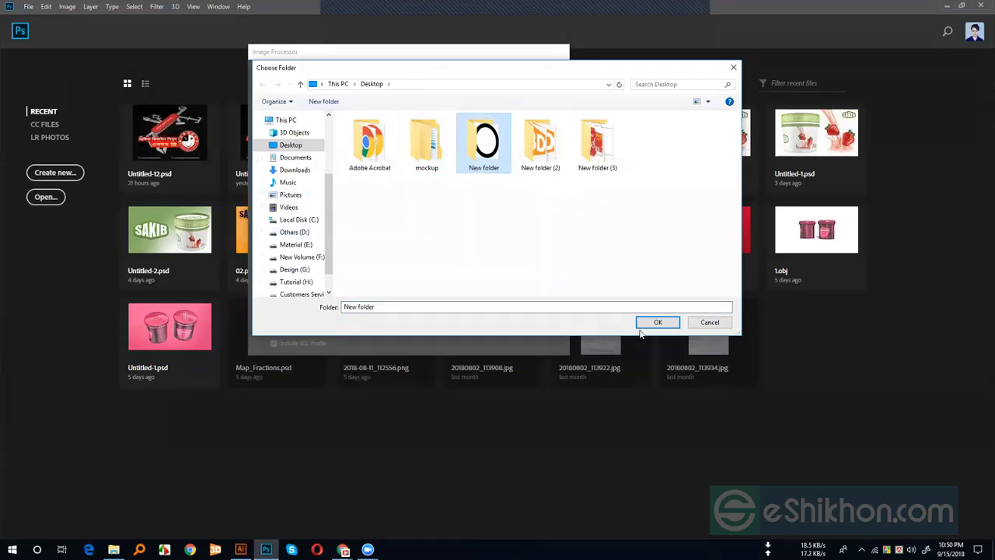
pyautogui.click(600, 154)
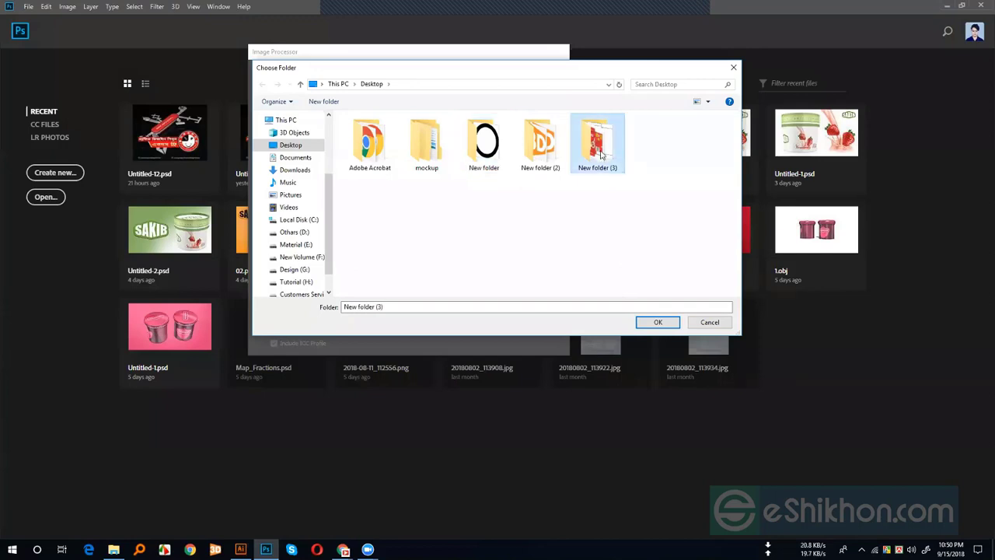
pyautogui.doubleClick(597, 144)
pyautogui.hotkey('alt', 'Left')
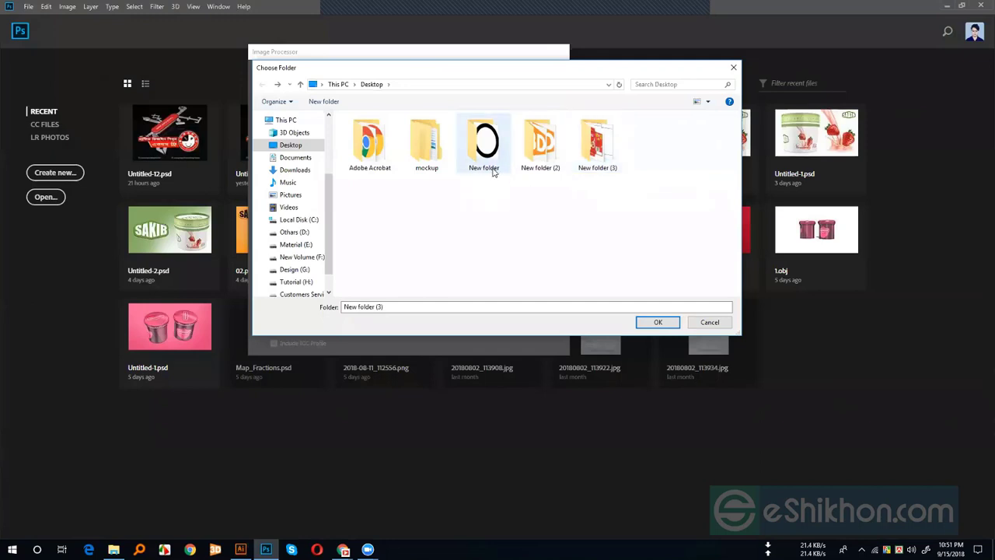
pyautogui.rightClick(464, 196)
pyautogui.moveTo(428, 304)
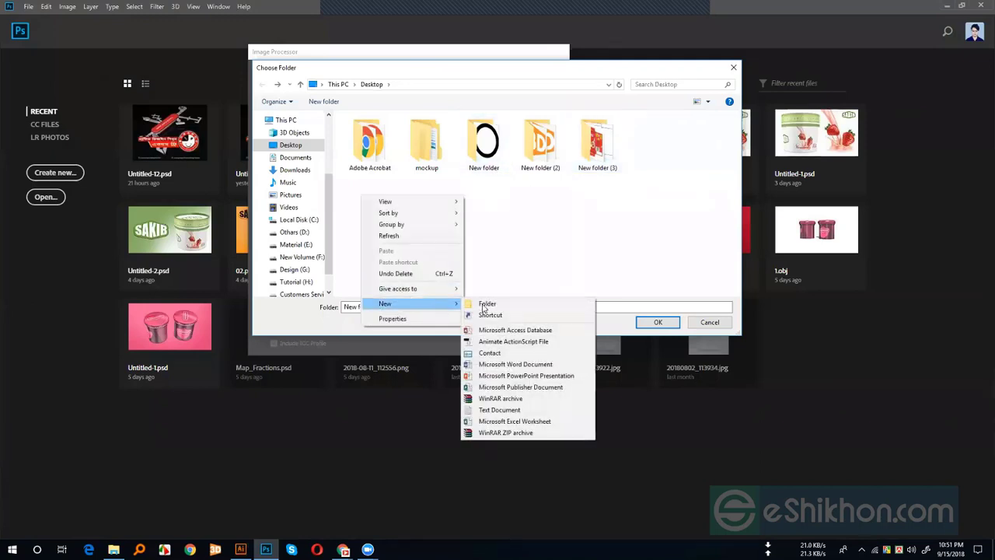
pyautogui.click(486, 304)
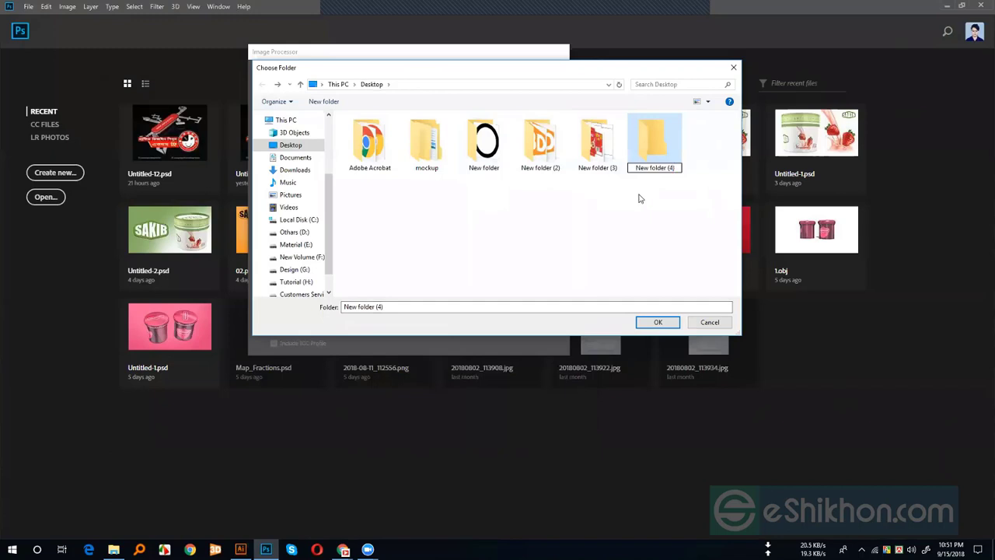
pyautogui.click(486, 151)
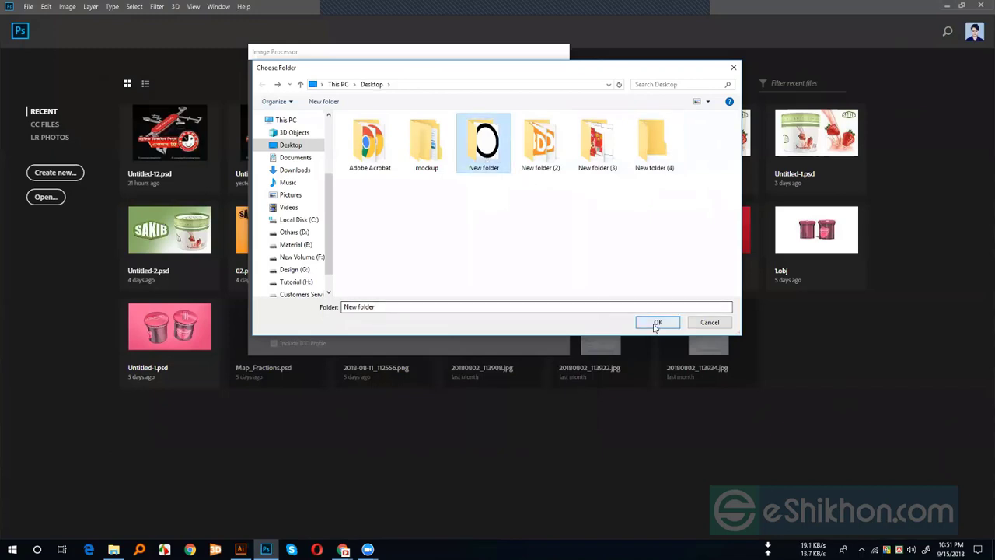
pyautogui.click(657, 322)
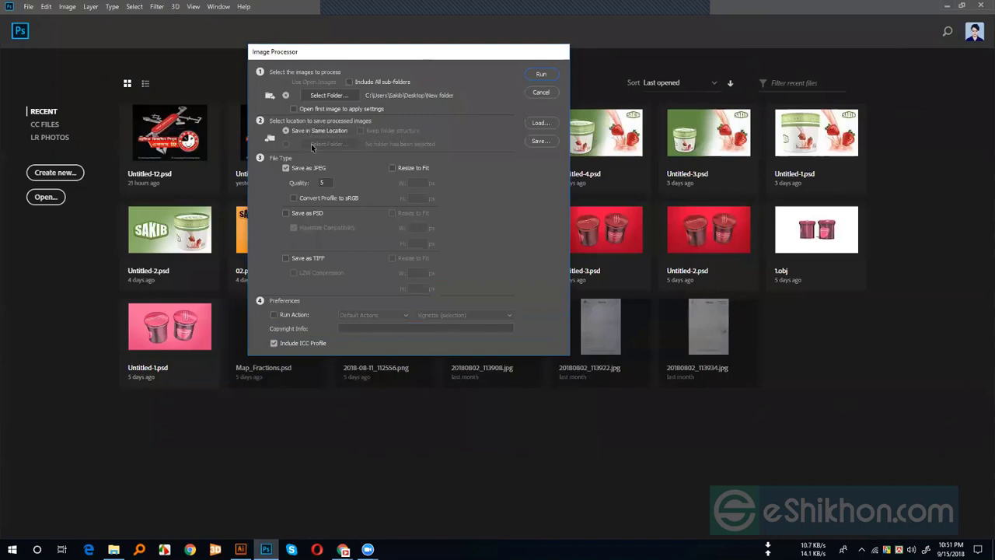
# Step: Set New folder (4) on the desktop as the separate location for saving the processed images
pyautogui.click(285, 143)
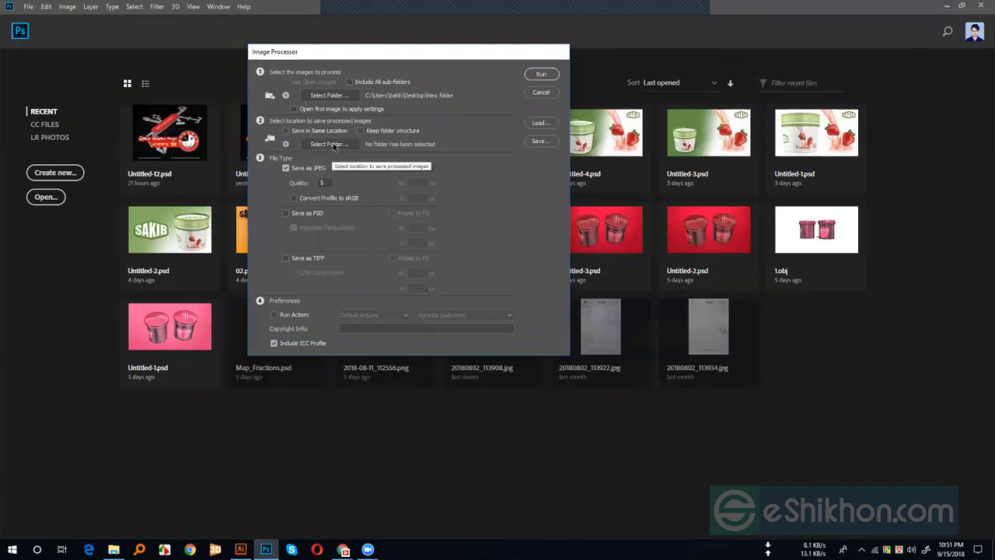
pyautogui.click(334, 145)
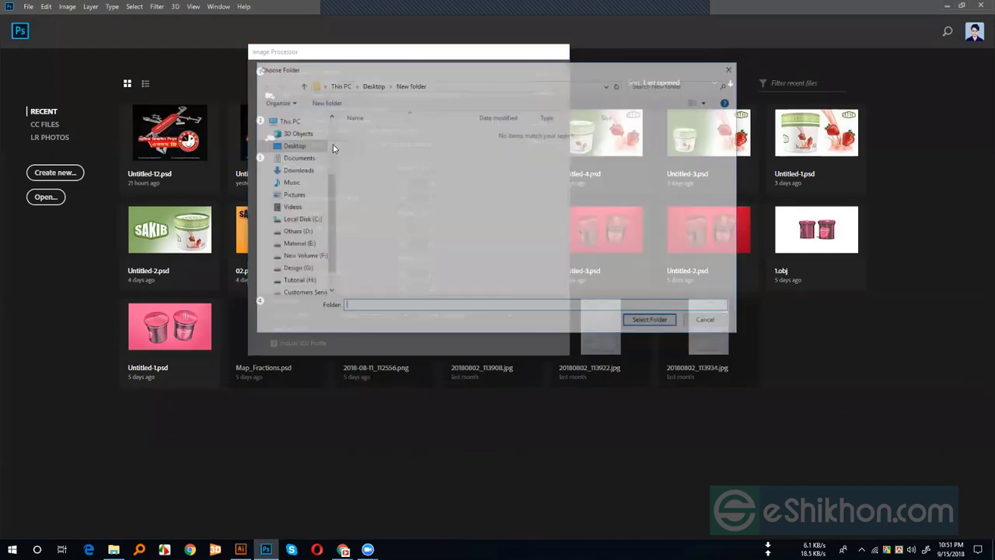
pyautogui.click(371, 85)
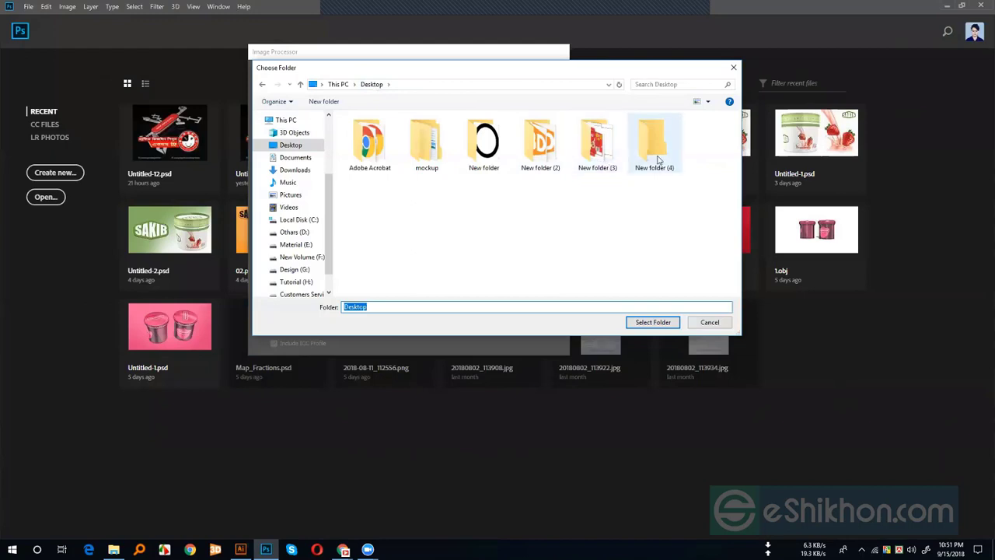
pyautogui.click(656, 155)
pyautogui.click(653, 322)
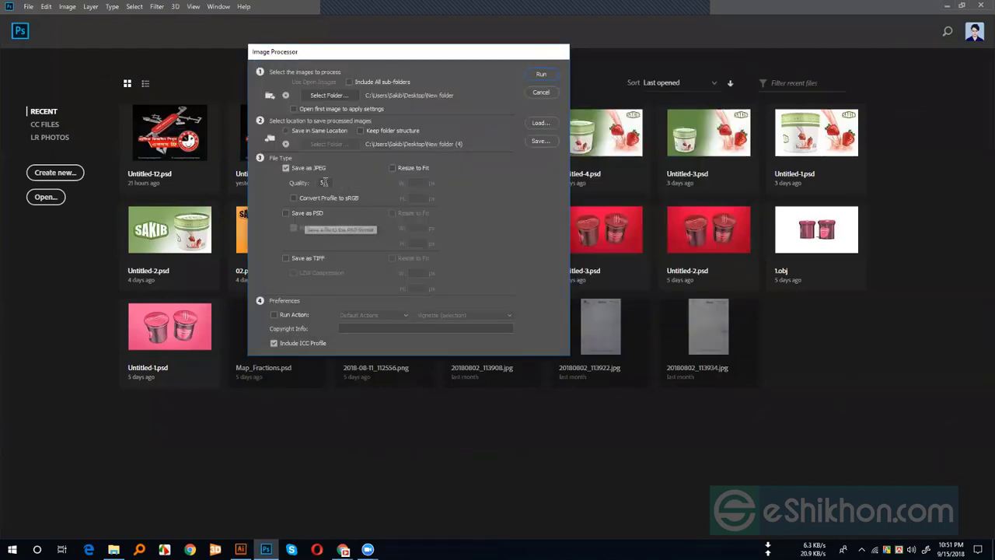
# Step: Enable Run Action, review the actions available in the Default Actions set, and disable Run Action again
pyautogui.doubleClick(323, 182)
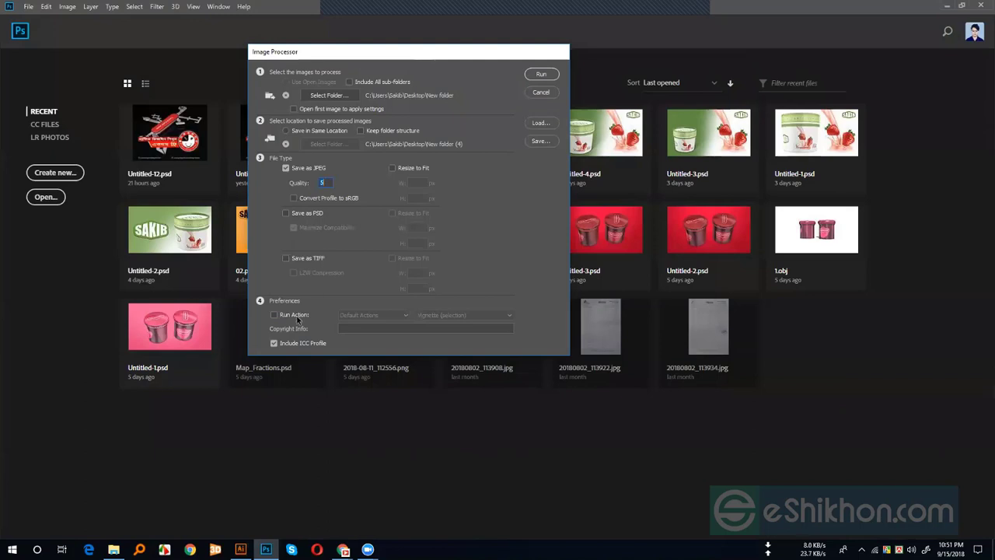
pyautogui.click(367, 328)
pyautogui.click(291, 315)
pyautogui.click(377, 316)
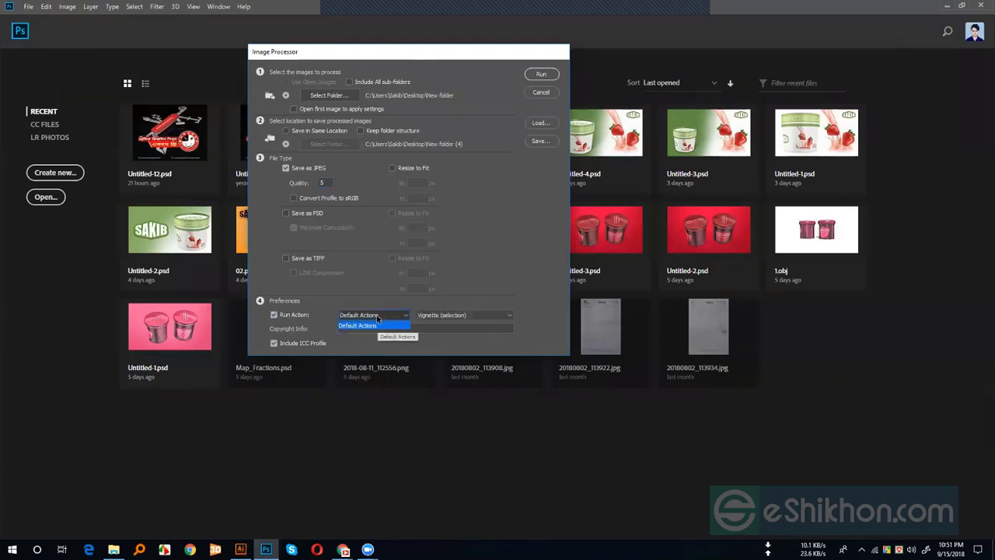
pyautogui.click(443, 319)
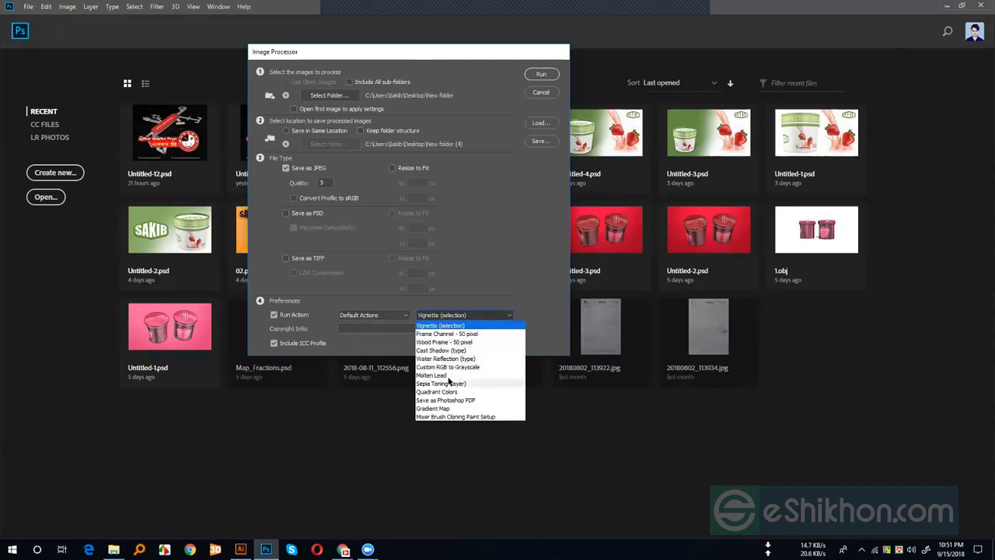
pyautogui.click(374, 315)
pyautogui.click(373, 315)
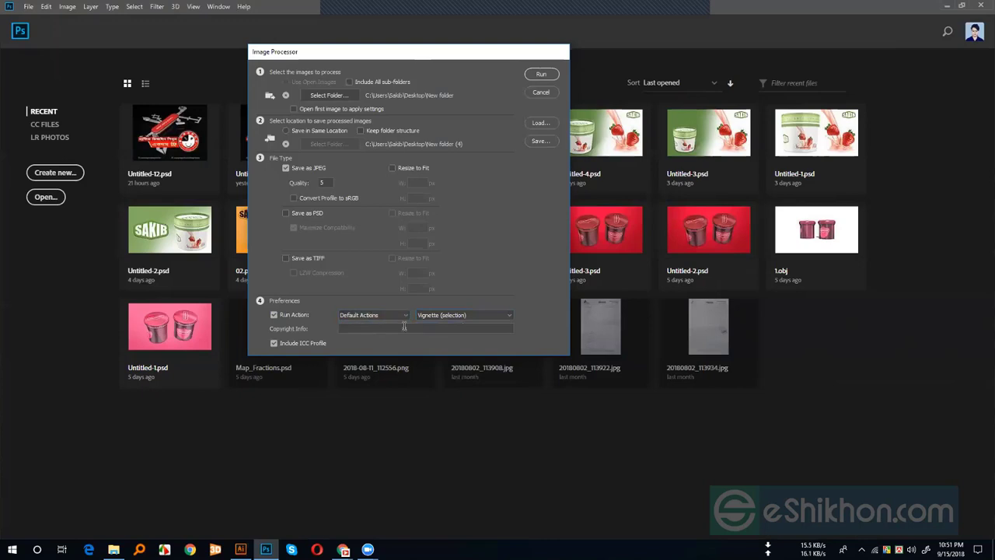
pyautogui.click(401, 328)
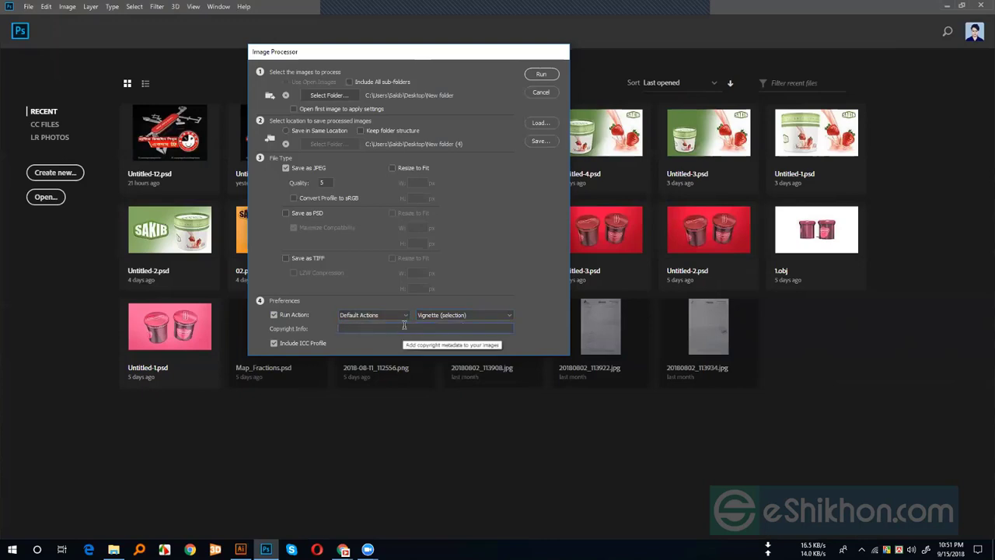
pyautogui.click(273, 315)
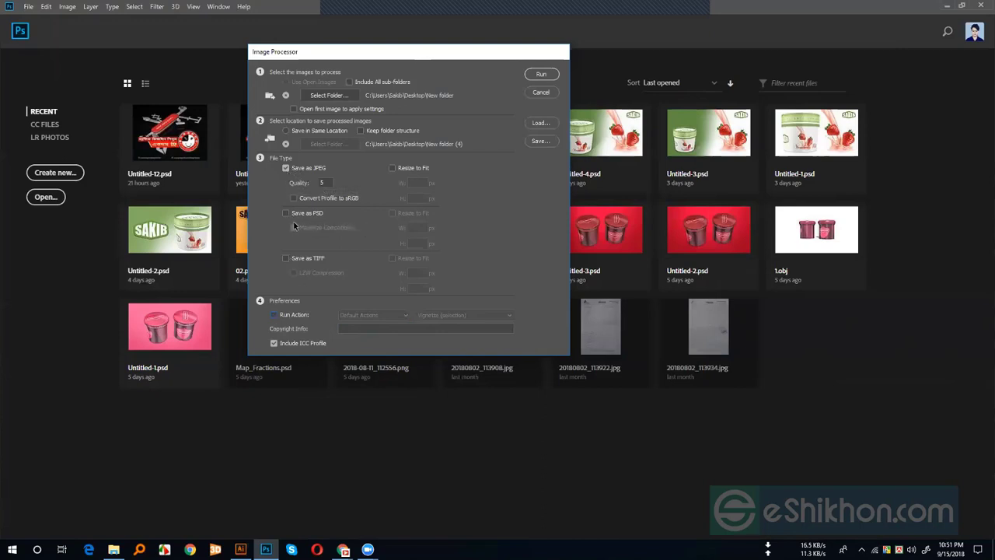
# Step: Enable Resize to Fit for the JPEG output with a width and height of 99 px
pyautogui.click(395, 168)
pyautogui.click(417, 198)
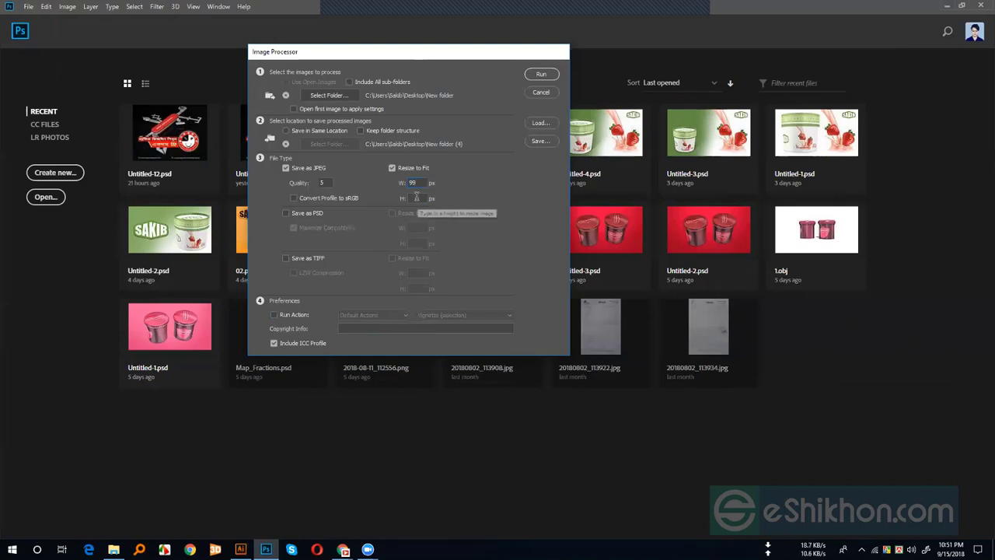
pyautogui.write('99')
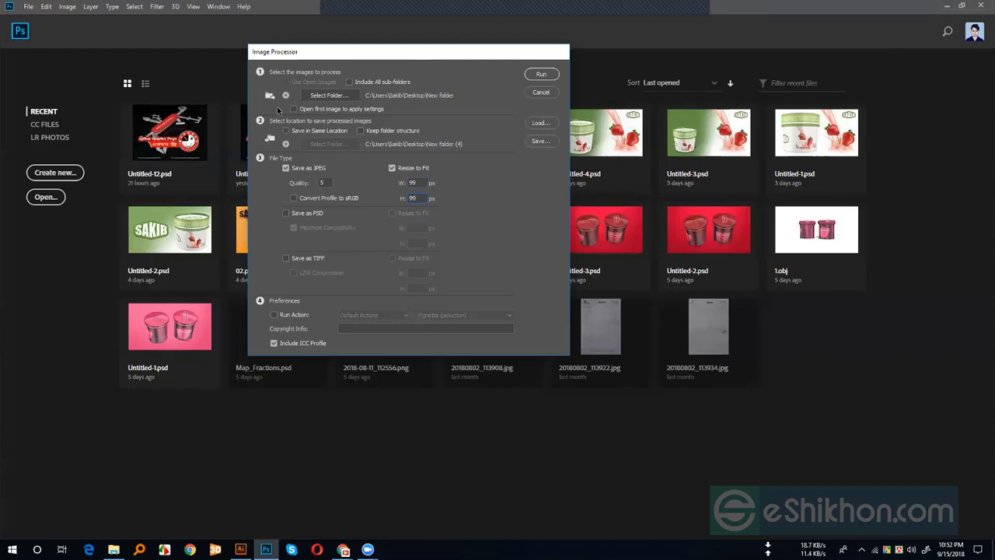
# Step: Switch to the desktop's New folder in File Explorer and delete Untitled-3.ai from it
pyautogui.click(946, 11)
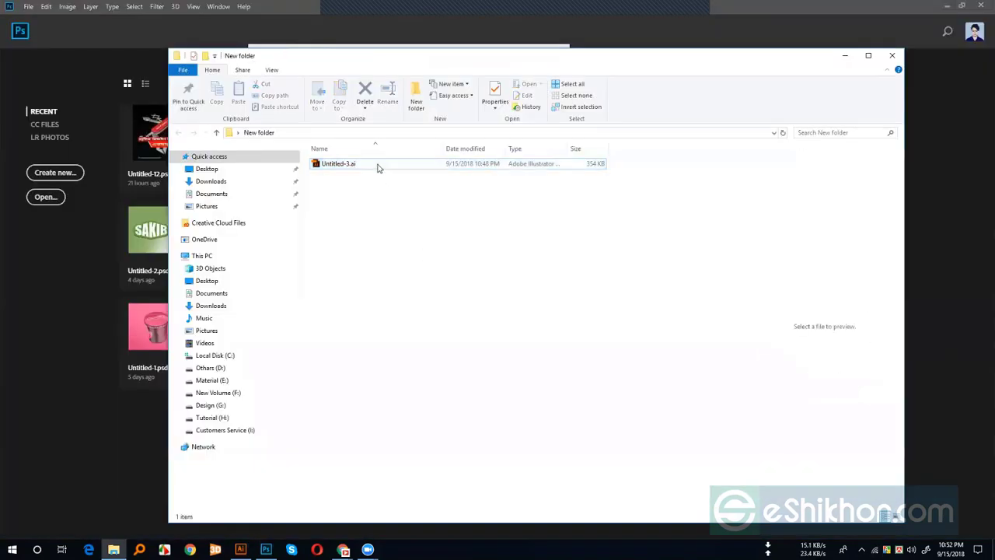
pyautogui.click(369, 166)
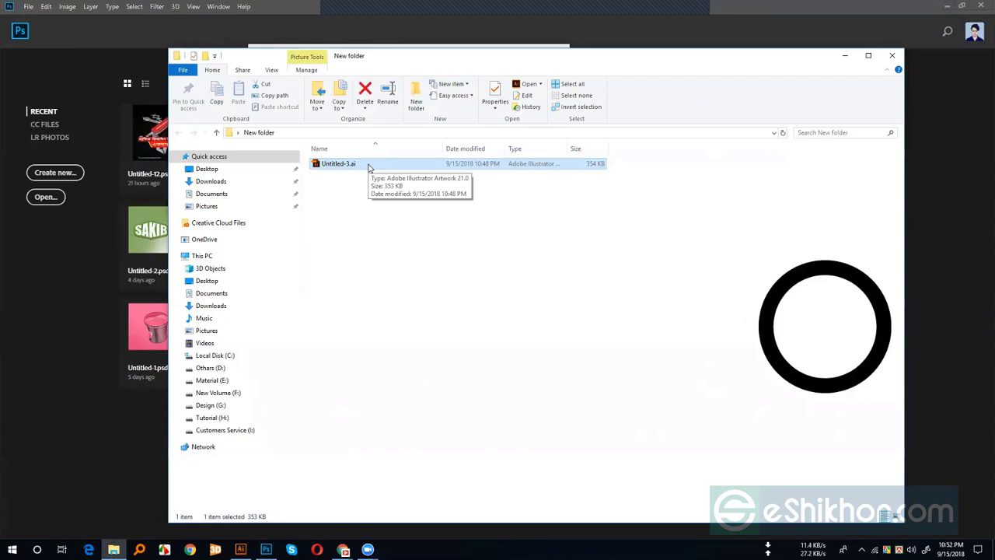
pyautogui.rightClick(369, 166)
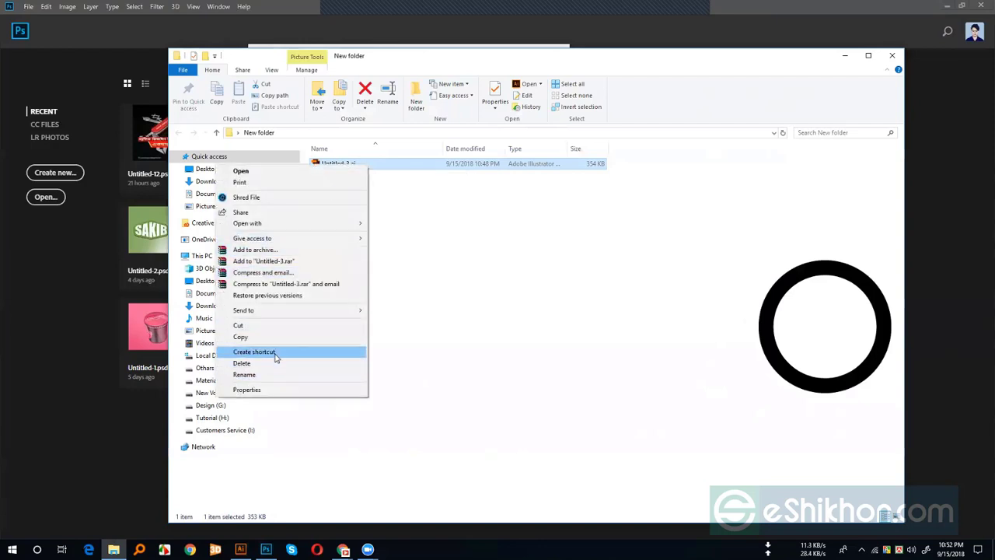
pyautogui.click(279, 363)
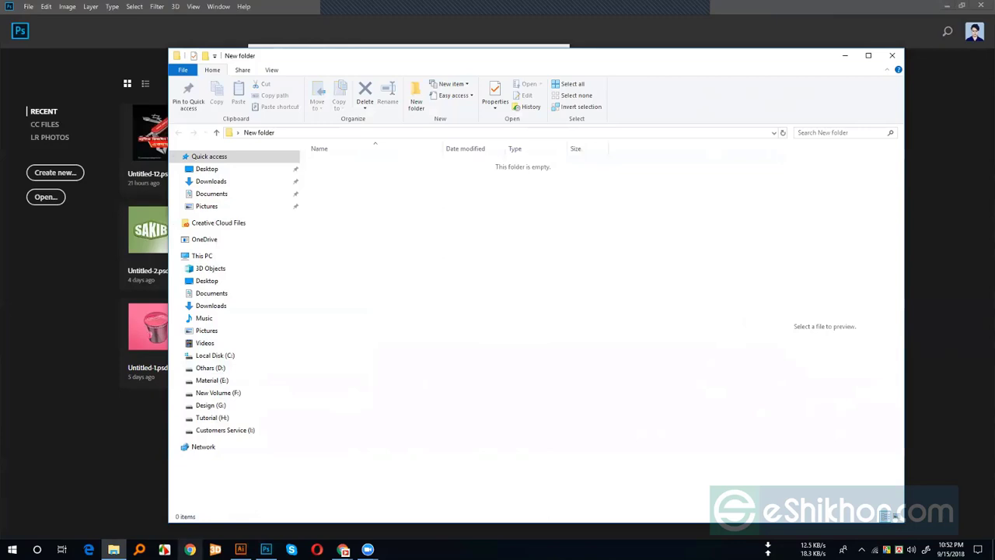
# Step: Switch to Chrome and save the red die-cut business card image from Google Images as download.jpeg in the desktop's New folder
pyautogui.click(343, 549)
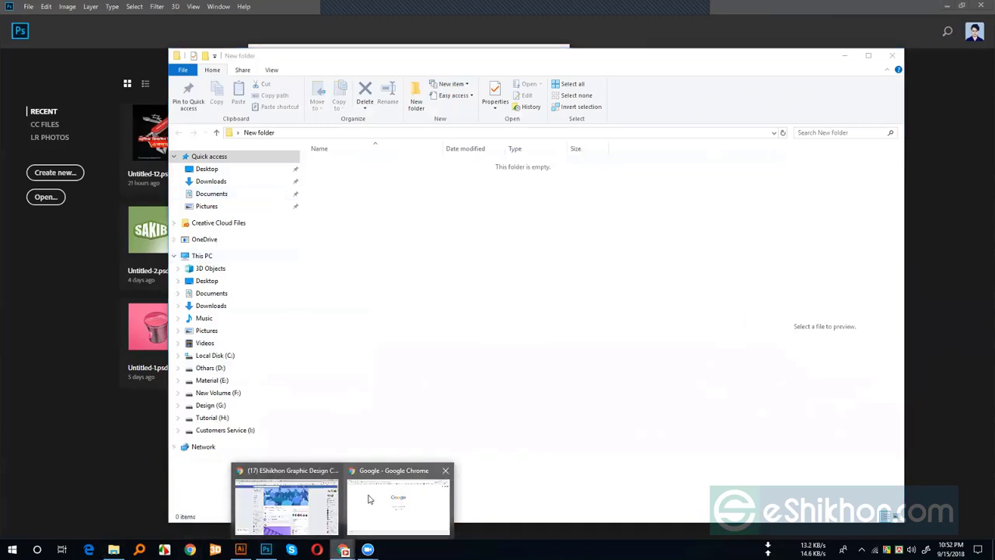
pyautogui.moveTo(368, 502)
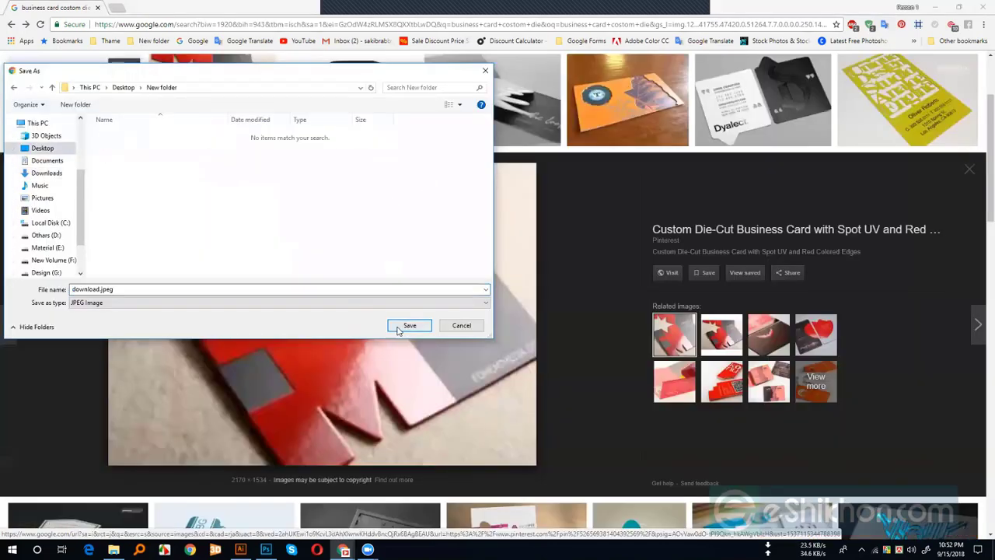
pyautogui.click(409, 325)
# Step: Open the orange die-cut business card from the image results and save it to New folder under its suggested name
pyautogui.click(631, 113)
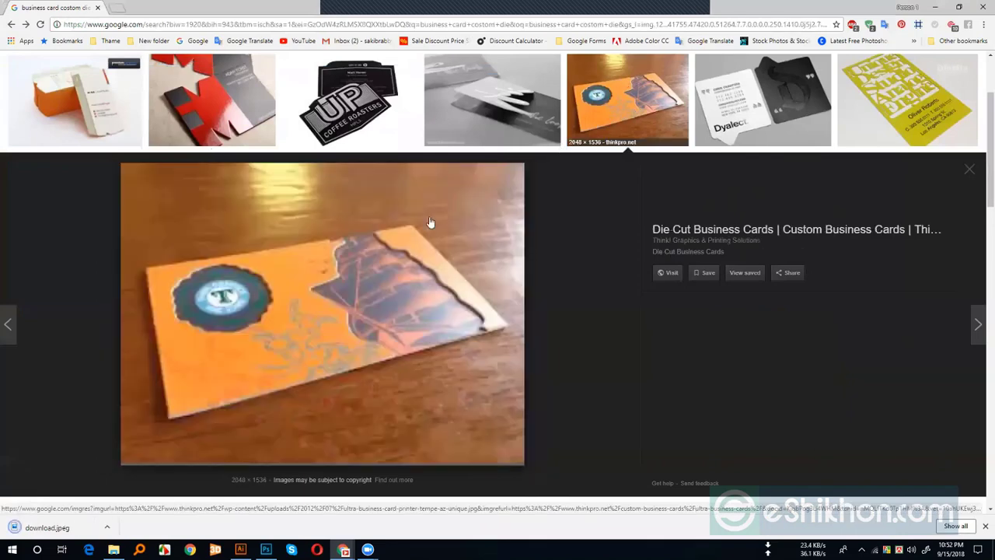
pyautogui.rightClick(318, 241)
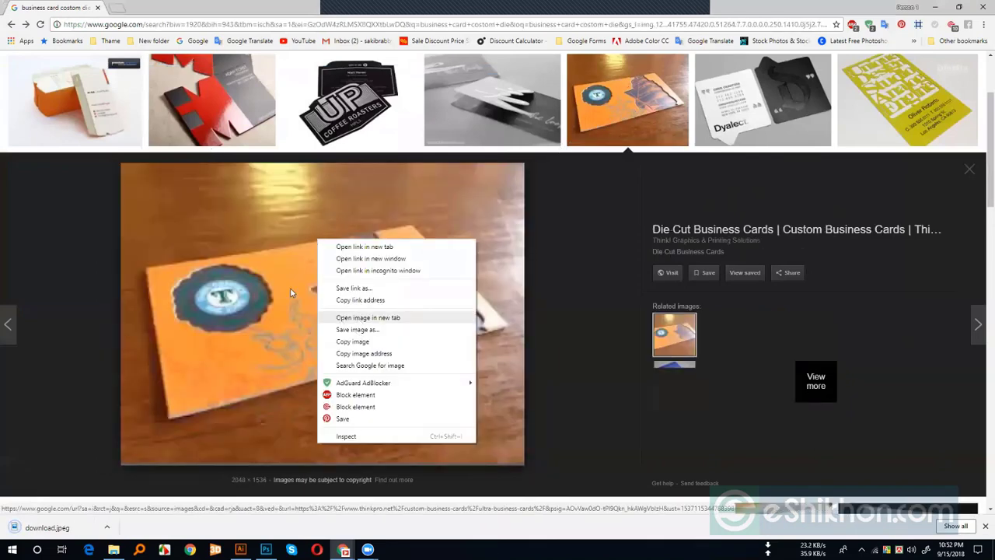
pyautogui.click(359, 330)
pyautogui.press('Return')
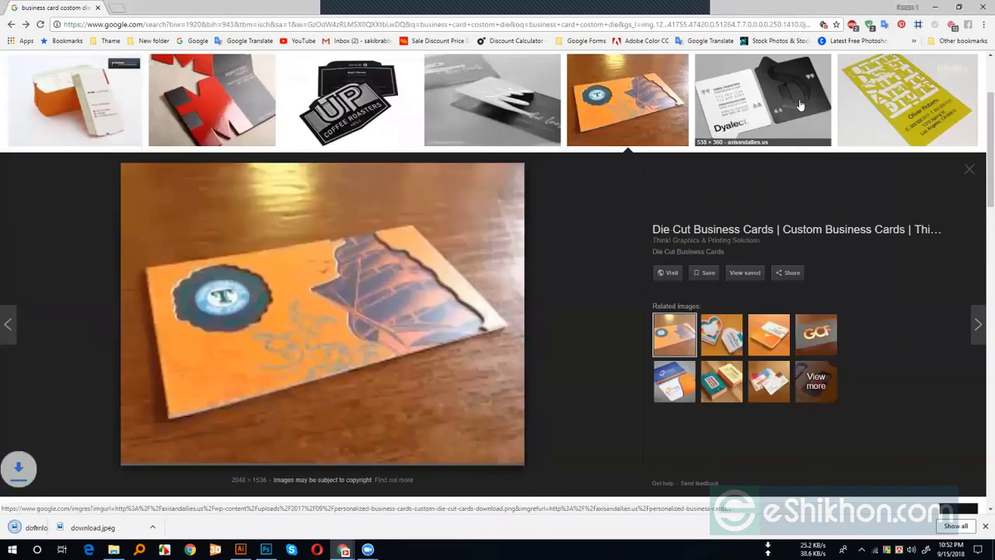
# Step: Go to the next result, the Dyalect business card, and save its image to New folder under its suggested name
pyautogui.press('Right')
pyautogui.rightClick(336, 269)
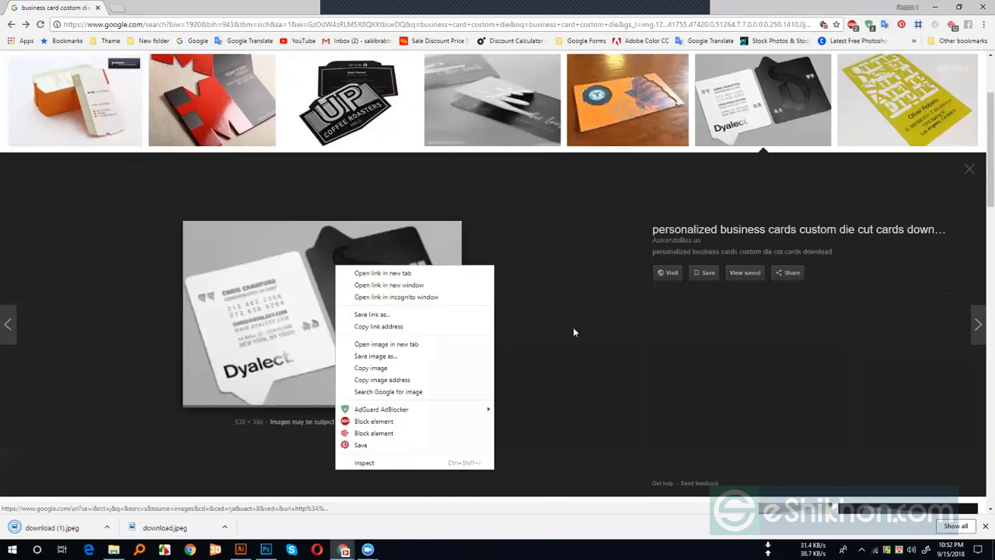
pyautogui.click(375, 355)
pyautogui.press('Return')
# Step: Advance to the Print Storm spot UV business card image and save it as images.jpeg in New folder
pyautogui.press('Right')
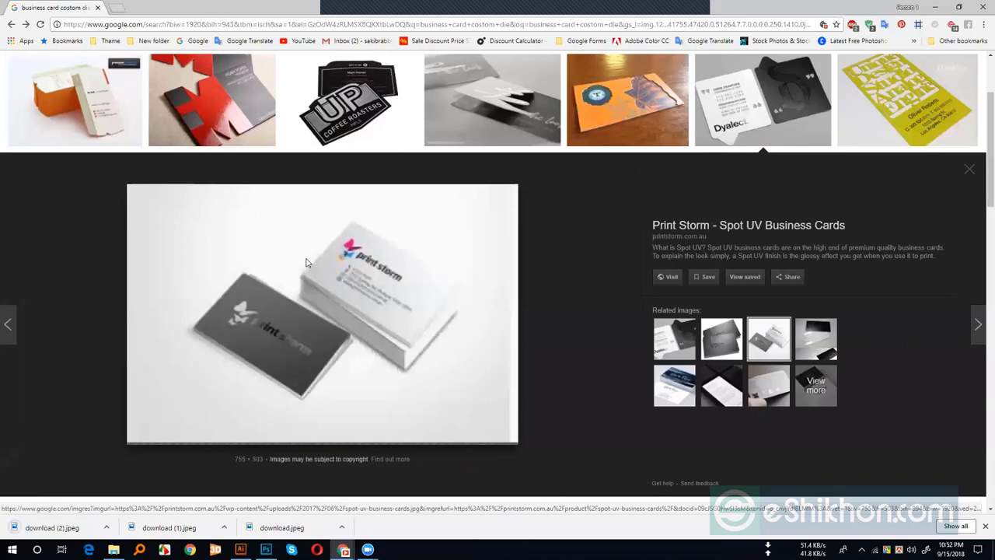
pyautogui.rightClick(306, 262)
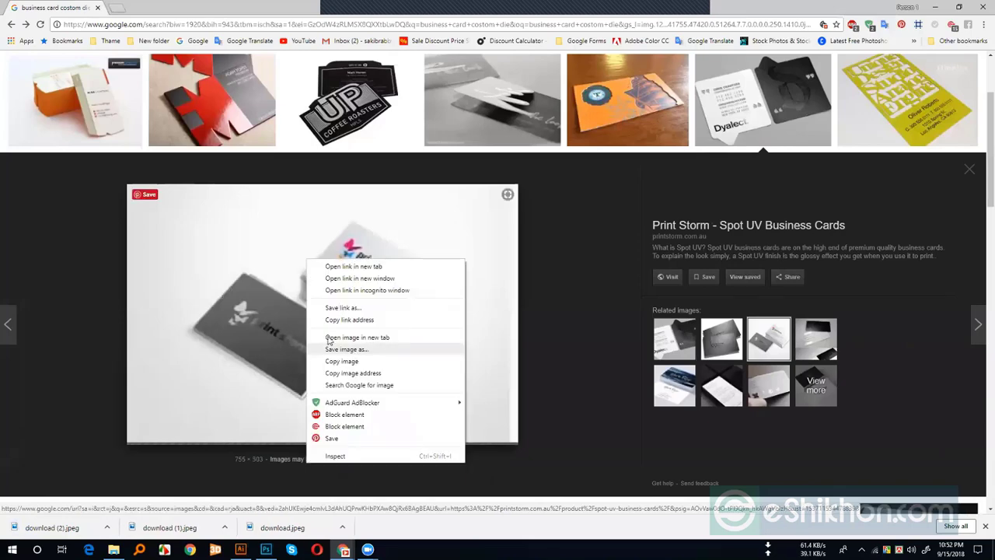
pyautogui.click(343, 350)
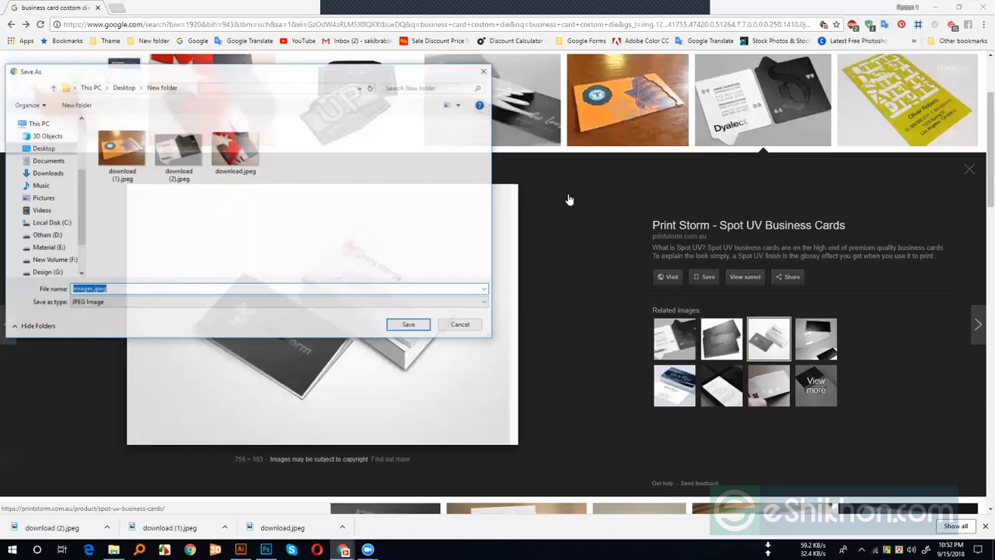
pyautogui.press('Return')
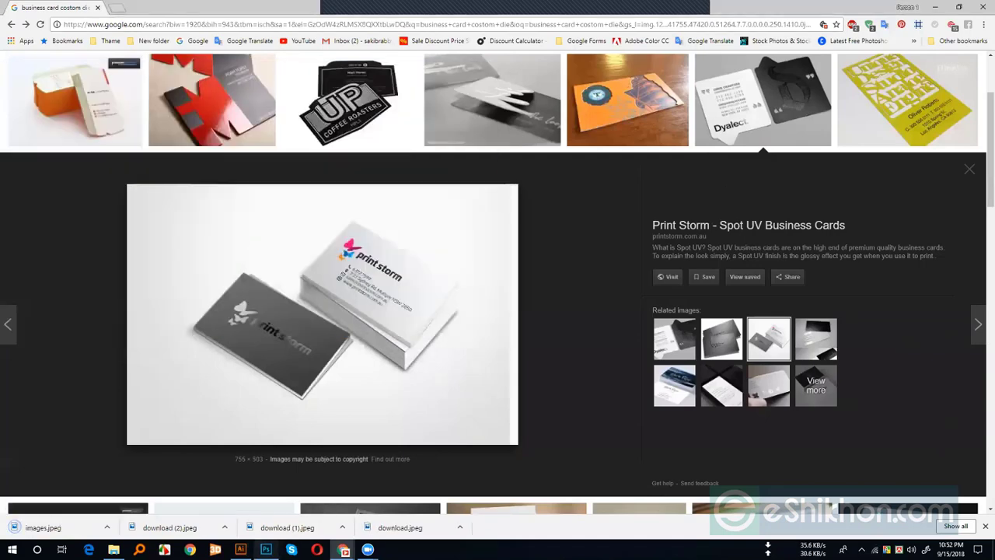
# Step: Return to the desktop, open New folder in File Explorer, and preview download.jpeg among the saved source images
pyautogui.click(265, 549)
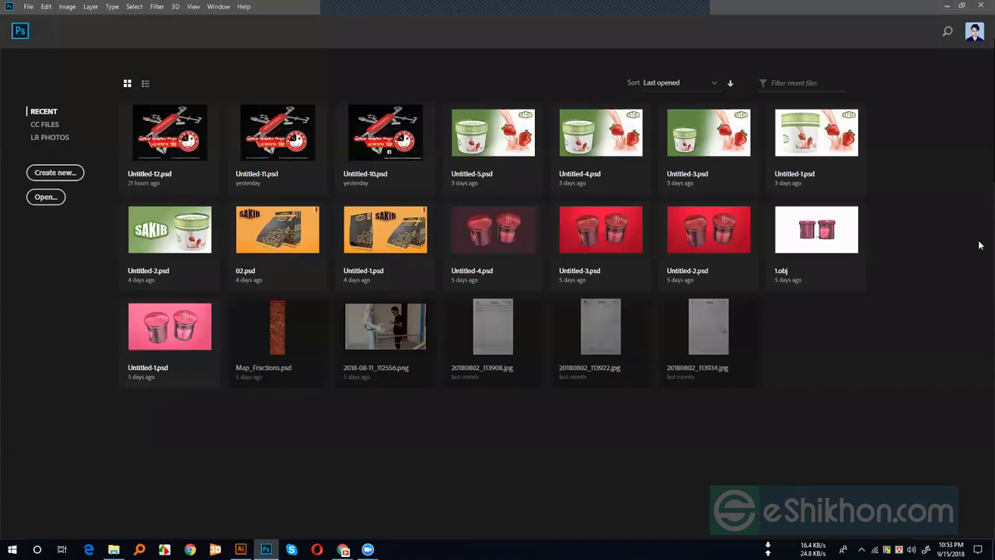
pyautogui.press('super+d')
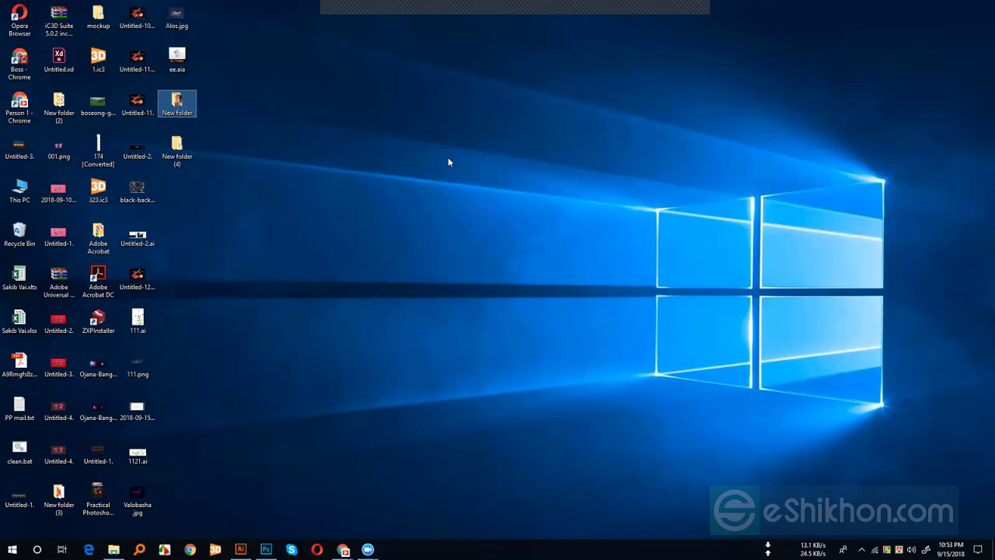
pyautogui.press('Return')
pyautogui.click(443, 188)
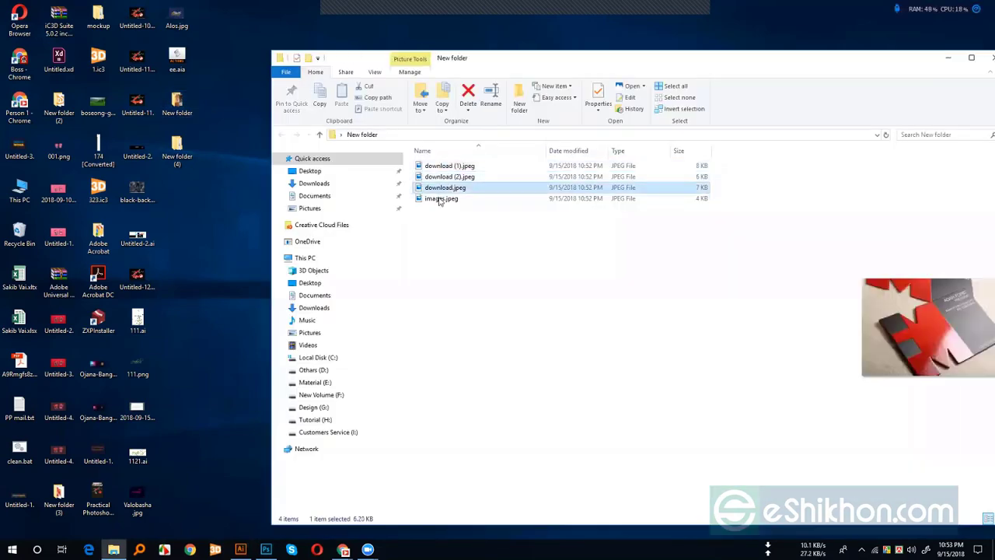